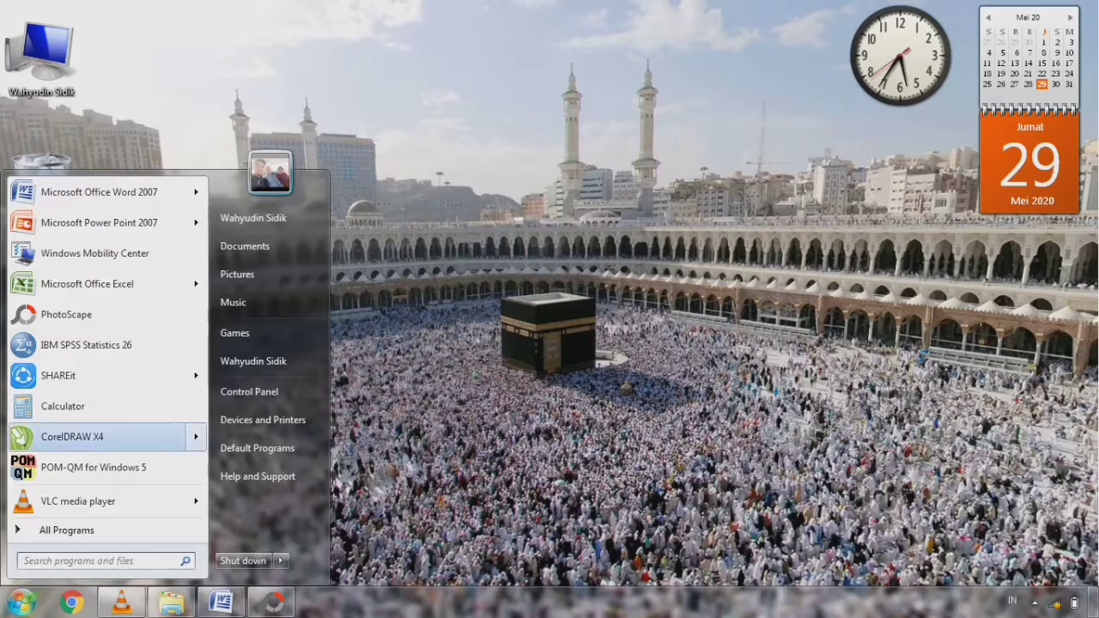
# - Start POM-QM for Windows 5, dismiss the quick start instructions, and load the Project Management (PERT/CPM) module
pyautogui.click(94, 468)
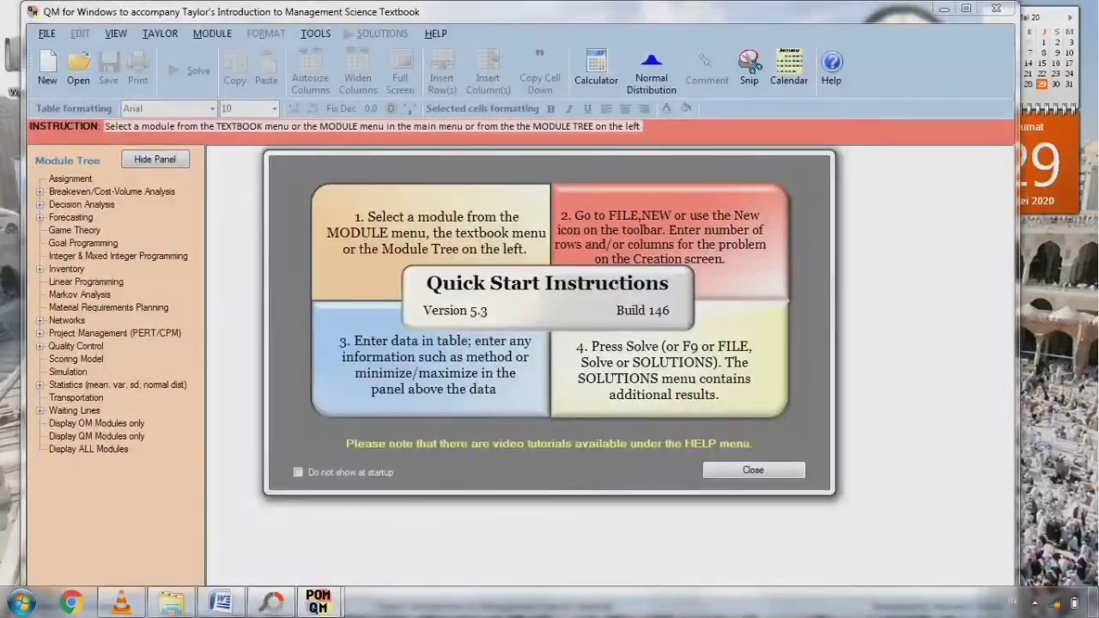
pyautogui.press('Escape')
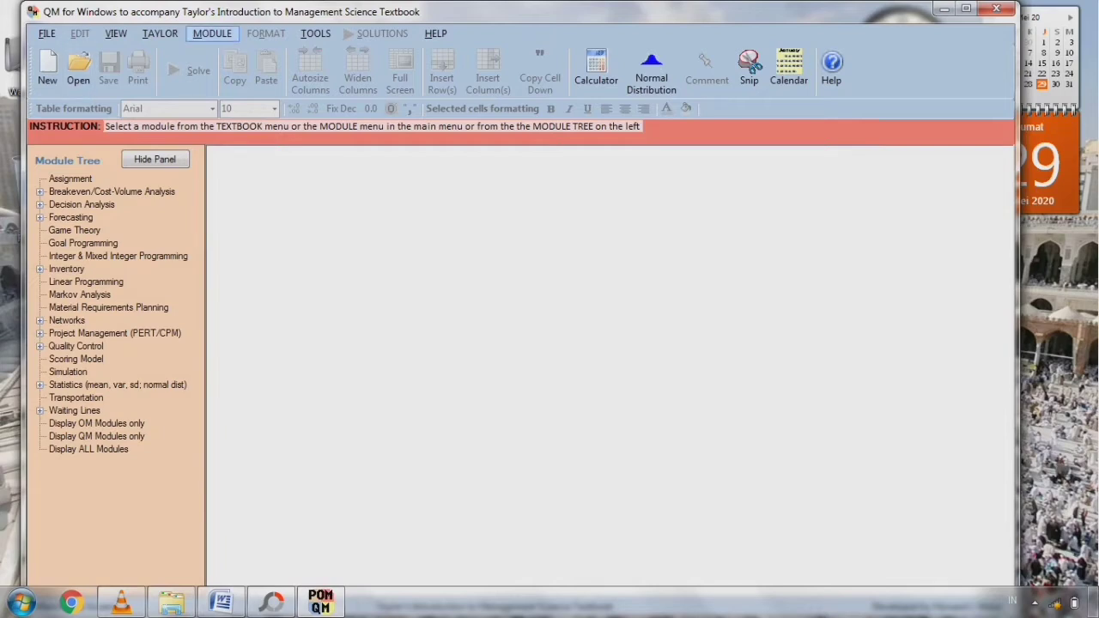
pyautogui.click(211, 33)
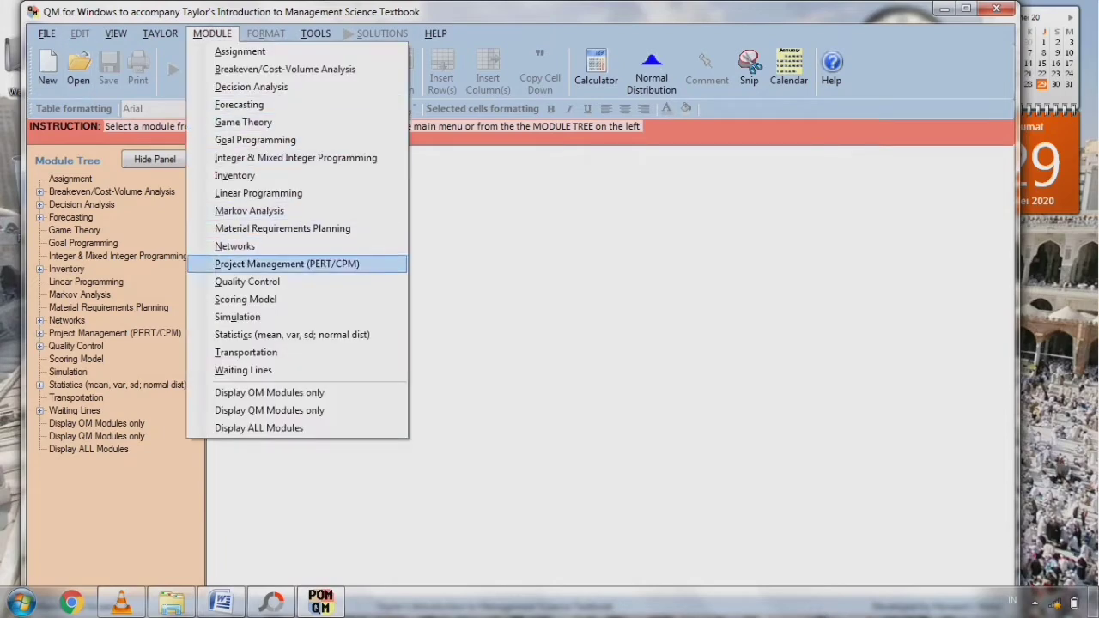
pyautogui.click(287, 264)
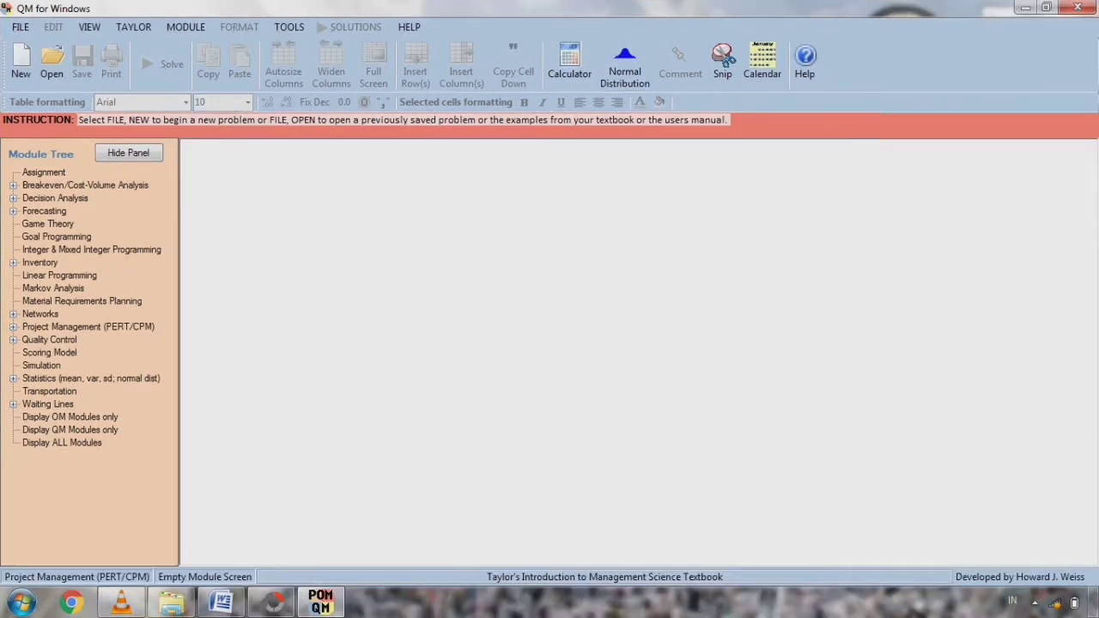
# - Start a new Single time estimate data set titled PROYEK PEMBANGUNAN HOTEL, based on the UTS C exam document in Word
pyautogui.click(20, 71)
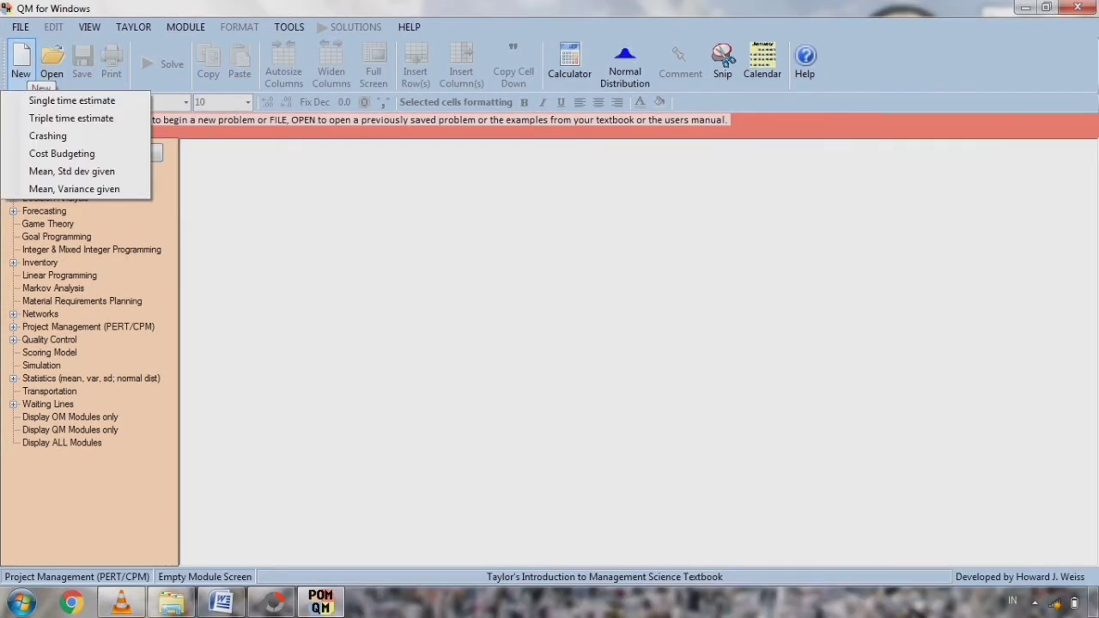
pyautogui.click(72, 101)
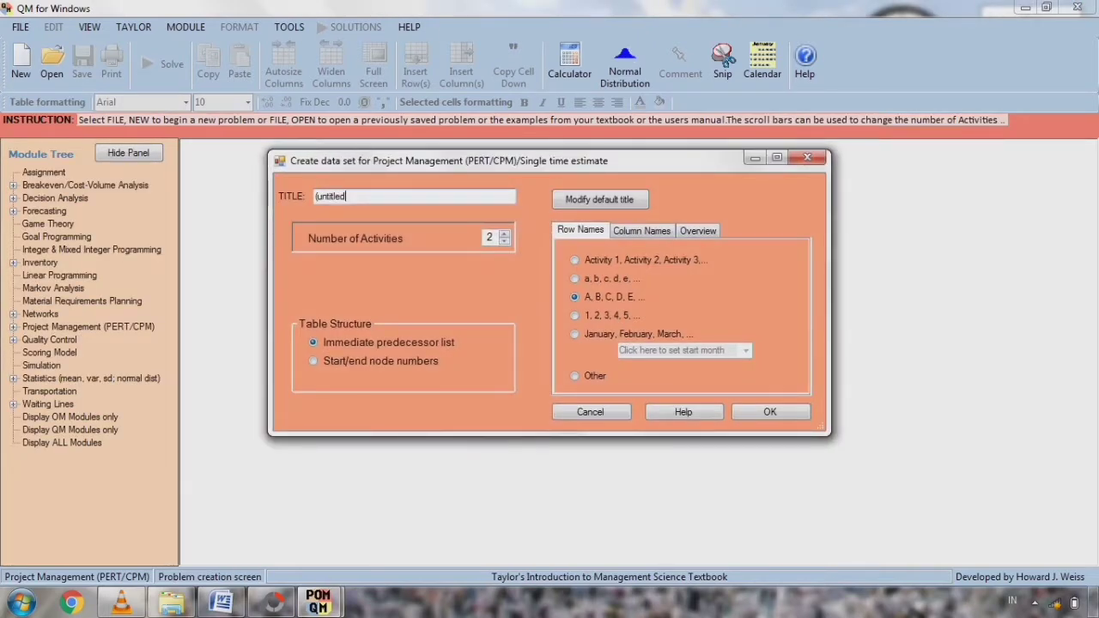
pyautogui.press('BackSpace')
pyautogui.press('BackSpace')
pyautogui.press('BackSpace')
pyautogui.press('BackSpace')
pyautogui.press('BackSpace')
pyautogui.press('BackSpace')
pyautogui.press('BackSpace')
pyautogui.press('BackSpace')
pyautogui.press('BackSpace')
pyautogui.press('BackSpace')
pyautogui.moveTo(221, 603)
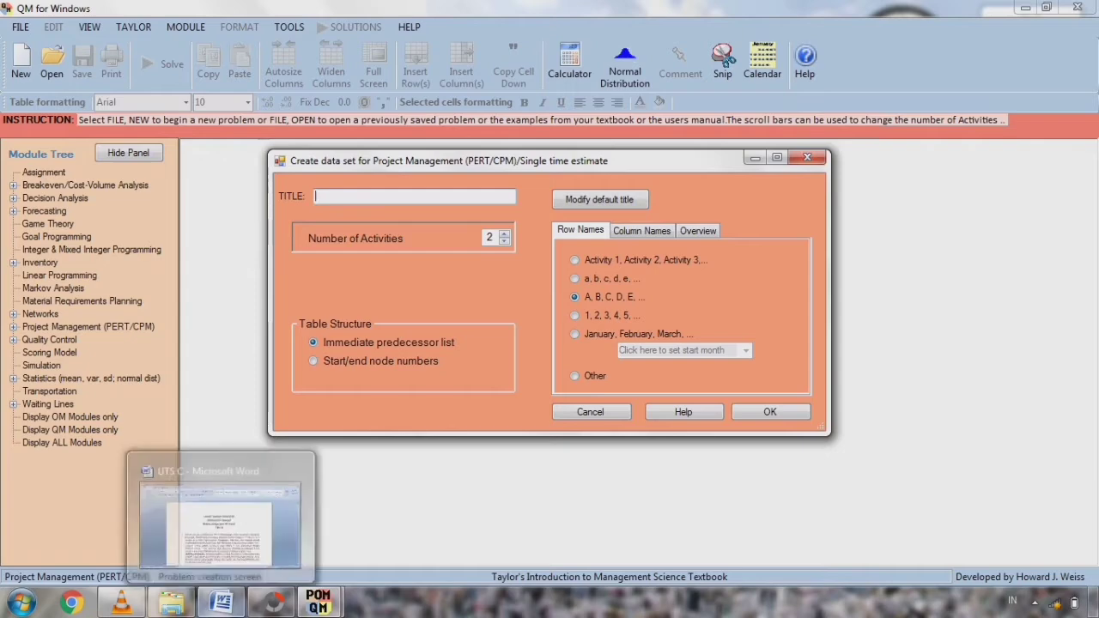
pyautogui.click(220, 524)
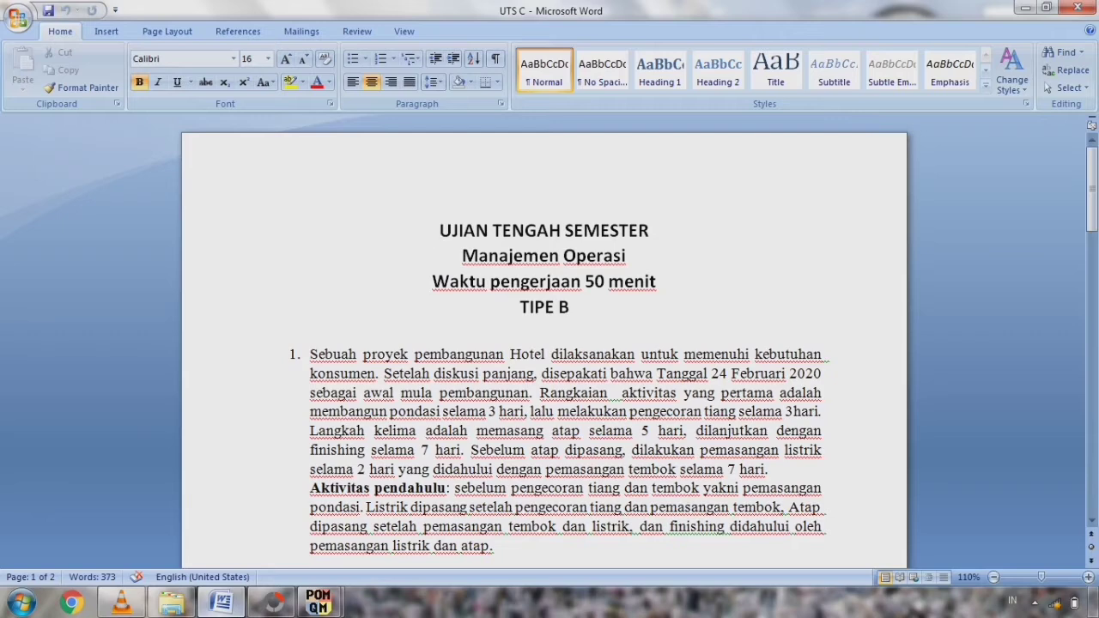
pyautogui.hotkey('alt', 'Tab')
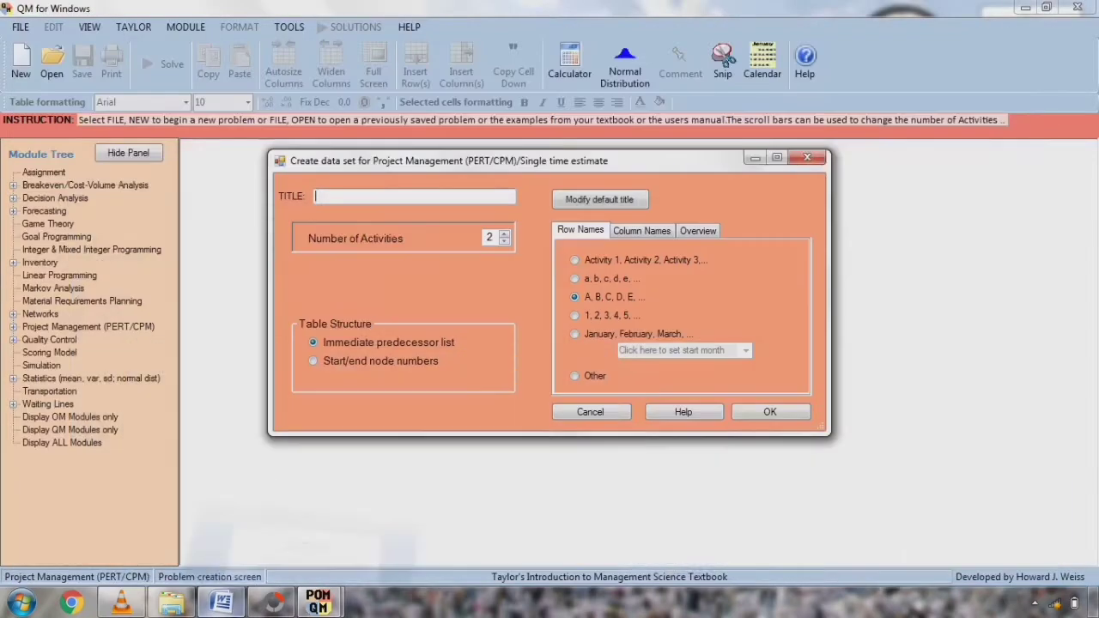
pyautogui.hotkey('alt', 'Tab')
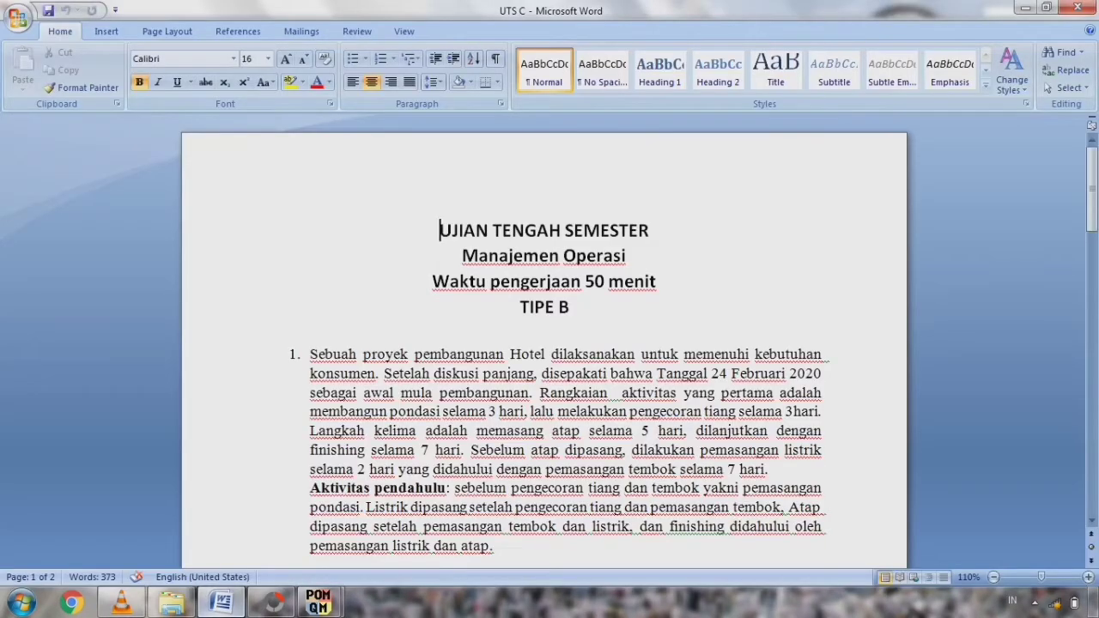
pyautogui.hotkey('alt', 'Tab')
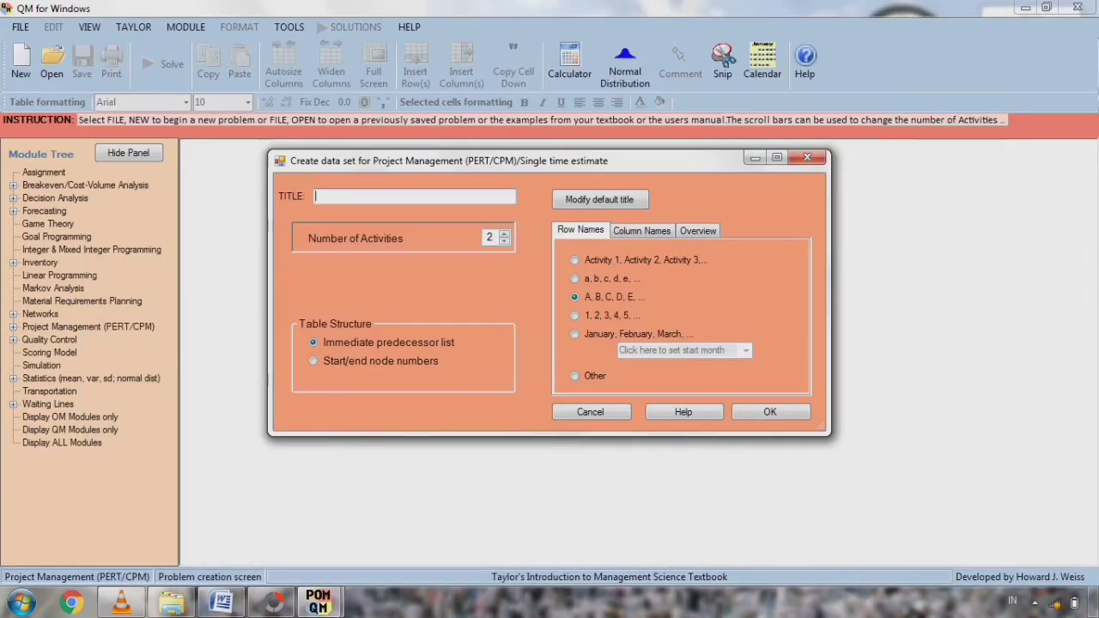
pyautogui.write('PROYEK PEMBANGUNAN')
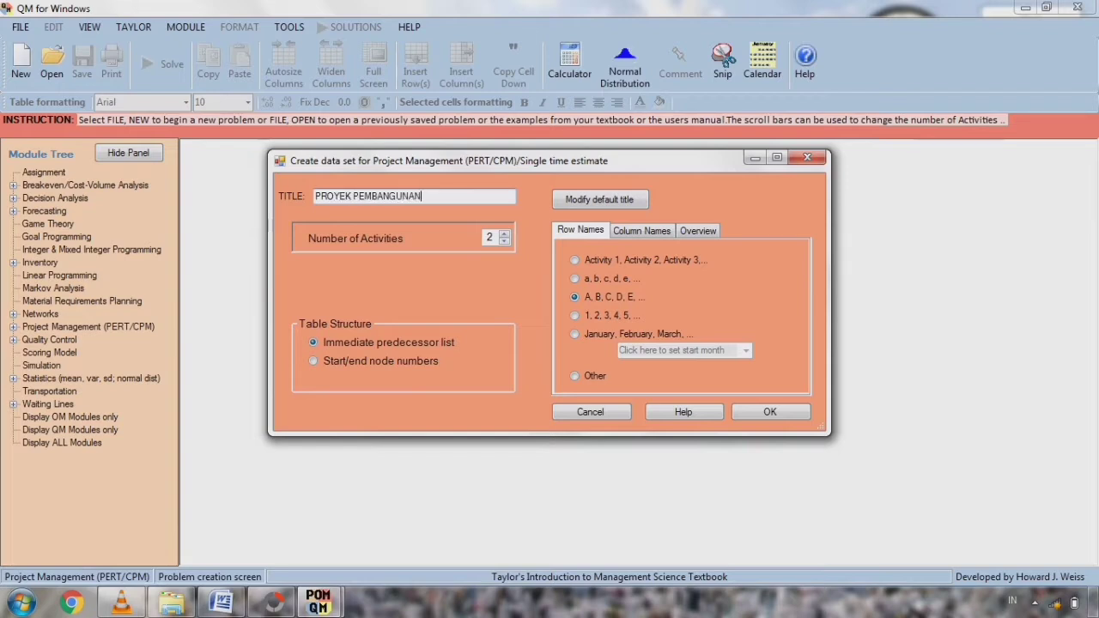
pyautogui.write(' HOTEL')
# - Set the number of activities to 6 after checking the exam problem in Word, and create the data set
pyautogui.click(493, 237)
pyautogui.press('BackSpace')
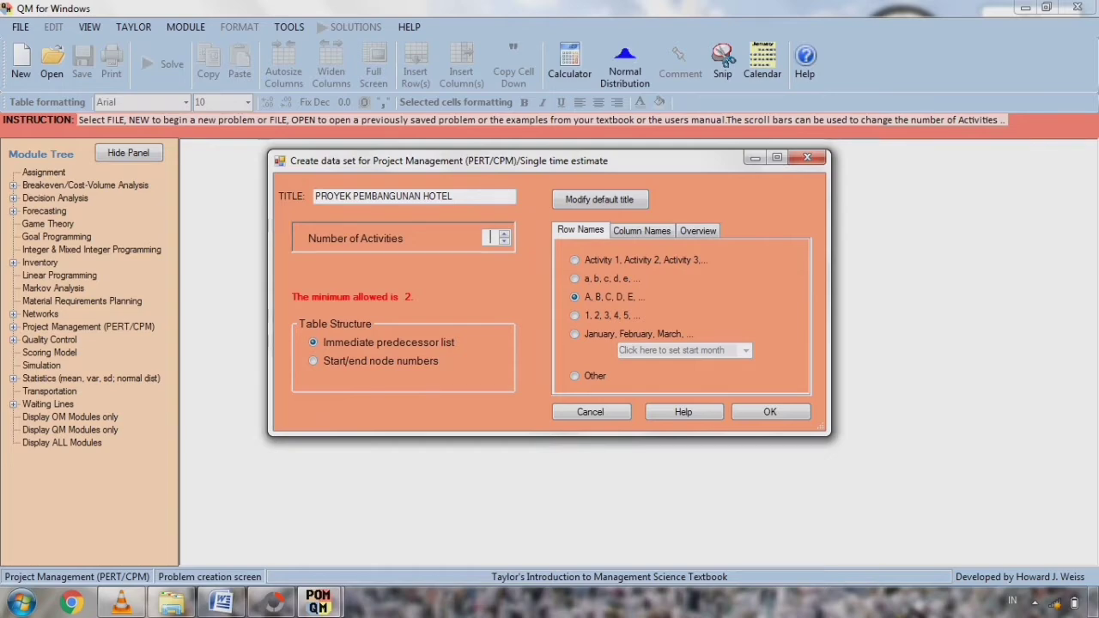
pyautogui.click(221, 603)
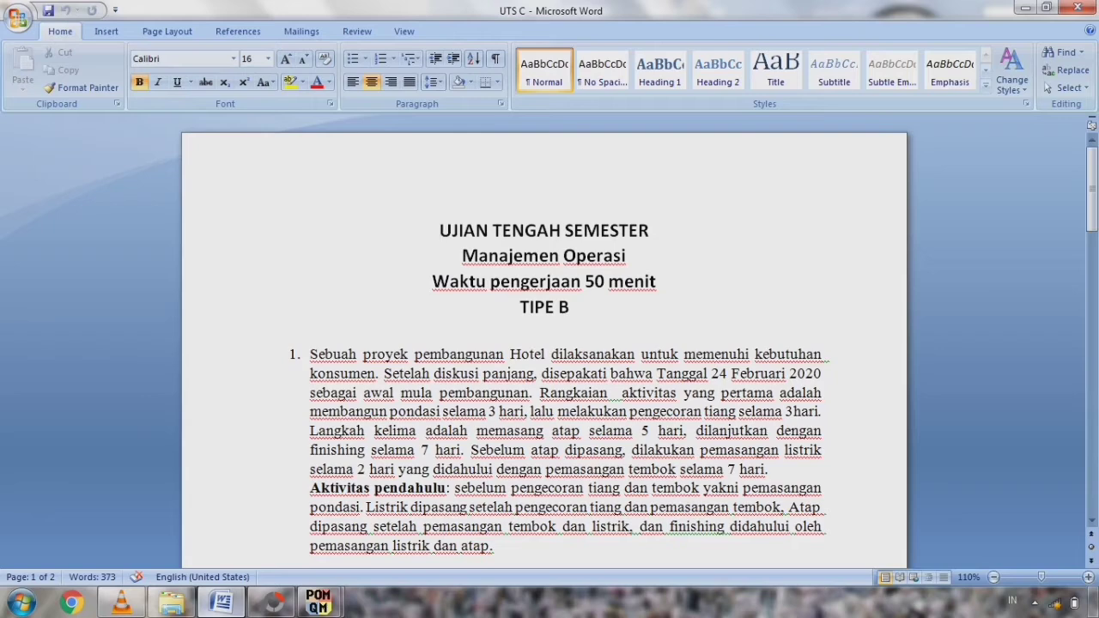
pyautogui.click(318, 603)
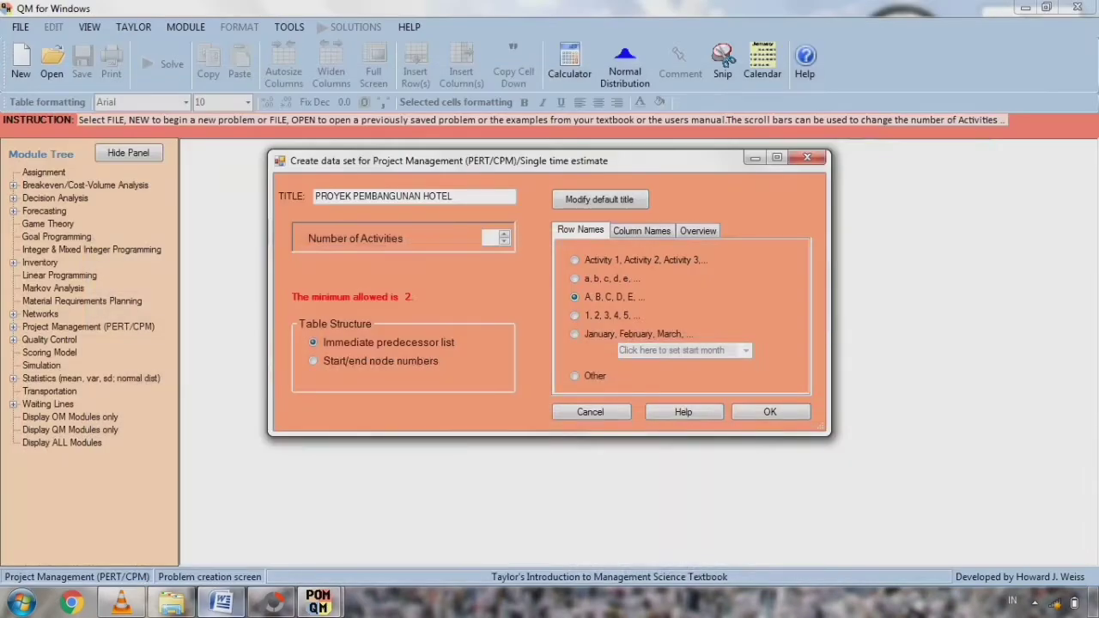
pyautogui.write('6')
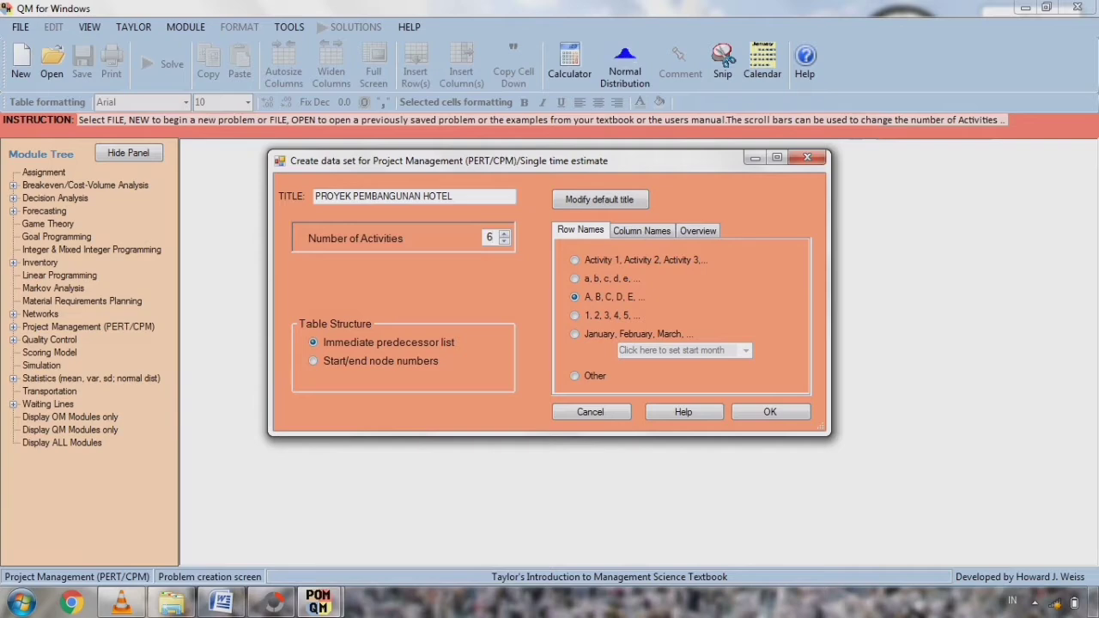
pyautogui.press('Return')
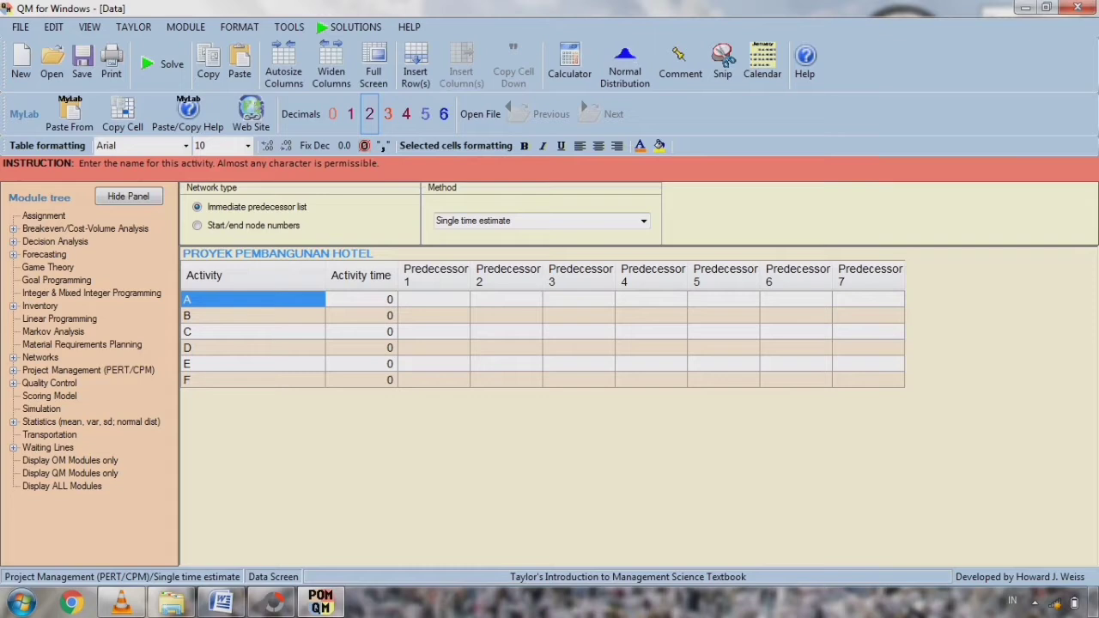
# - Consult the hotel project description in Word and rename the first activity in the data table A PONDASI
pyautogui.moveTo(221, 604)
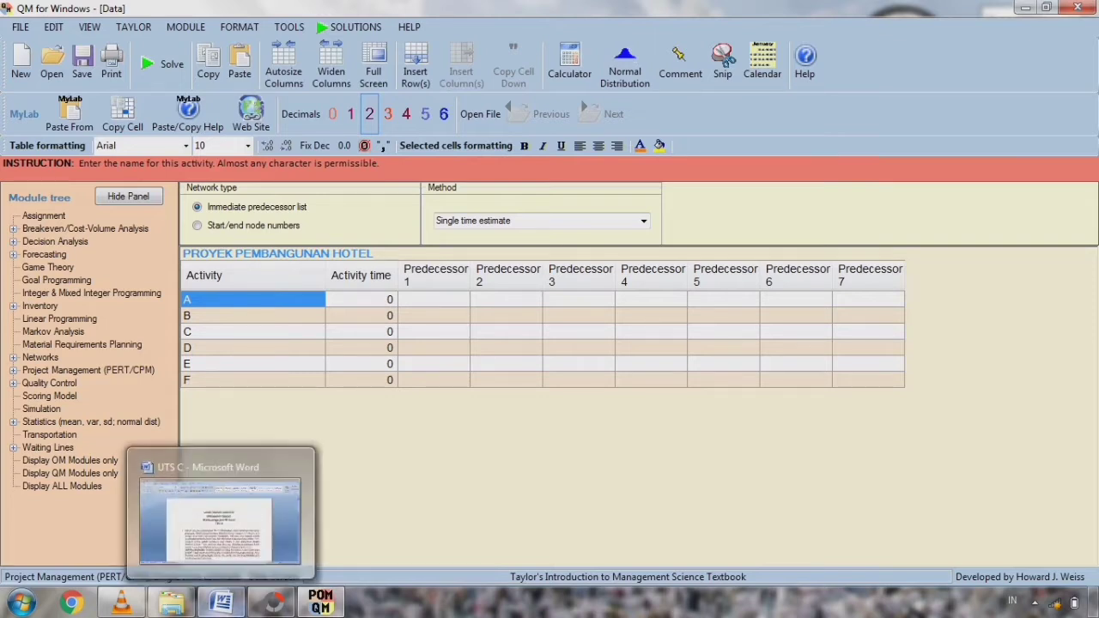
pyautogui.click(221, 604)
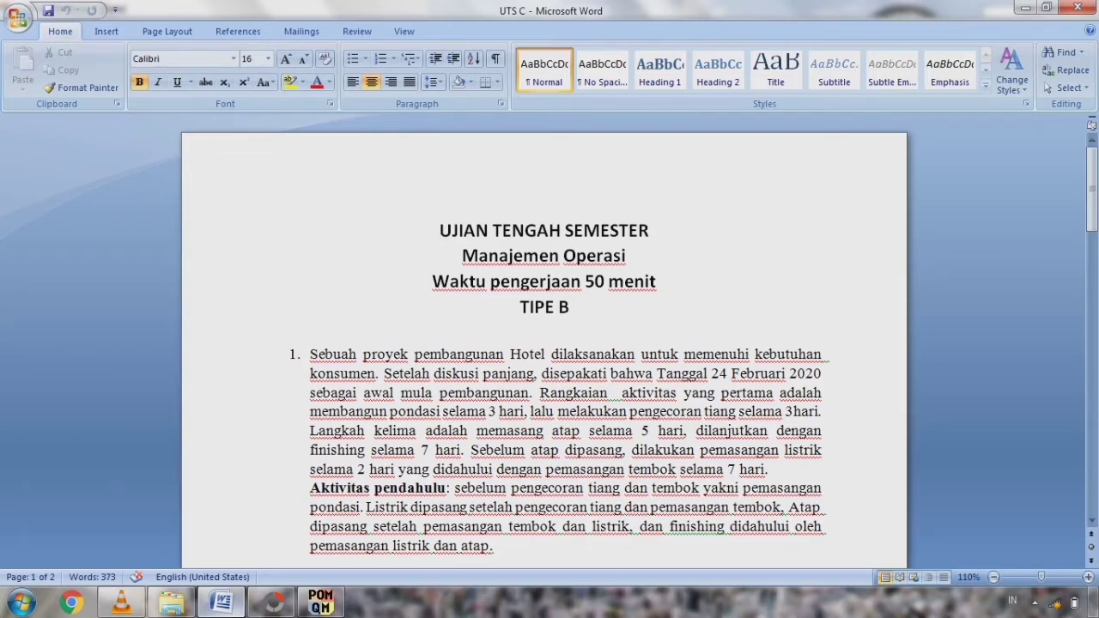
pyautogui.click(221, 604)
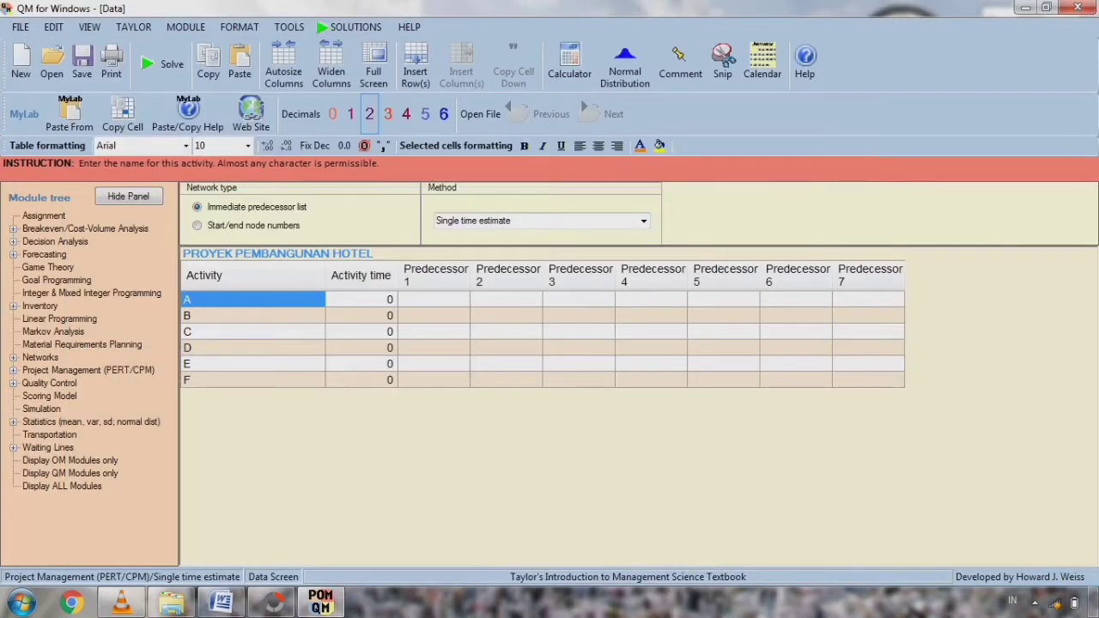
pyautogui.write('A')
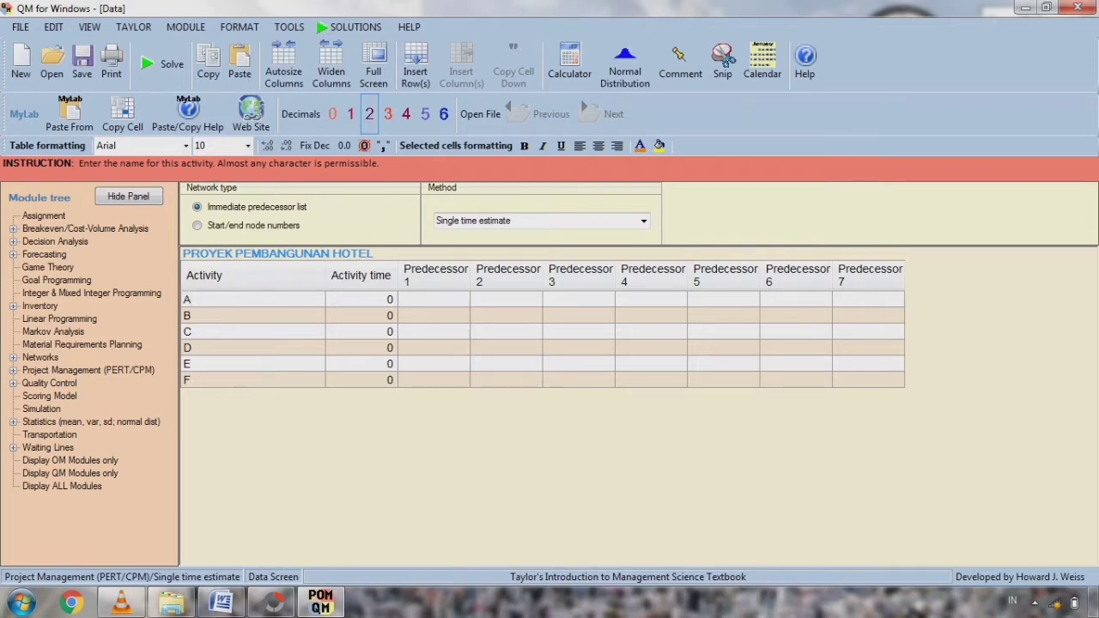
pyautogui.write(' PONDASI')
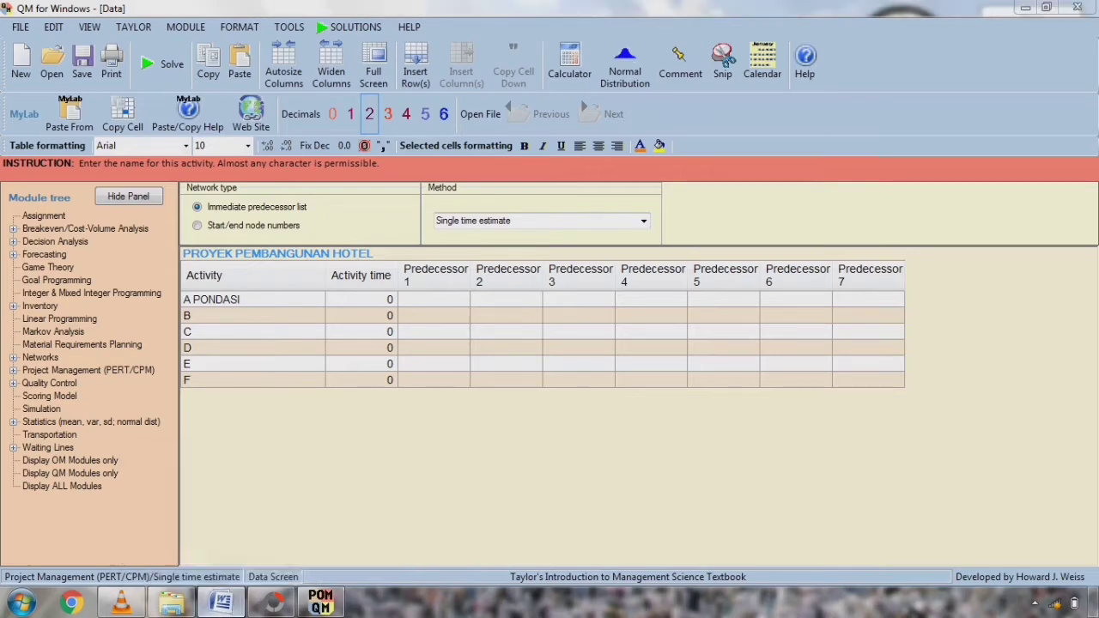
# - Check the second activity in the Word problem text and rename activity B as B PENGECORAN TIANG
pyautogui.click(221, 604)
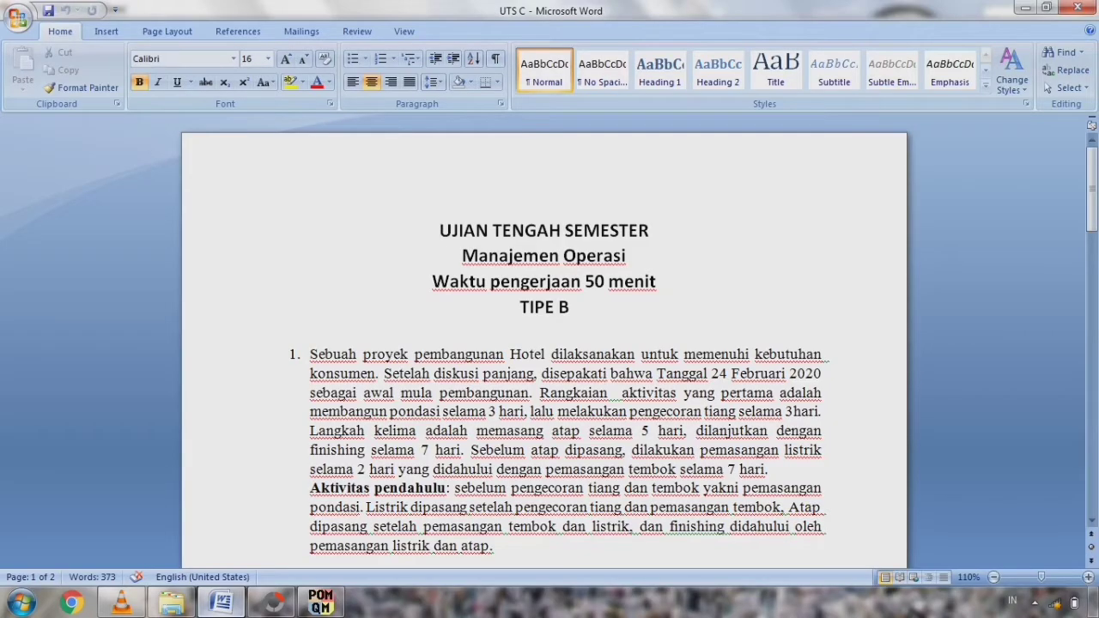
pyautogui.click(221, 604)
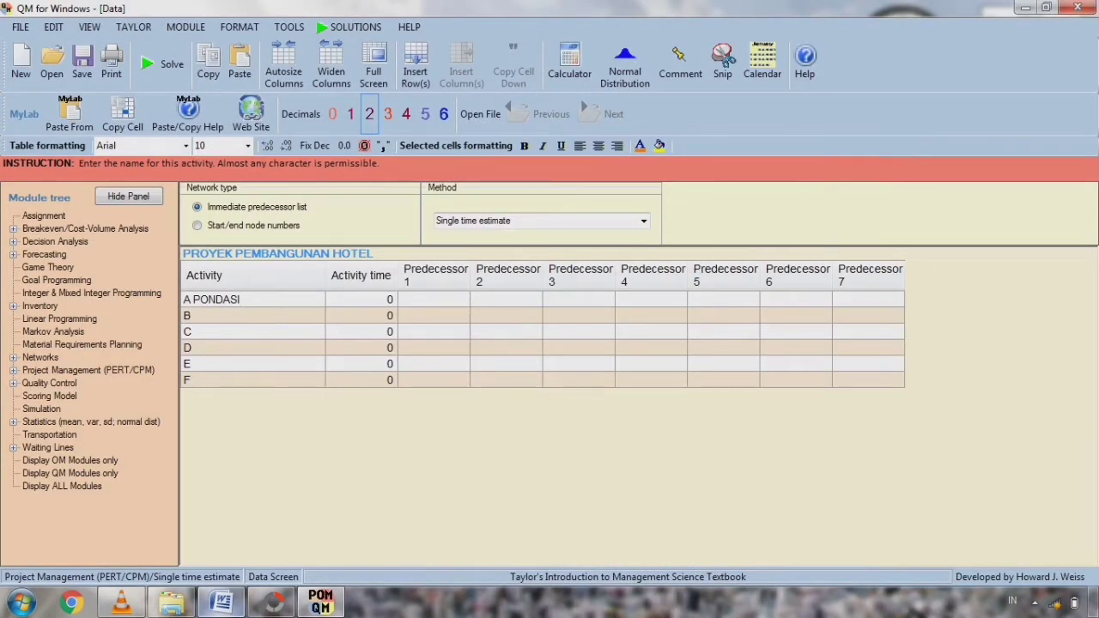
pyautogui.press('Return')
pyautogui.write('PENGECORAN ')
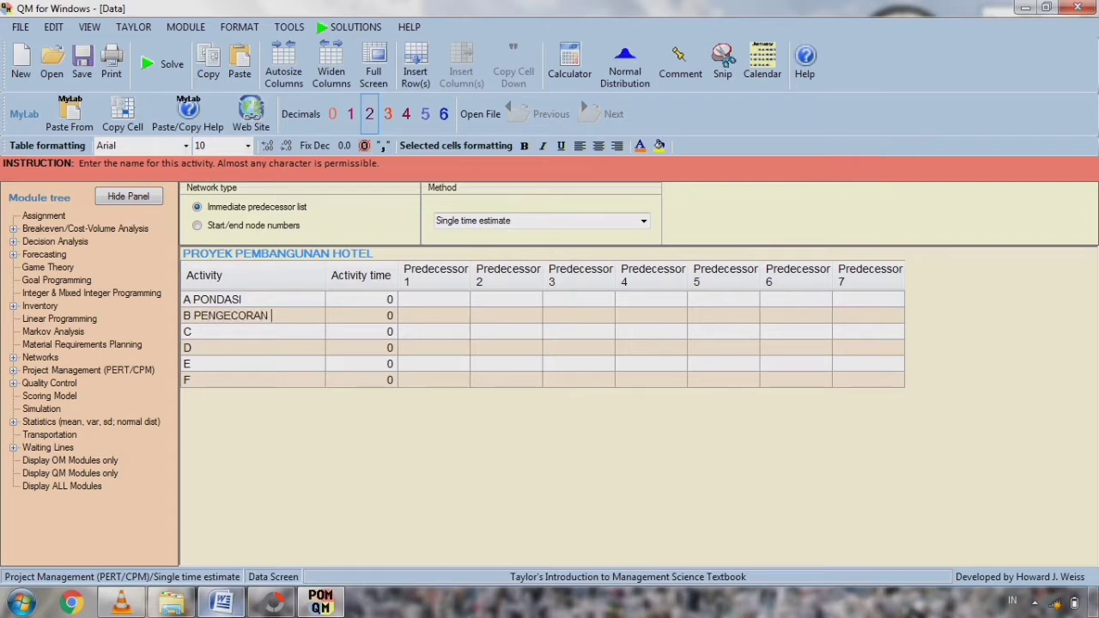
pyautogui.write('TIANG')
# - Look up the foundation work's duration in the Word document and set the activity time of A PONDASI to 3
pyautogui.click(222, 603)
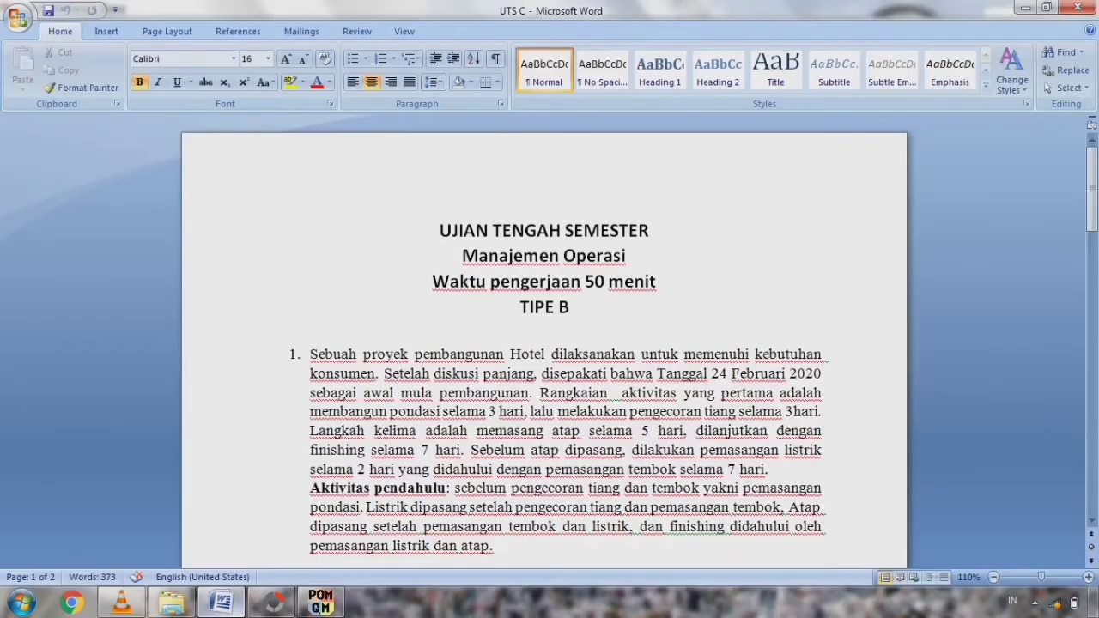
pyautogui.click(222, 603)
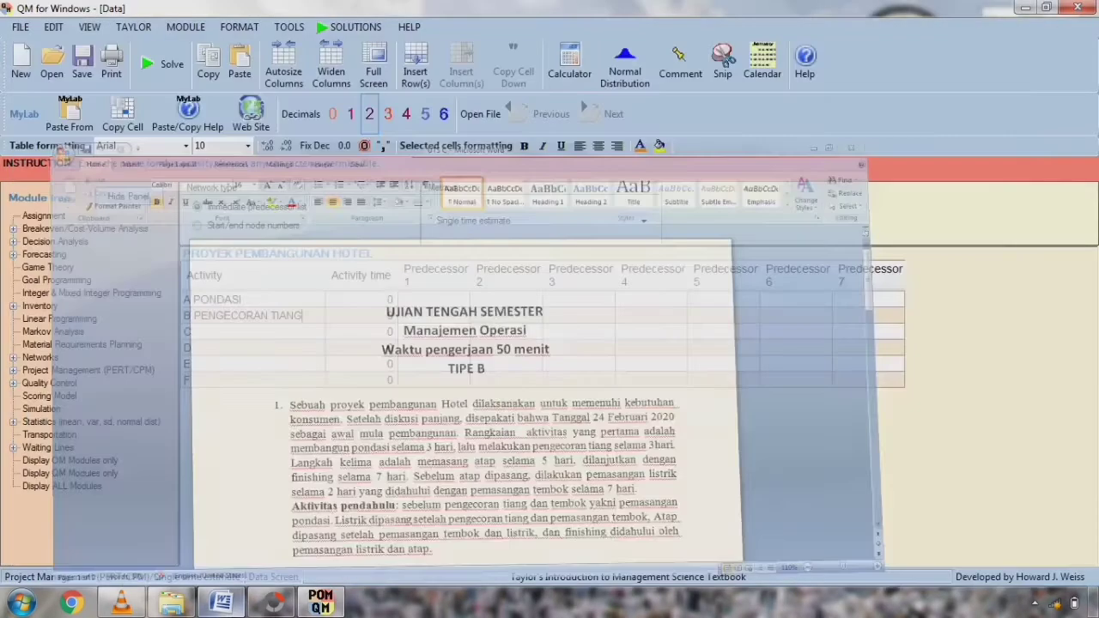
pyautogui.press('Right')
pyautogui.press('Up')
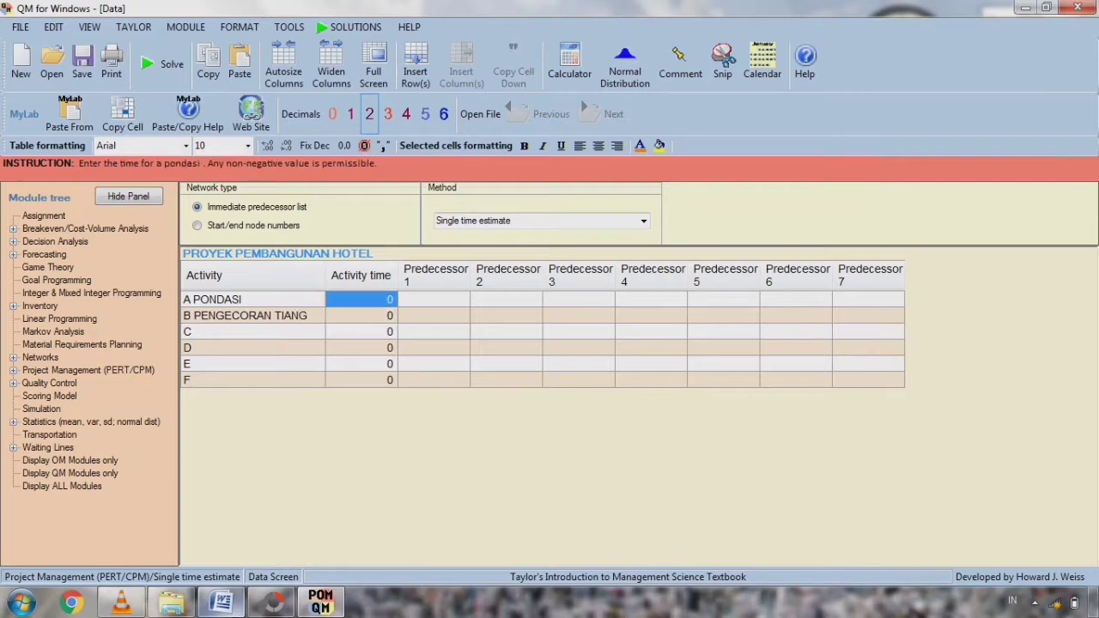
pyautogui.write('3')
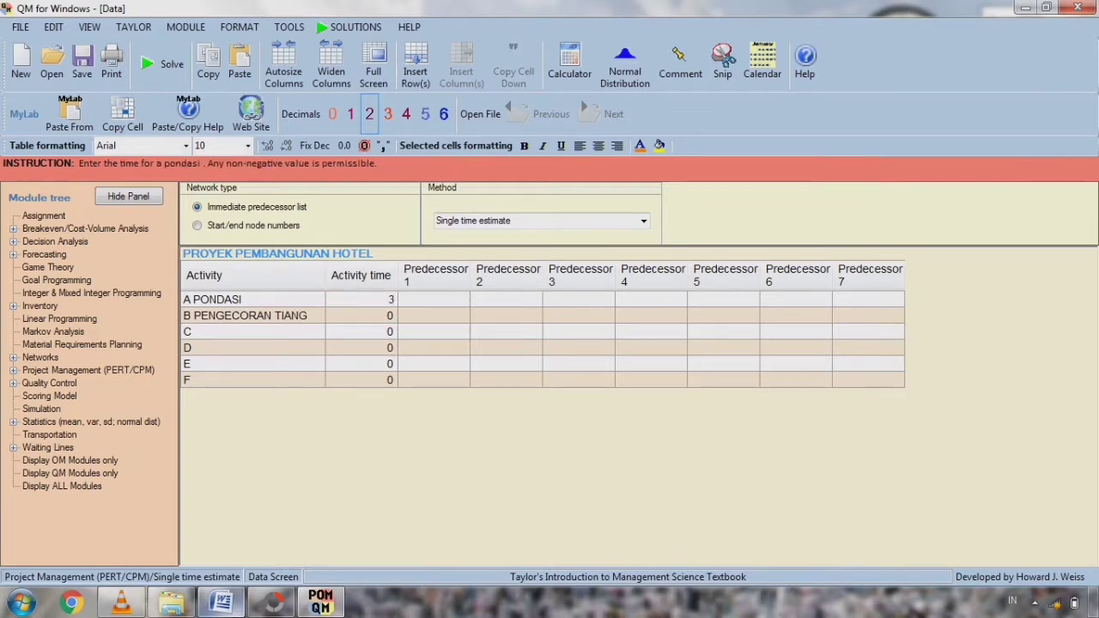
pyautogui.press('Return')
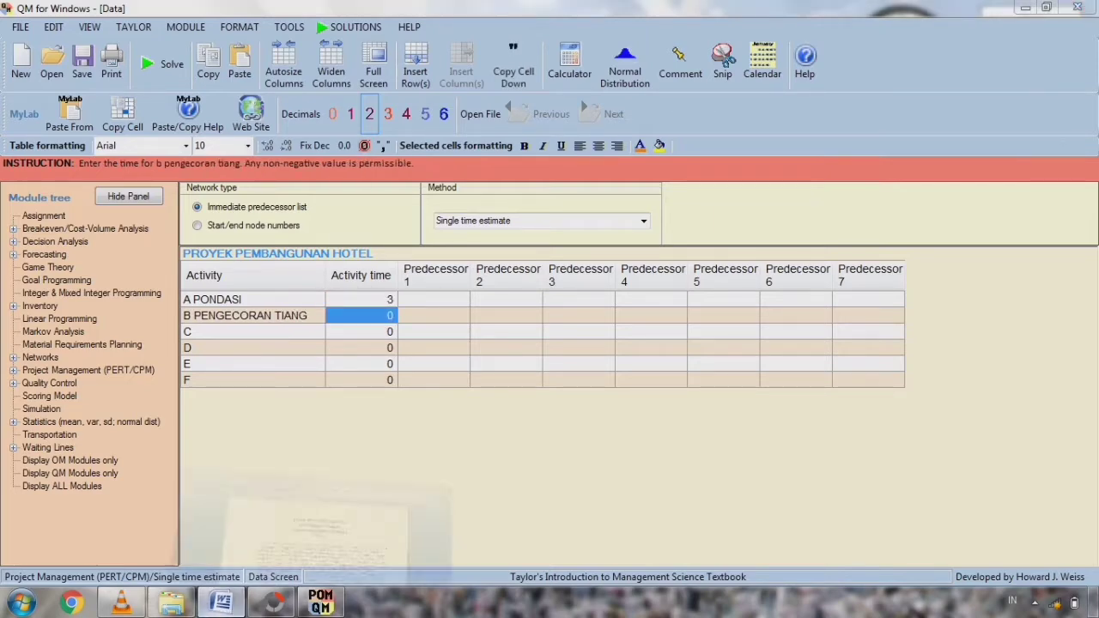
# - Check the column casting duration in the Word document and set the activity time of B PENGECORAN TIANG to 3
pyautogui.hotkey('alt', 'Tab')
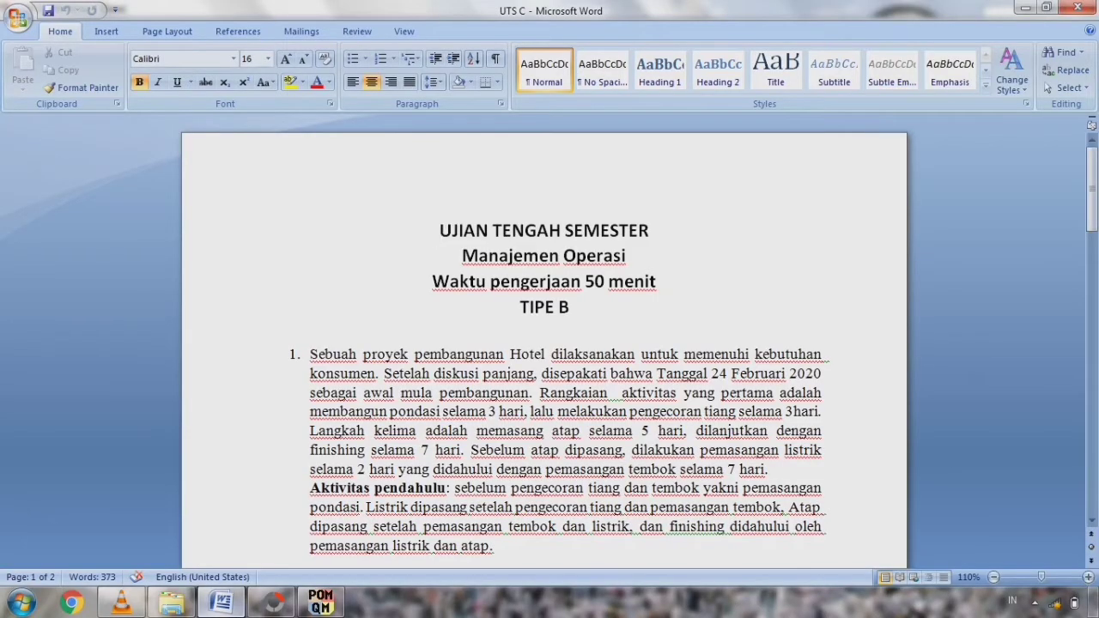
pyautogui.hotkey('alt', 'Tab')
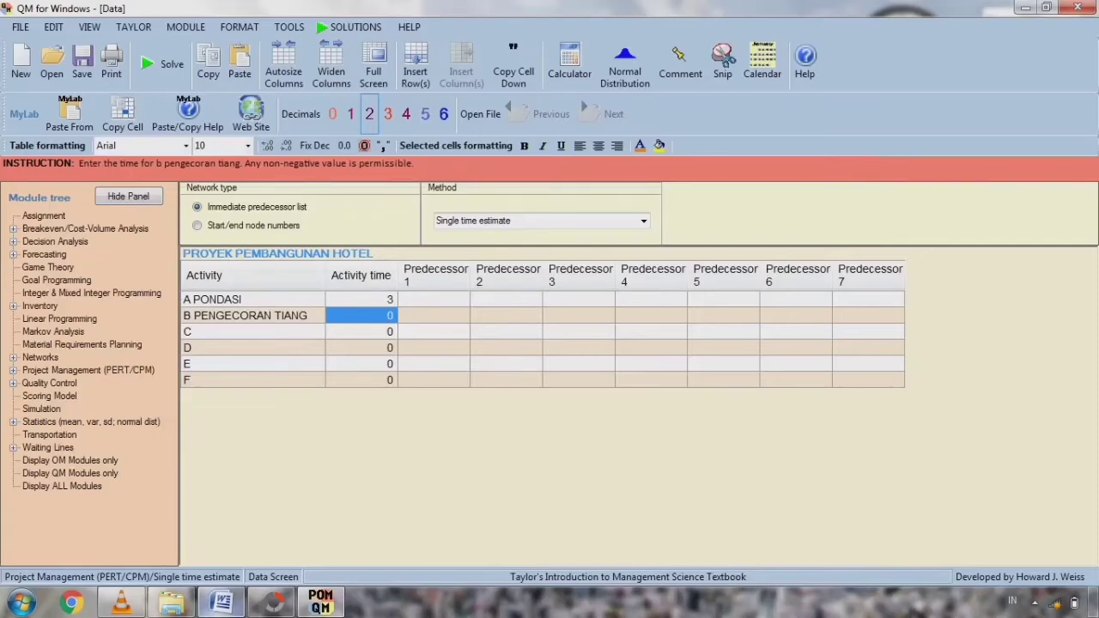
pyautogui.write('3')
pyautogui.press('Return')
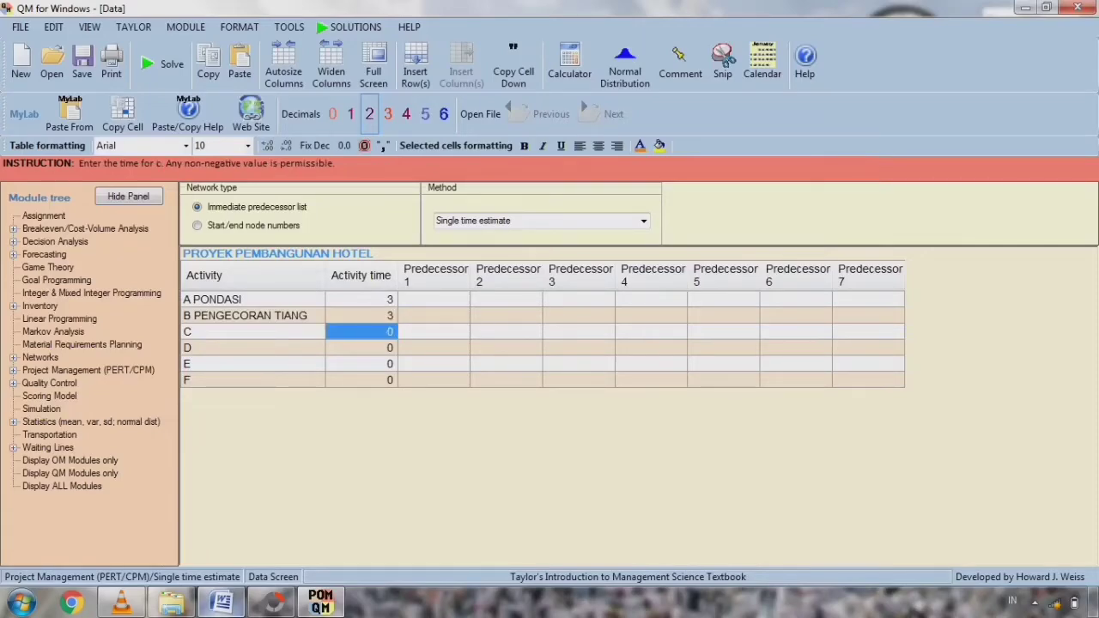
# - Check the fifth activity in the Word problem text, rename activity E as E ATAP and set its activity time to 5
pyautogui.hotkey('alt', 'Tab')
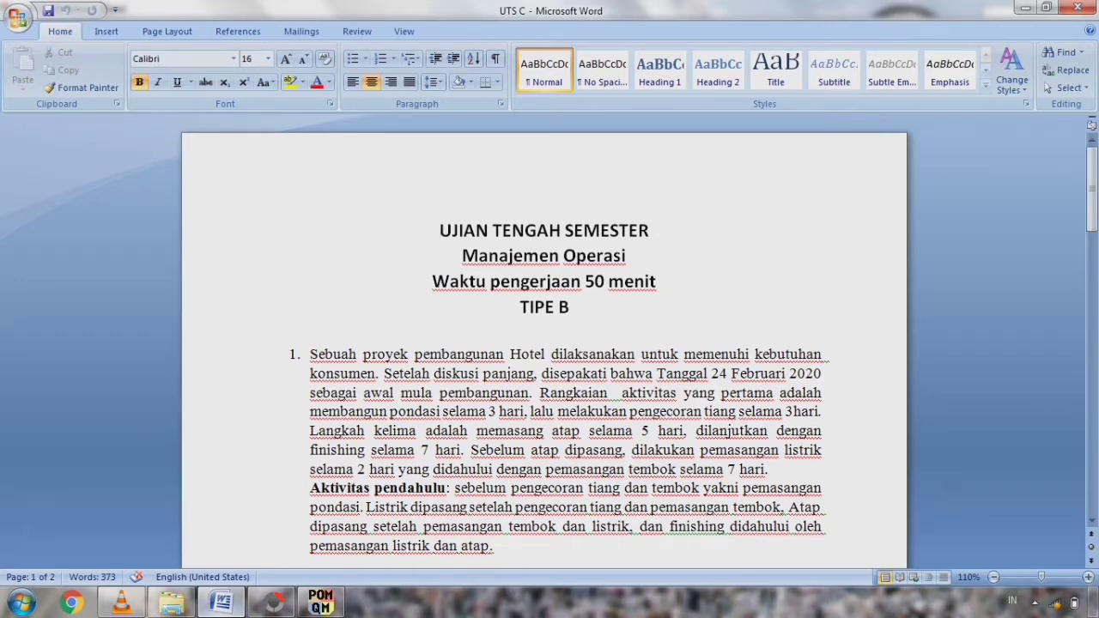
pyautogui.hotkey('alt', 'Tab')
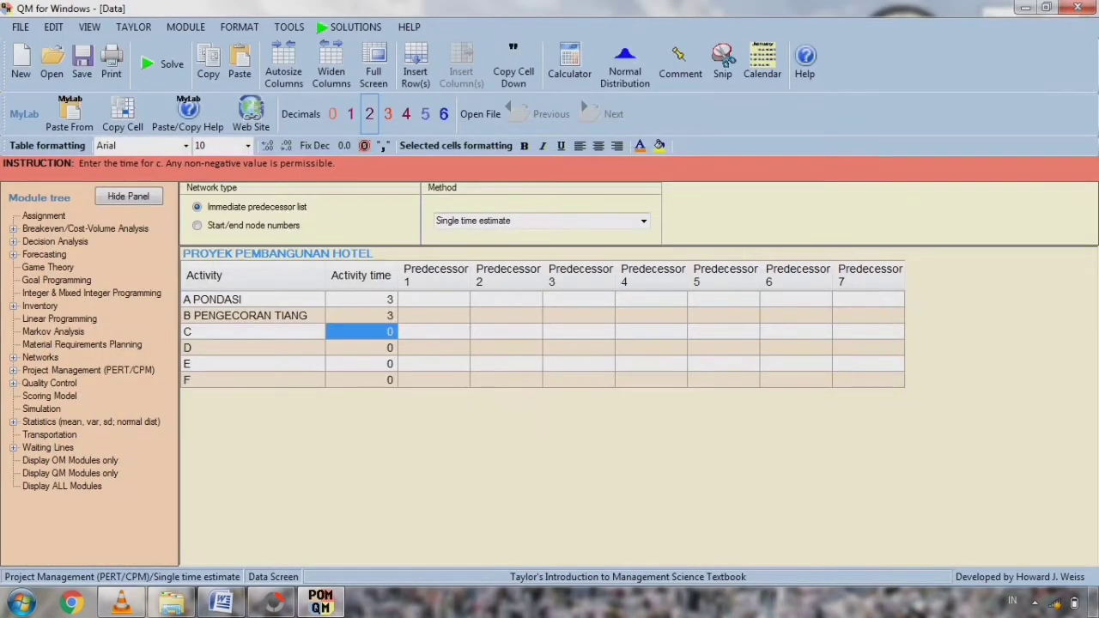
pyautogui.click(254, 364)
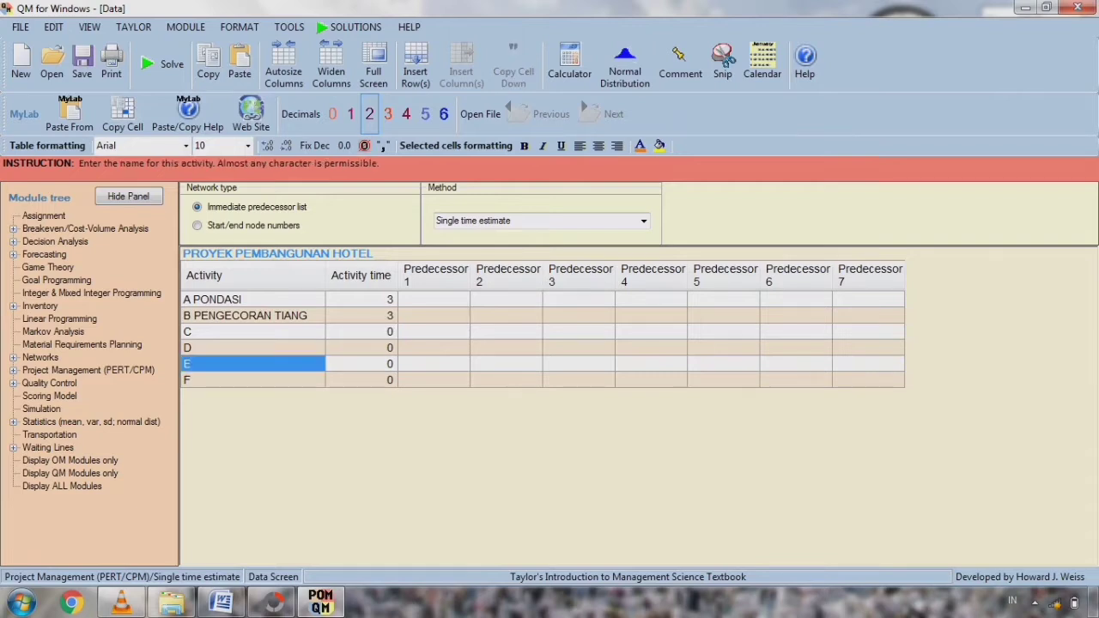
pyautogui.write('E ATAP')
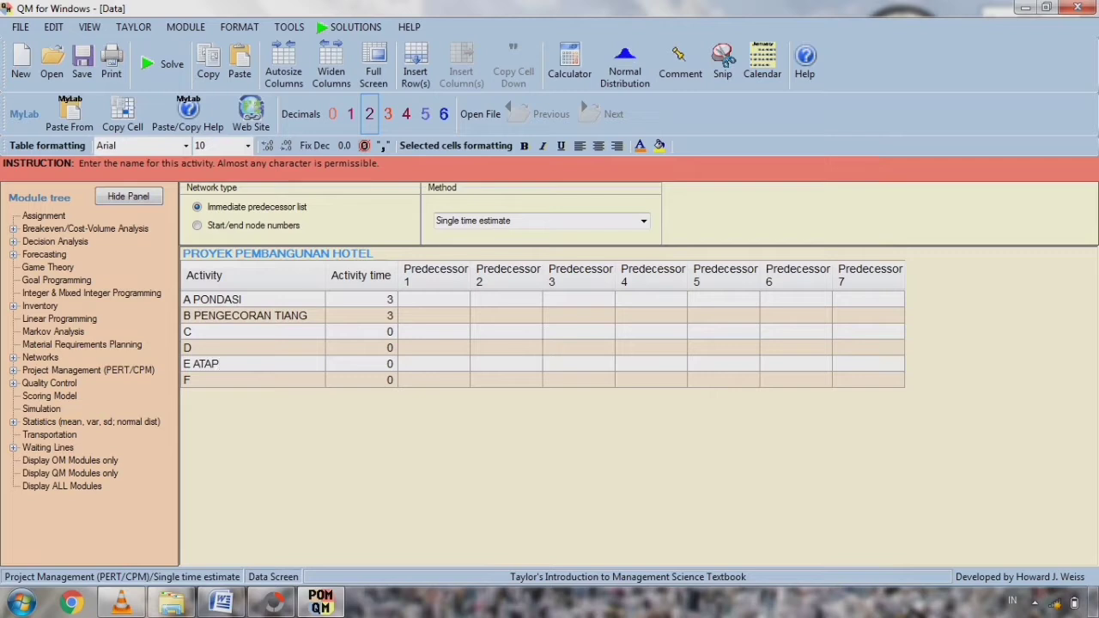
pyautogui.press('Tab')
pyautogui.write('5')
pyautogui.press('Return')
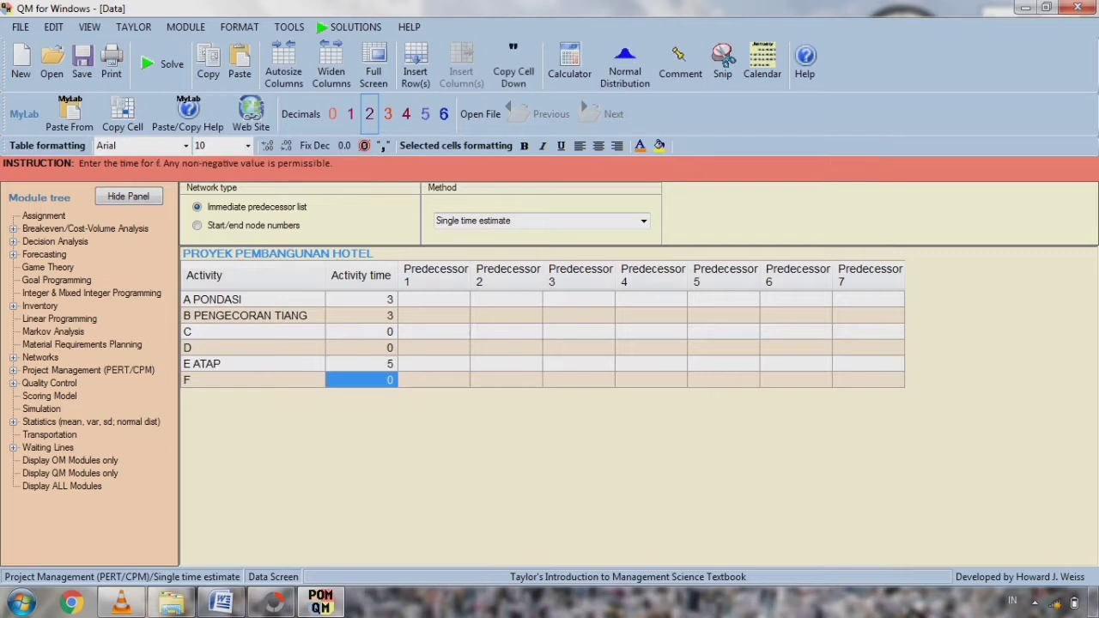
# - Look up the activity following the roof in the Word document, rename activity F as F FINISHING and set its time to 7
pyautogui.press('Left')
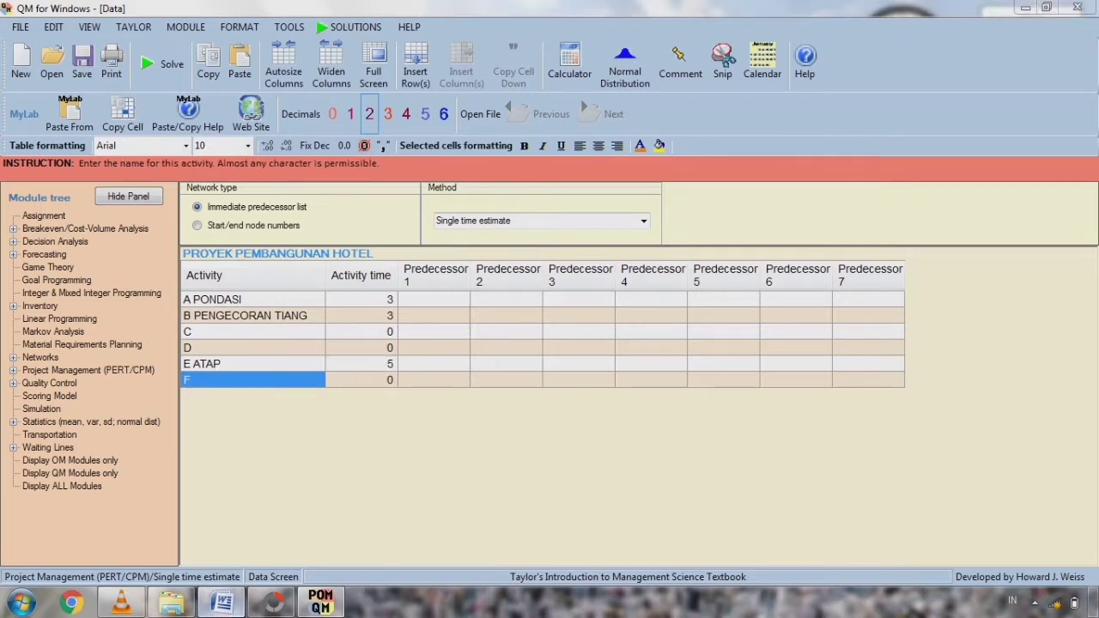
pyautogui.click(221, 603)
pyautogui.click(222, 603)
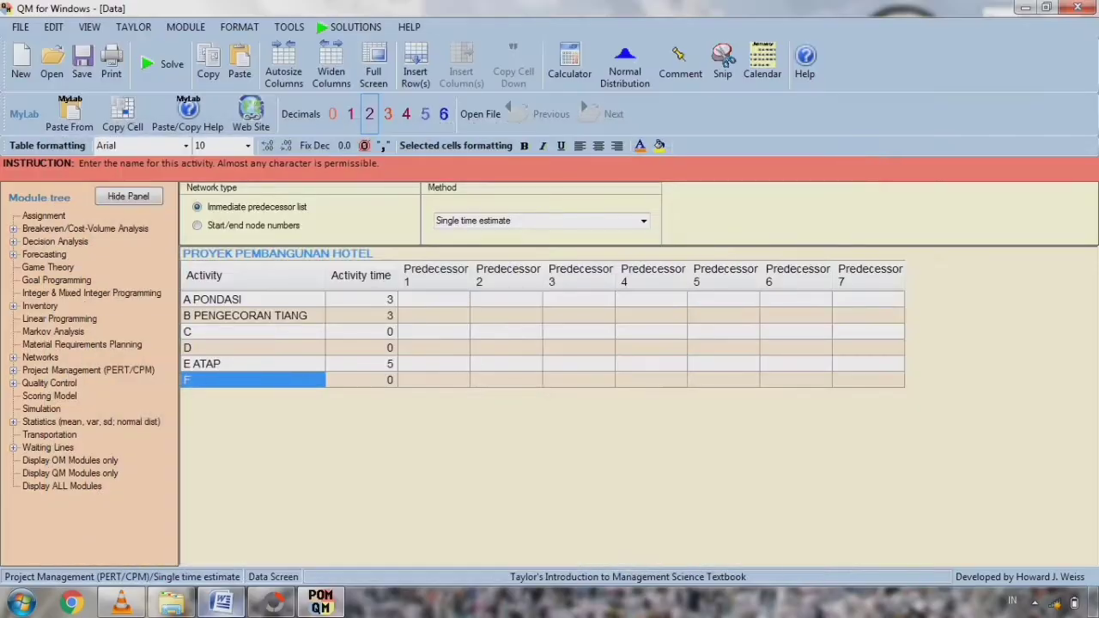
pyautogui.click(221, 603)
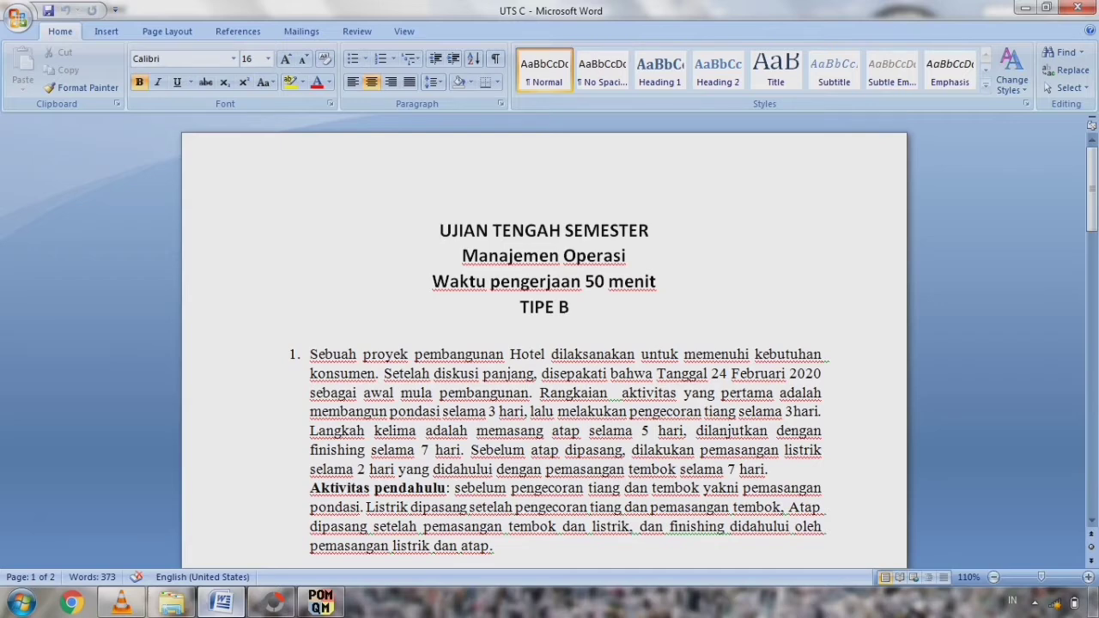
pyautogui.hotkey('alt', 'Tab')
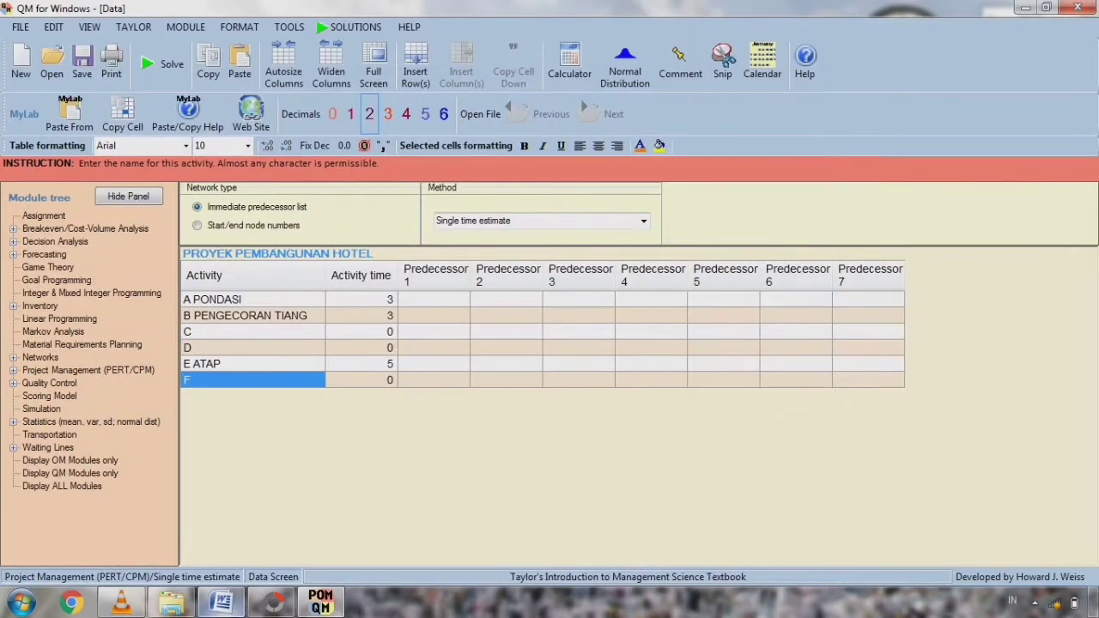
pyautogui.write('F FI')
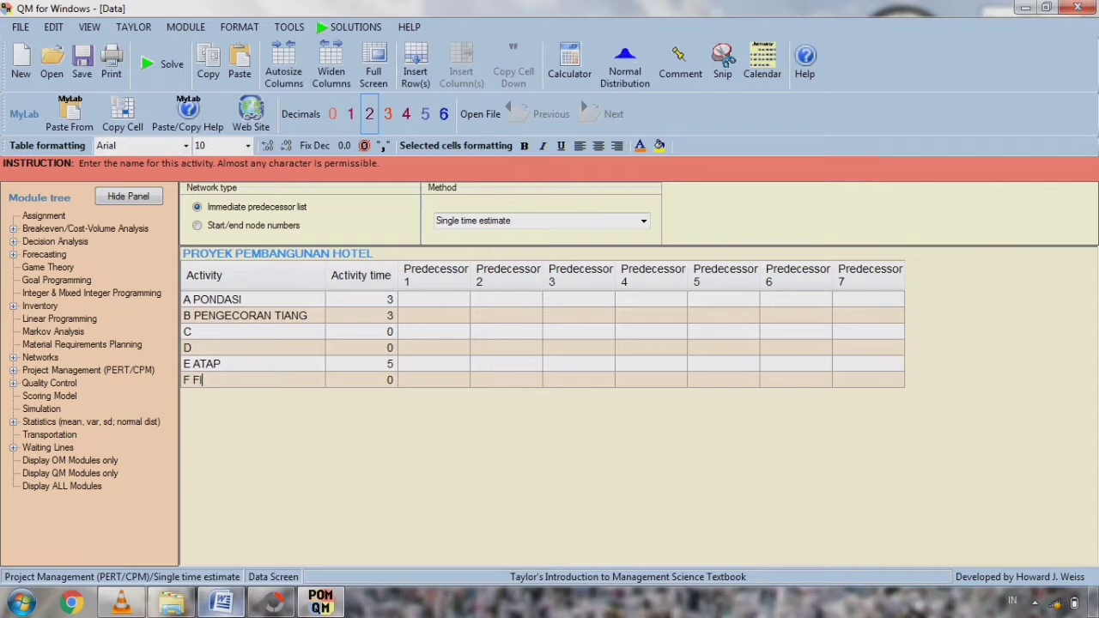
pyautogui.write('NISHING')
pyautogui.press('Tab')
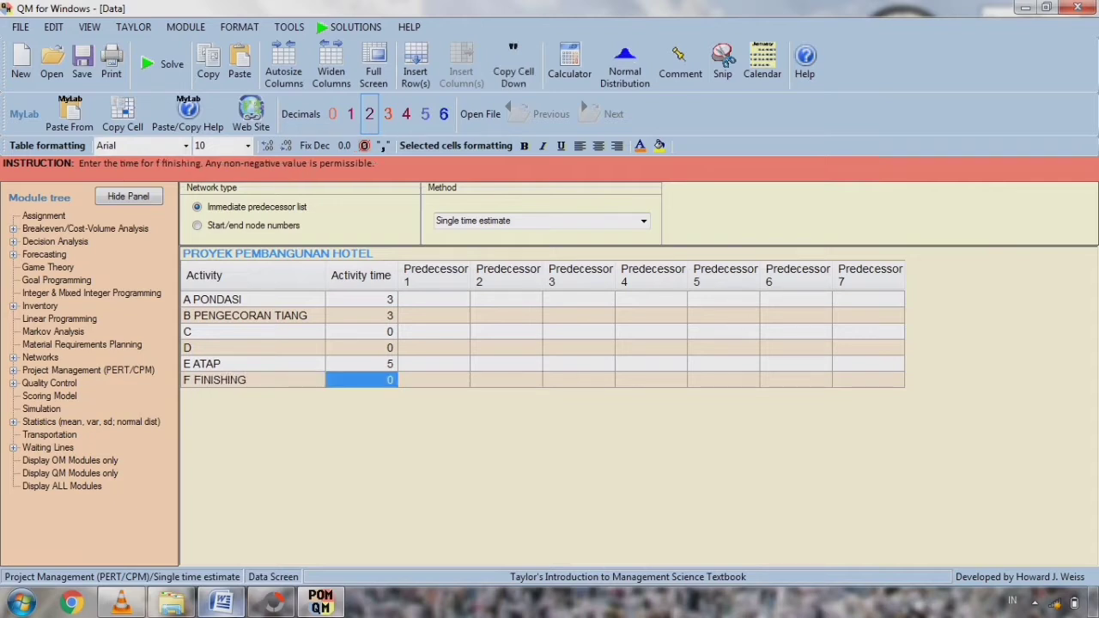
pyautogui.write('7')
# - Check the Word text for the activity before the roof, rename activity D as D LISTRIK and set its time to 2
pyautogui.hotkey('alt', 'Tab')
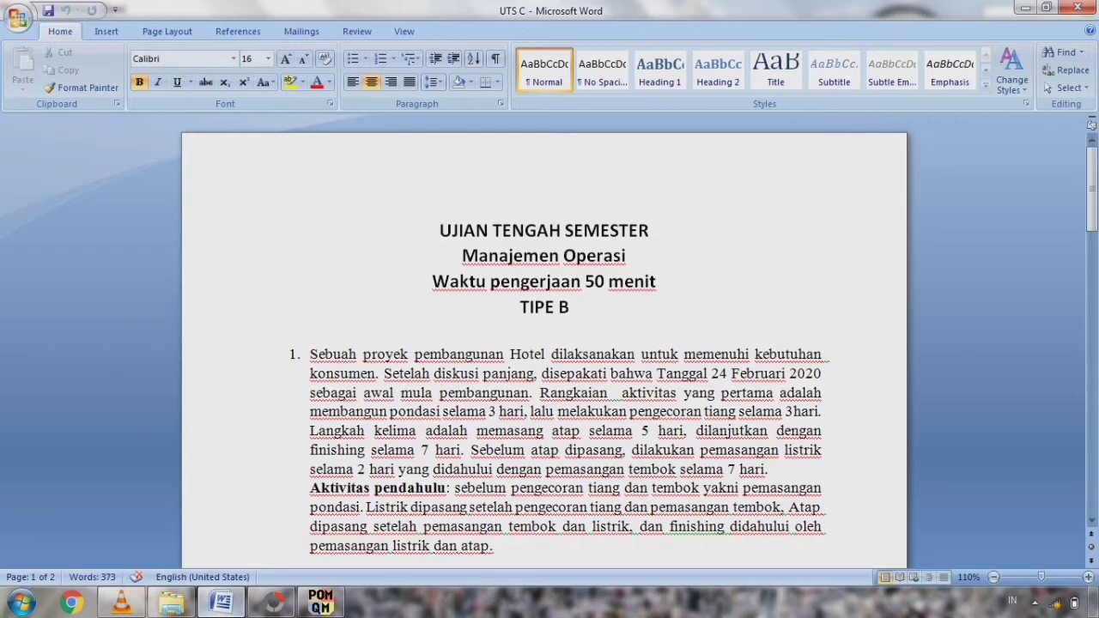
pyautogui.hotkey('alt', 'Tab')
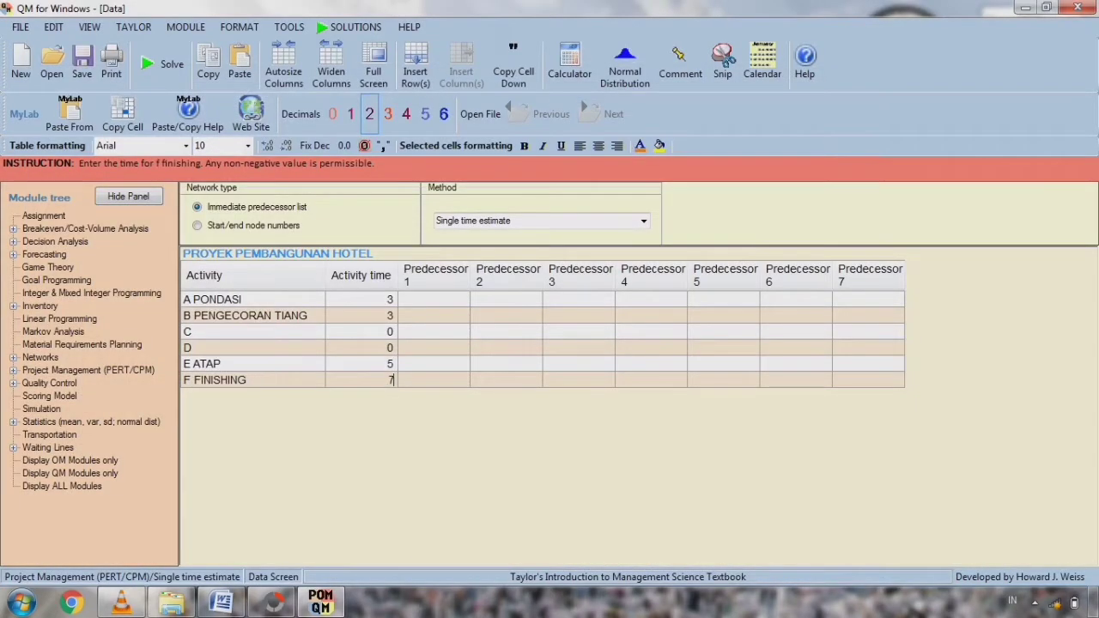
pyautogui.click(252, 348)
pyautogui.write('D ')
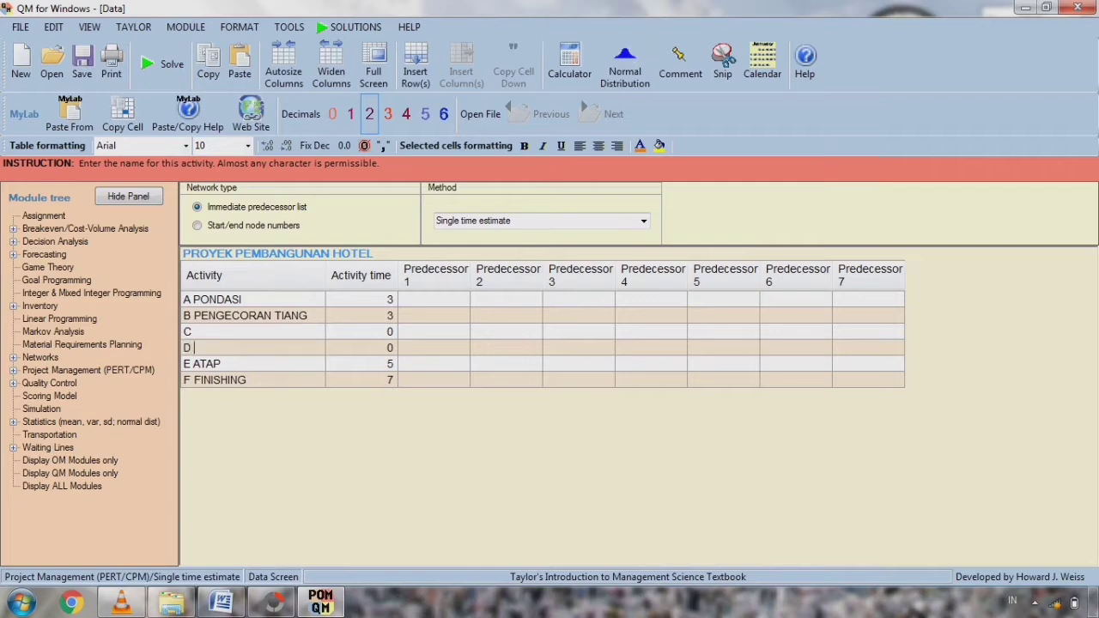
pyautogui.write('LISTRIK')
pyautogui.press('Tab')
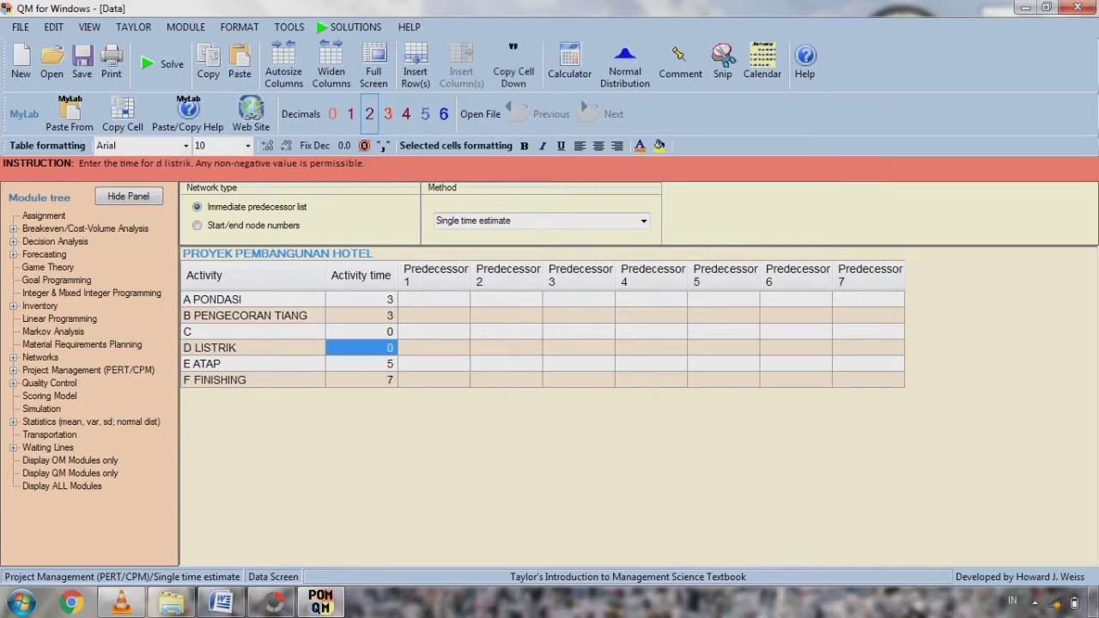
pyautogui.write('2')
# - Consult the Word text for the wall activity, rename activity C as C TEMBOK and set its activity time to 7
pyautogui.press('Up')
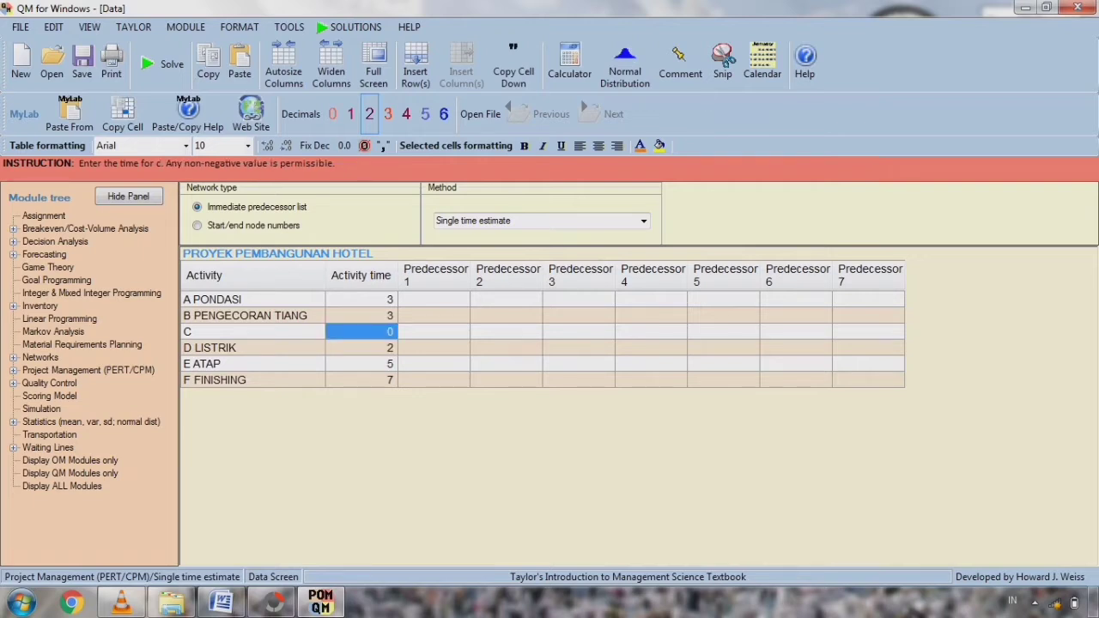
pyautogui.press('Left')
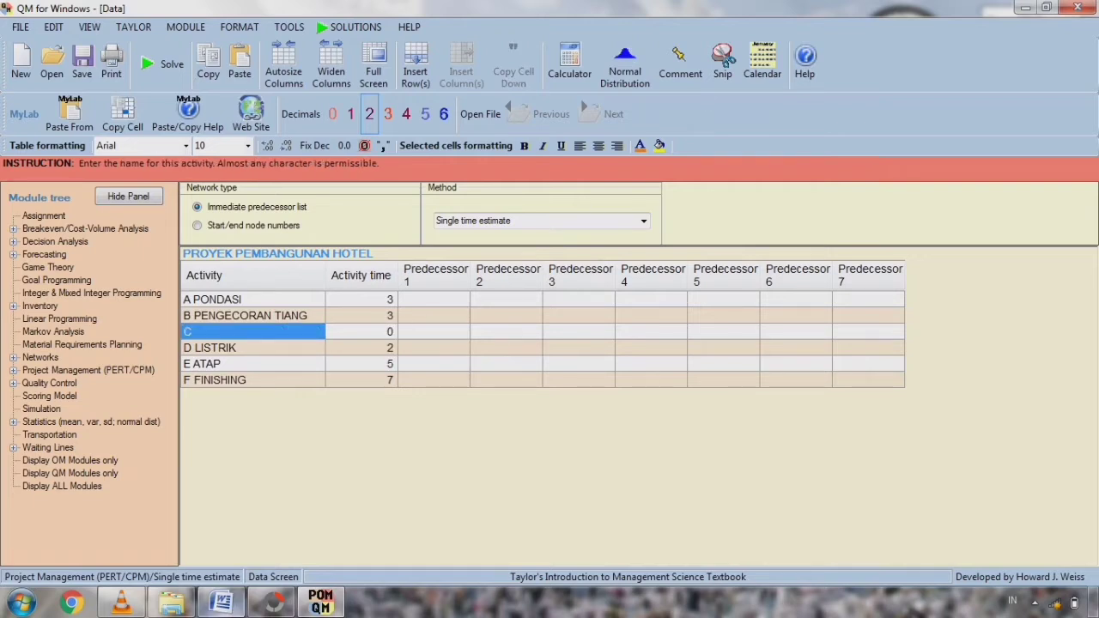
pyautogui.click(221, 603)
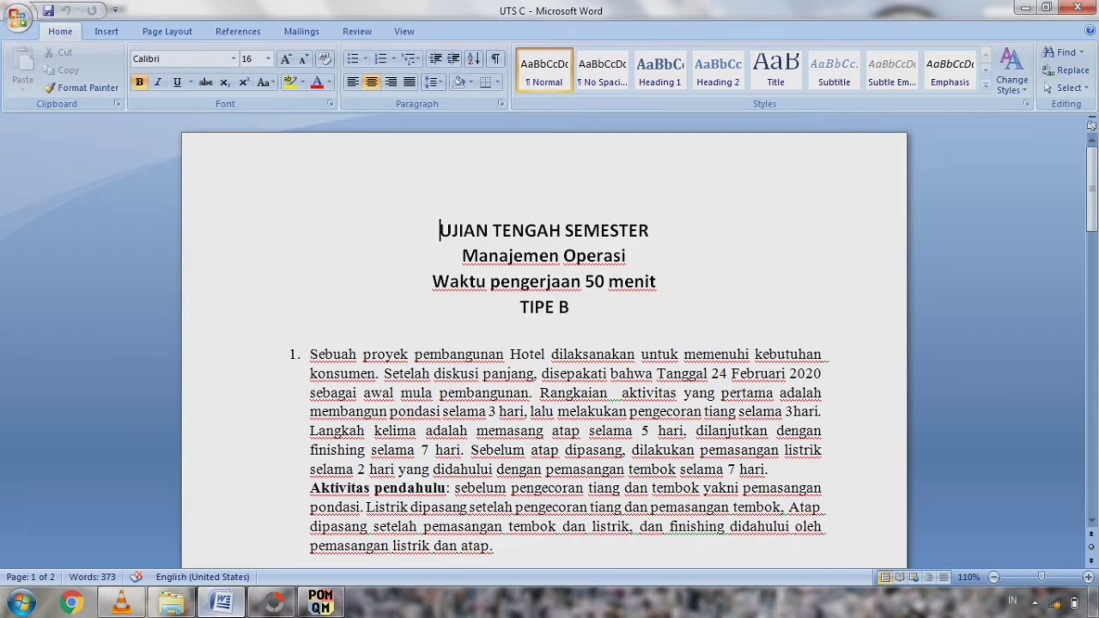
pyautogui.hotkey('alt', 'Tab')
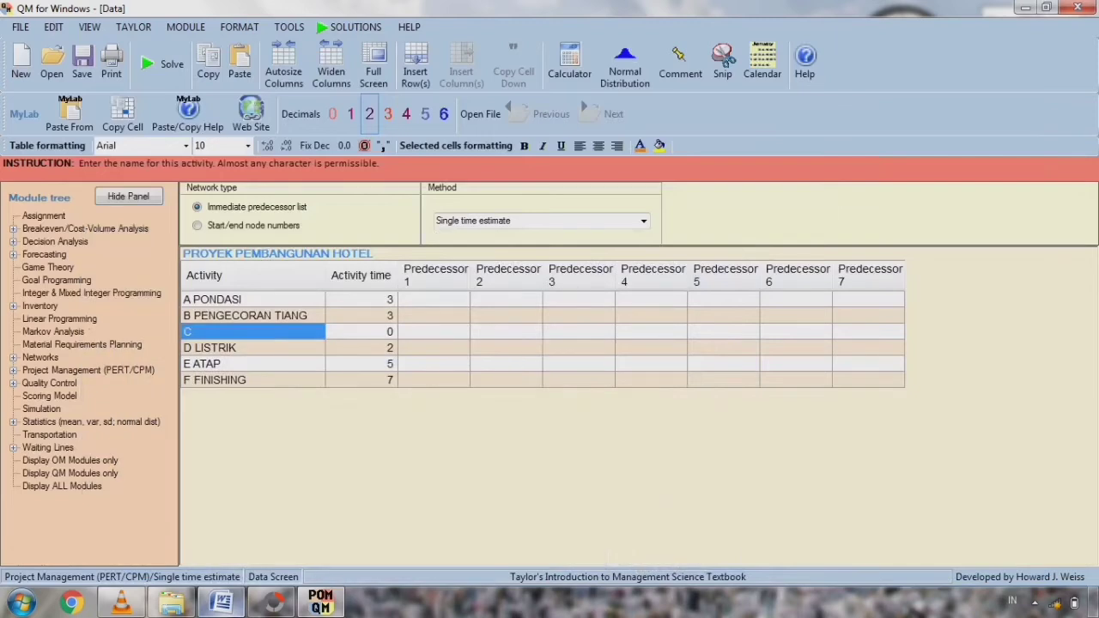
pyautogui.write('C')
pyautogui.write('TEMBOK')
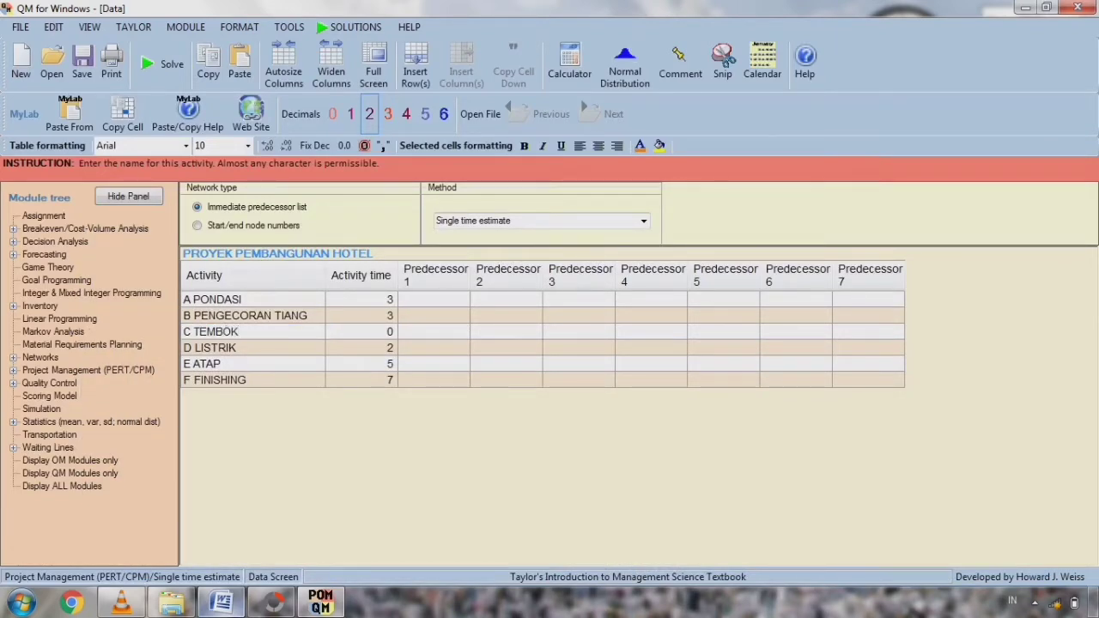
pyautogui.hotkey('alt', 'Tab')
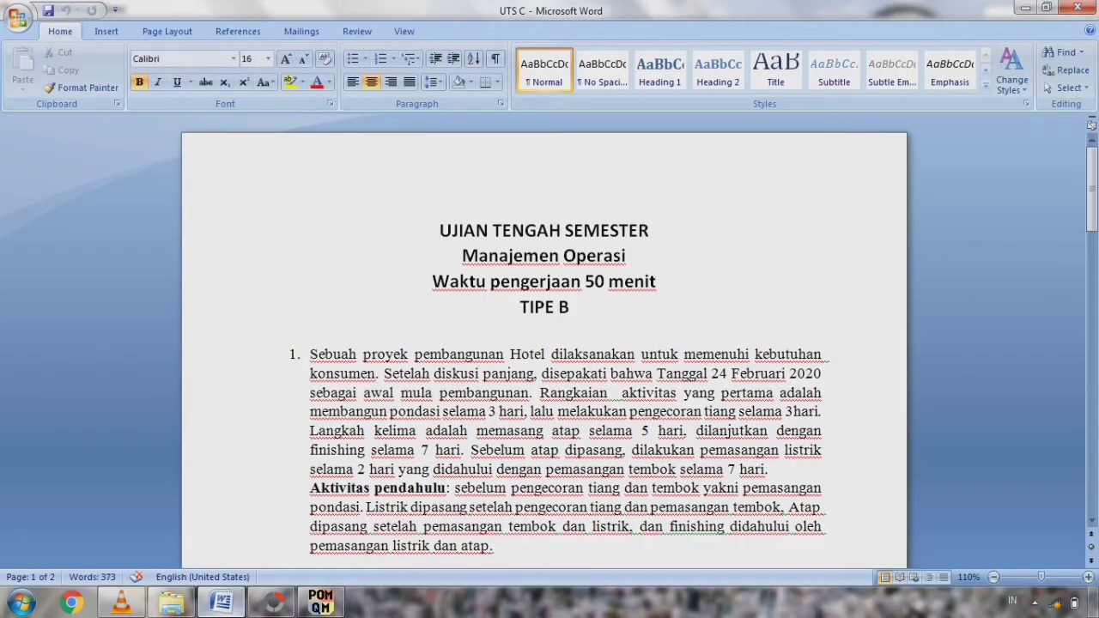
pyautogui.hotkey('alt', 'Tab')
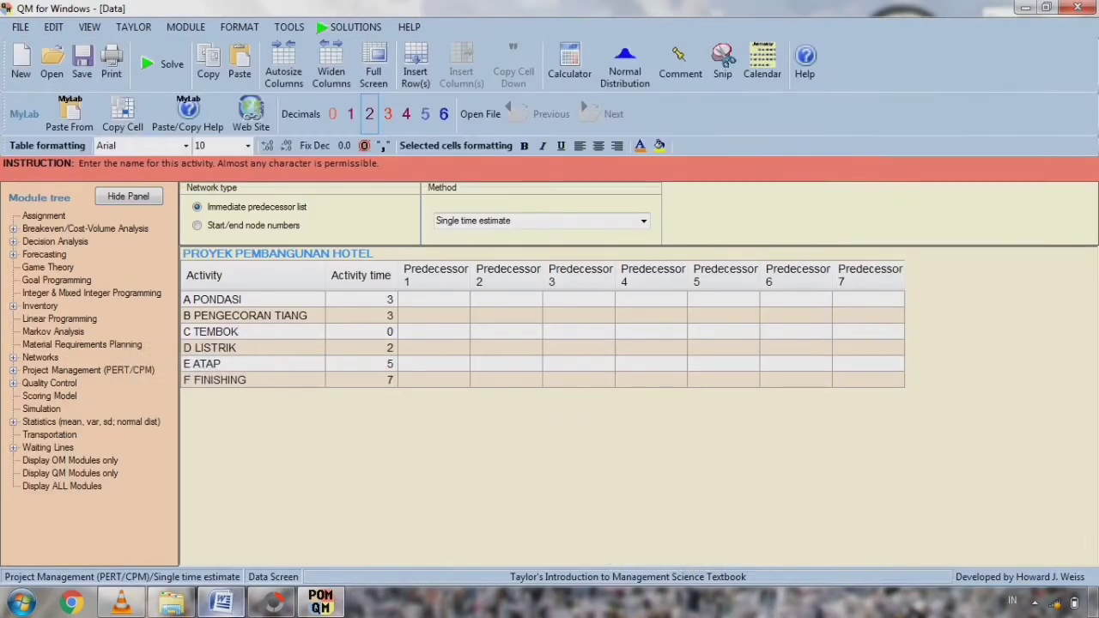
pyautogui.press('Return')
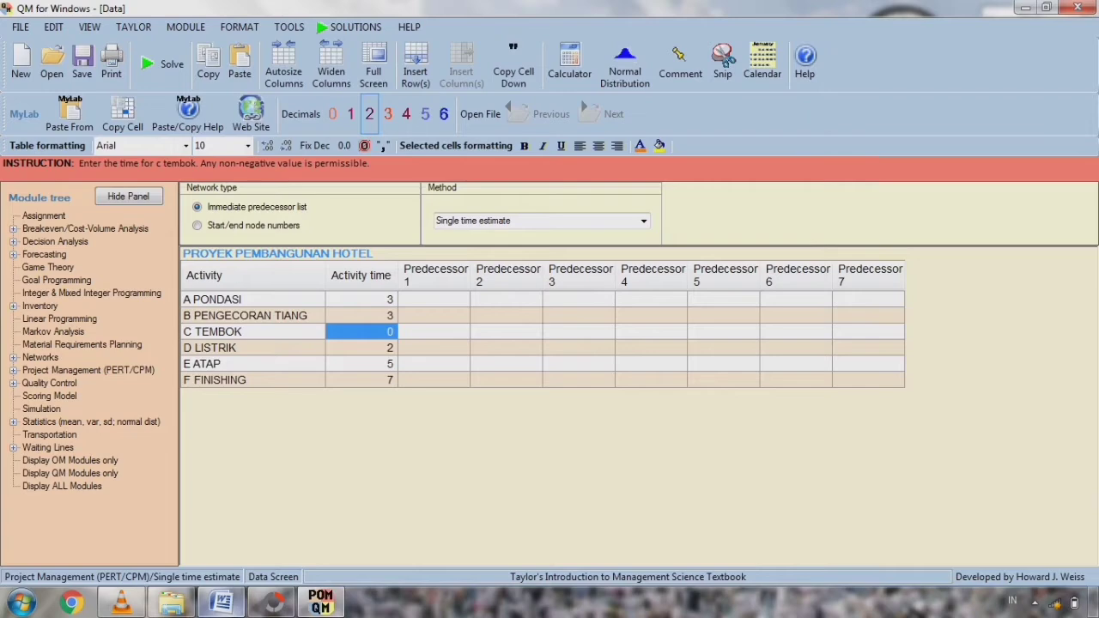
pyautogui.write('7')
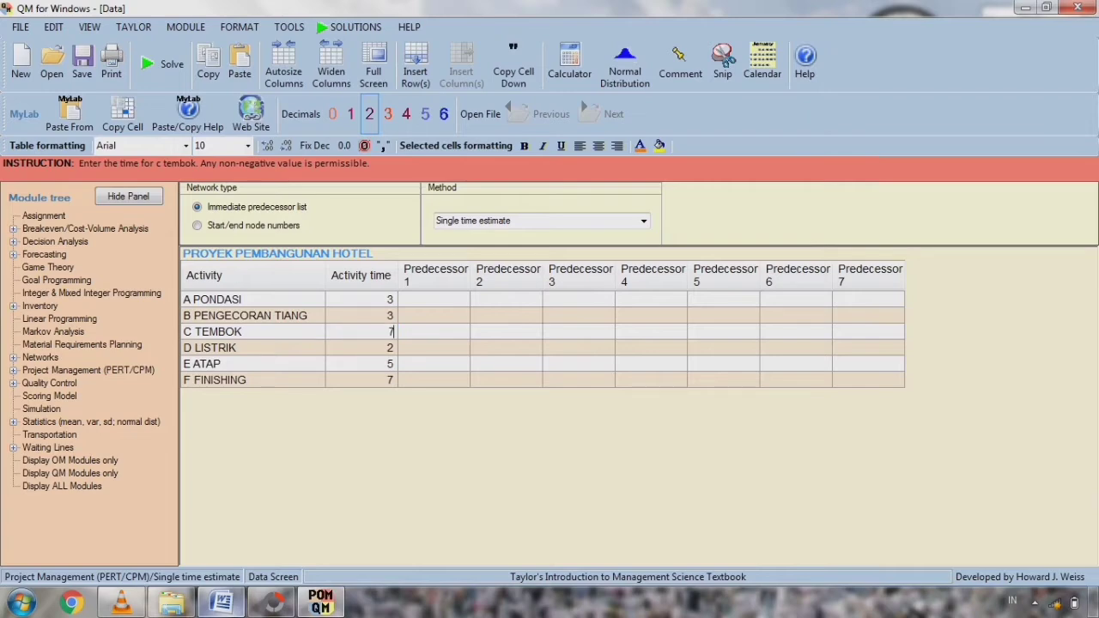
# - Review the predecessor paragraph and questions in Word, and enter A as predecessor 1 of B PENGECORAN TIANG
pyautogui.hotkey('alt', 'Tab')
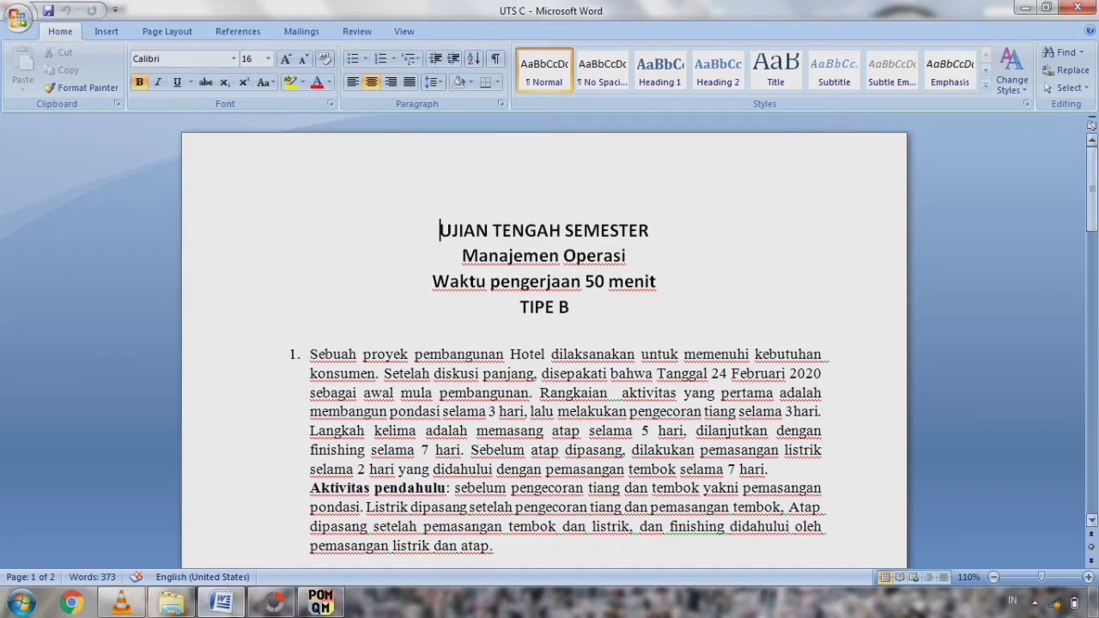
pyautogui.moveTo(1092, 189); pyautogui.dragTo(1091, 241)
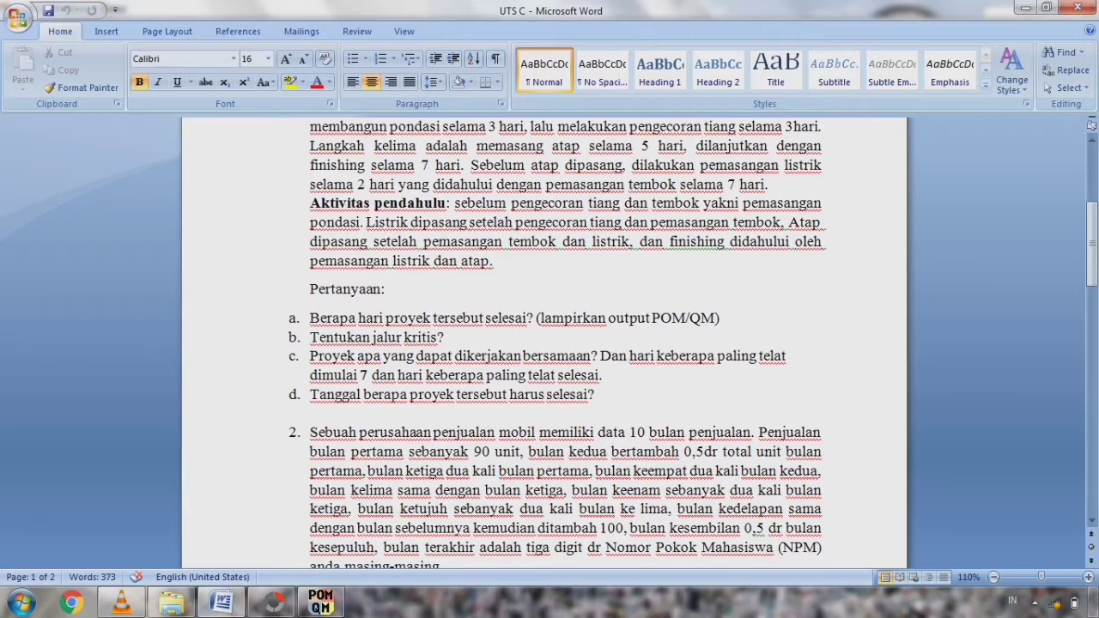
pyautogui.click(222, 604)
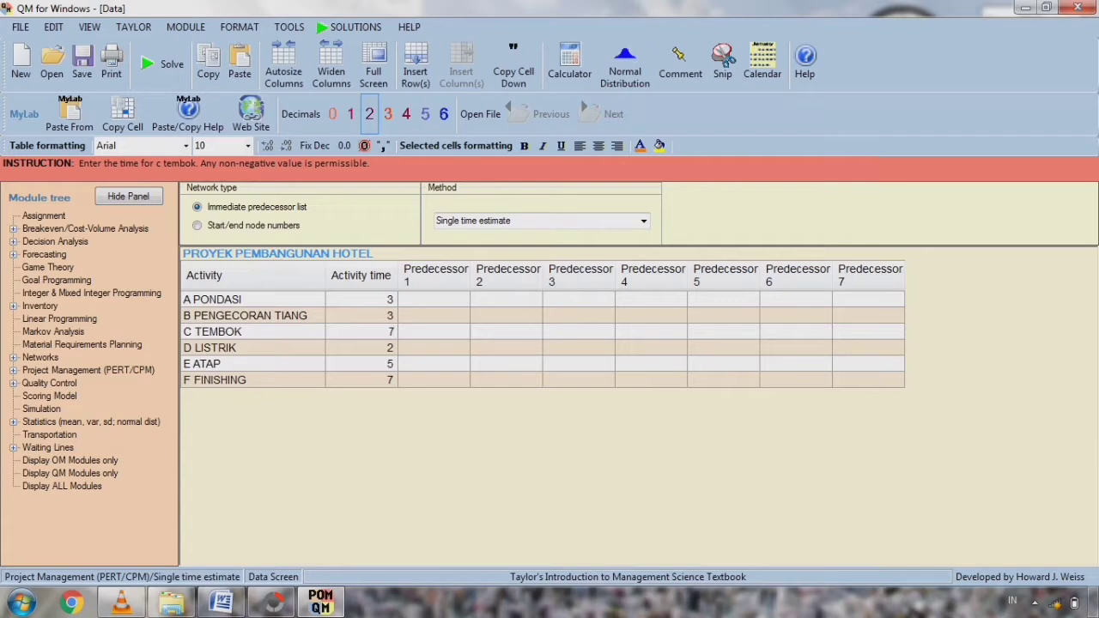
pyautogui.click(253, 300)
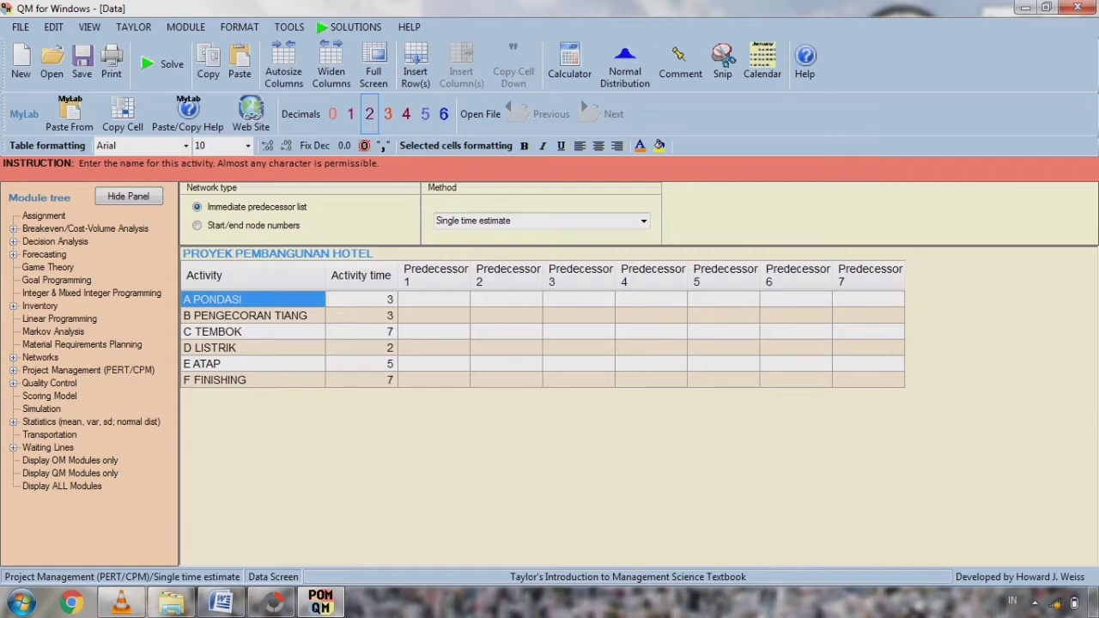
pyautogui.click(434, 299)
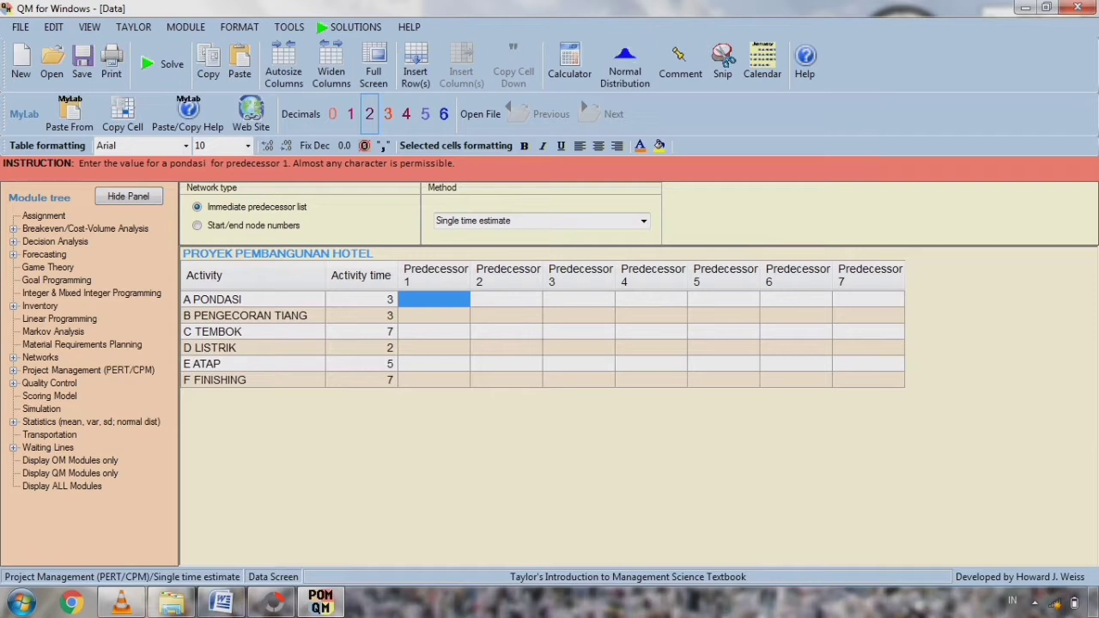
pyautogui.click(253, 316)
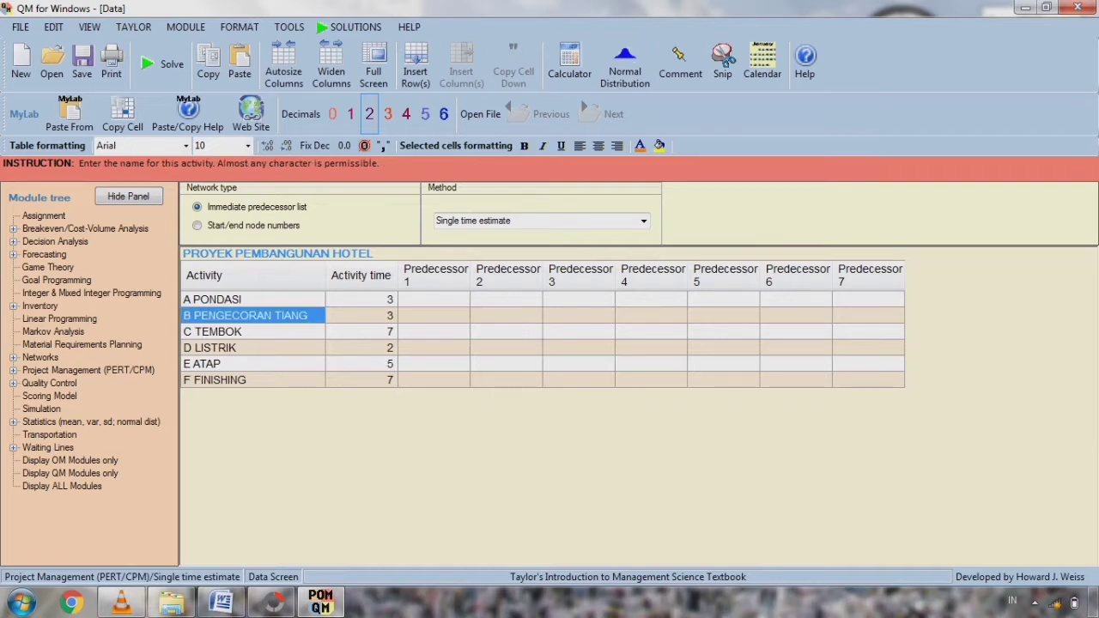
pyautogui.click(253, 300)
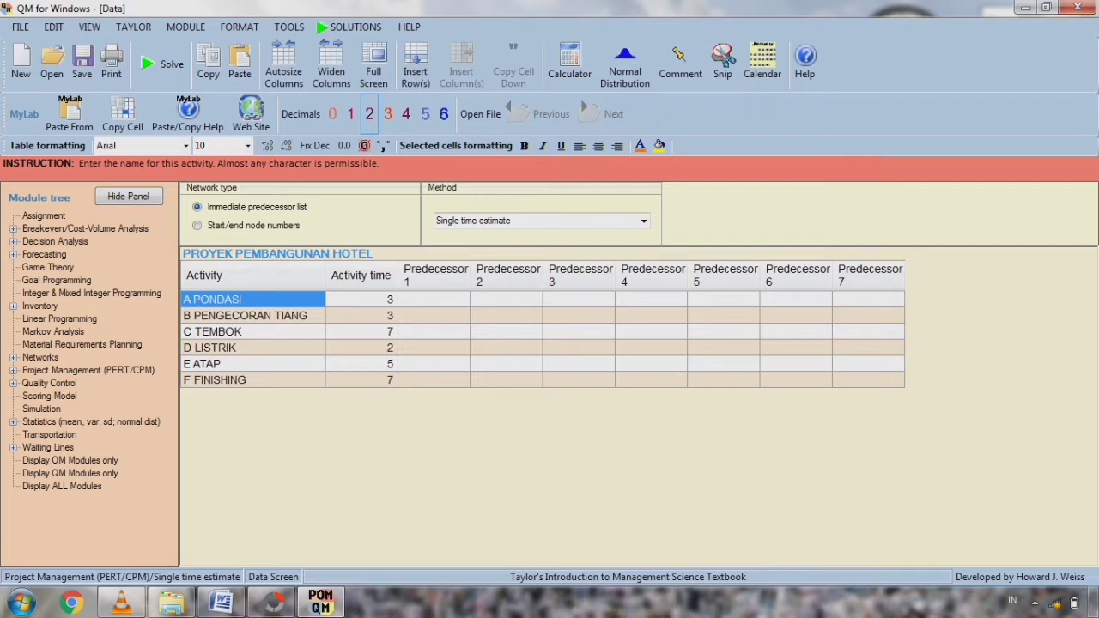
pyautogui.click(435, 316)
pyautogui.write('A')
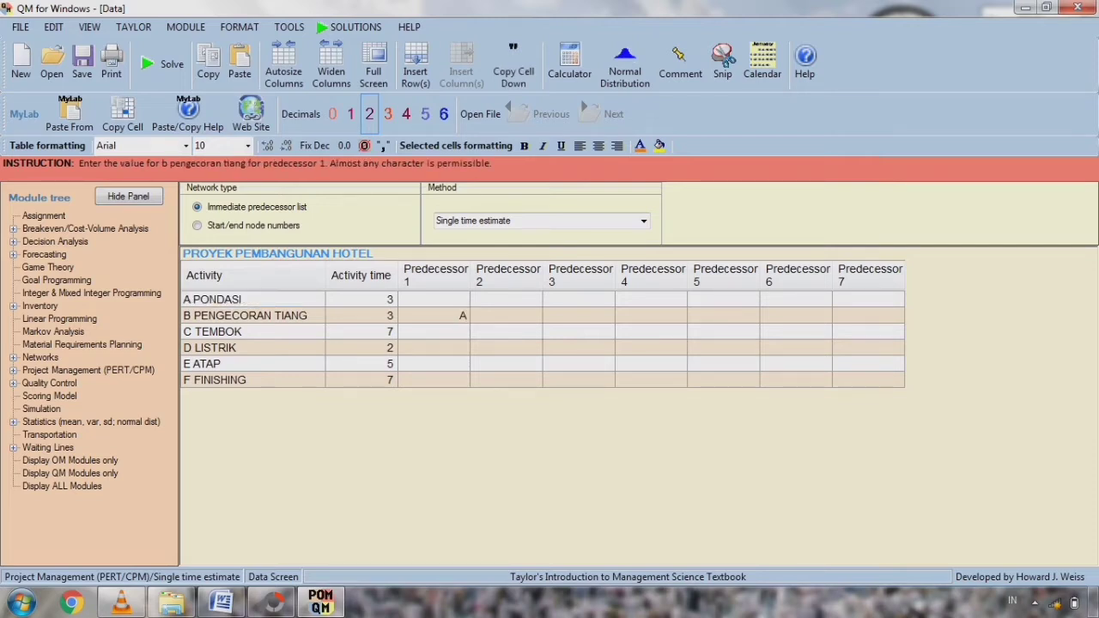
# - Enter A as predecessor 1 of C TEMBOK
pyautogui.click(254, 333)
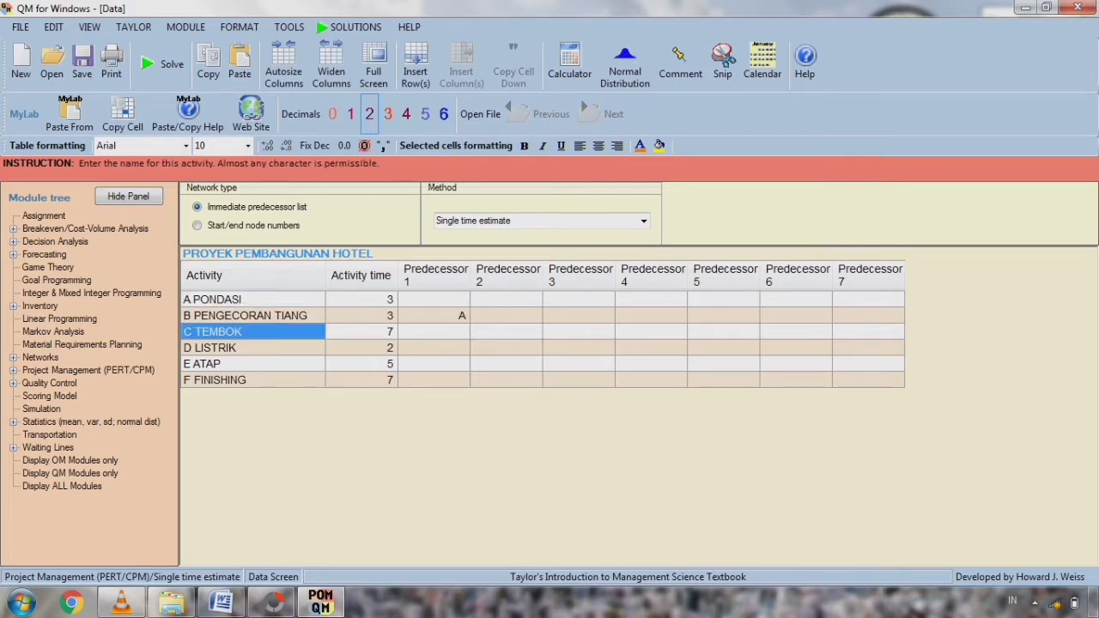
pyautogui.click(253, 300)
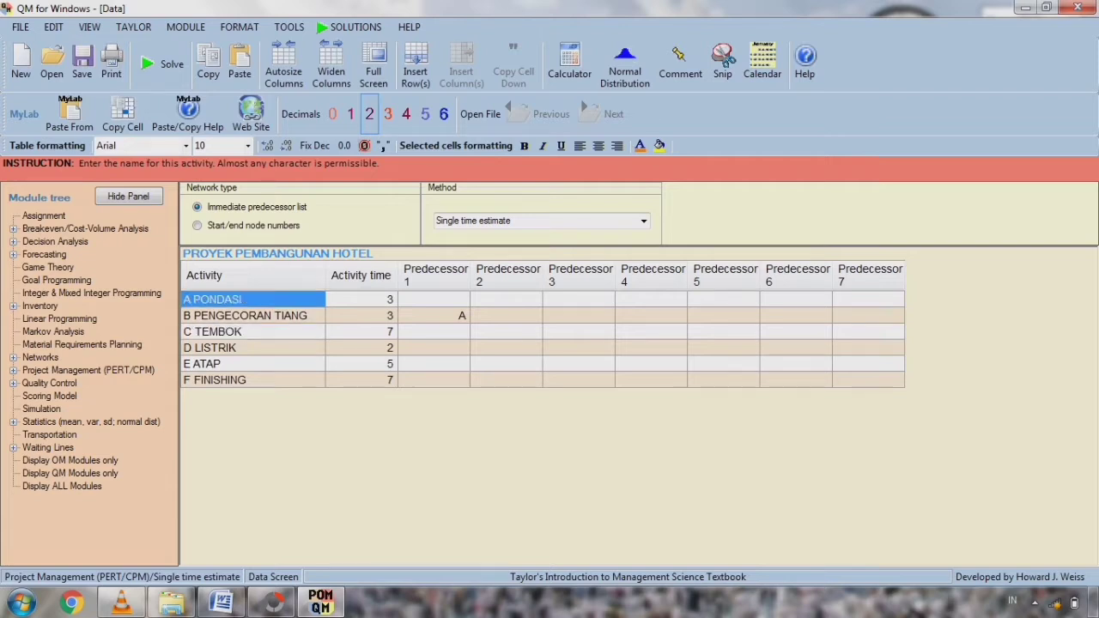
pyautogui.click(434, 333)
pyautogui.write('A')
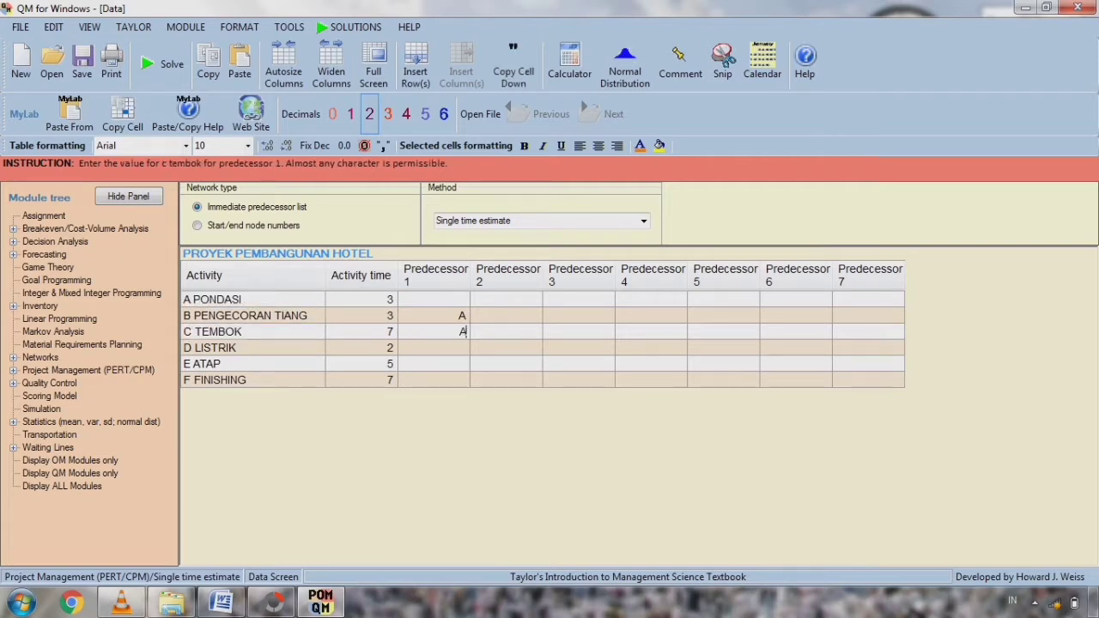
# - Check the Word sentence on the electrical work's predecessors and enter B as predecessor 1 of D LISTRIK
pyautogui.press('Return')
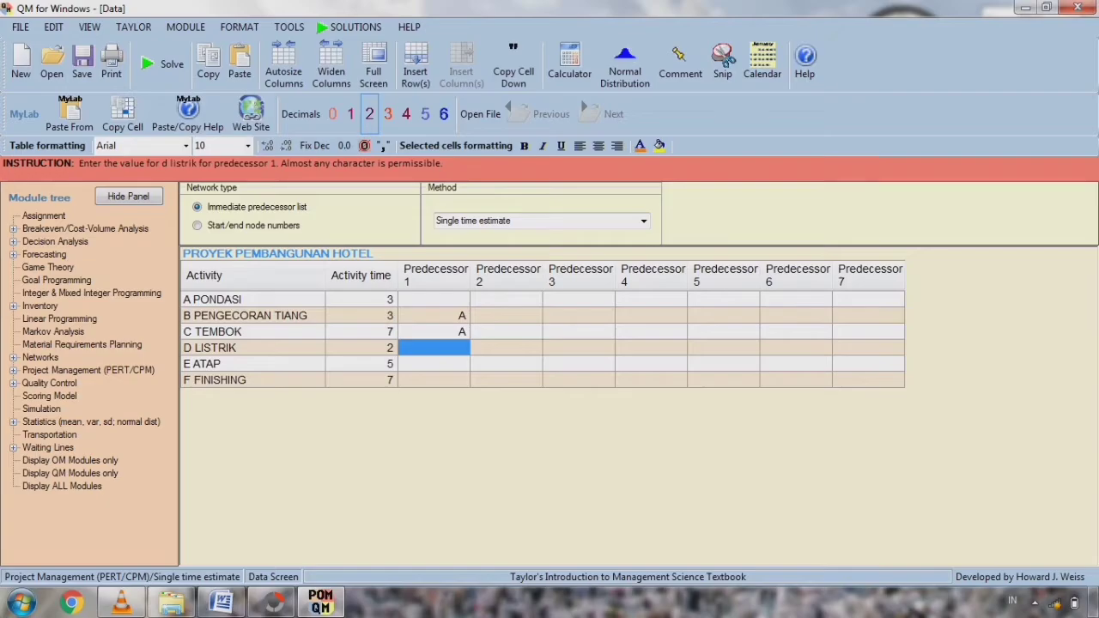
pyautogui.click(221, 604)
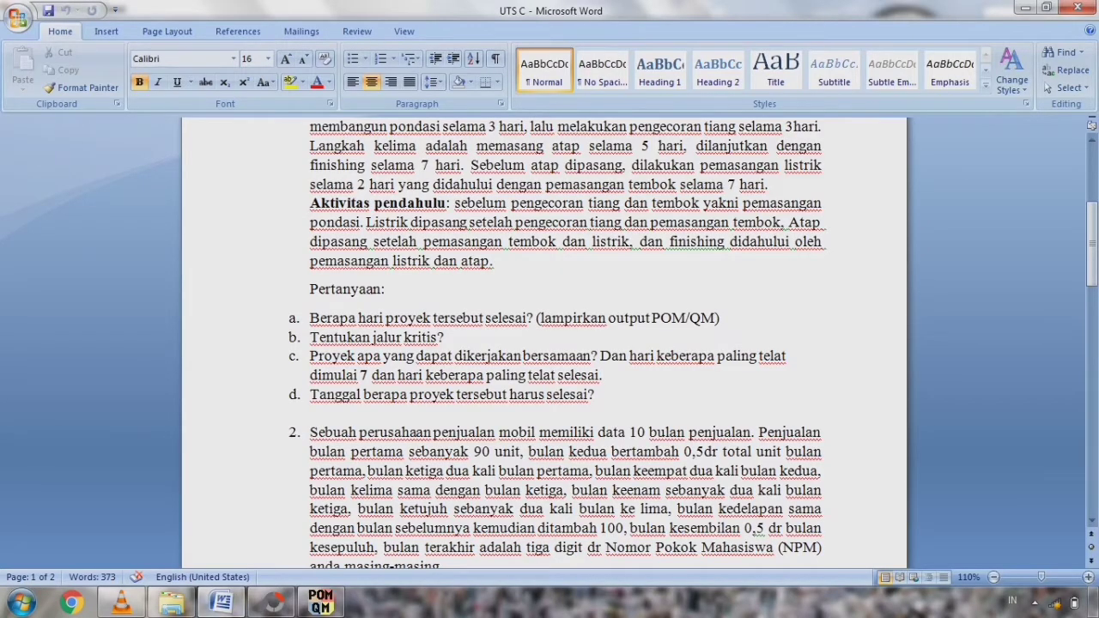
pyautogui.moveTo(367, 222); pyautogui.dragTo(784, 223)
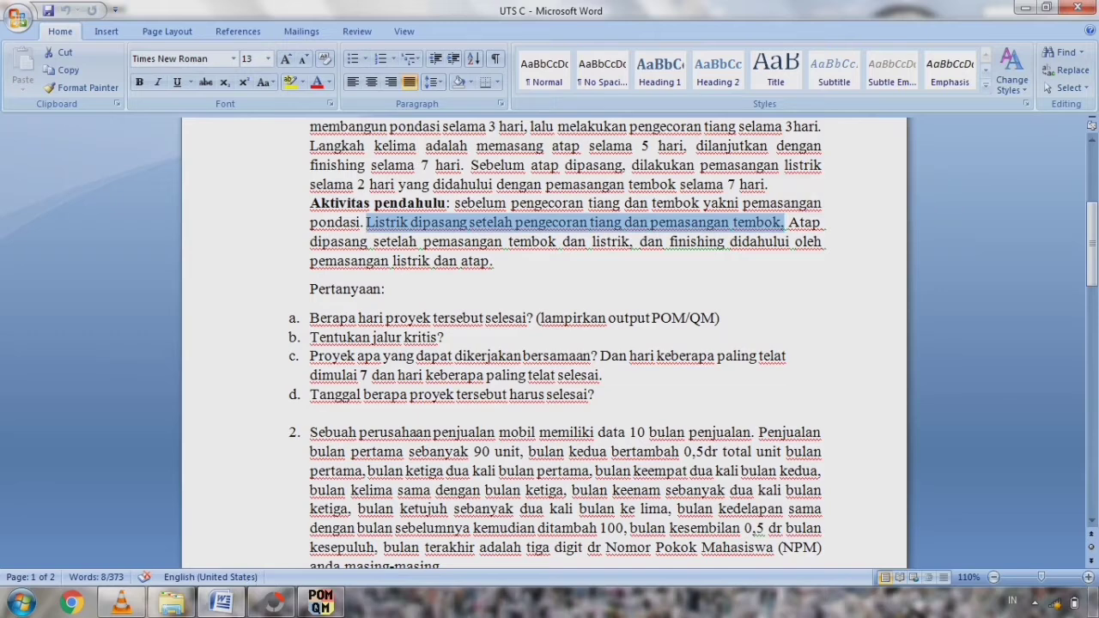
pyautogui.click(221, 603)
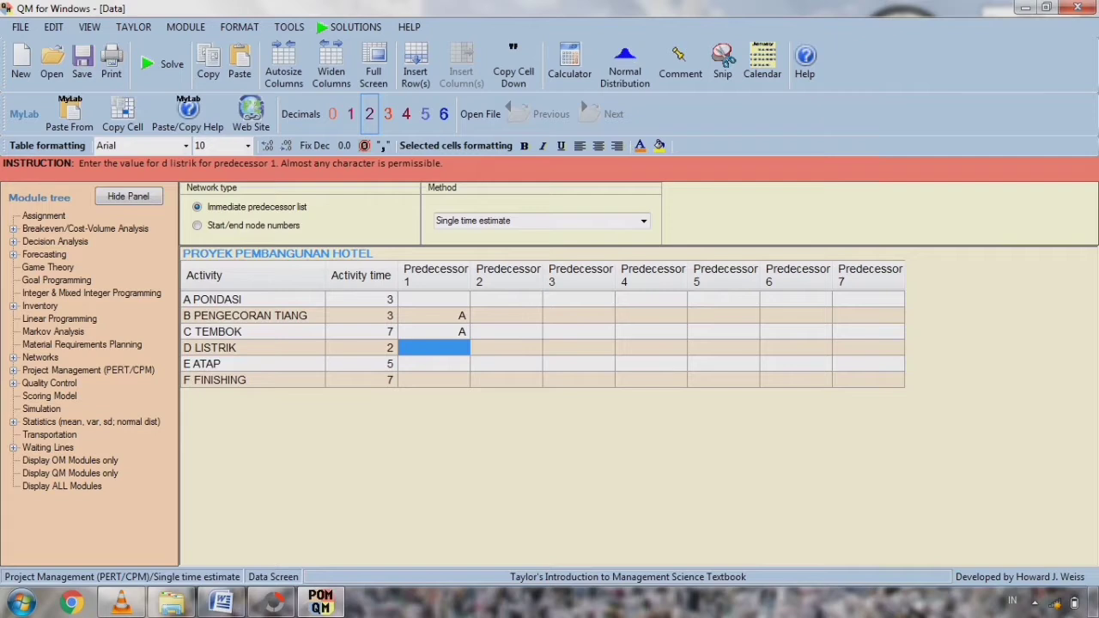
pyautogui.click(253, 348)
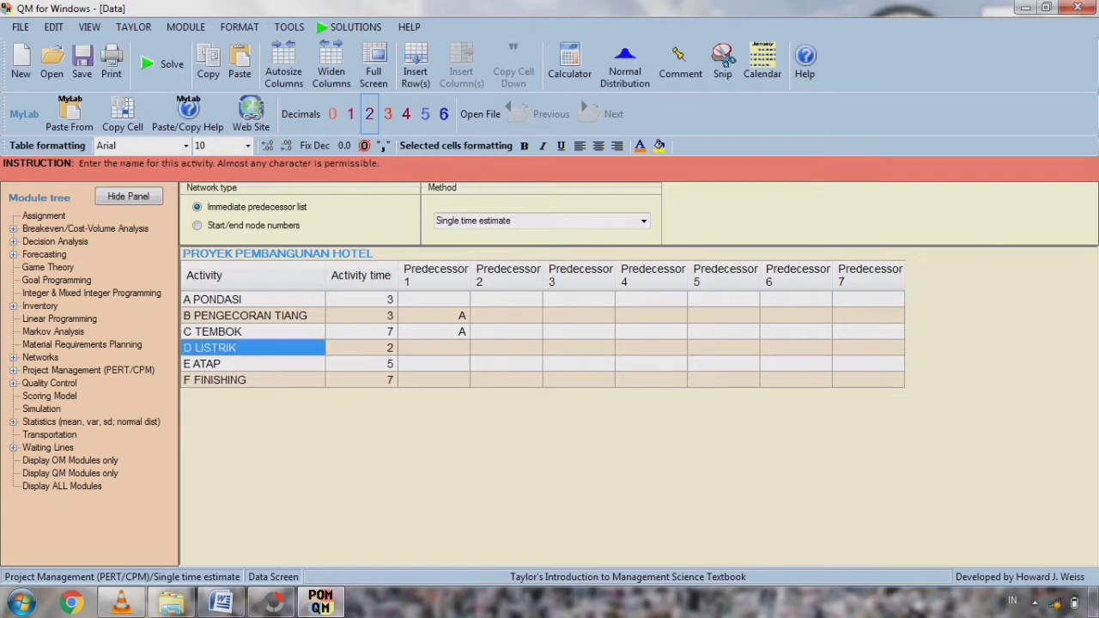
pyautogui.click(252, 317)
pyautogui.click(434, 348)
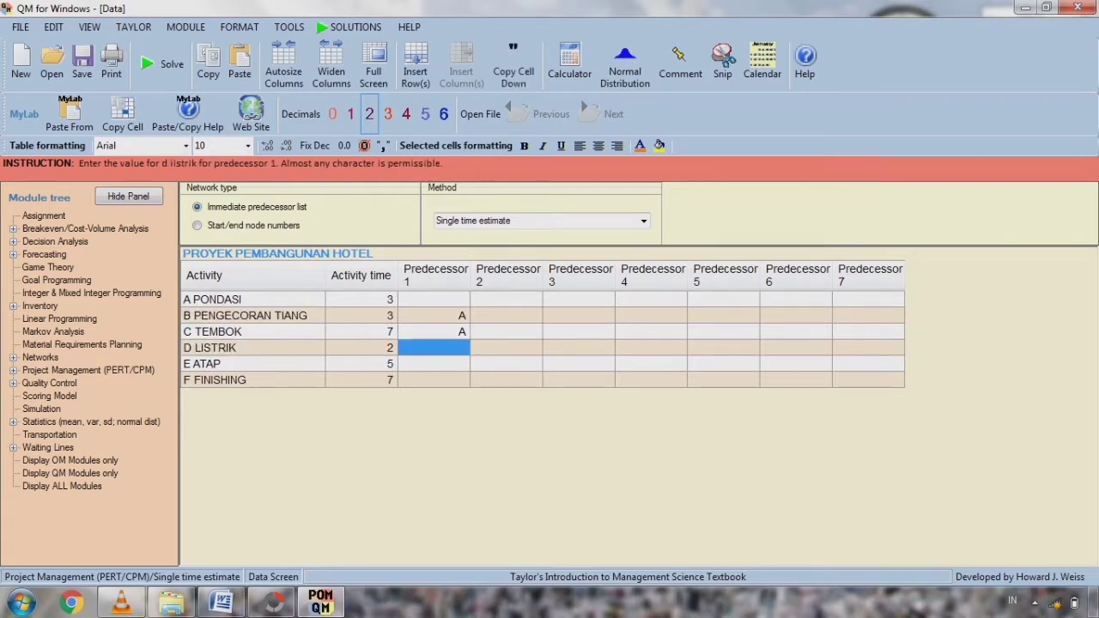
pyautogui.write('B')
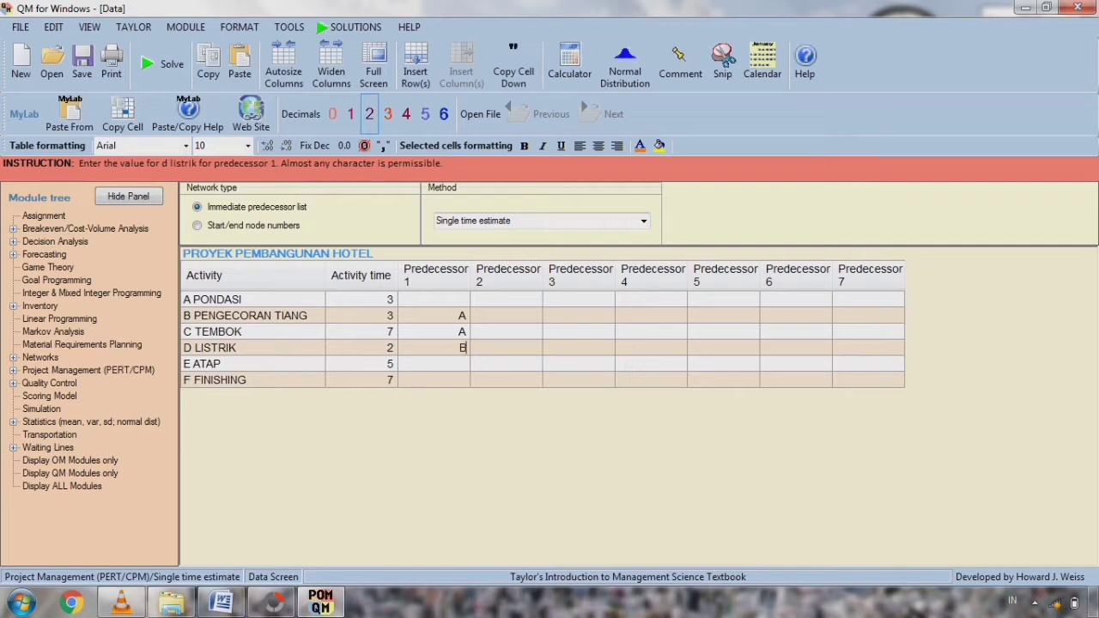
# - Enter C as predecessor 2 of D LISTRIK
pyautogui.click(253, 348)
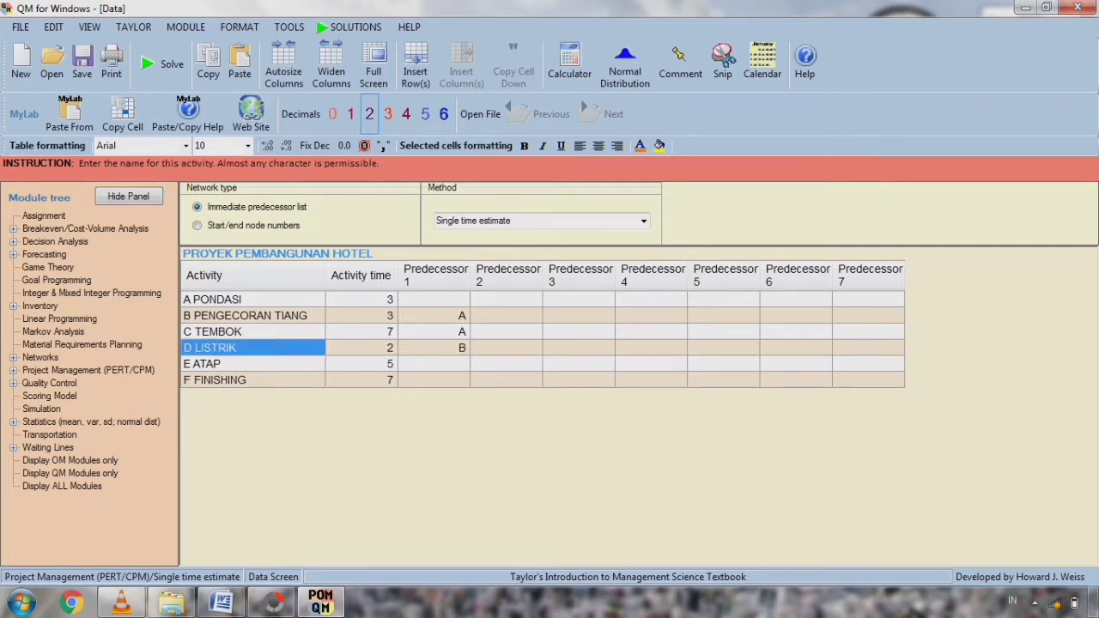
pyautogui.click(253, 331)
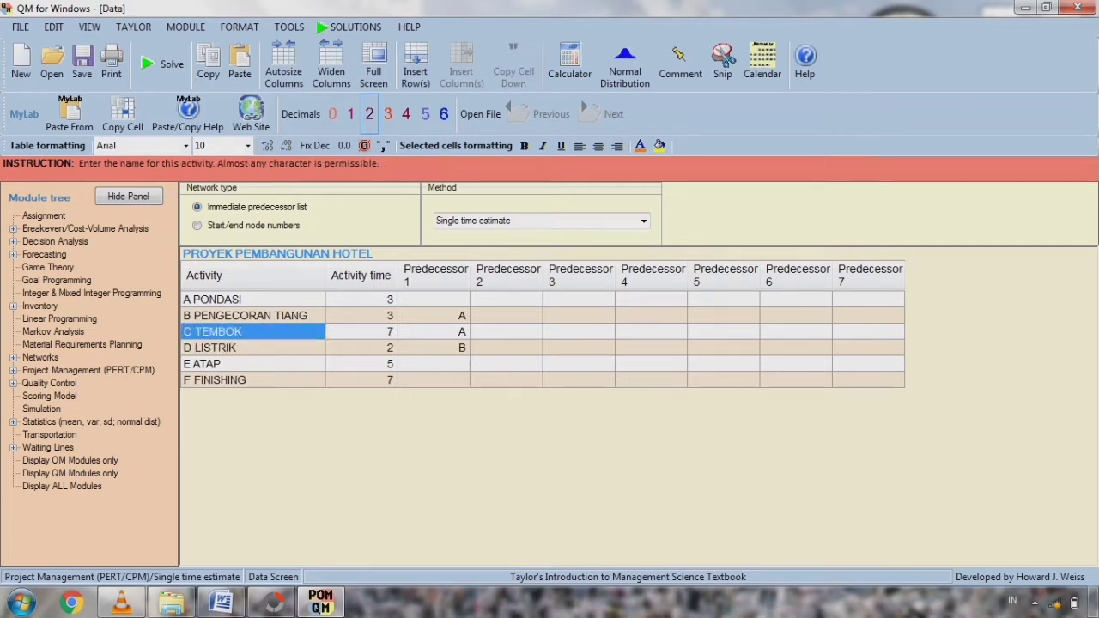
pyautogui.click(507, 348)
pyautogui.write('C')
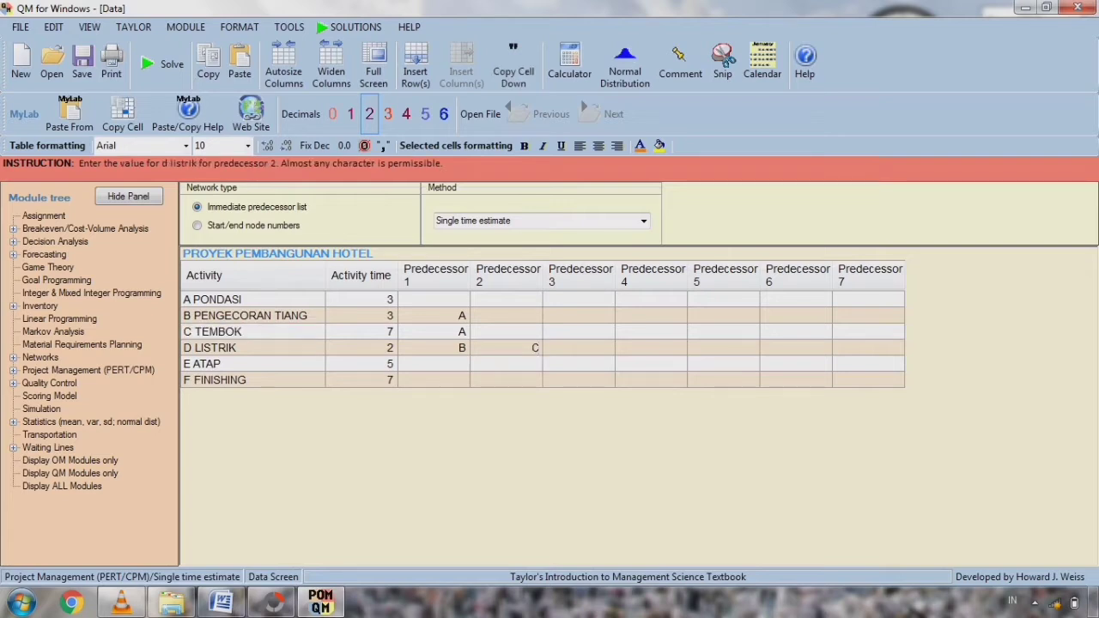
pyautogui.press('Return')
# - Check the Word sentence on the roof's predecessors, and enter D as predecessor 1 and C as predecessor 2 of E ATAP
pyautogui.click(221, 604)
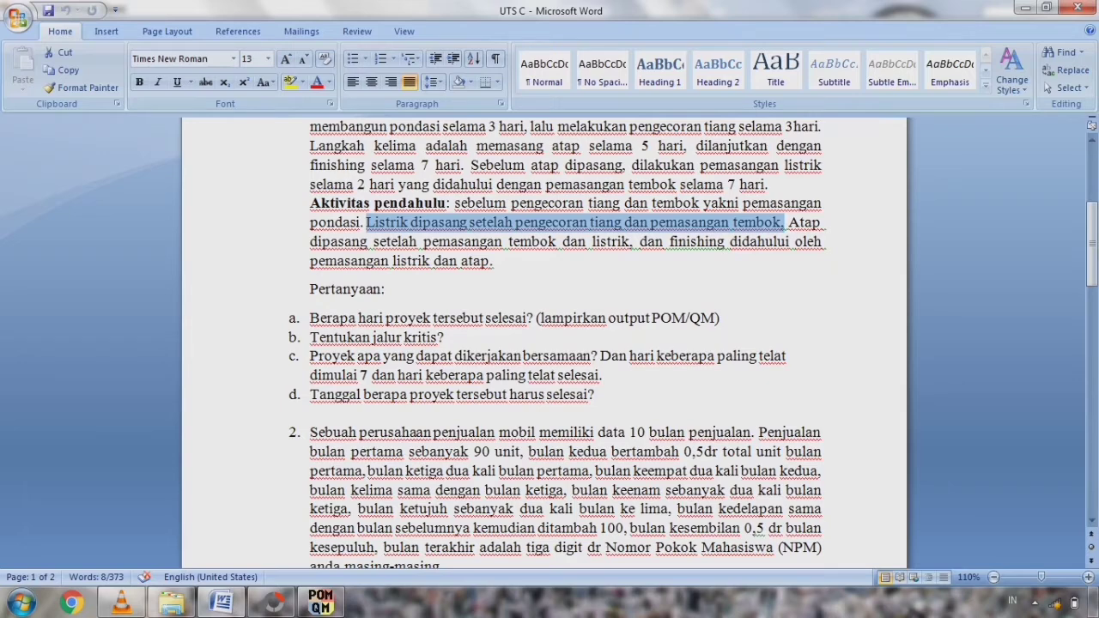
pyautogui.moveTo(788, 223); pyautogui.dragTo(639, 241)
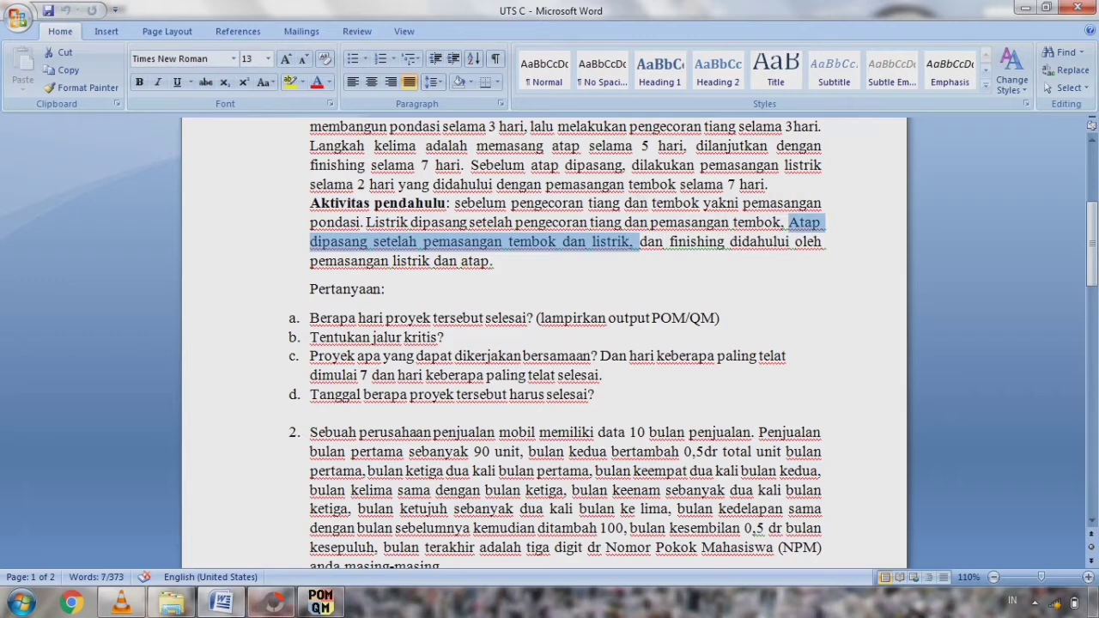
pyautogui.click(320, 604)
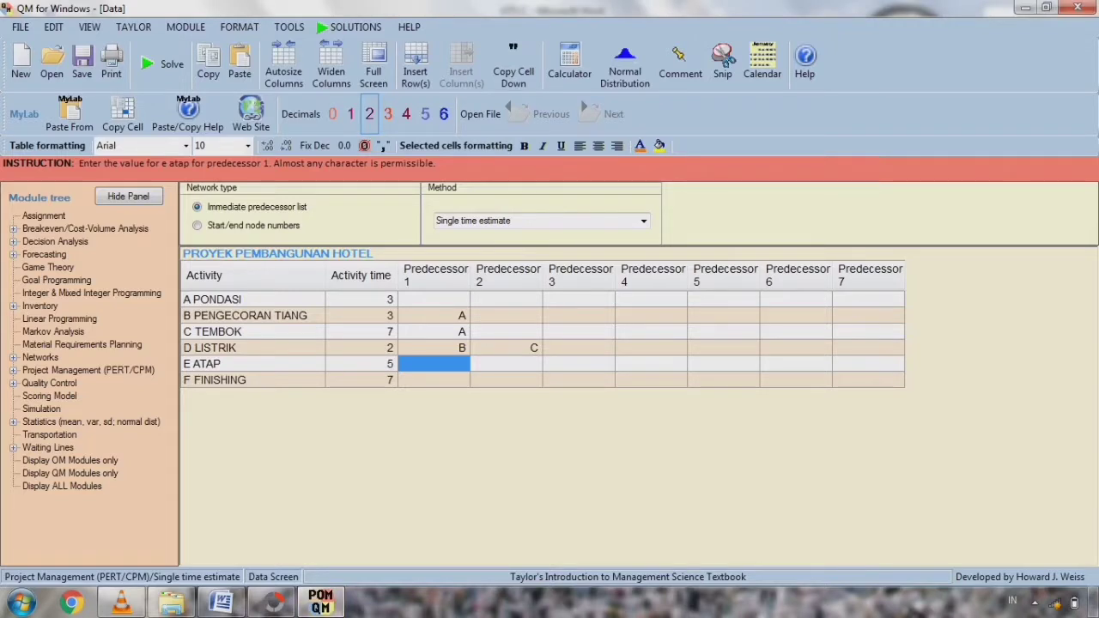
pyautogui.click(249, 348)
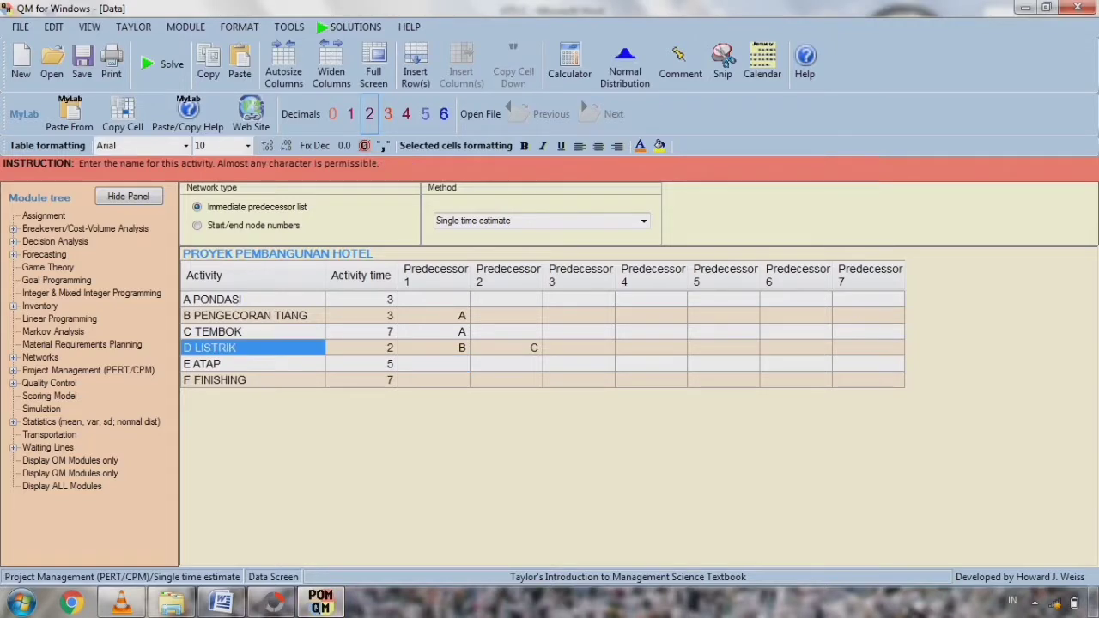
pyautogui.click(434, 365)
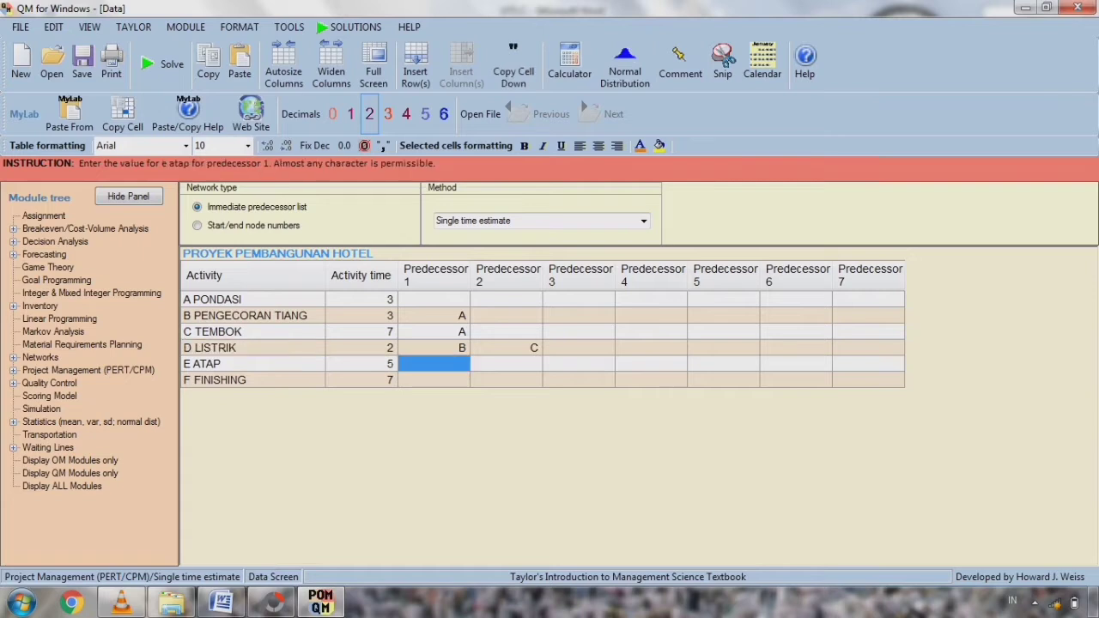
pyautogui.write('D')
pyautogui.click(249, 331)
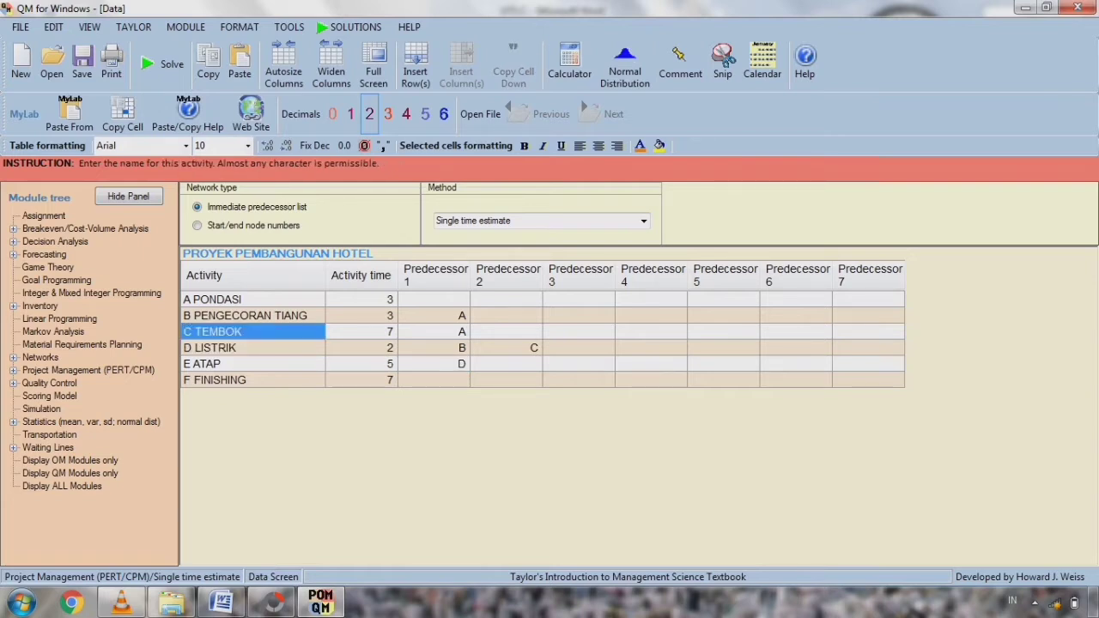
pyautogui.click(507, 364)
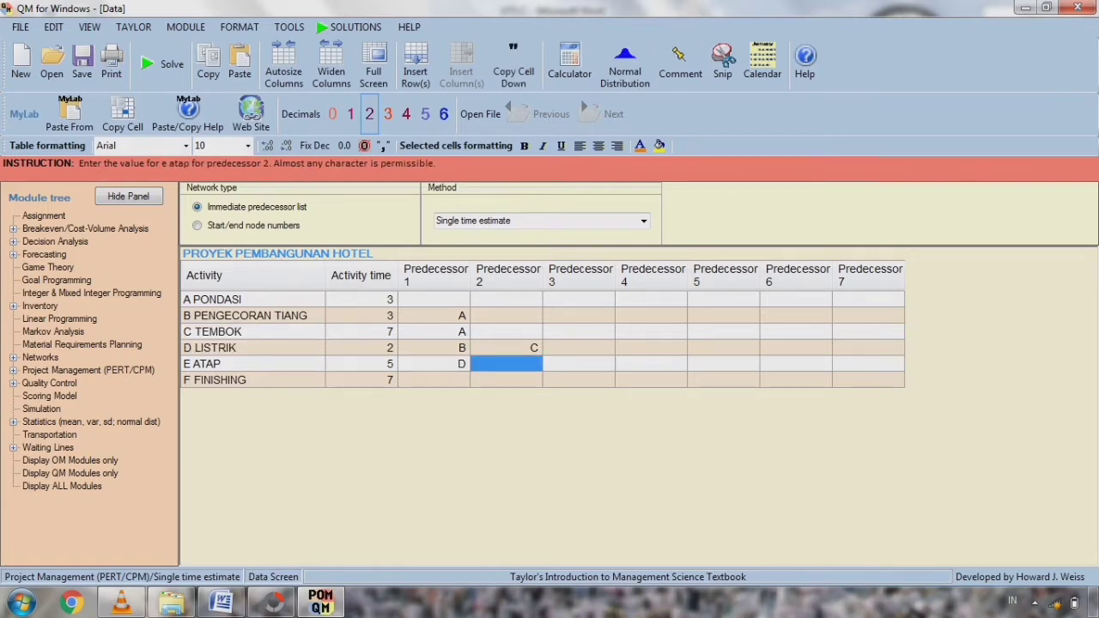
pyautogui.write('C')
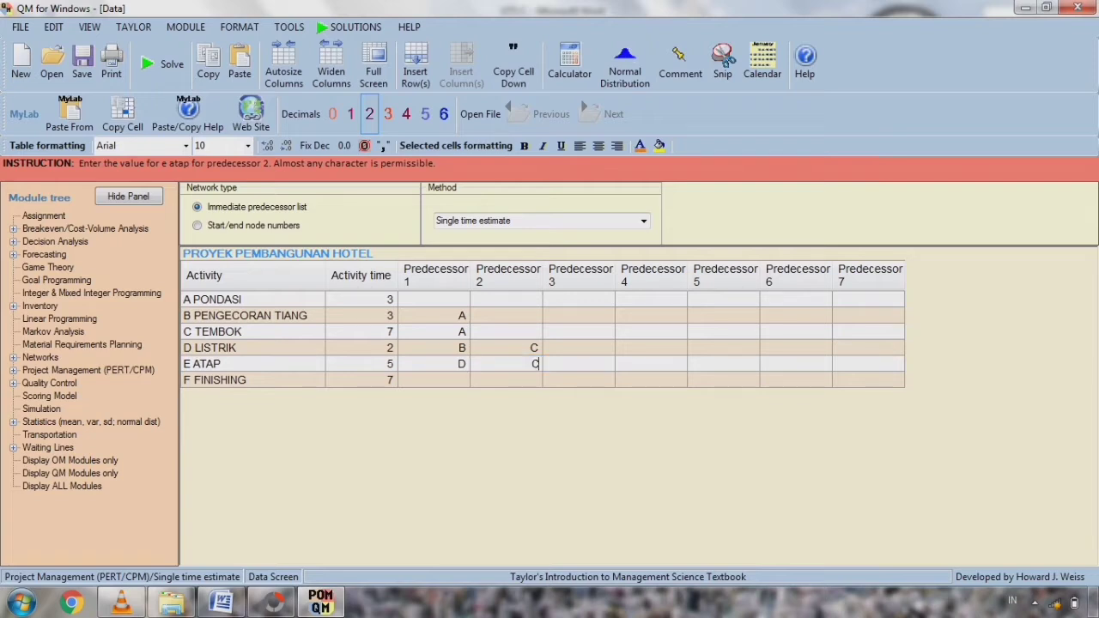
# - Set predecessor 1 of E ATAP to C and predecessor 2 to D
pyautogui.click(434, 364)
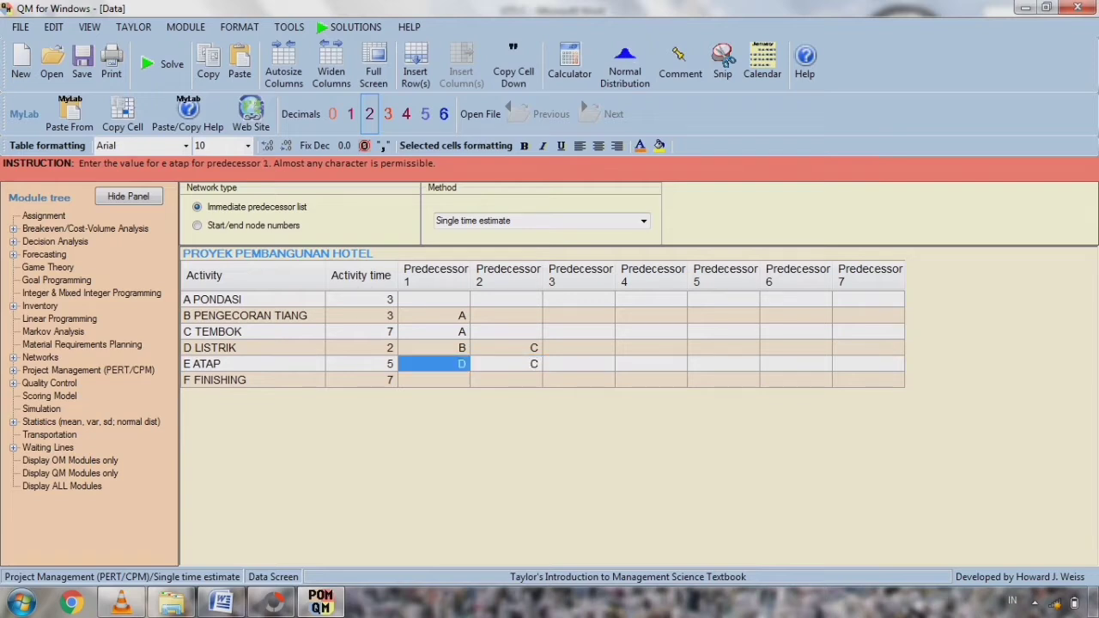
pyautogui.write('C')
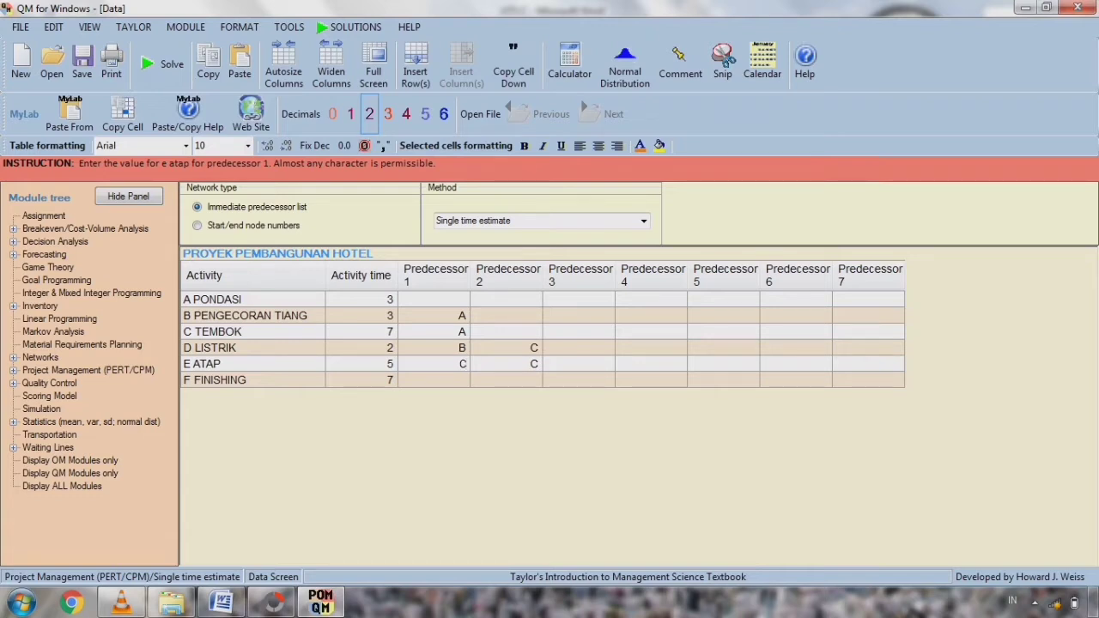
pyautogui.click(507, 364)
pyautogui.write('D')
pyautogui.click(435, 381)
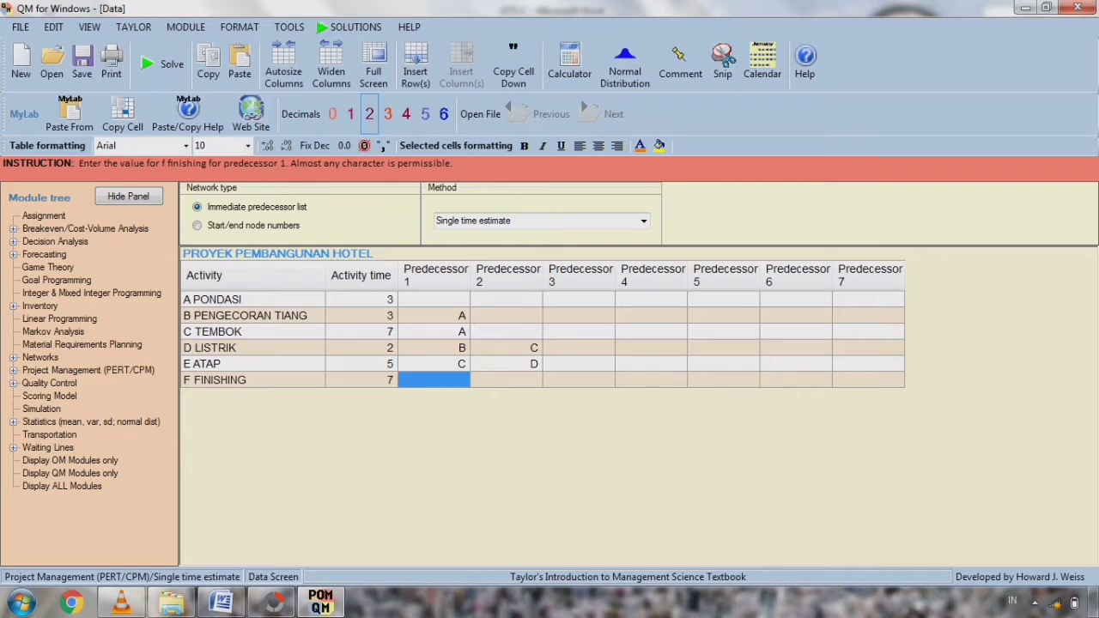
# - Check the Word clause on what precedes finishing, and enter D and E as predecessors 1 and 2 of F FINISHING
pyautogui.click(221, 603)
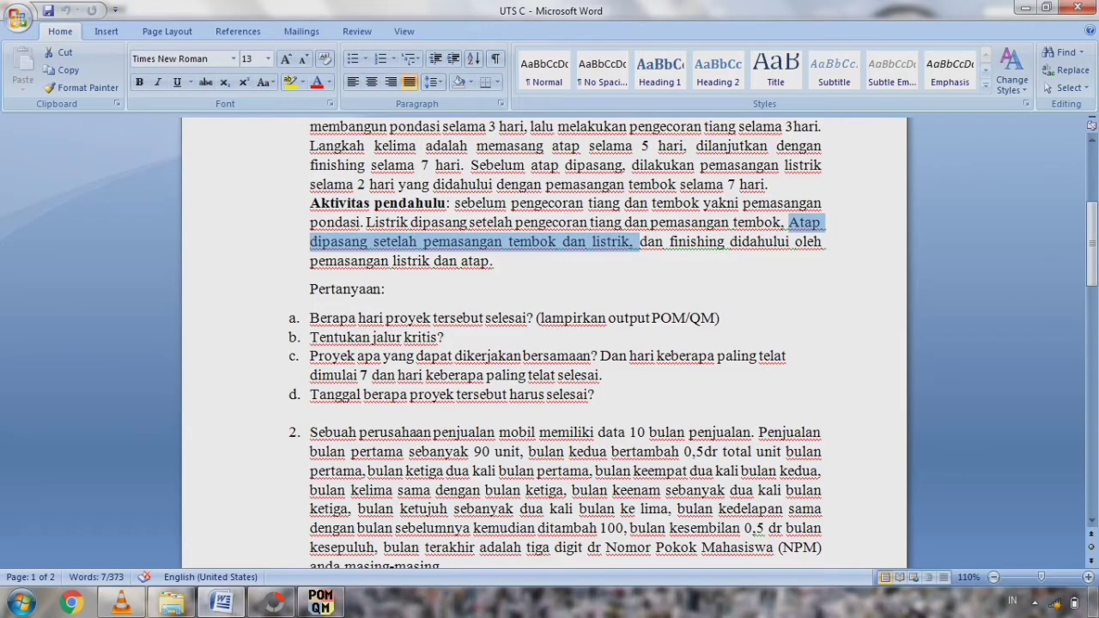
pyautogui.moveTo(640, 242); pyautogui.dragTo(498, 262)
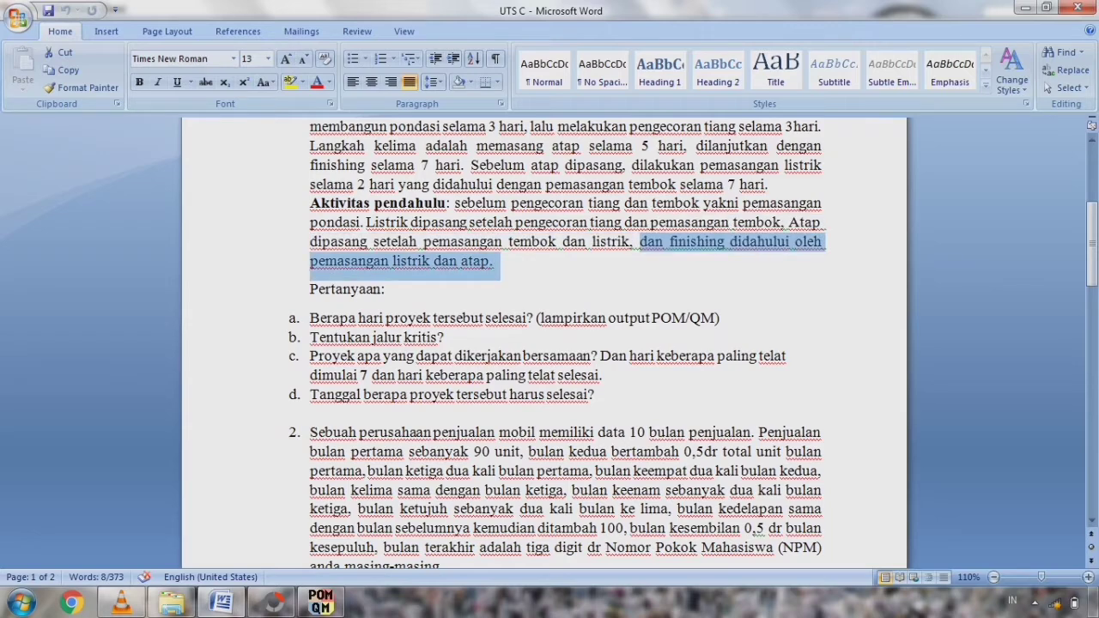
pyautogui.click(223, 605)
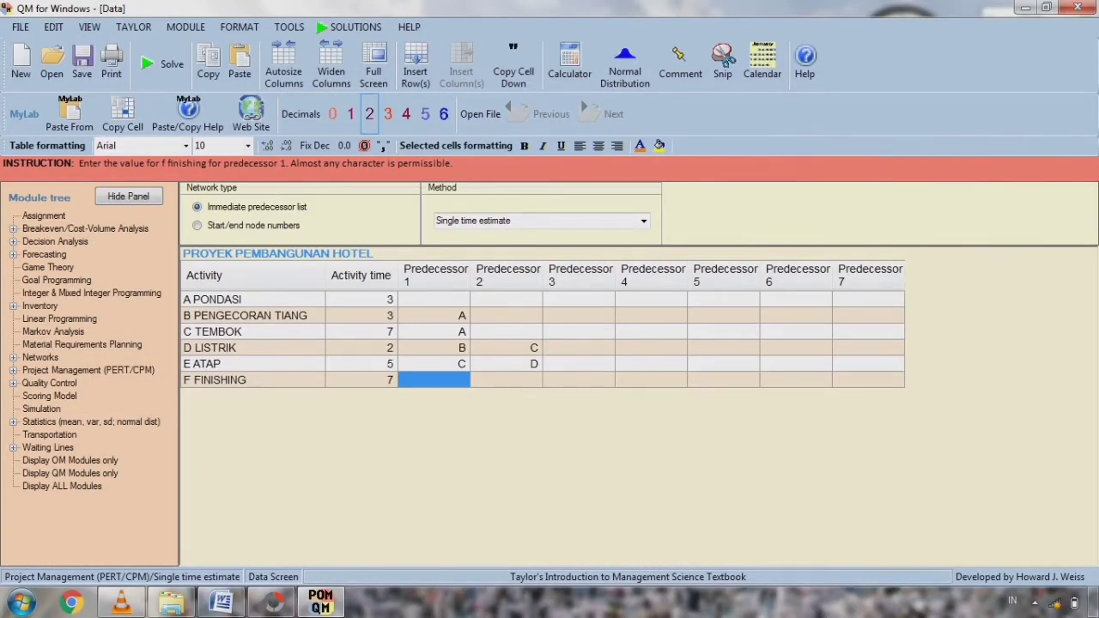
pyautogui.click(252, 348)
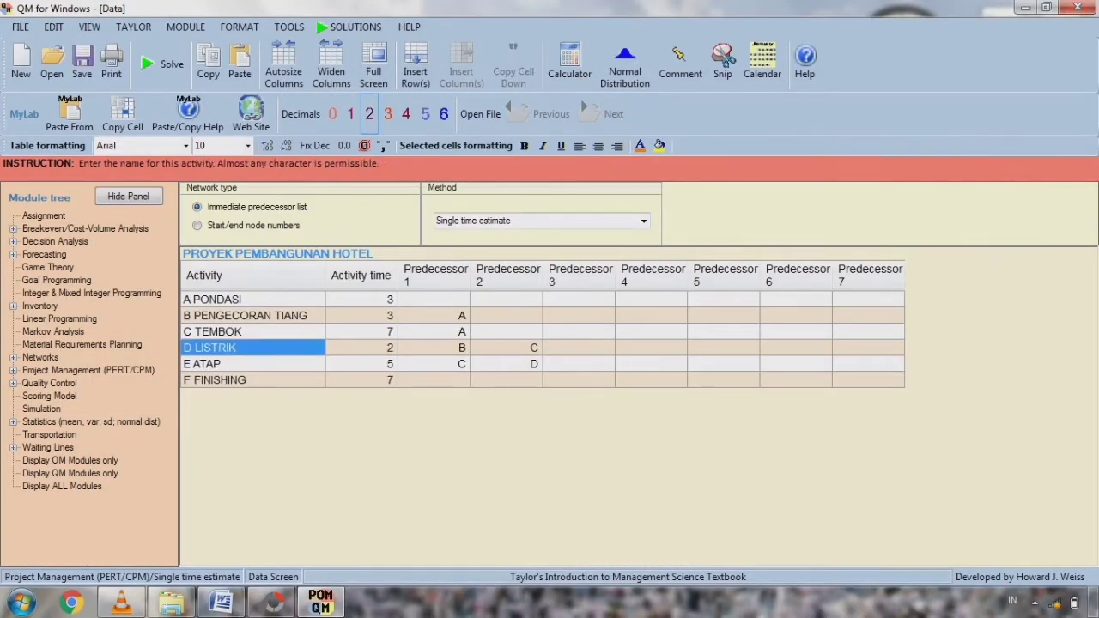
pyautogui.click(435, 380)
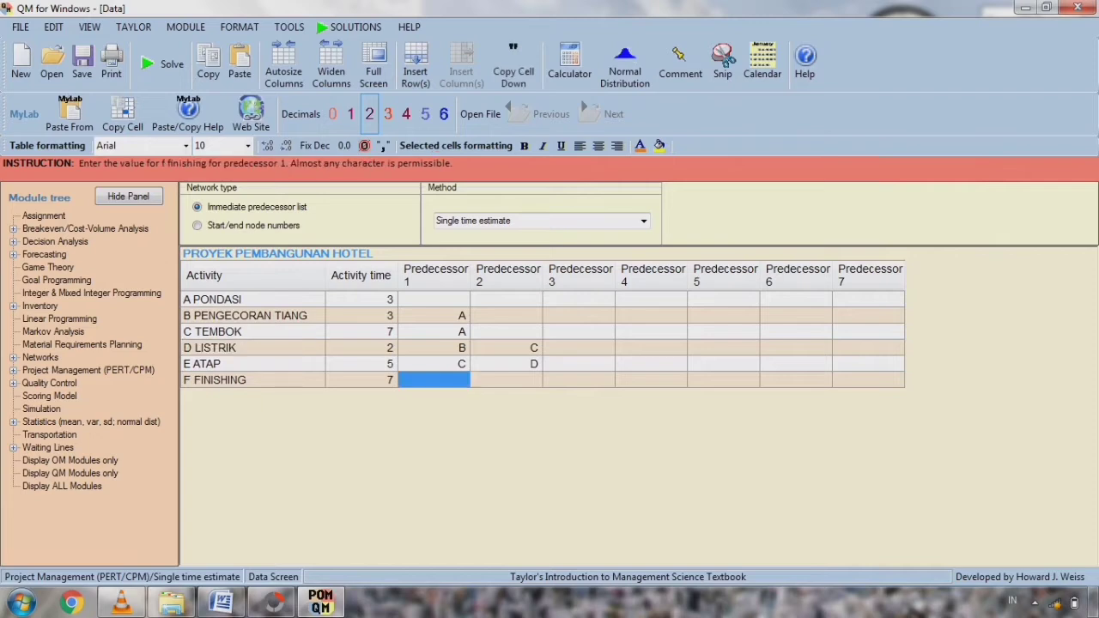
pyautogui.write('D')
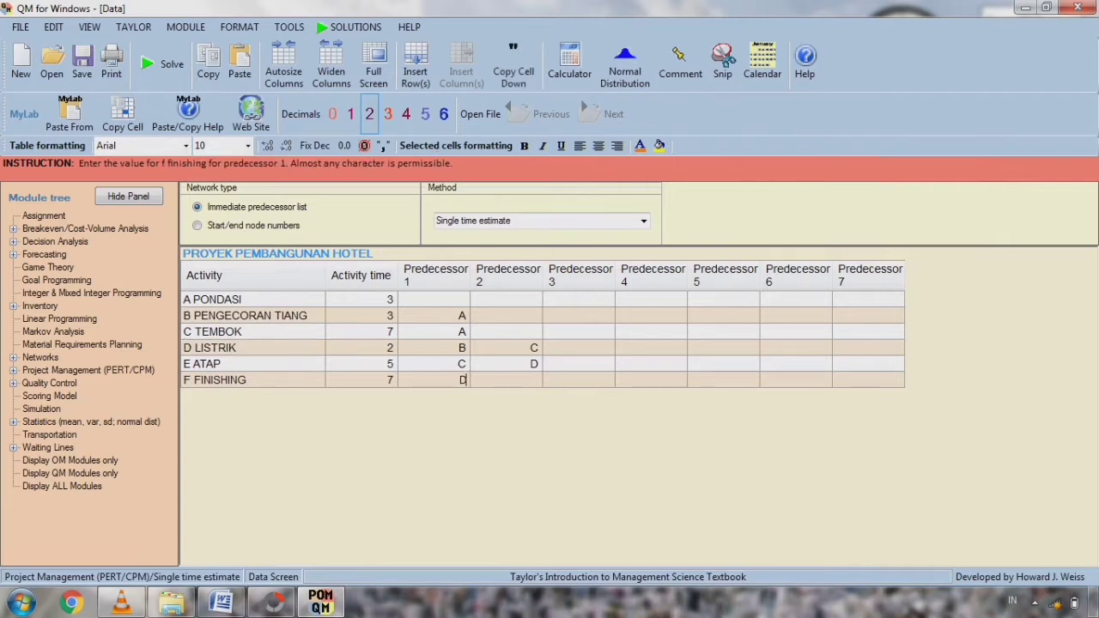
pyautogui.click(252, 364)
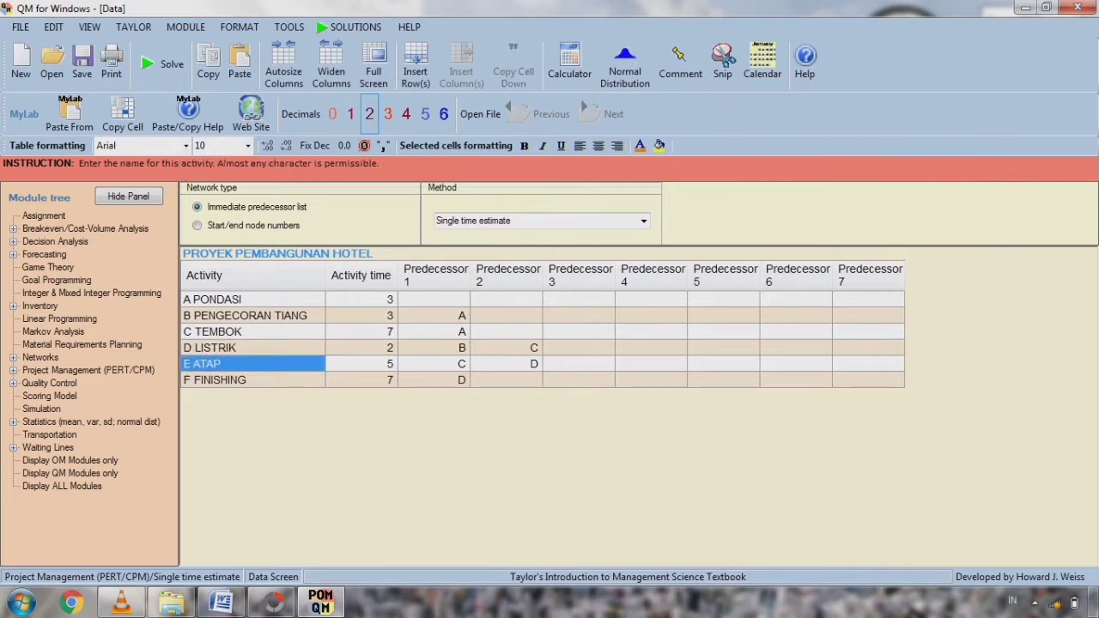
pyautogui.click(507, 380)
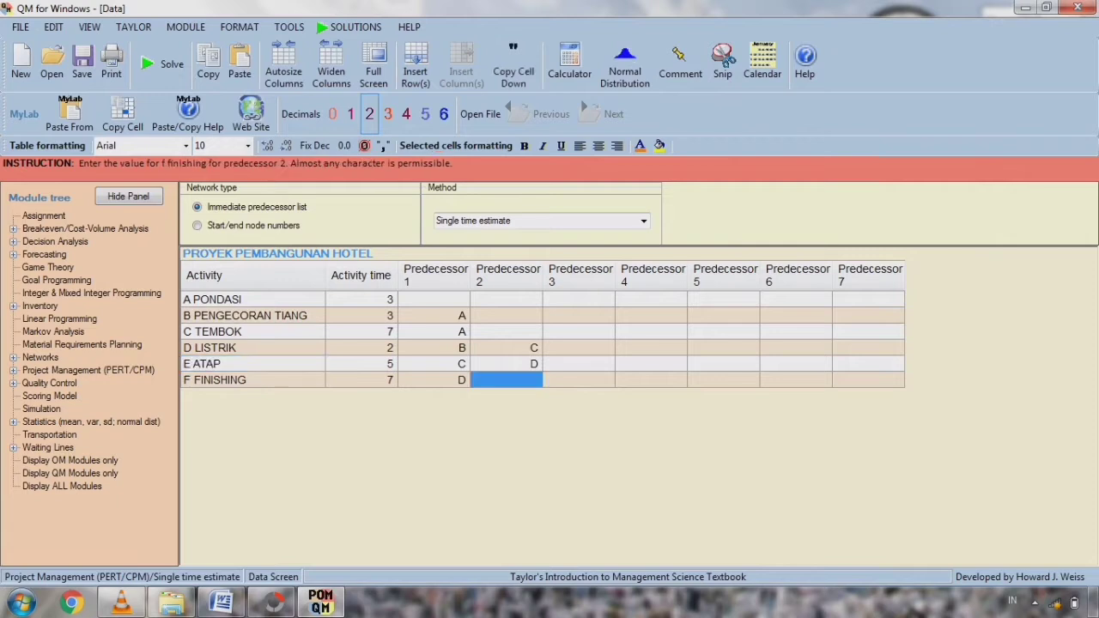
pyautogui.write('E')
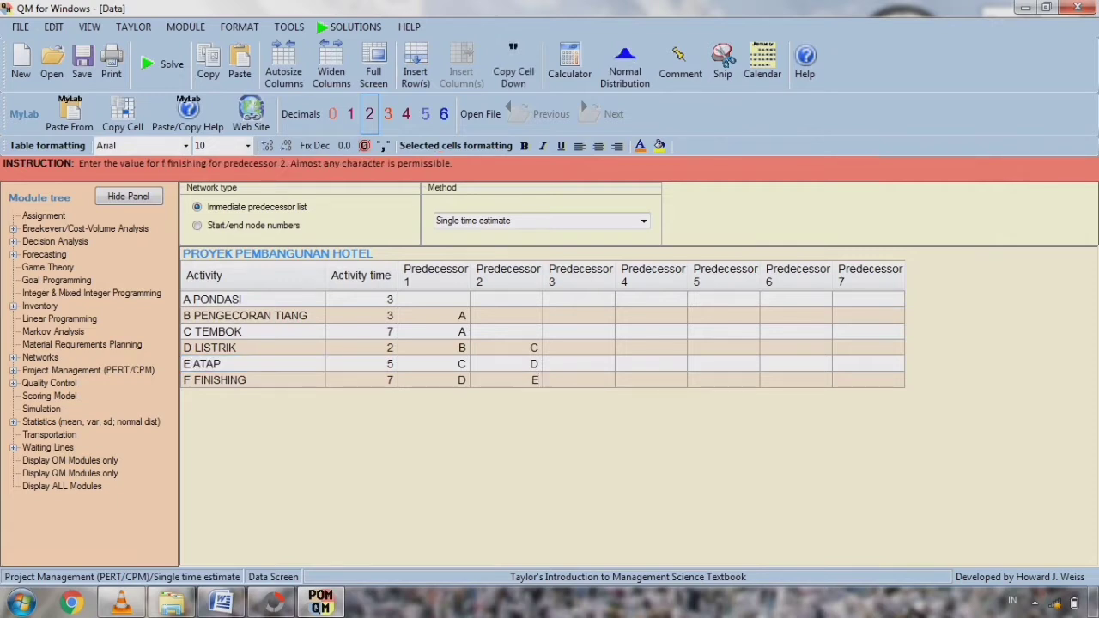
# - Shorten the six activity names in the table to the single letters A, B, C, D, E and F
pyautogui.click(252, 300)
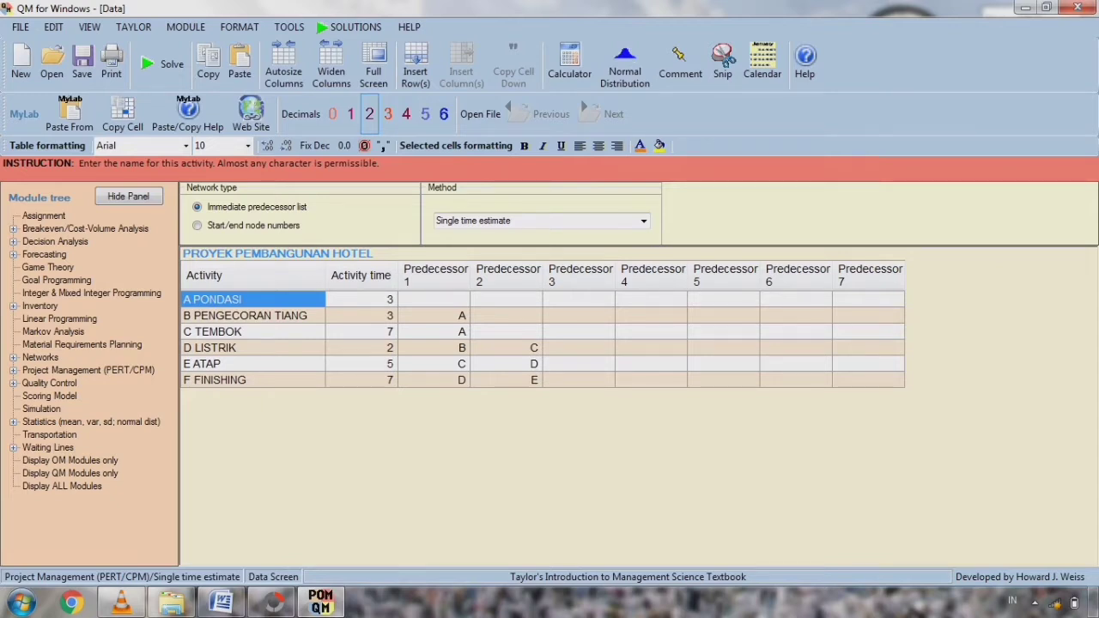
pyautogui.write('A')
pyautogui.press('Return')
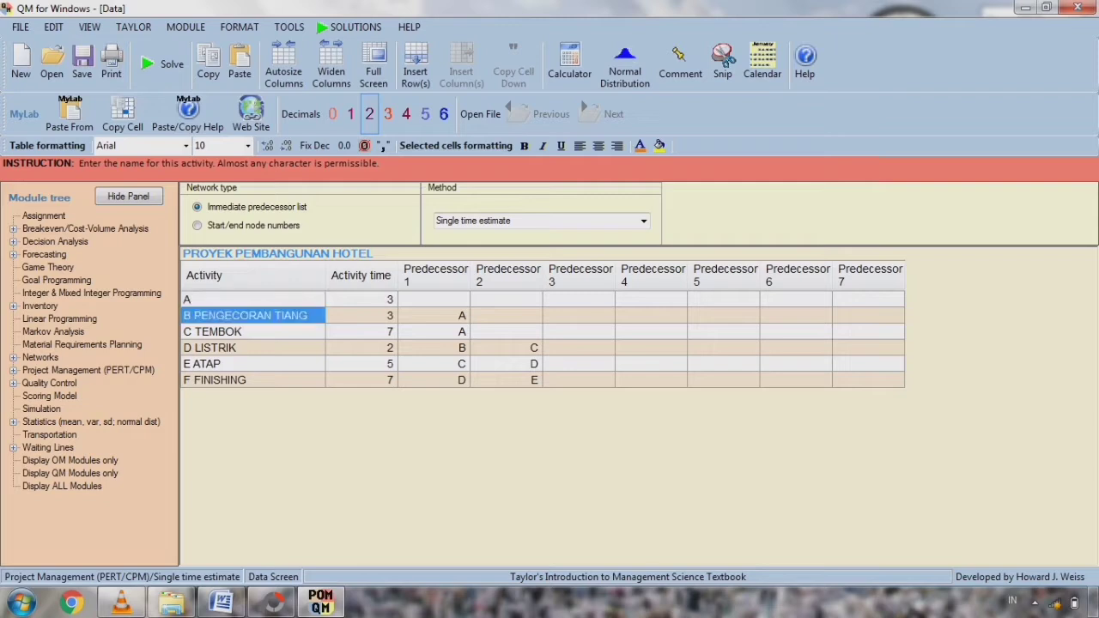
pyautogui.write('B')
pyautogui.press('Return')
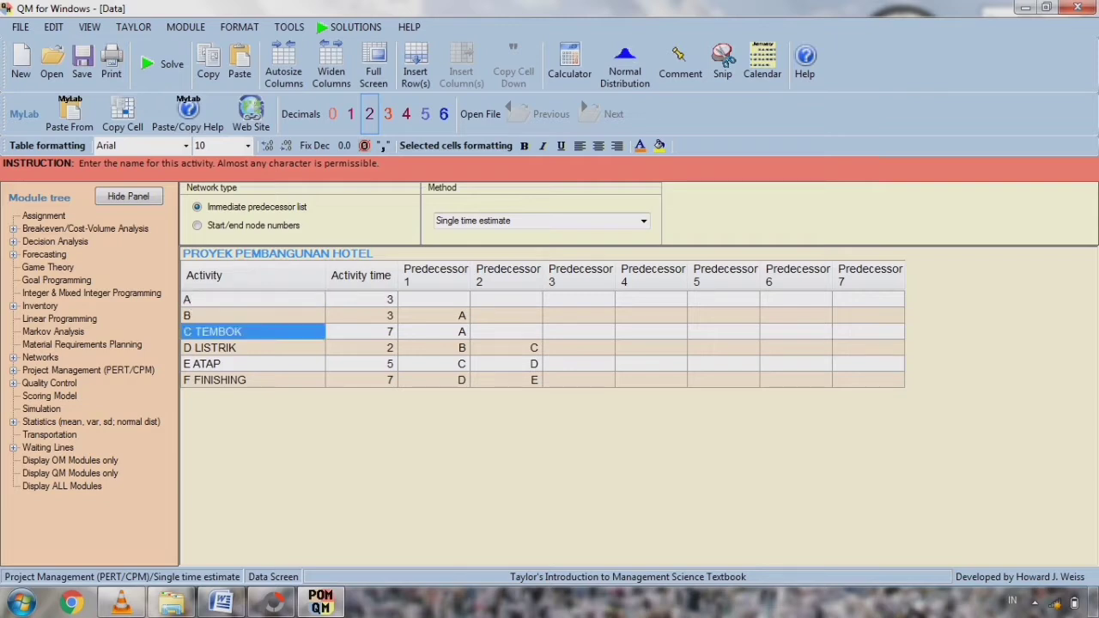
pyautogui.write('C')
pyautogui.press('Return')
pyautogui.write('D')
pyautogui.press('Return')
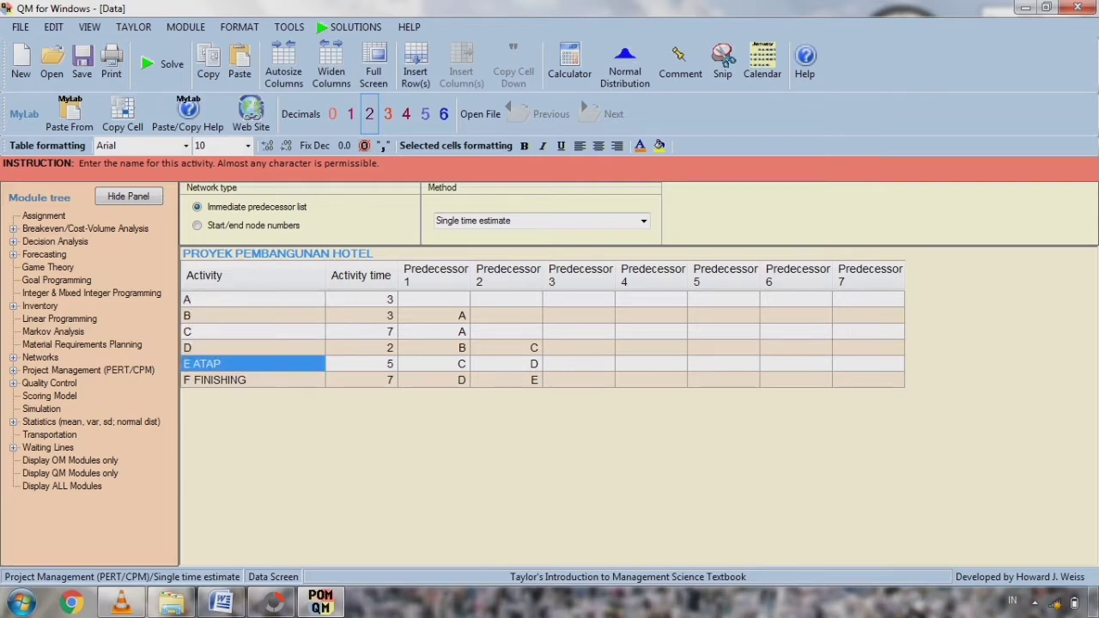
pyautogui.write('E')
pyautogui.press('Return')
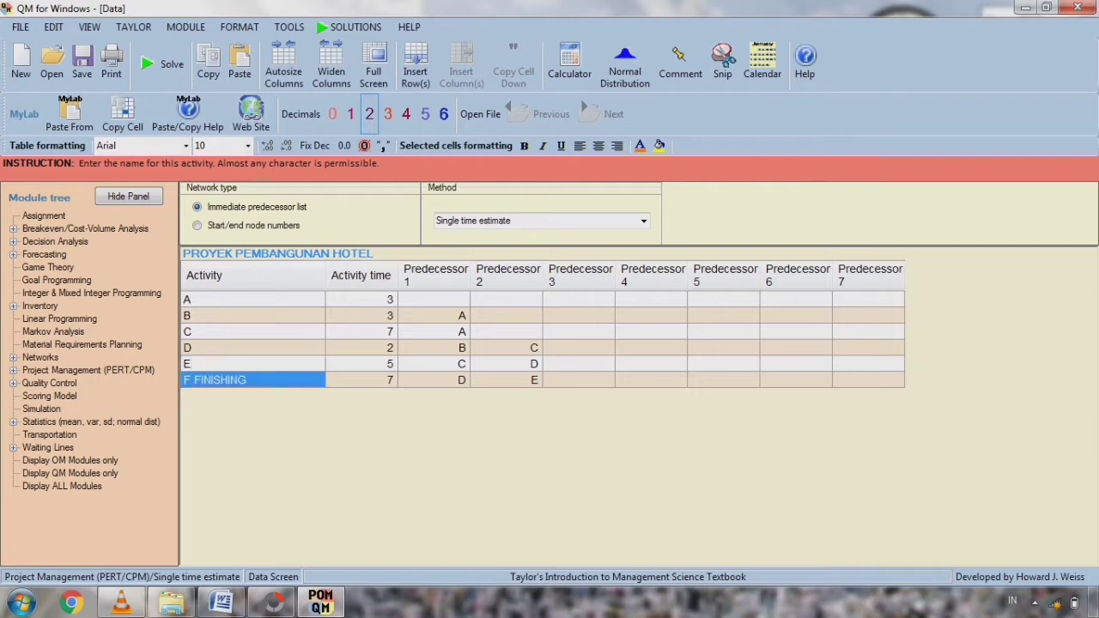
pyautogui.write('F')
pyautogui.press('Return')
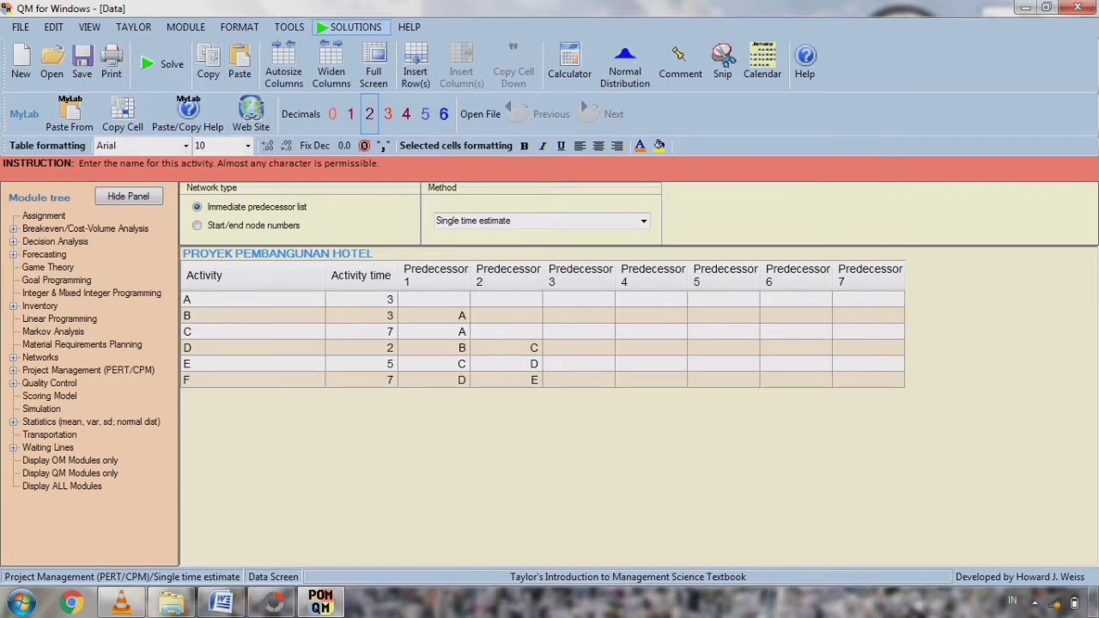
# - Solve the hotel project and examine the total project time and activity B's late times in the results table
pyautogui.click(352, 27)
pyautogui.click(352, 27)
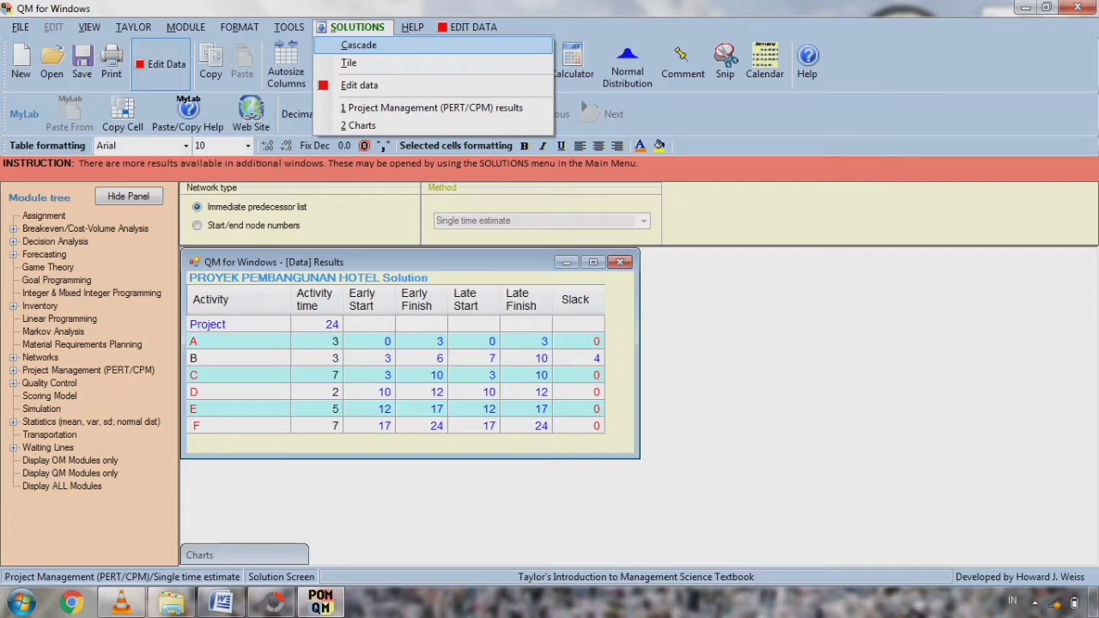
pyautogui.click(359, 45)
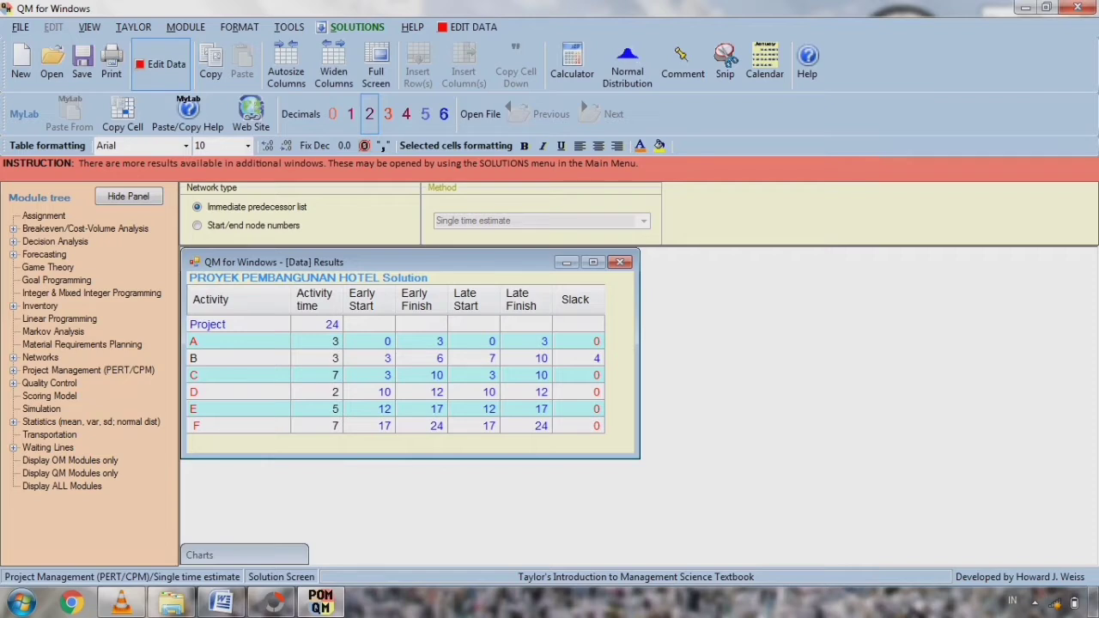
pyautogui.click(318, 325)
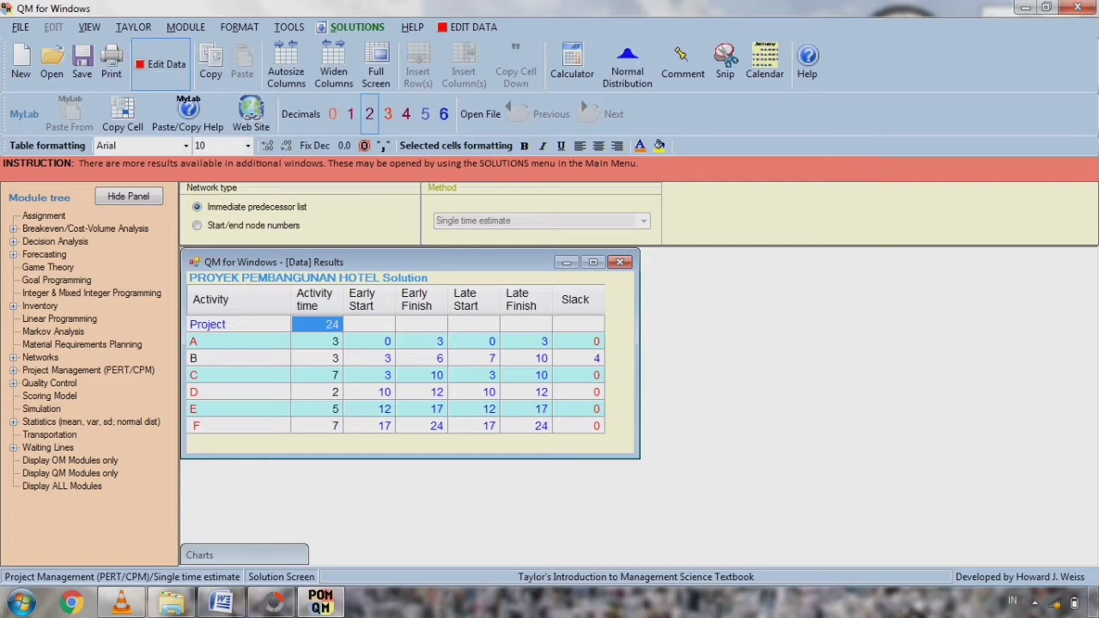
pyautogui.click(474, 359)
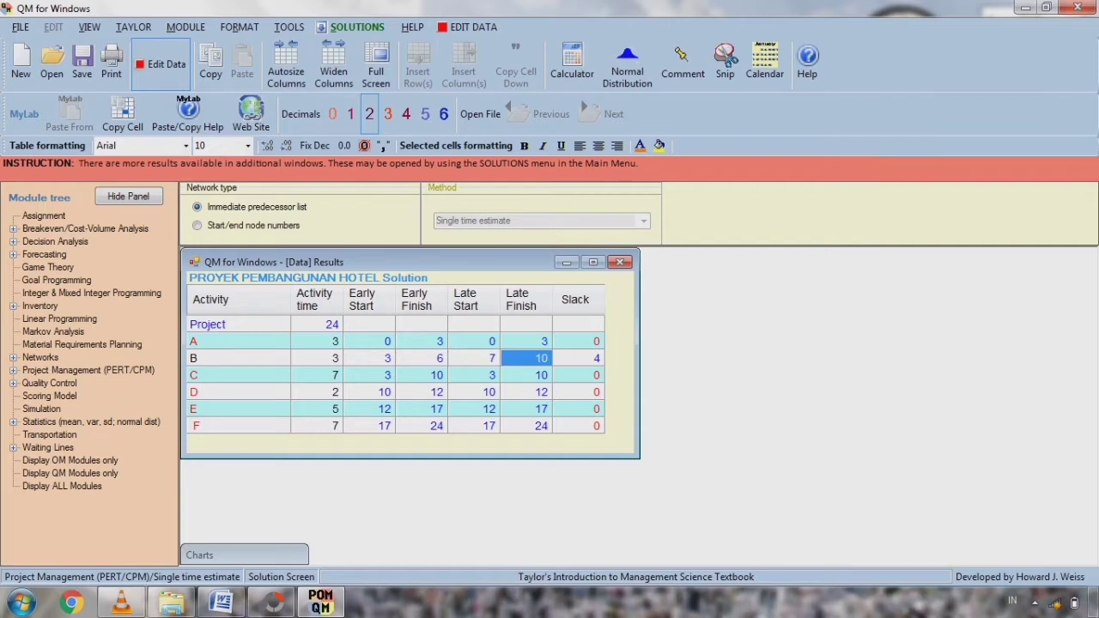
# - Open the solution charts and view the precedence graph and the early, late, and combined early and late Gantt charts
pyautogui.click(245, 555)
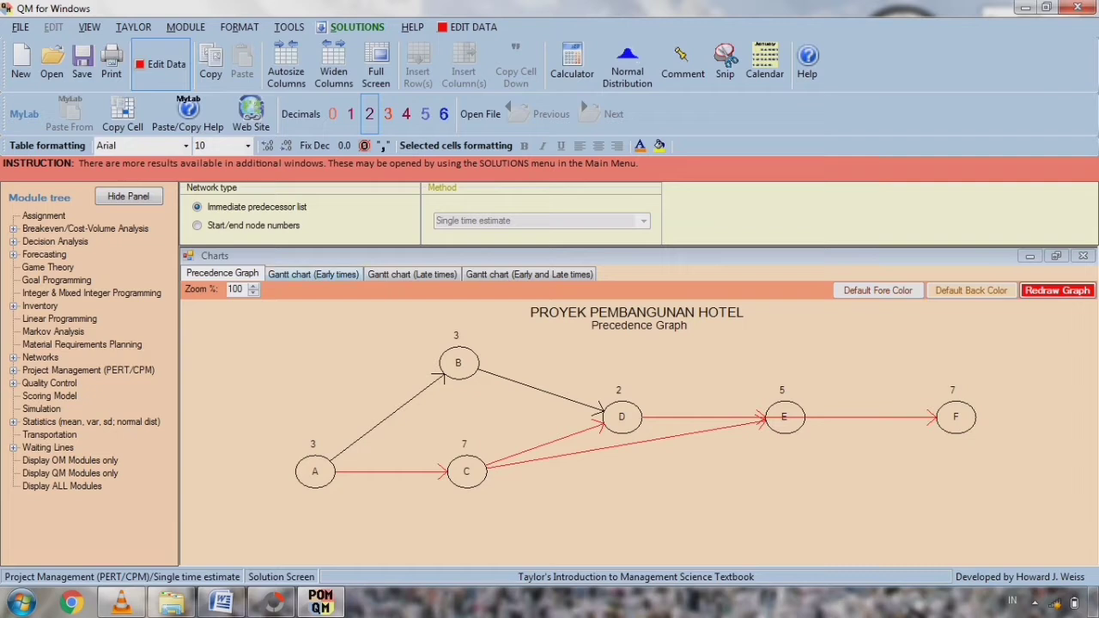
pyautogui.click(314, 274)
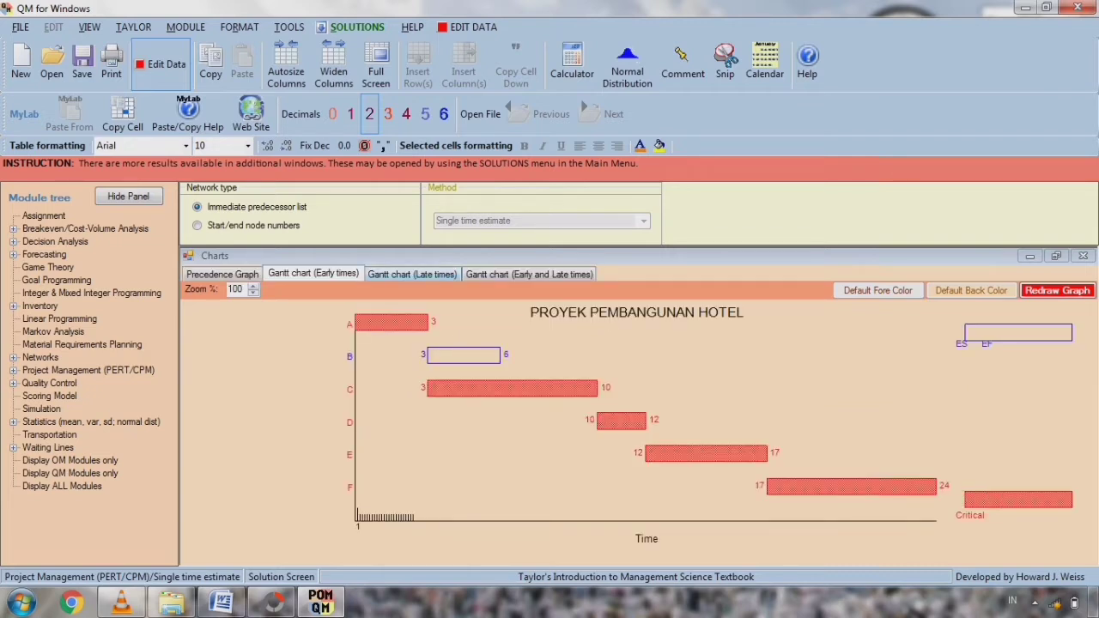
pyautogui.click(412, 274)
pyautogui.click(529, 275)
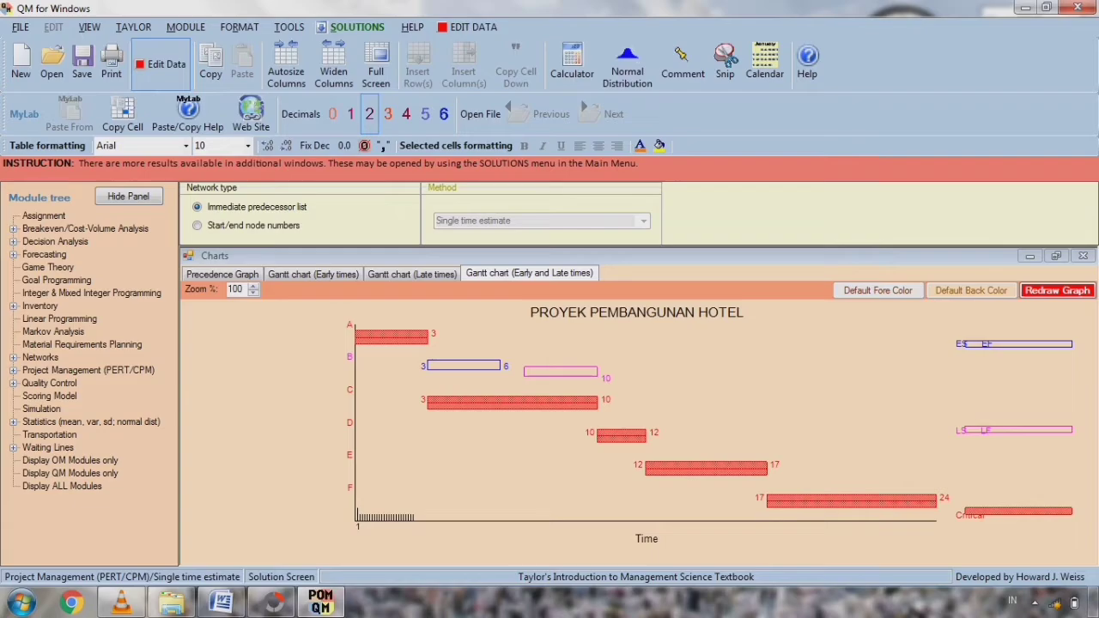
# - Check the hotel problem's start date and questions a to d in the Word exam document, and return to POM-QM
pyautogui.click(221, 602)
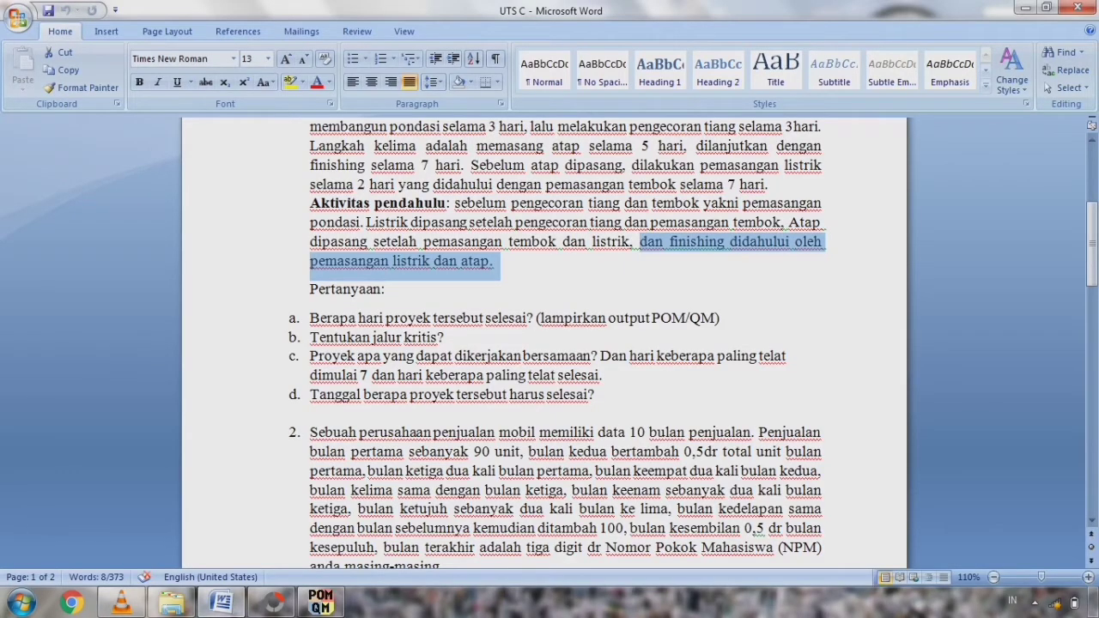
pyautogui.moveTo(1092, 268); pyautogui.dragTo(1091, 250)
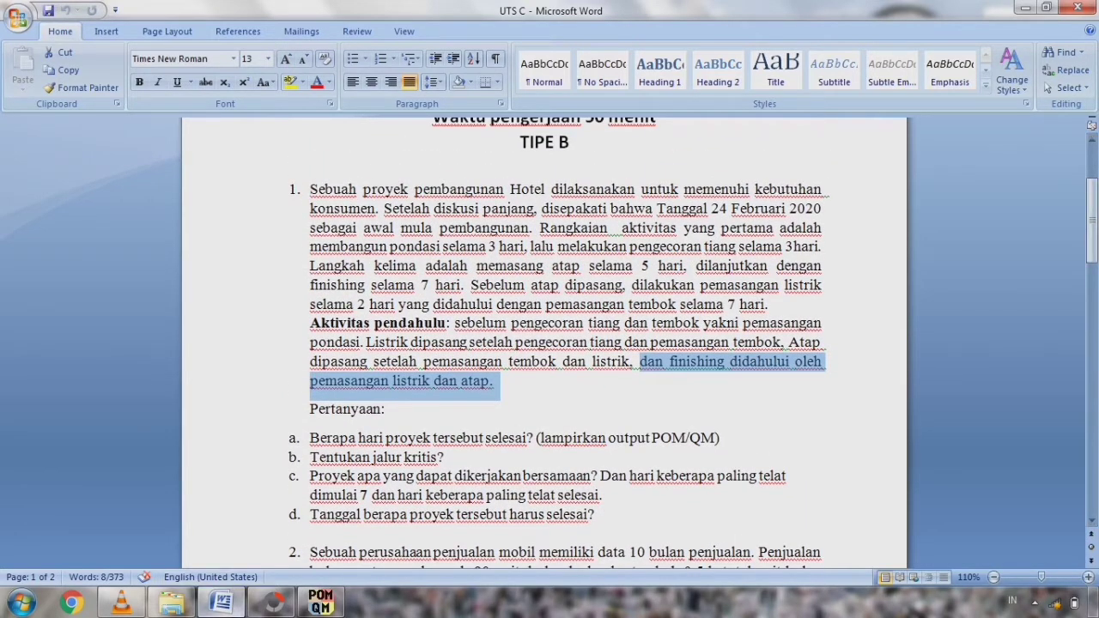
pyautogui.click(320, 601)
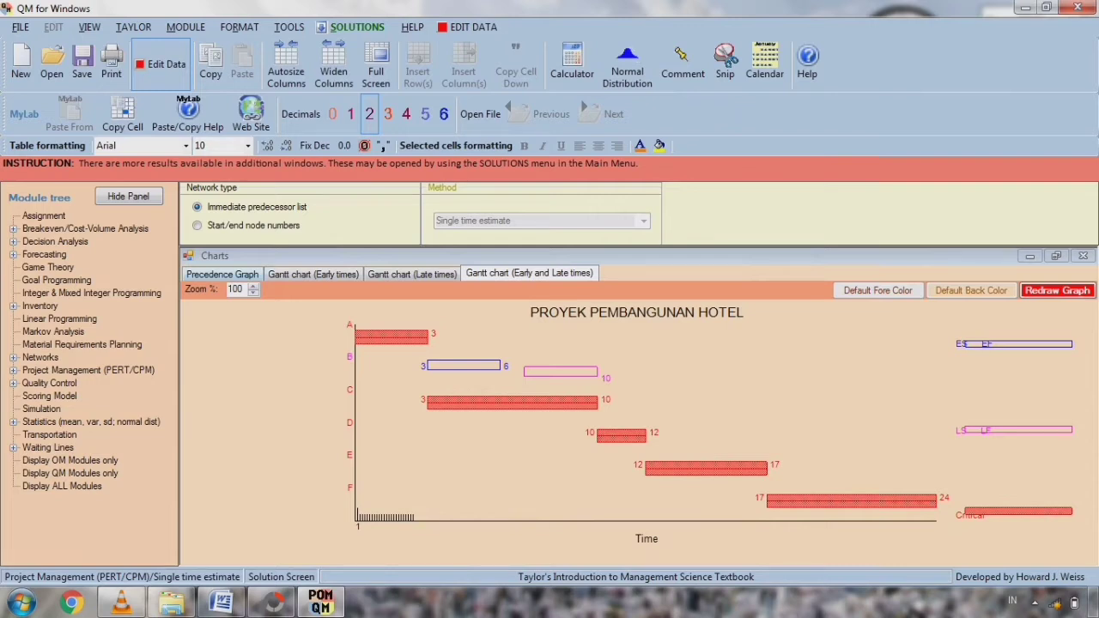
# - Look at the precedence graph again and examine activities B, C and D in the PERT/CPM results table
pyautogui.click(223, 274)
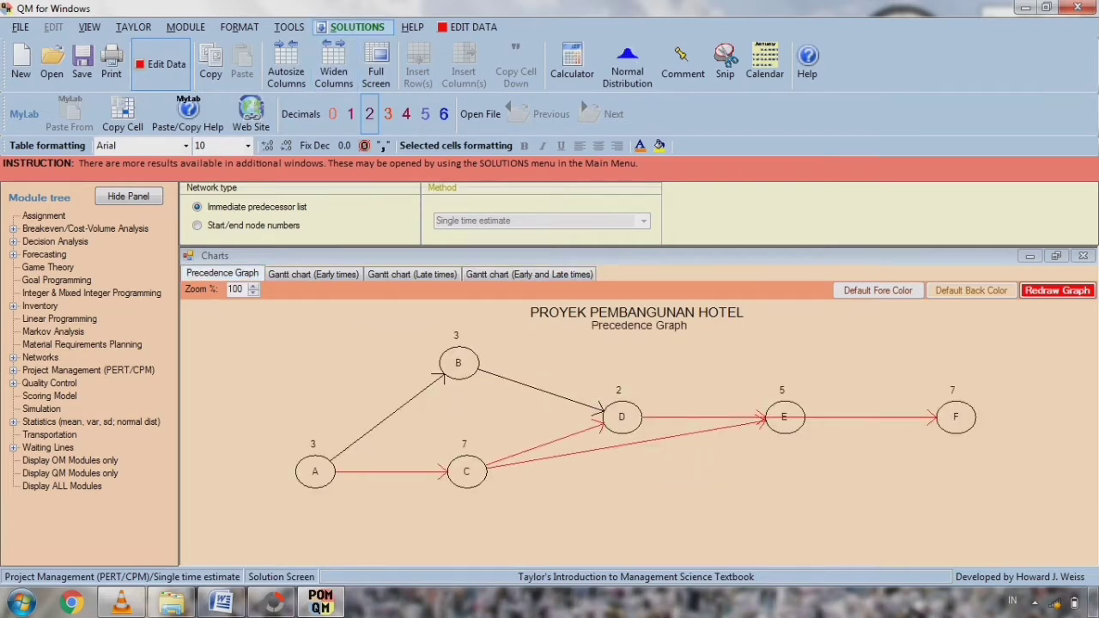
pyautogui.click(355, 26)
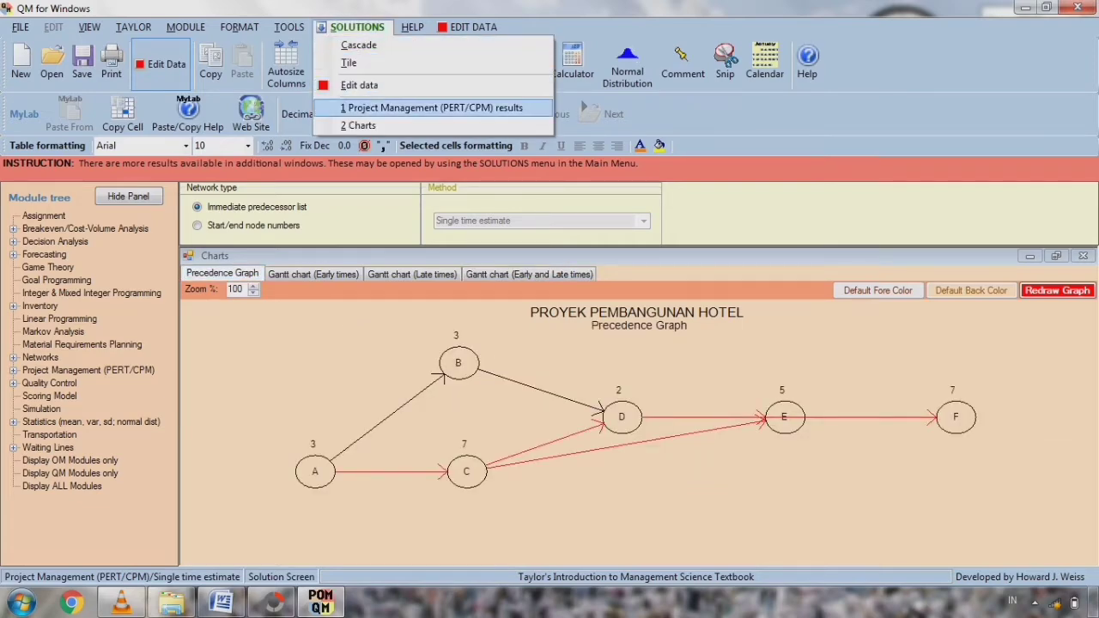
pyautogui.click(433, 108)
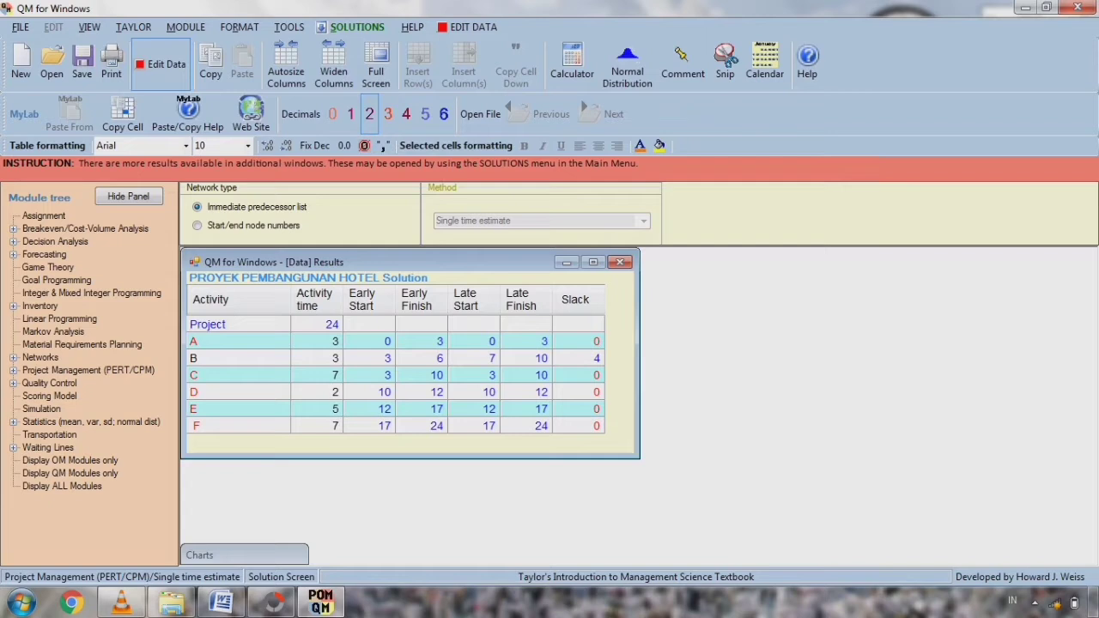
pyautogui.click(239, 359)
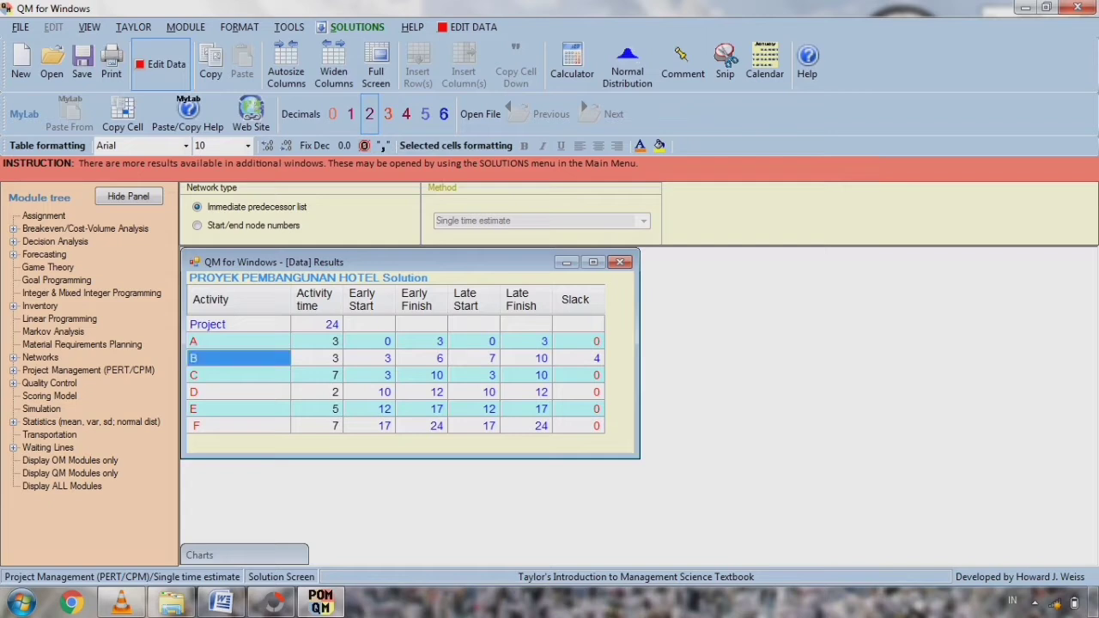
pyautogui.click(317, 359)
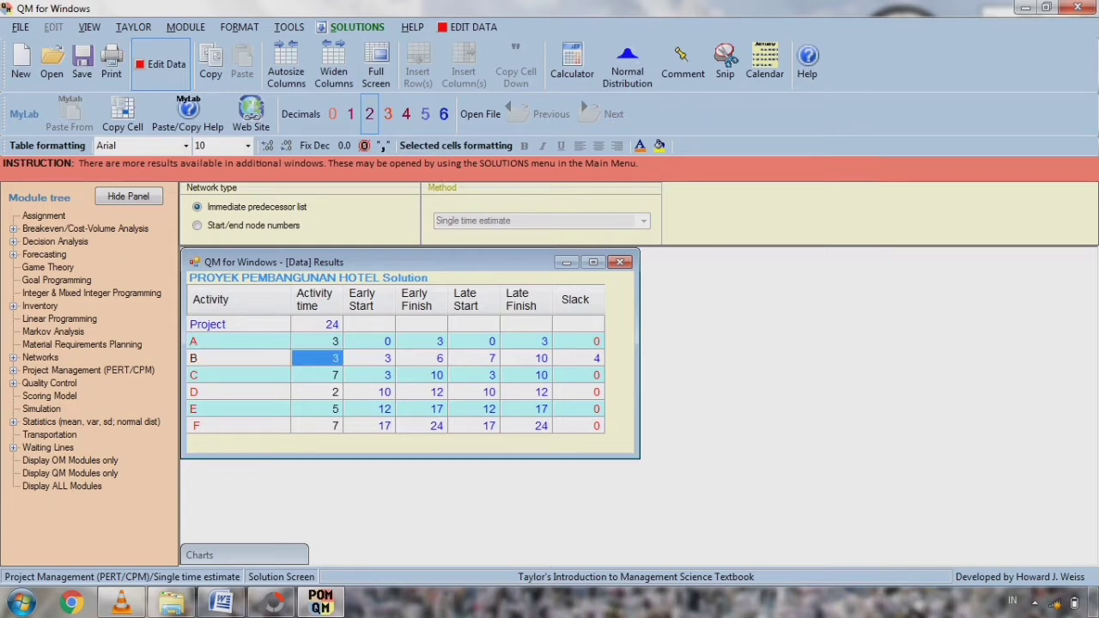
pyautogui.click(239, 376)
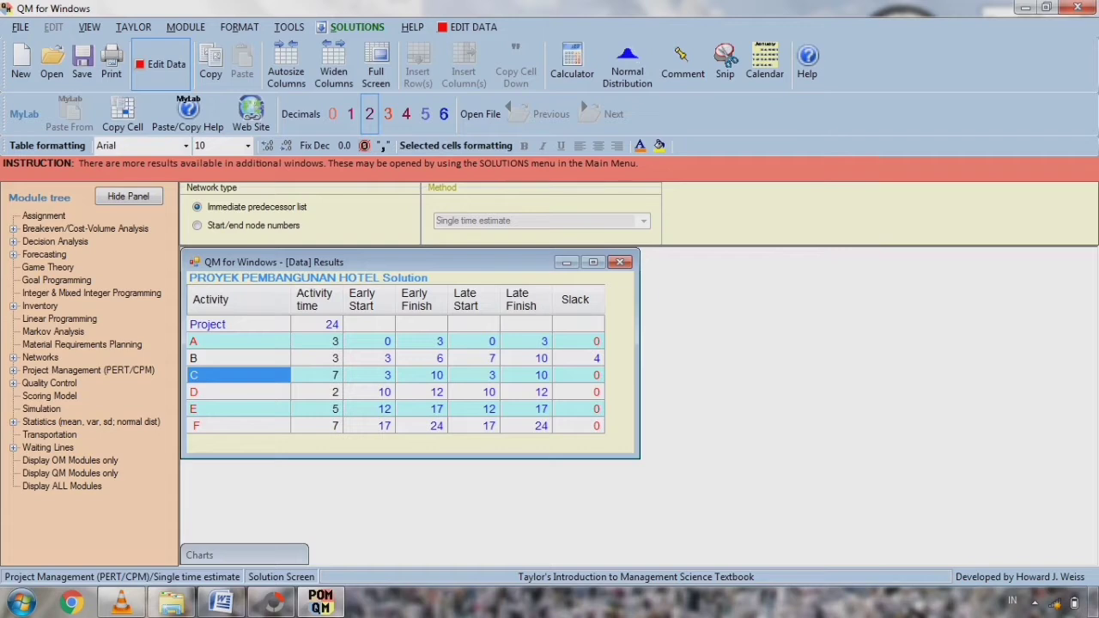
pyautogui.click(238, 393)
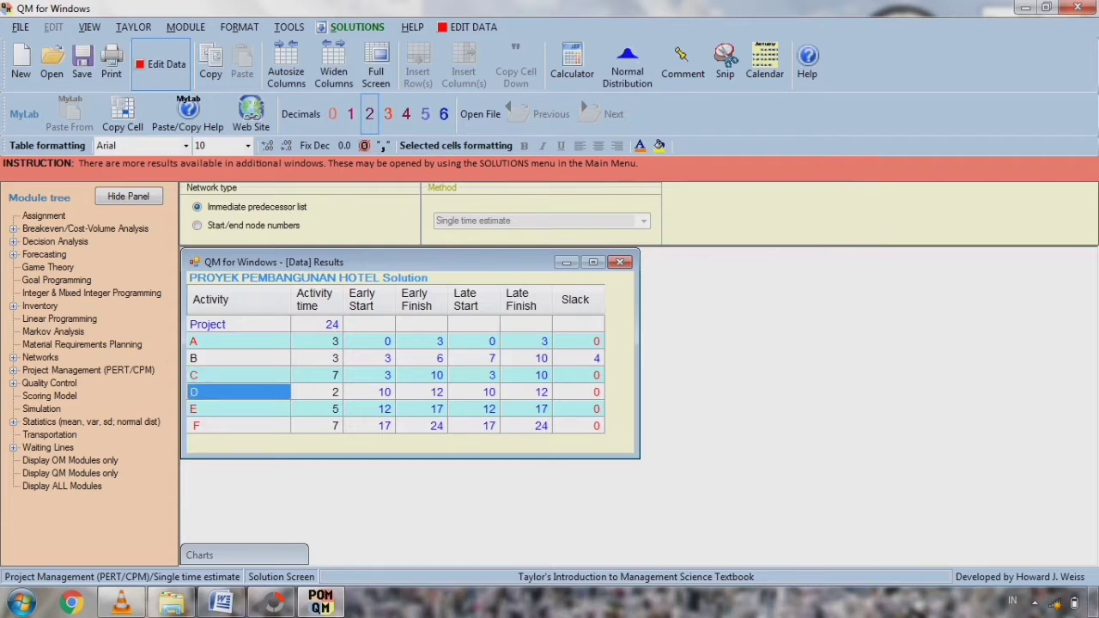
# - Restore the charts window, review each of the three Gantt charts once more, and return to the precedence graph
pyautogui.doubleClick(244, 555)
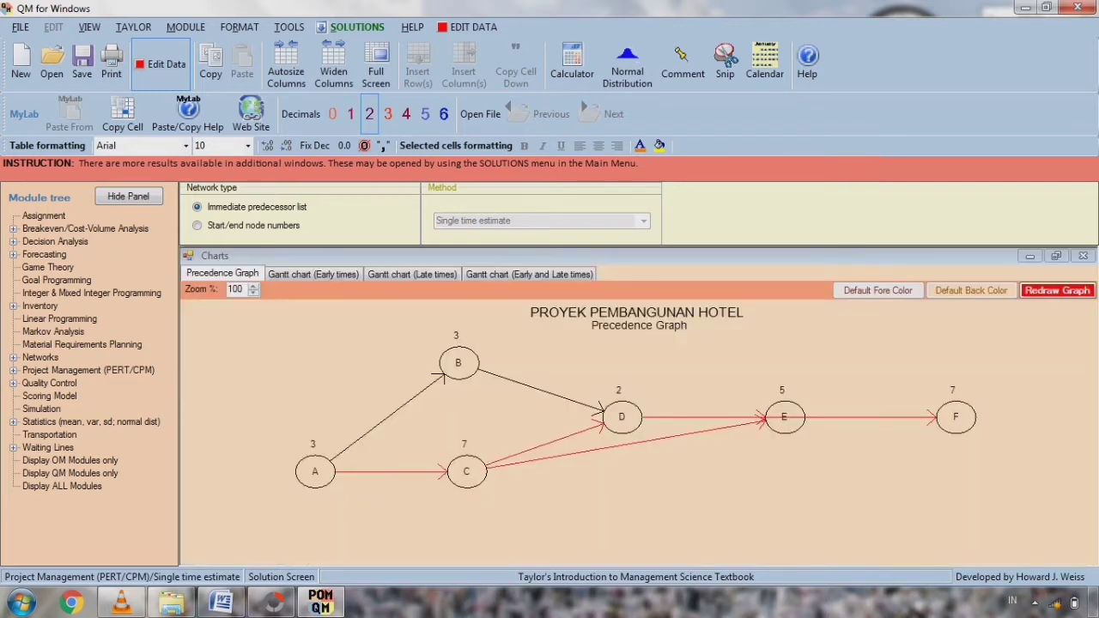
pyautogui.click(313, 274)
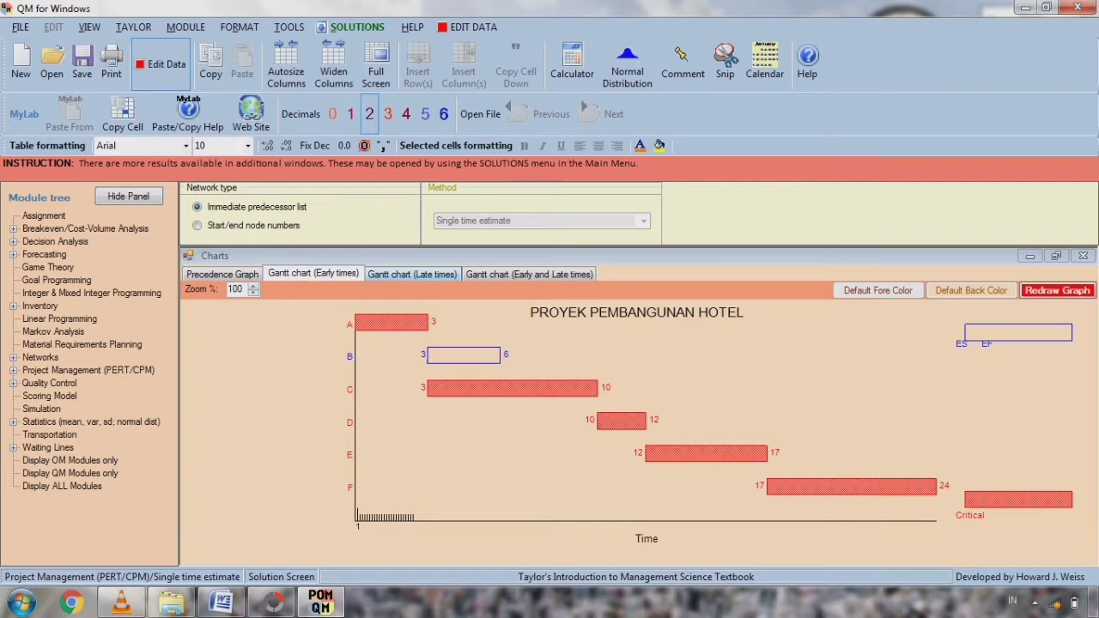
pyautogui.click(412, 275)
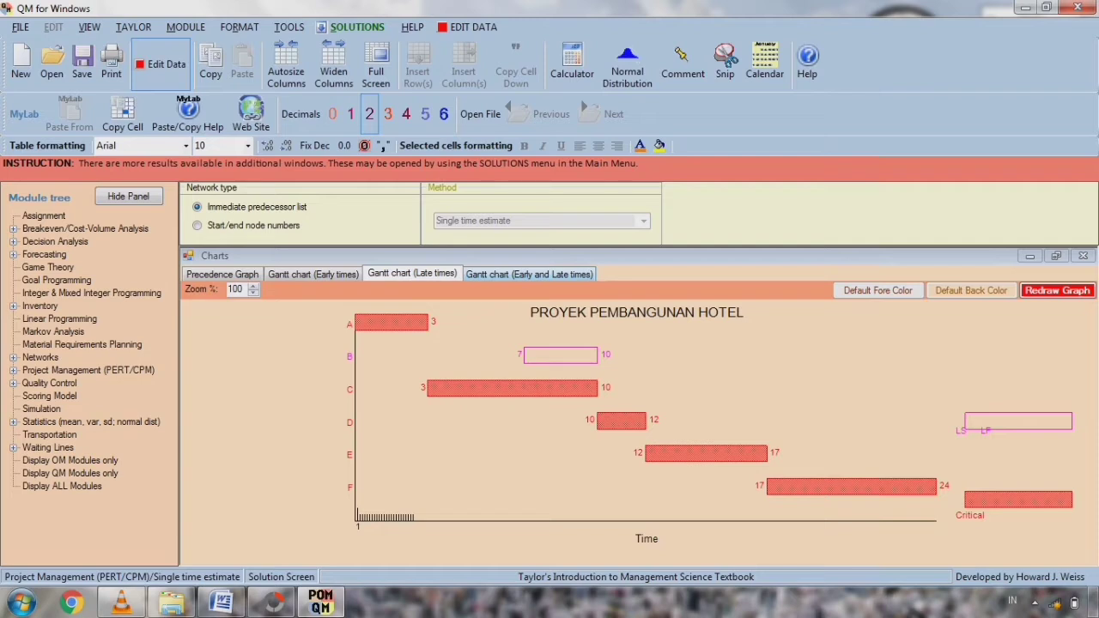
pyautogui.click(529, 274)
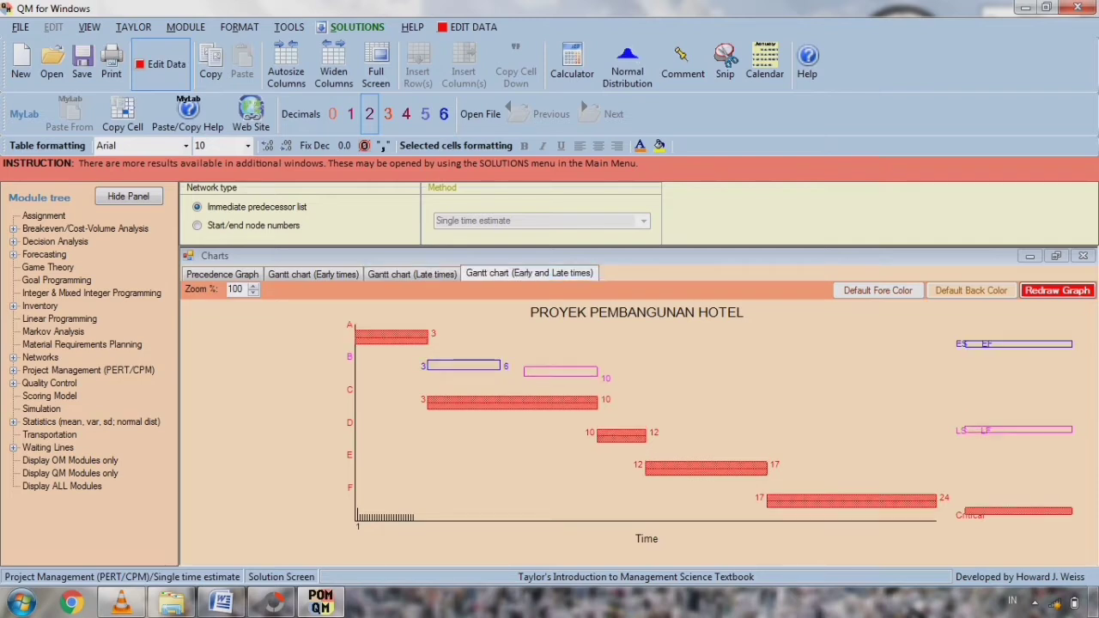
pyautogui.click(223, 274)
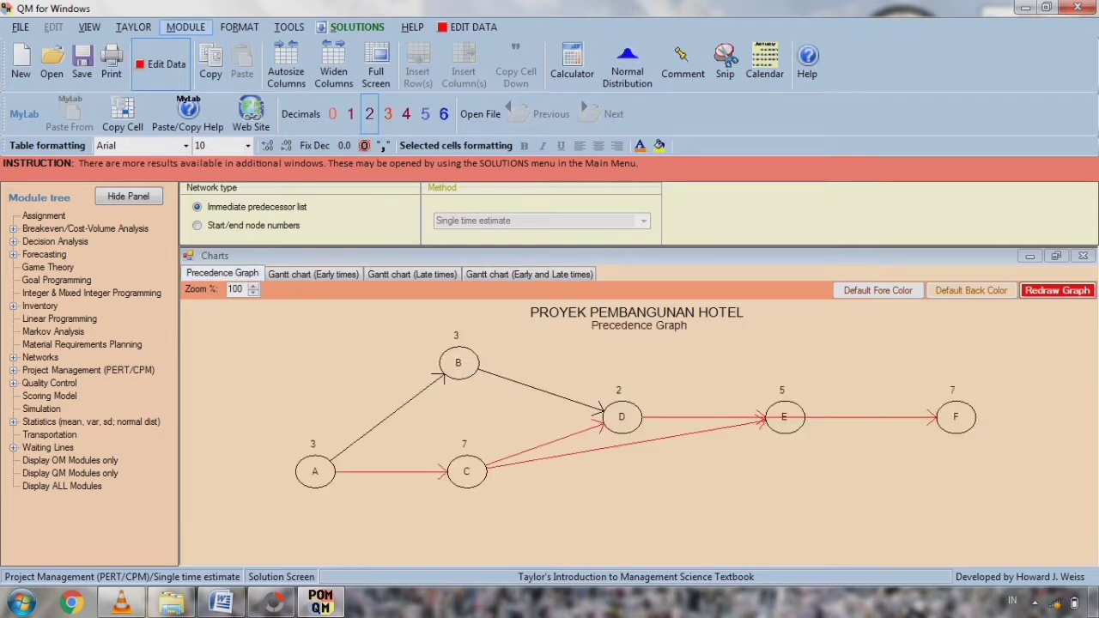
# - Switch to the Forecasting module without saving the hotel project data
pyautogui.click(185, 27)
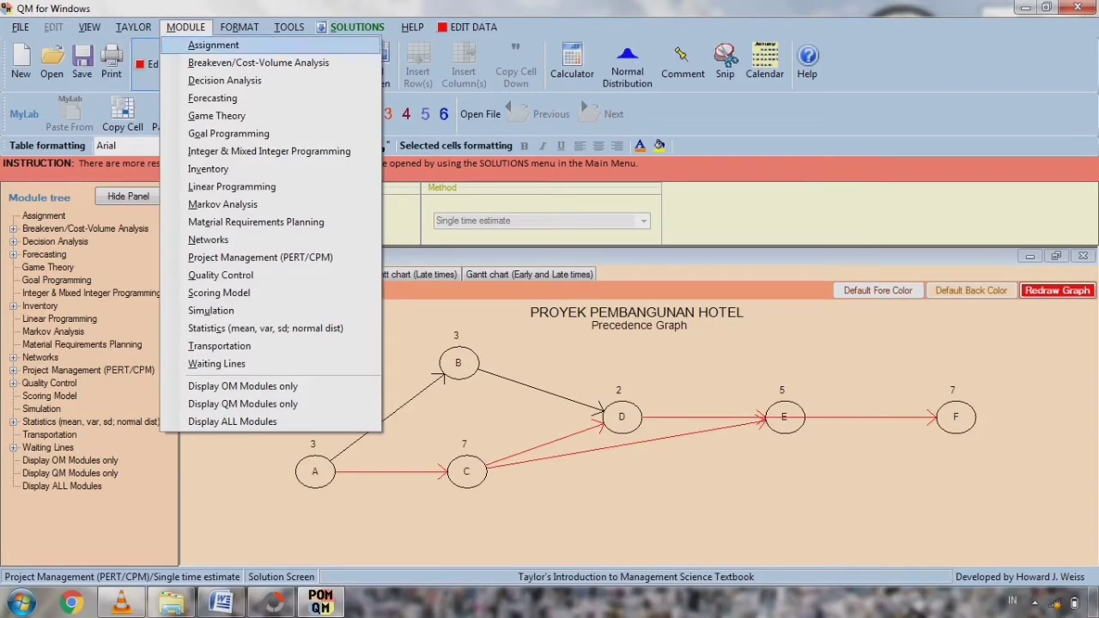
pyautogui.press('Return')
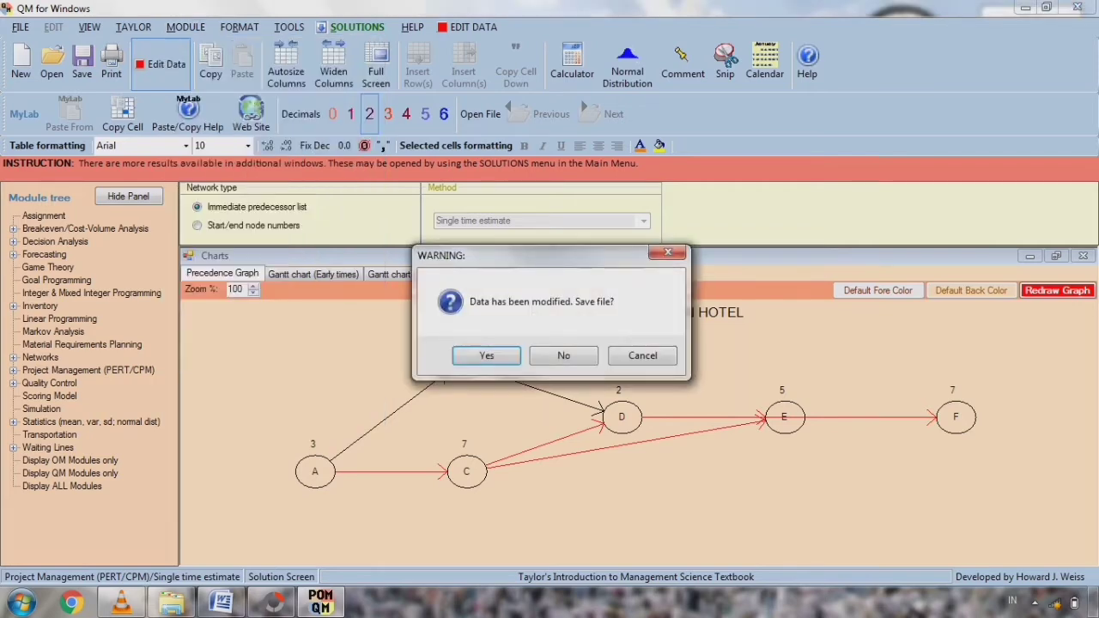
pyautogui.click(563, 356)
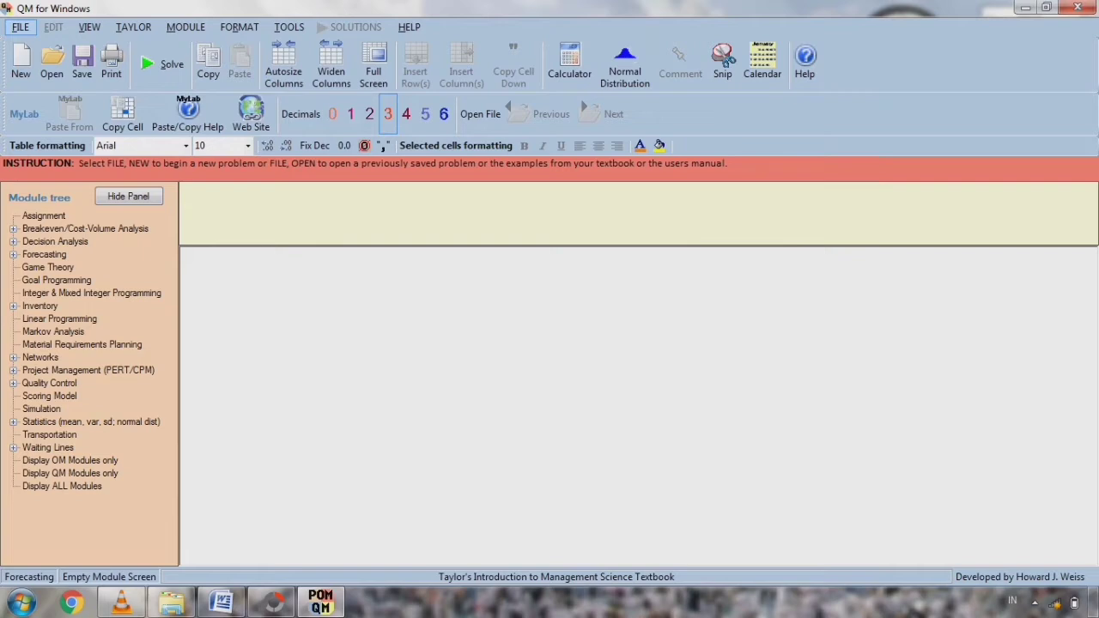
# - Start a new Time Series Analysis data set and clear its default title
pyautogui.click(21, 63)
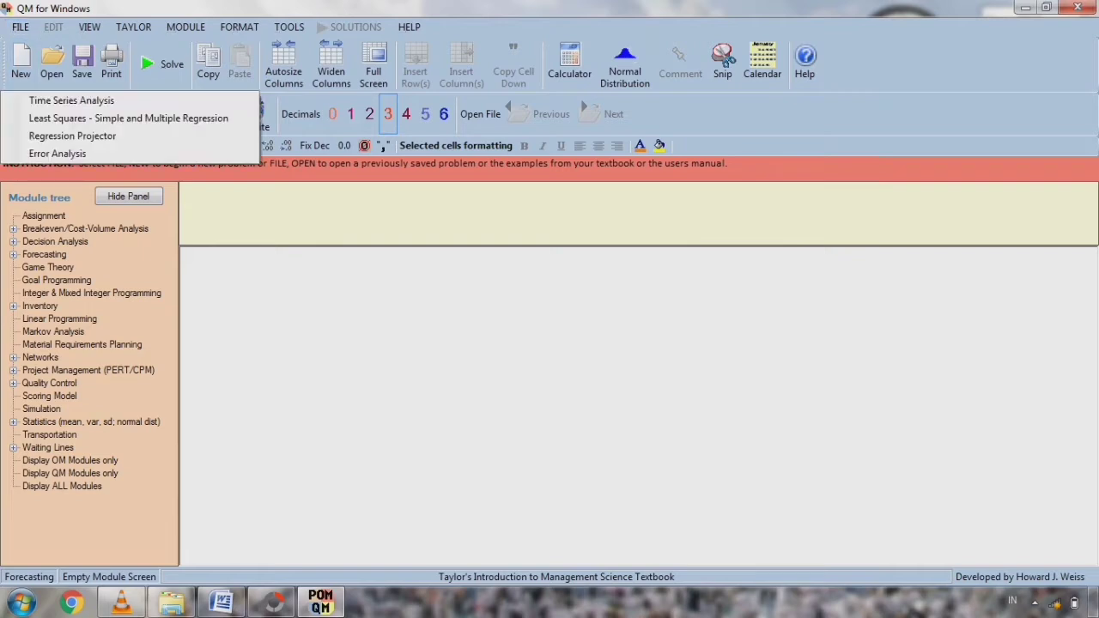
pyautogui.click(71, 101)
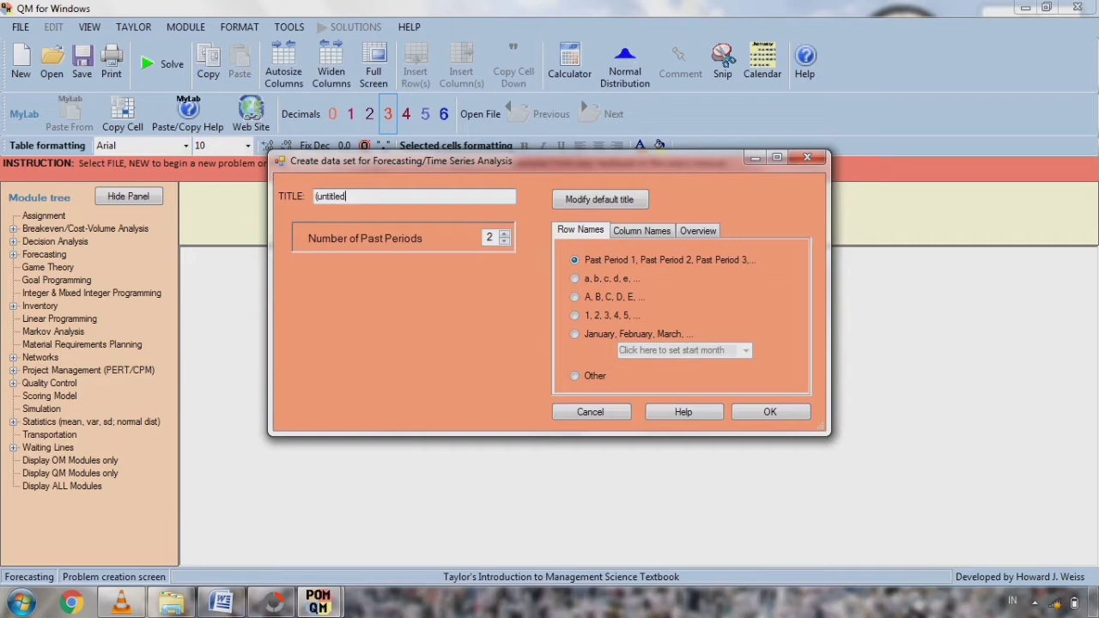
pyautogui.press('BackSpace')
pyautogui.press('BackSpace')
pyautogui.press('BackSpace')
pyautogui.press('BackSpace')
pyautogui.press('BackSpace')
pyautogui.press('BackSpace')
pyautogui.press('BackSpace')
pyautogui.press('BackSpace')
pyautogui.press('BackSpace')
# - Read the car sales problem in the Word document and title the new data set PERUSAHAAN PENJUALAN MOBIL in QM for Windows
pyautogui.moveTo(220, 604)
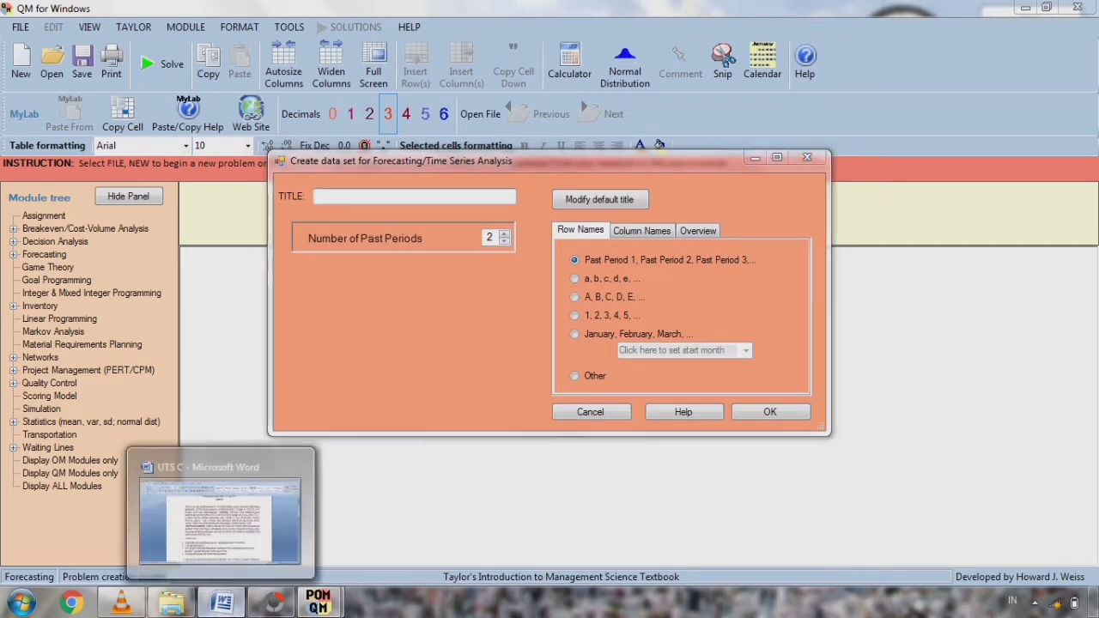
pyautogui.click(221, 515)
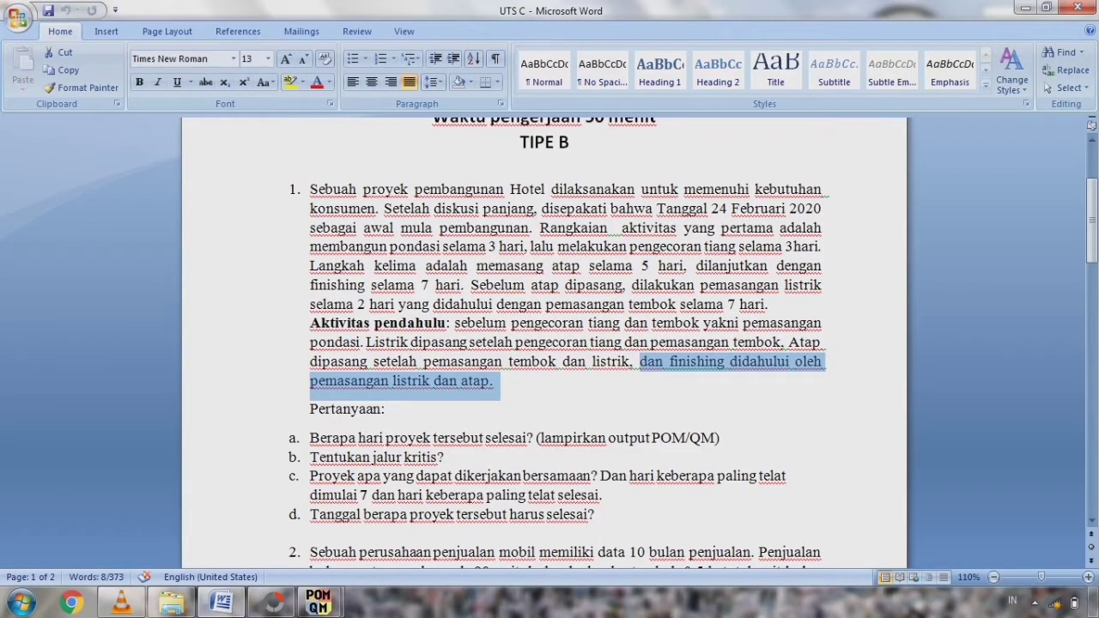
pyautogui.moveTo(1092, 213); pyautogui.dragTo(1091, 294)
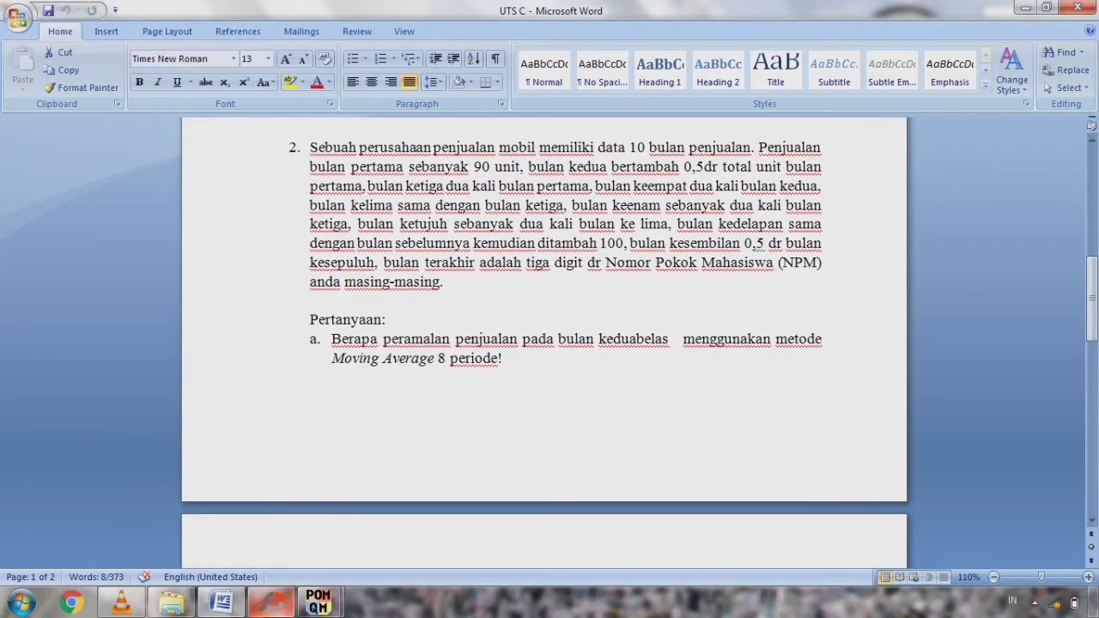
pyautogui.moveTo(318, 603)
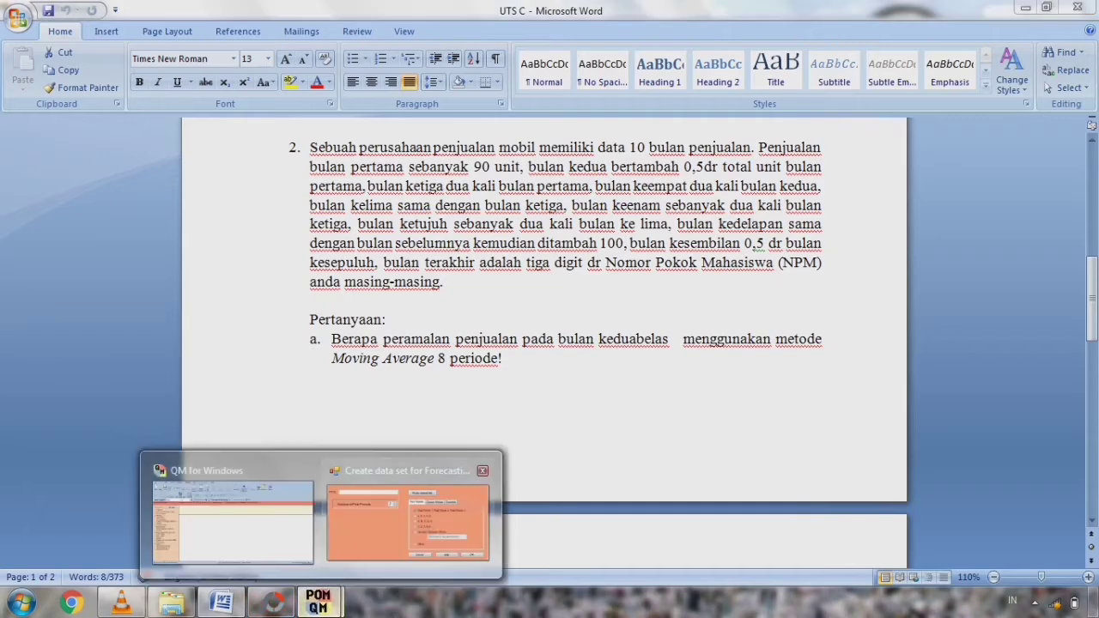
pyautogui.click(408, 515)
pyautogui.write('PE')
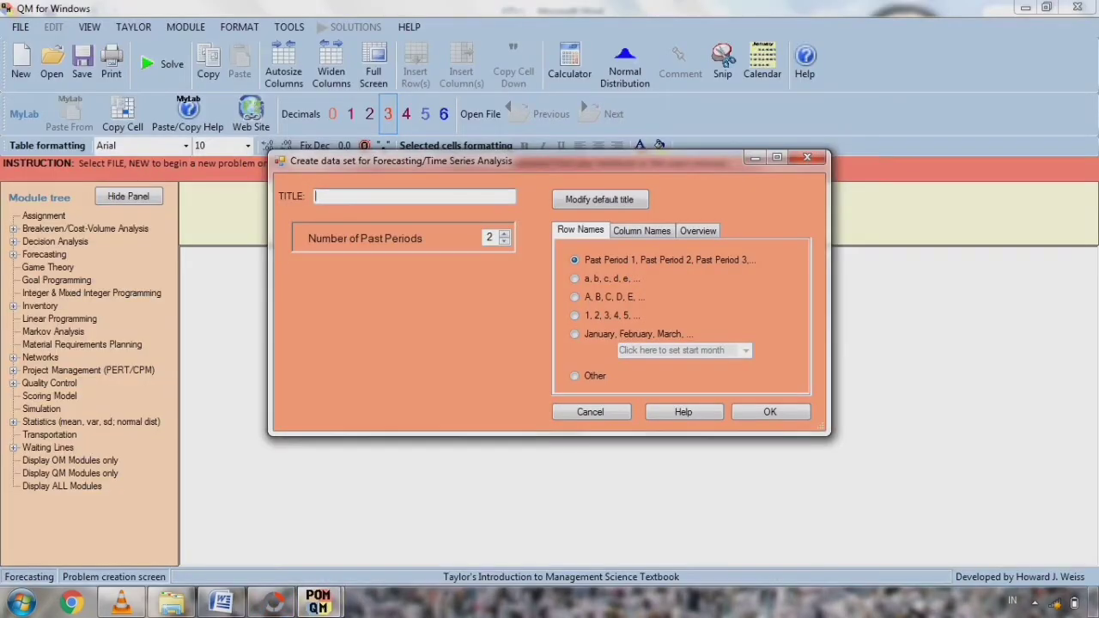
pyautogui.write('RUSAHAAN PENJULAN MOB')
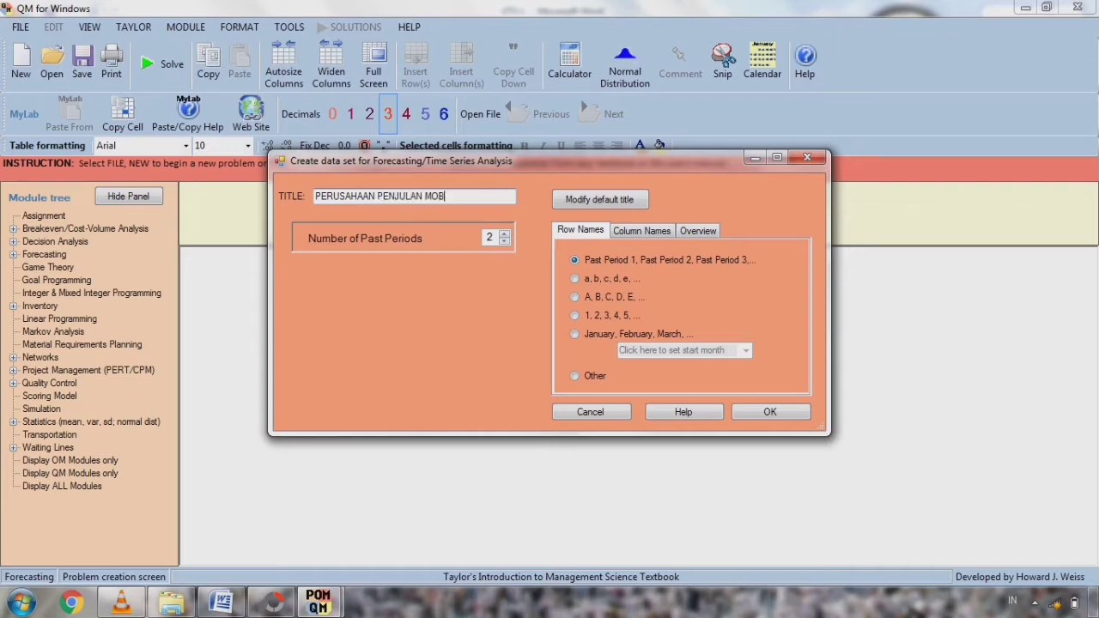
pyautogui.write('ILA')
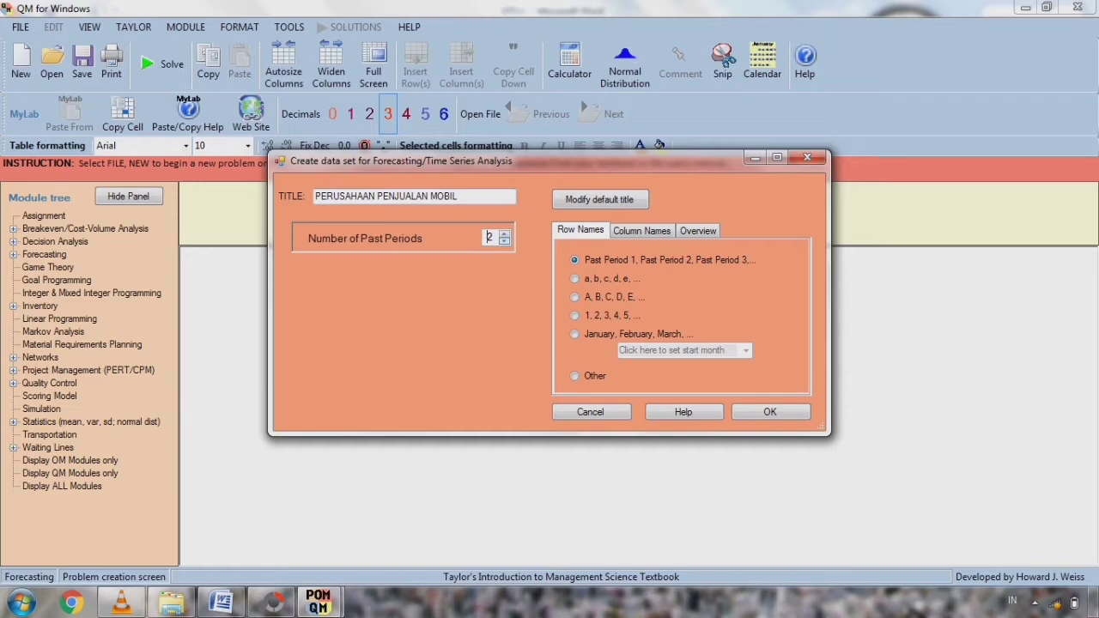
# - Set the number of past periods to 10 and create the Time Series Analysis data set
pyautogui.press('BackSpace')
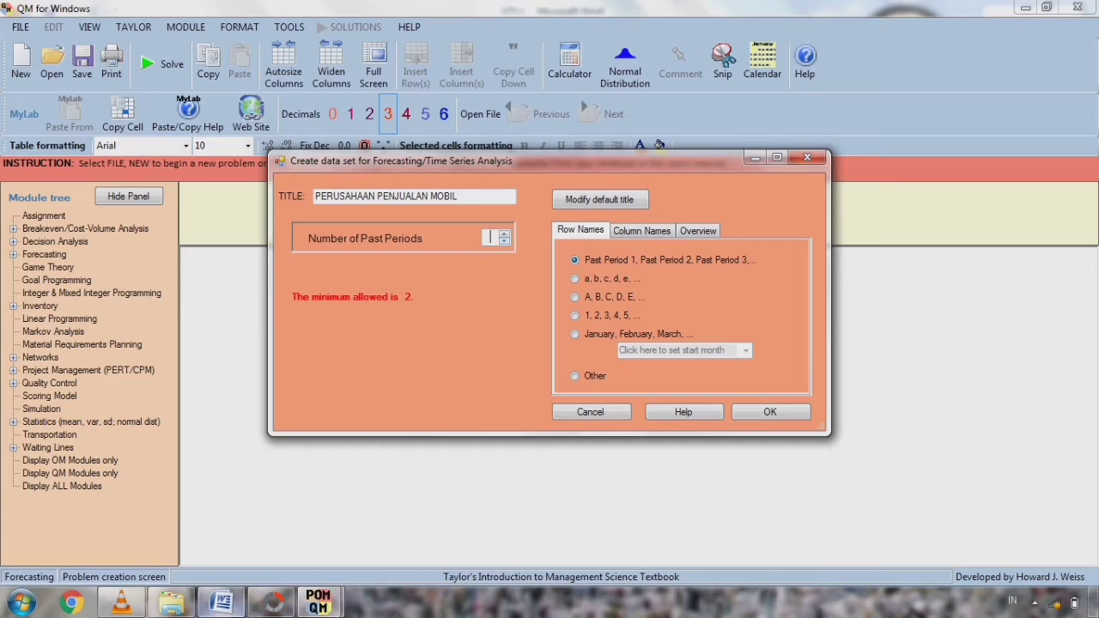
pyautogui.click(221, 603)
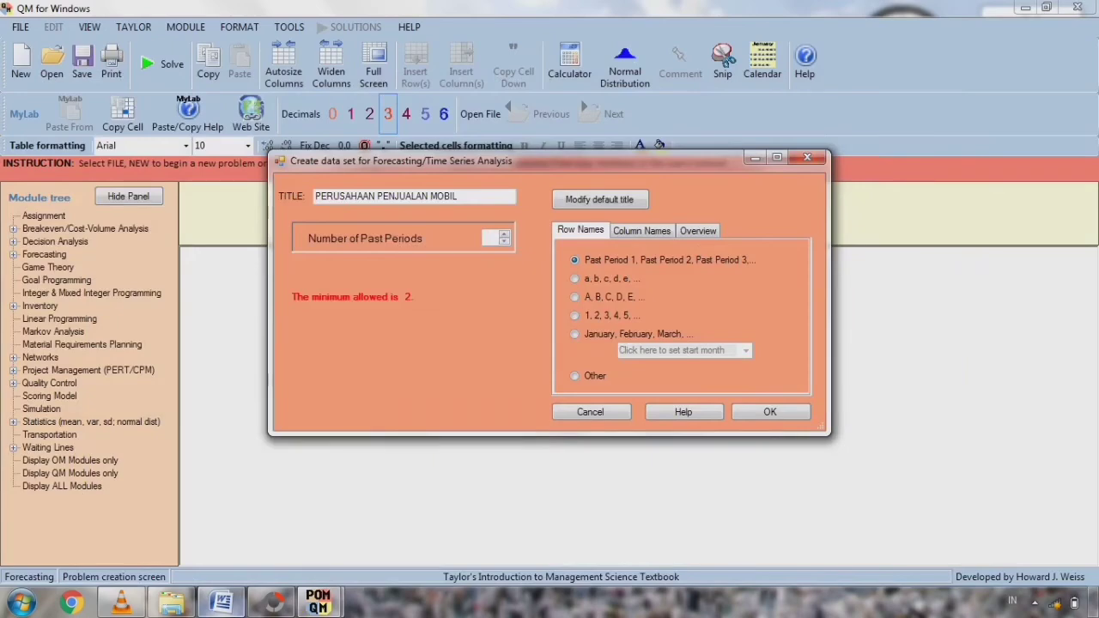
pyautogui.write('10')
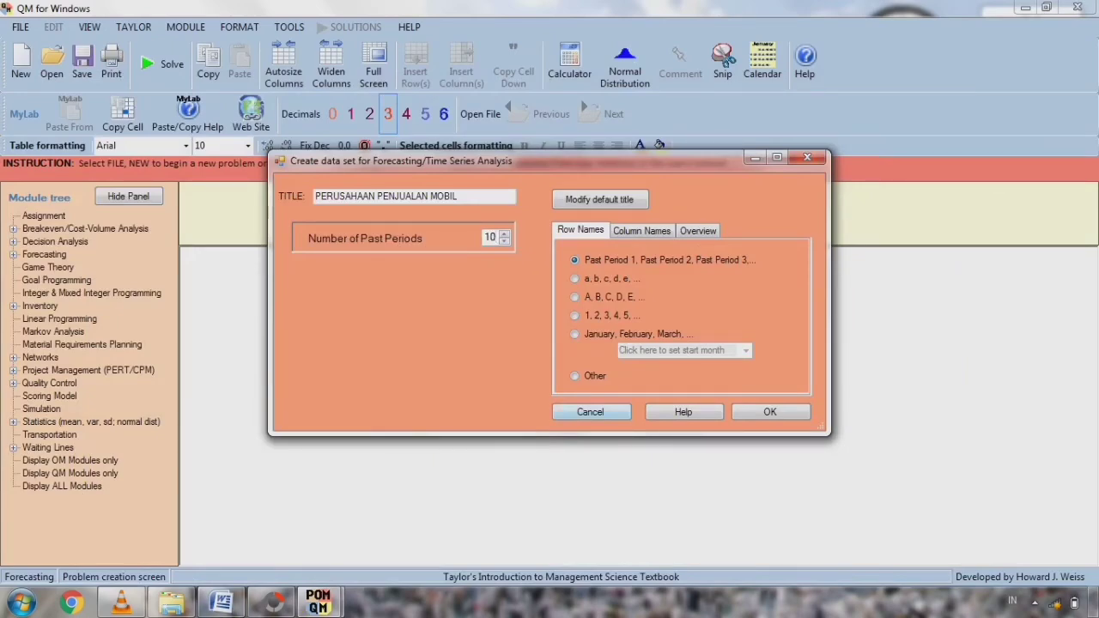
pyautogui.press('Return')
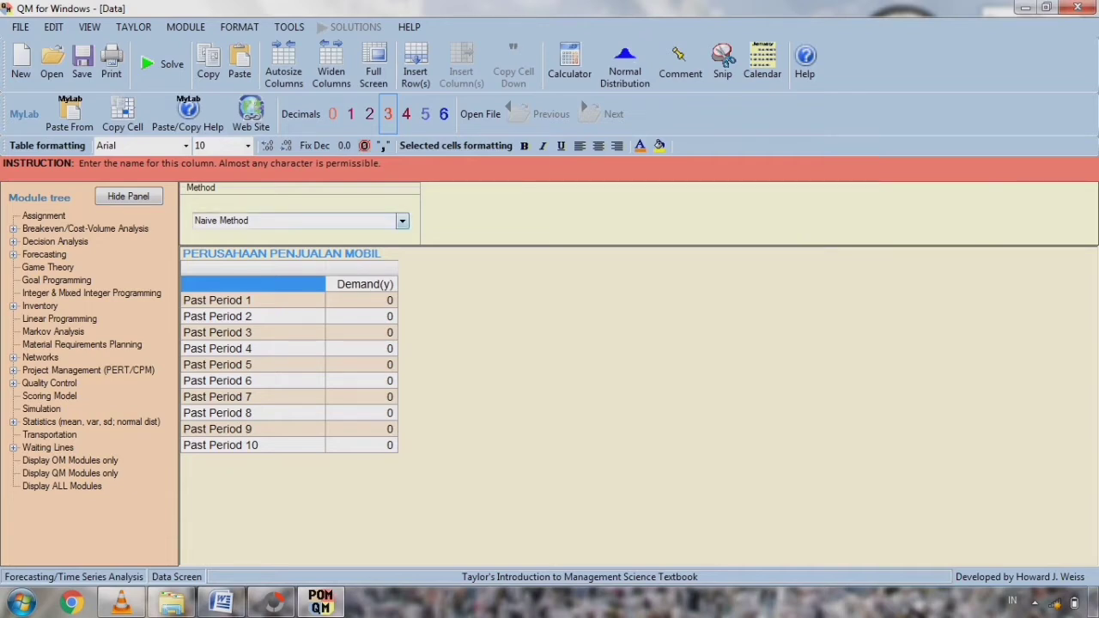
# - Choose Moving Averages as the forecasting method and set the number of periods to average to 8
pyautogui.click(402, 221)
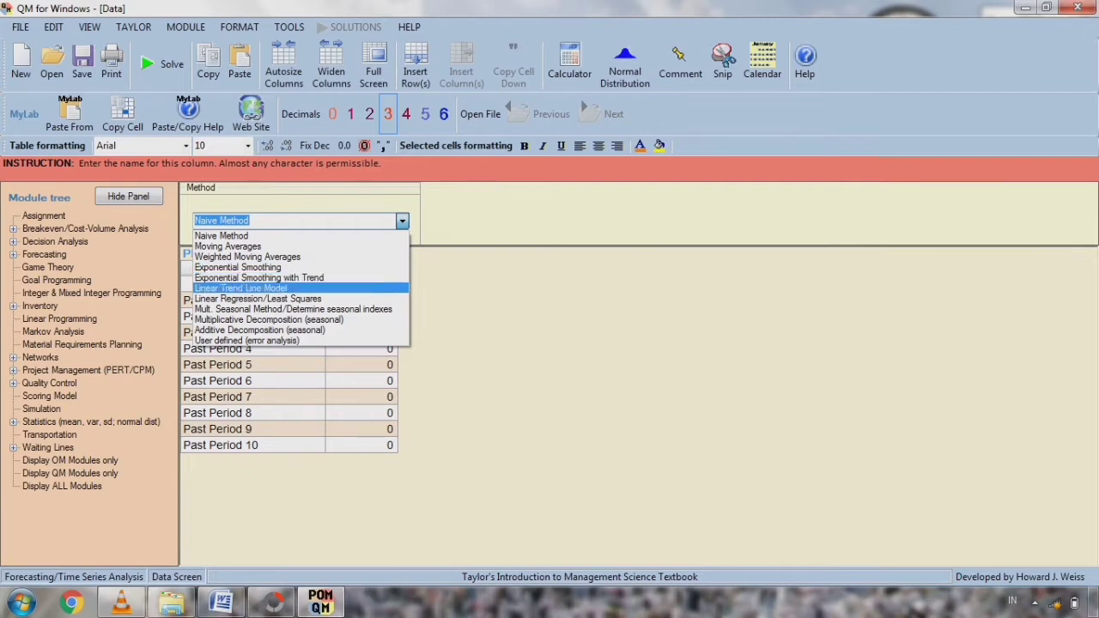
pyautogui.click(403, 221)
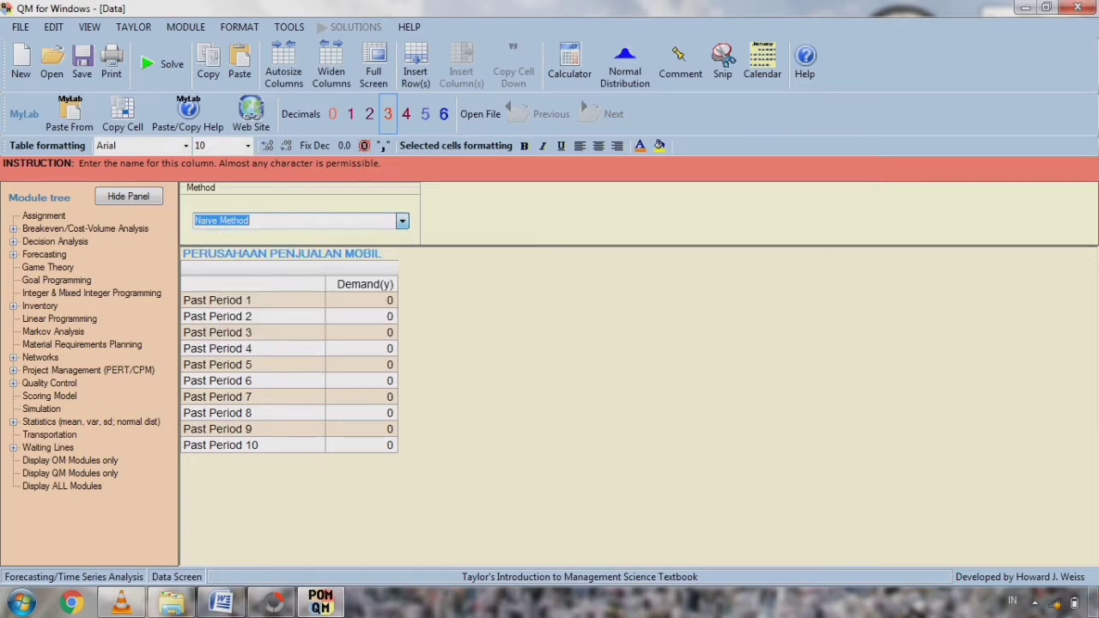
pyautogui.click(403, 221)
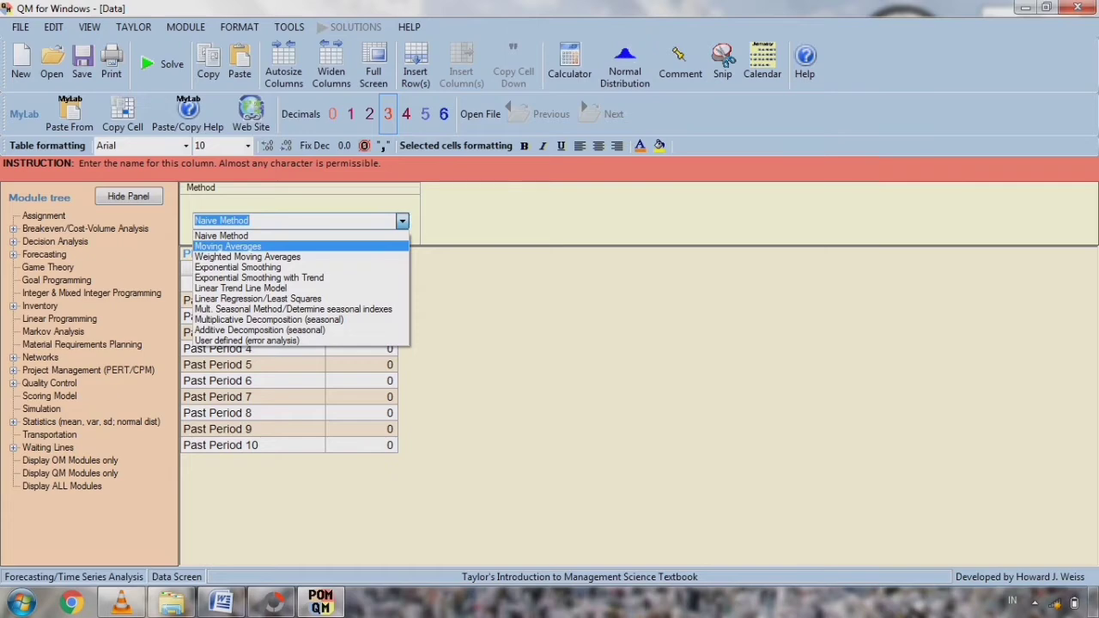
pyautogui.click(244, 247)
pyautogui.click(453, 220)
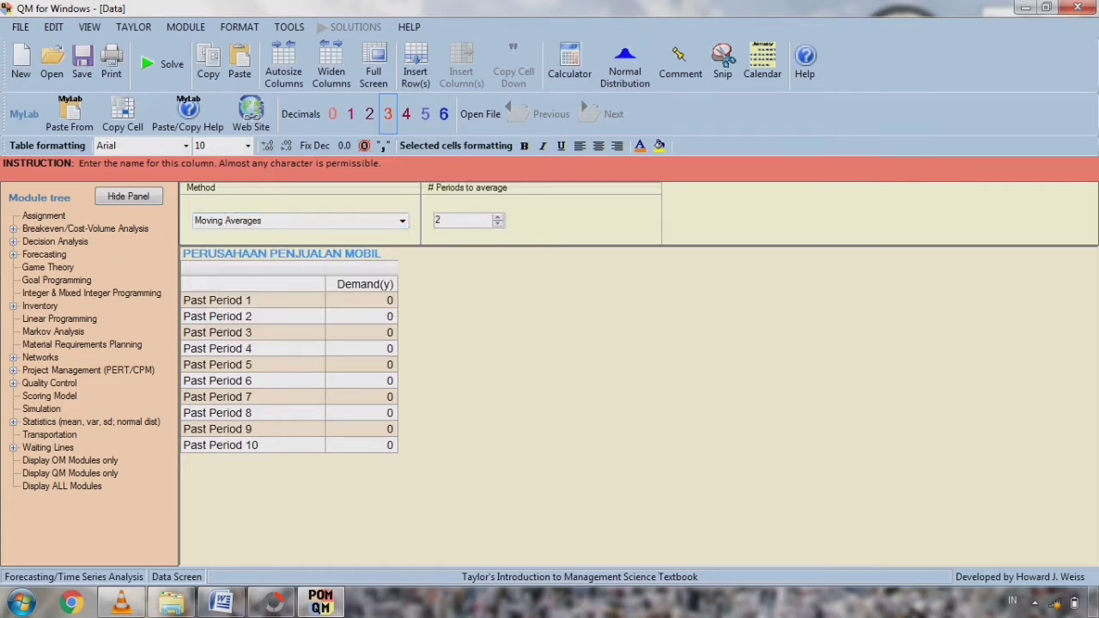
pyautogui.press('BackSpace')
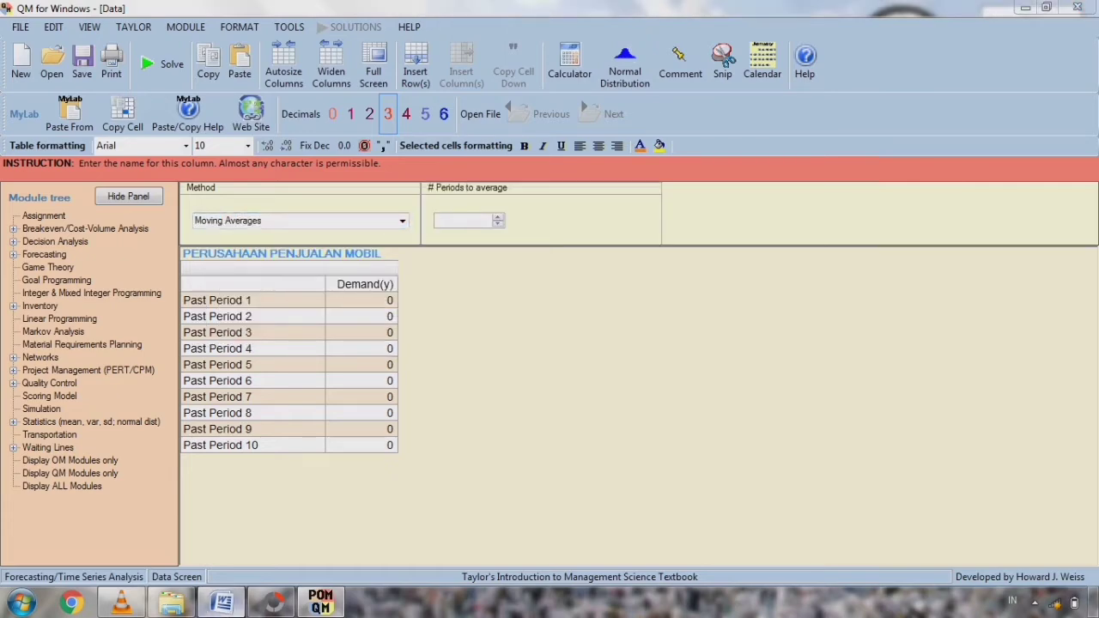
pyautogui.click(222, 603)
pyautogui.click(221, 603)
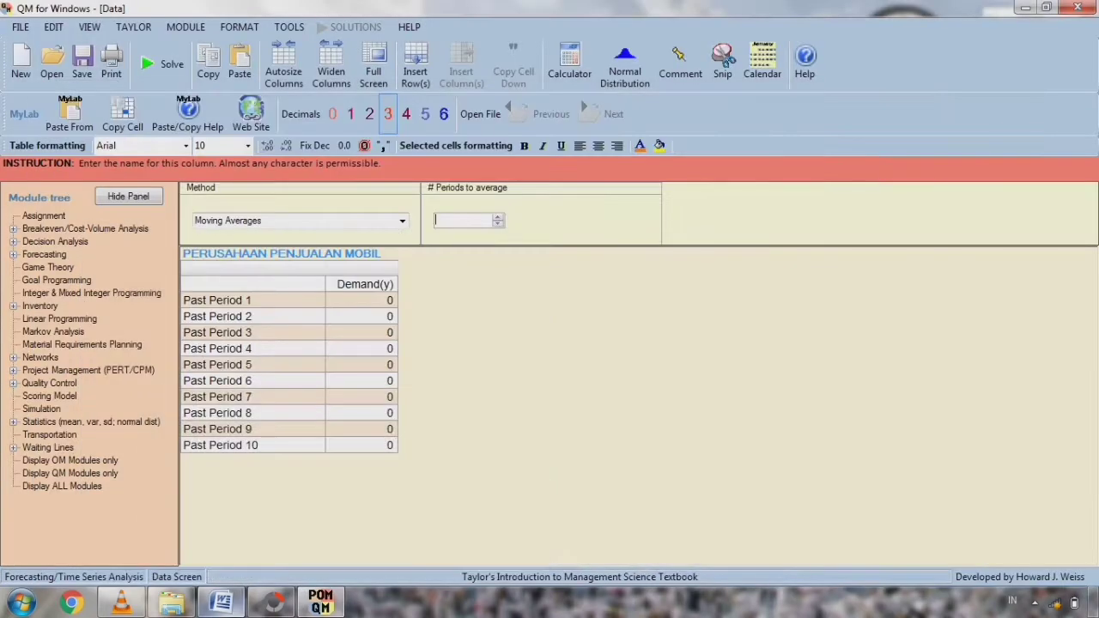
pyautogui.write('8')
# - Following the Word problem, enter a demand of 90 for Past Period 1 and 135 for Past Period 2
pyautogui.click(361, 300)
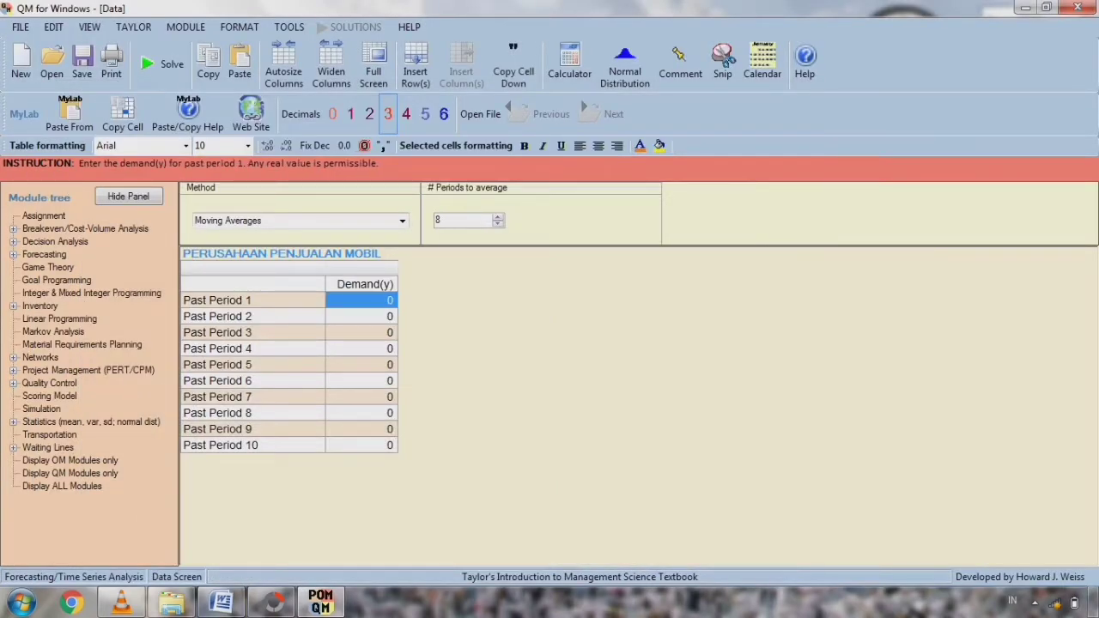
pyautogui.click(222, 603)
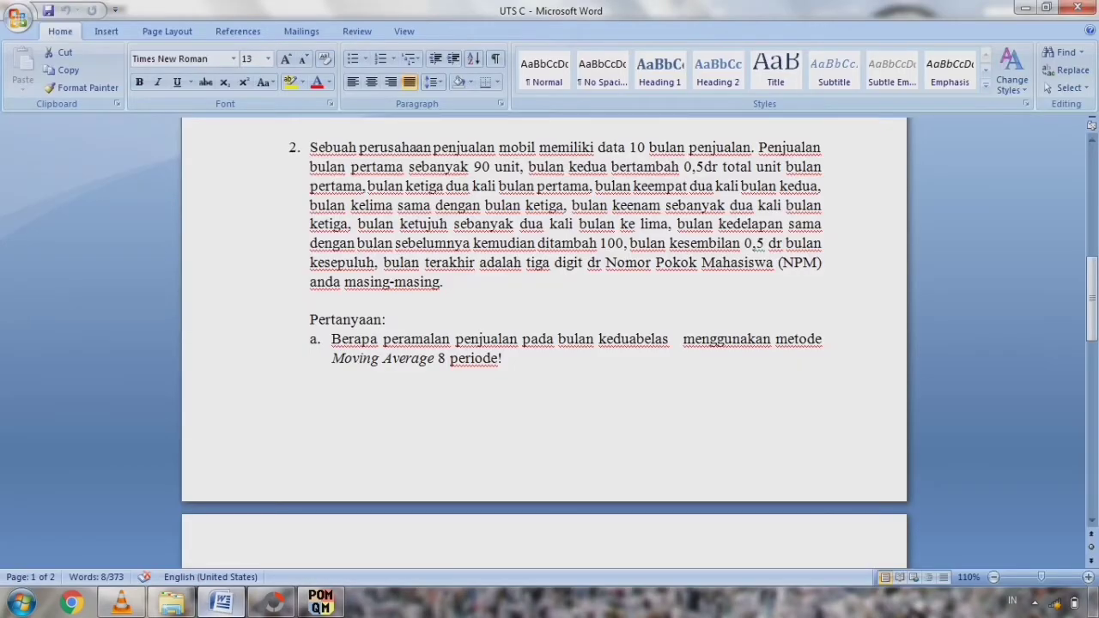
pyautogui.click(221, 603)
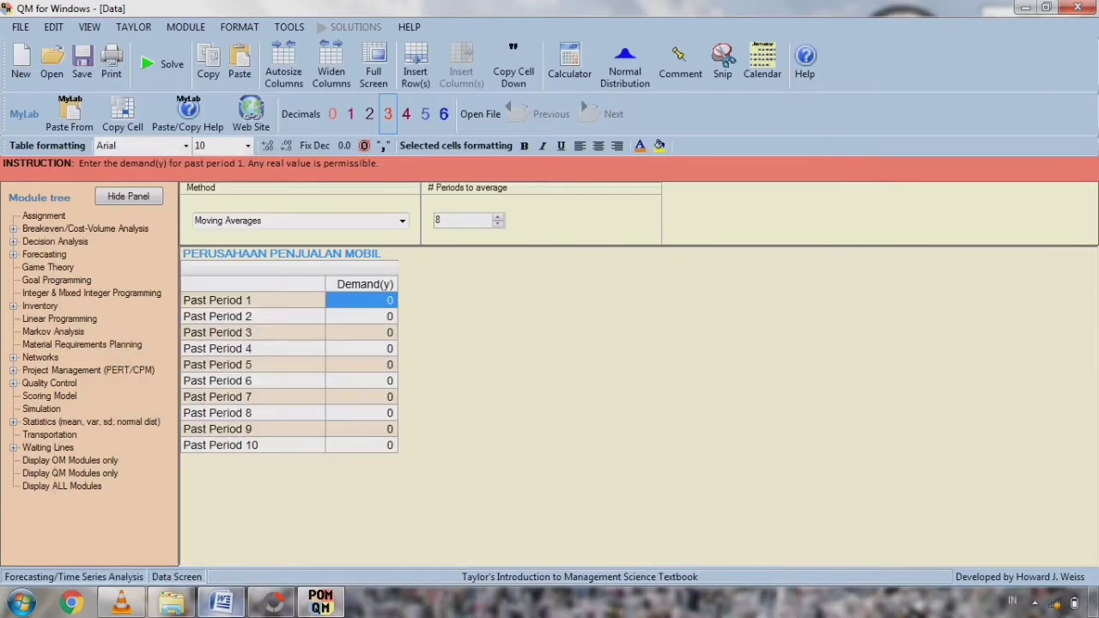
pyautogui.write('90')
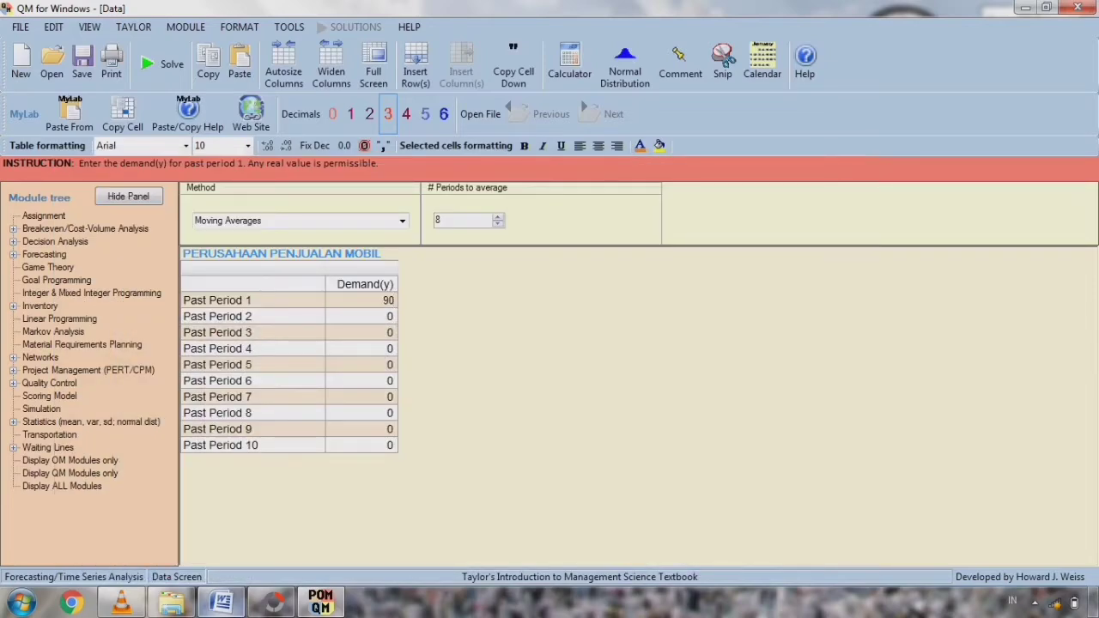
pyautogui.press('Return')
pyautogui.hotkey('alt', 'Tab')
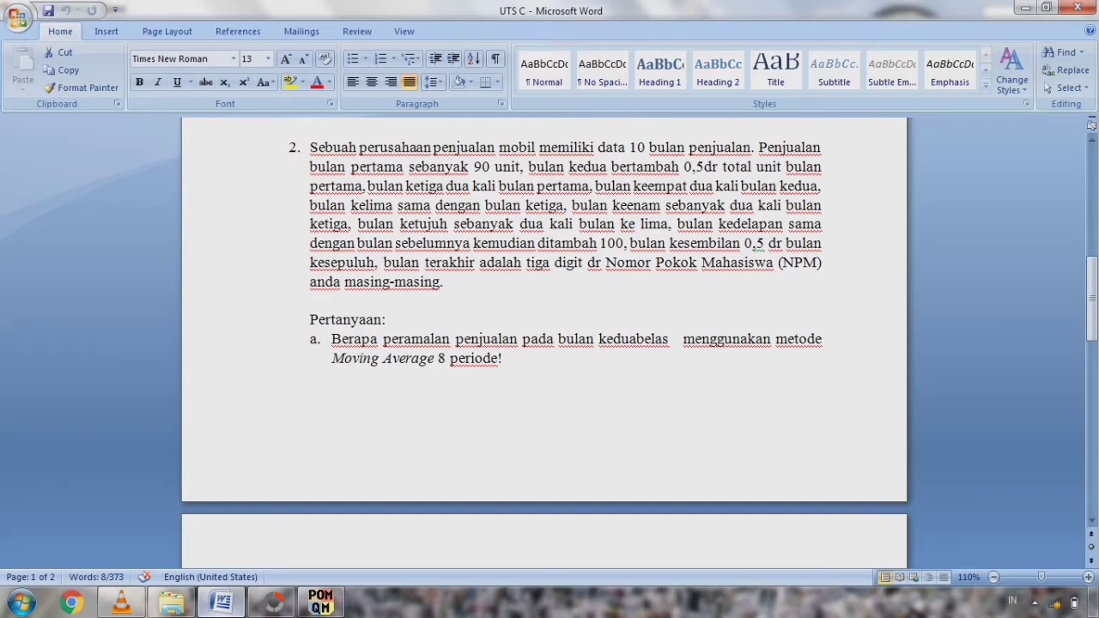
pyautogui.hotkey('alt', 'Tab')
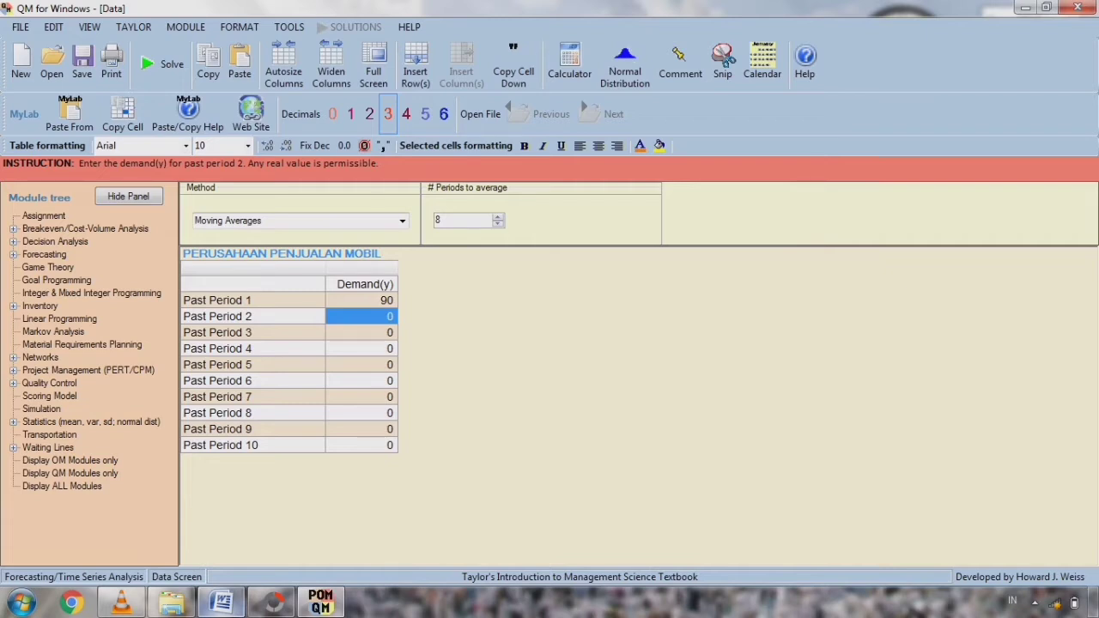
pyautogui.write('13')
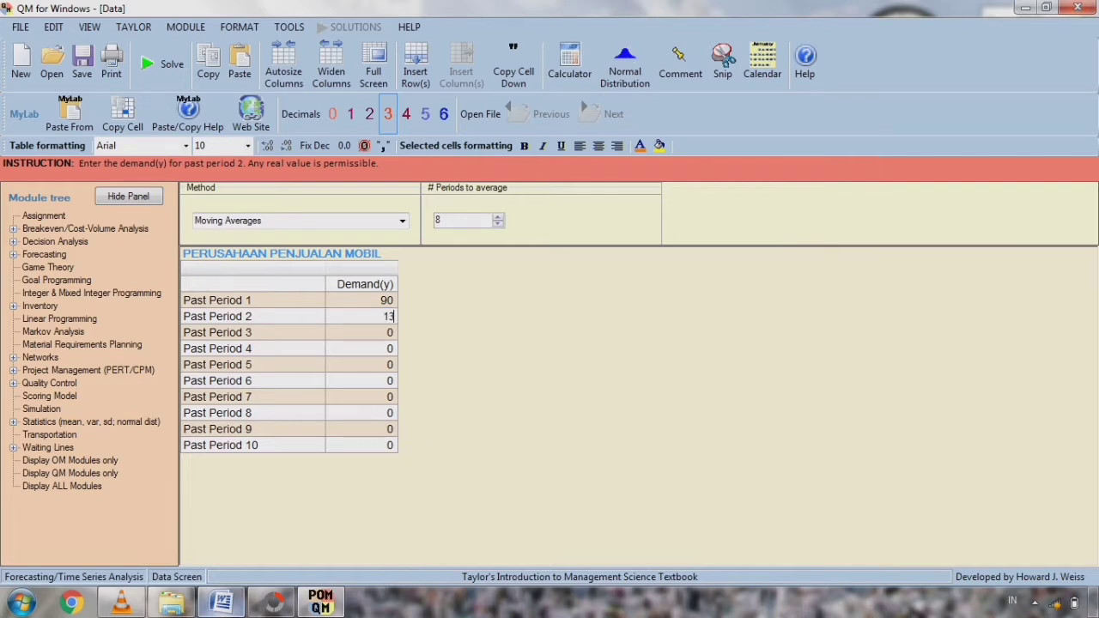
pyautogui.write('5')
pyautogui.press('Return')
# - Check the Word problem for months three and four, and enter demands of 180 for Past Period 3 and 270 for Past Period 4
pyautogui.hotkey('alt', 'Tab')
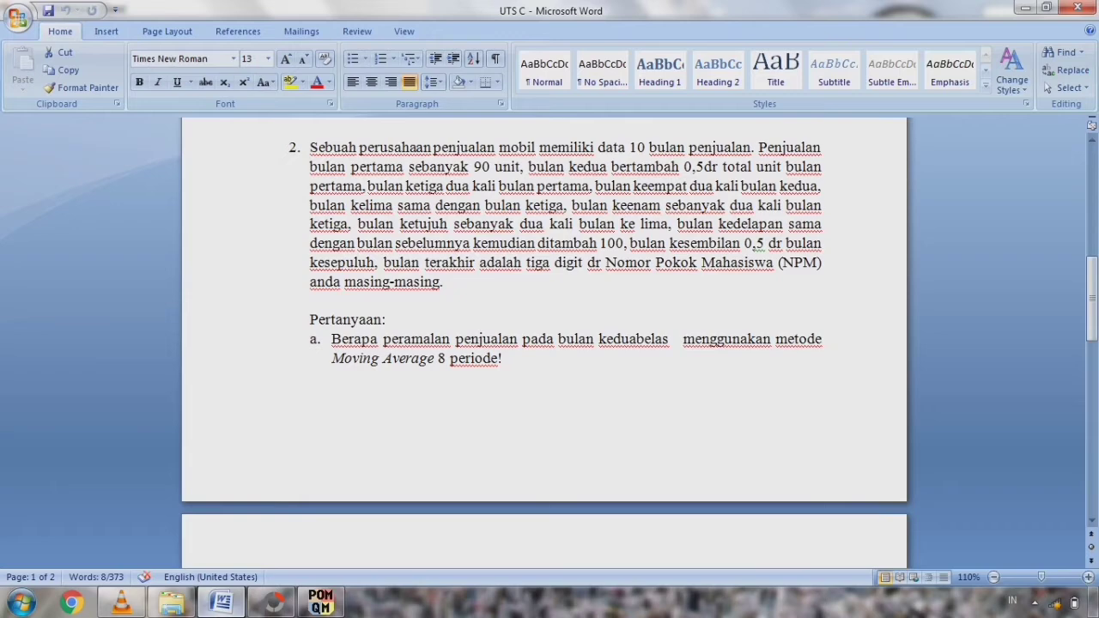
pyautogui.hotkey('alt', 'Tab')
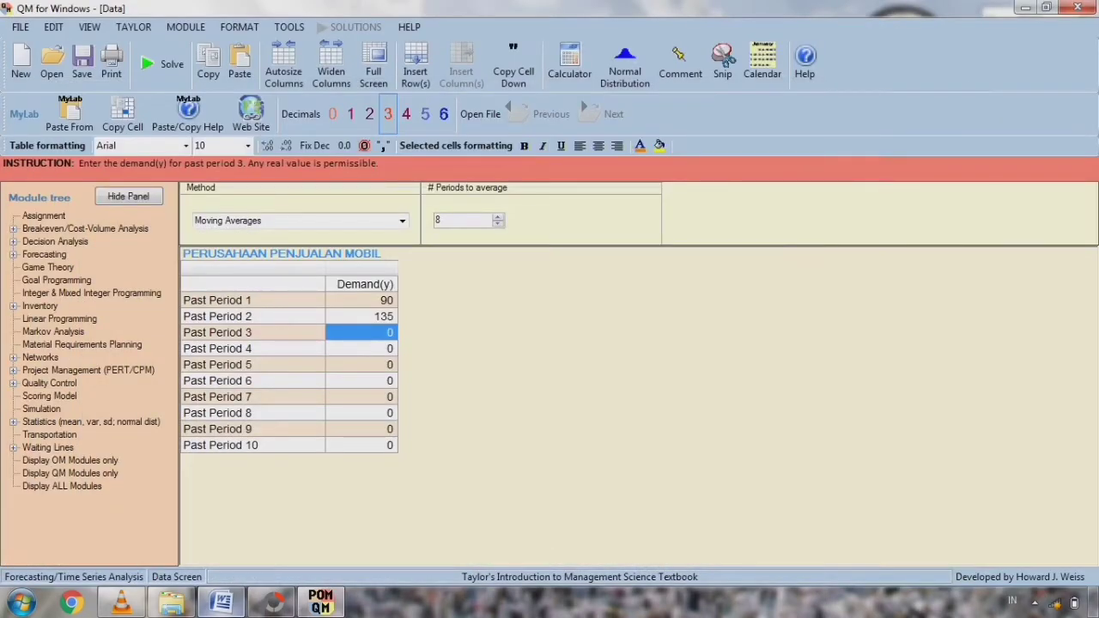
pyautogui.write('180')
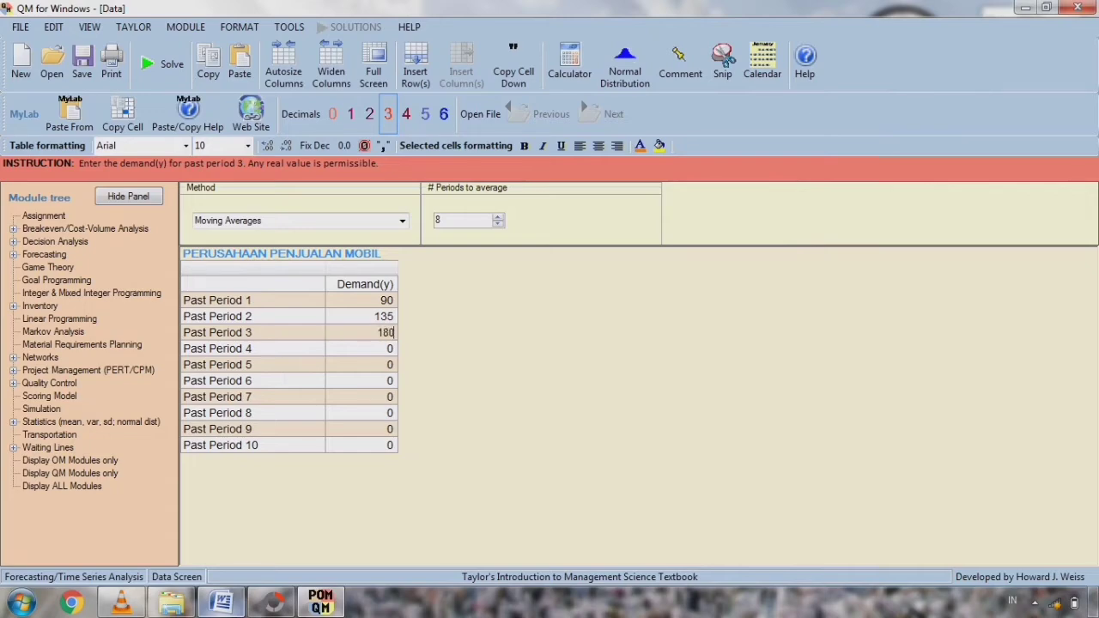
pyautogui.press('Return')
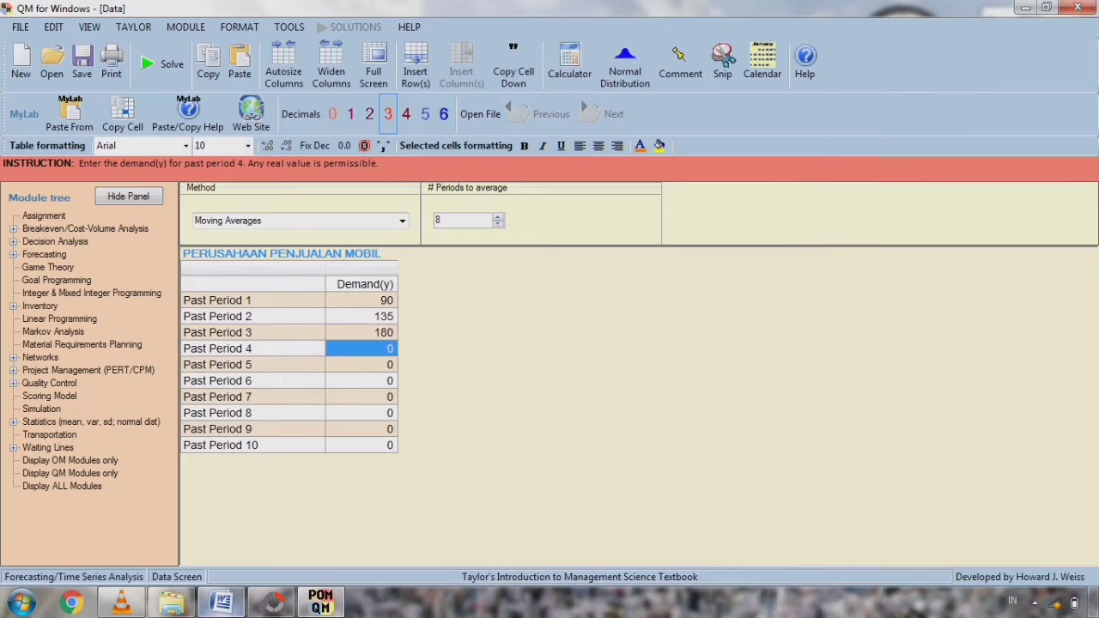
pyautogui.hotkey('alt', 'Tab')
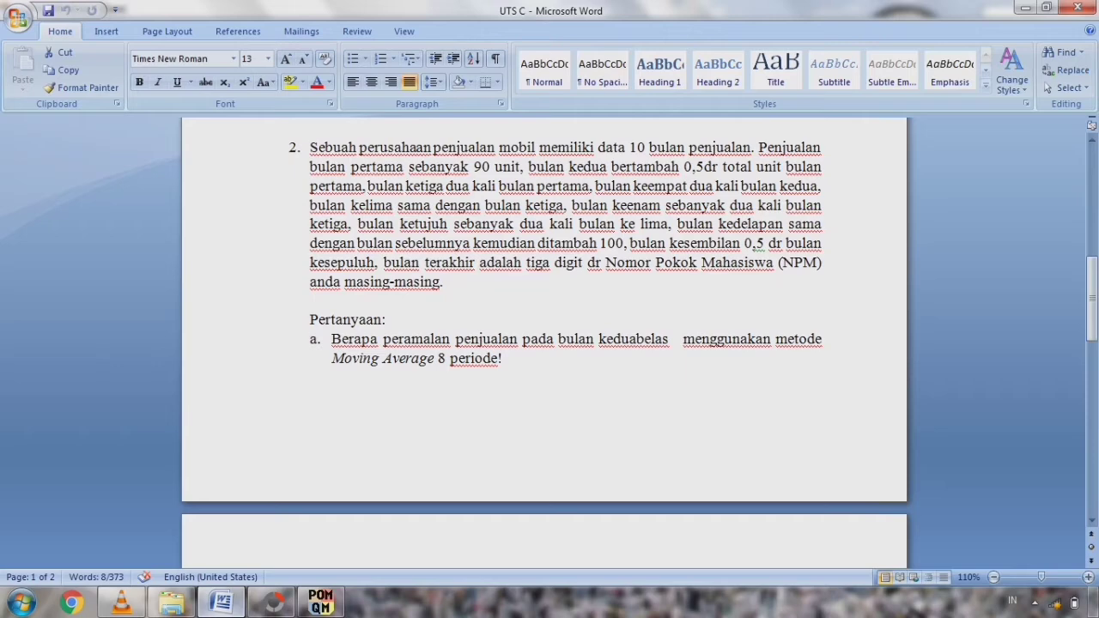
pyautogui.hotkey('alt', 'Tab')
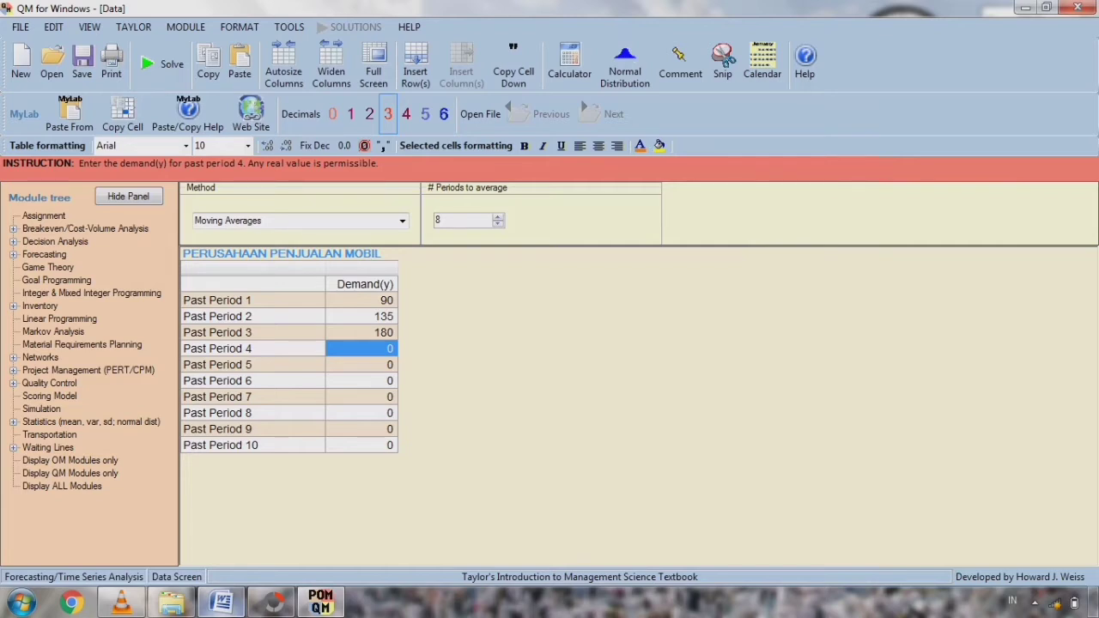
pyautogui.write('2')
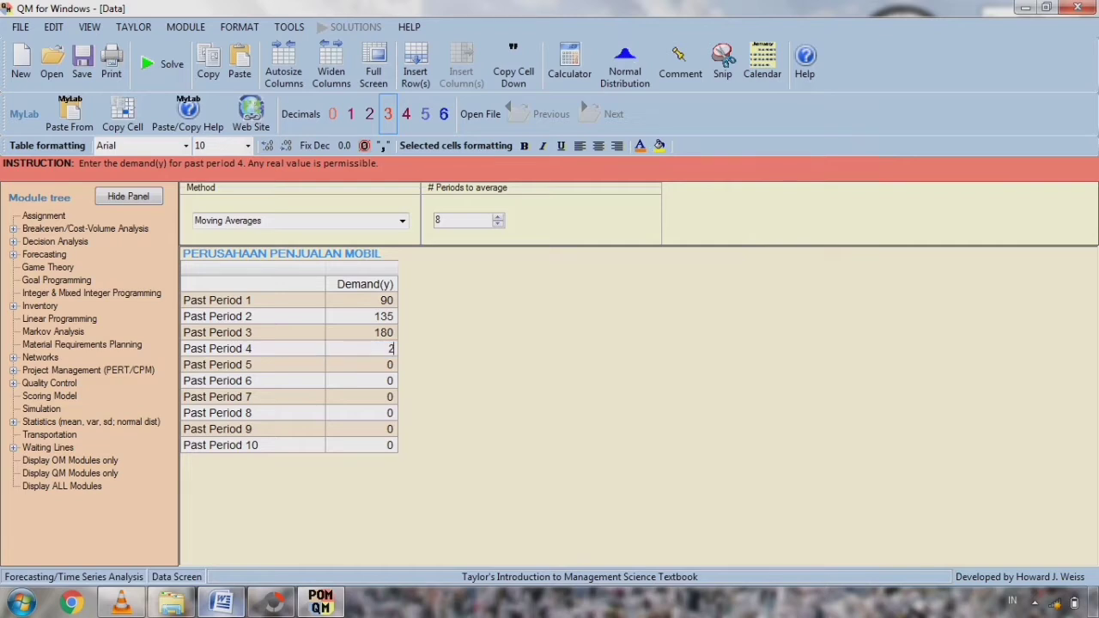
pyautogui.write('70')
pyautogui.press('Return')
# - Check the fifth month in the Word problem and enter a demand of 180 for Past Period 5
pyautogui.click(221, 603)
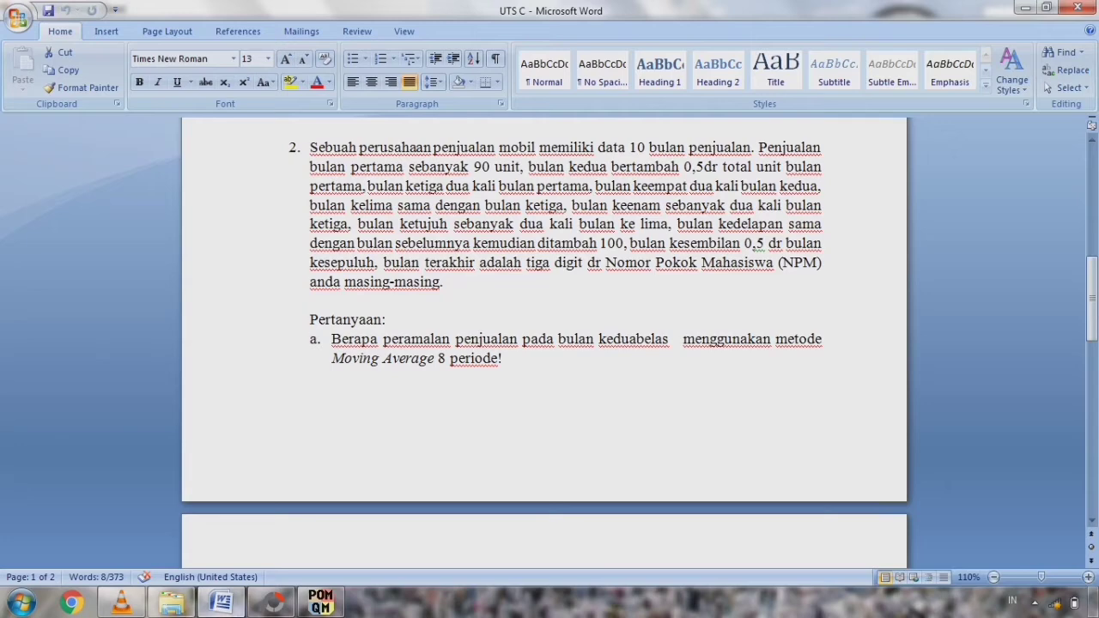
pyautogui.click(320, 602)
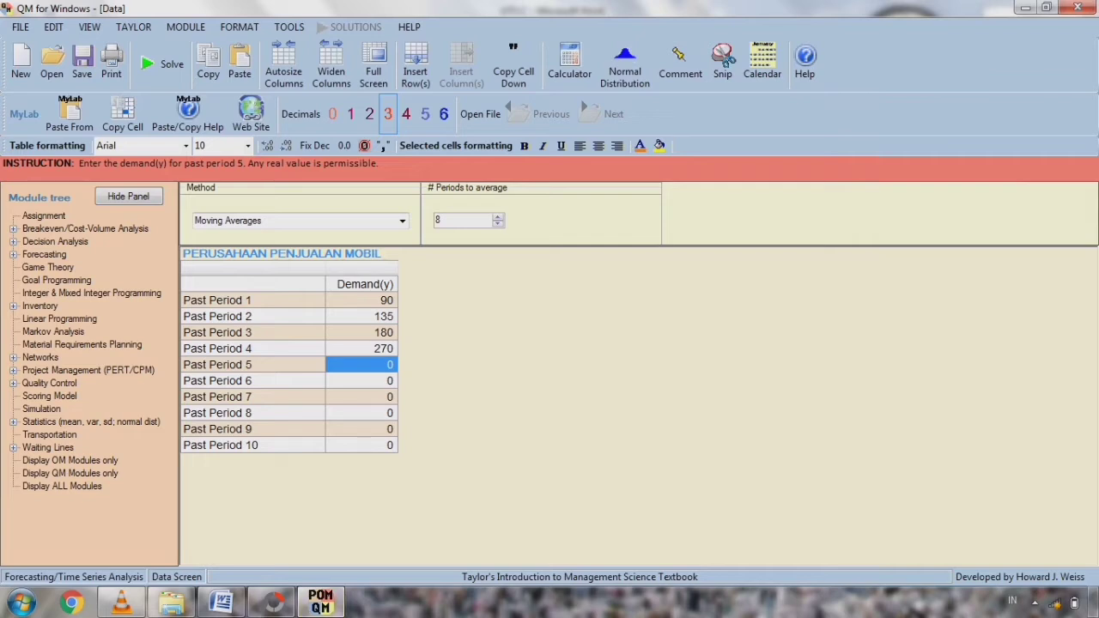
pyautogui.click(362, 333)
pyautogui.click(362, 365)
pyautogui.write('180')
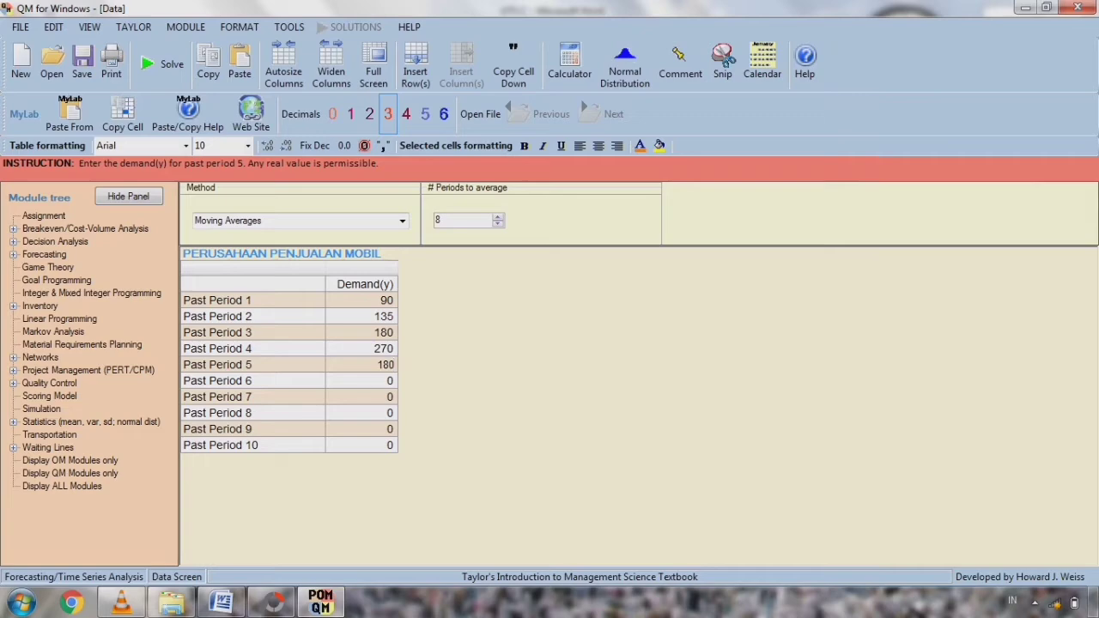
pyautogui.press('Return')
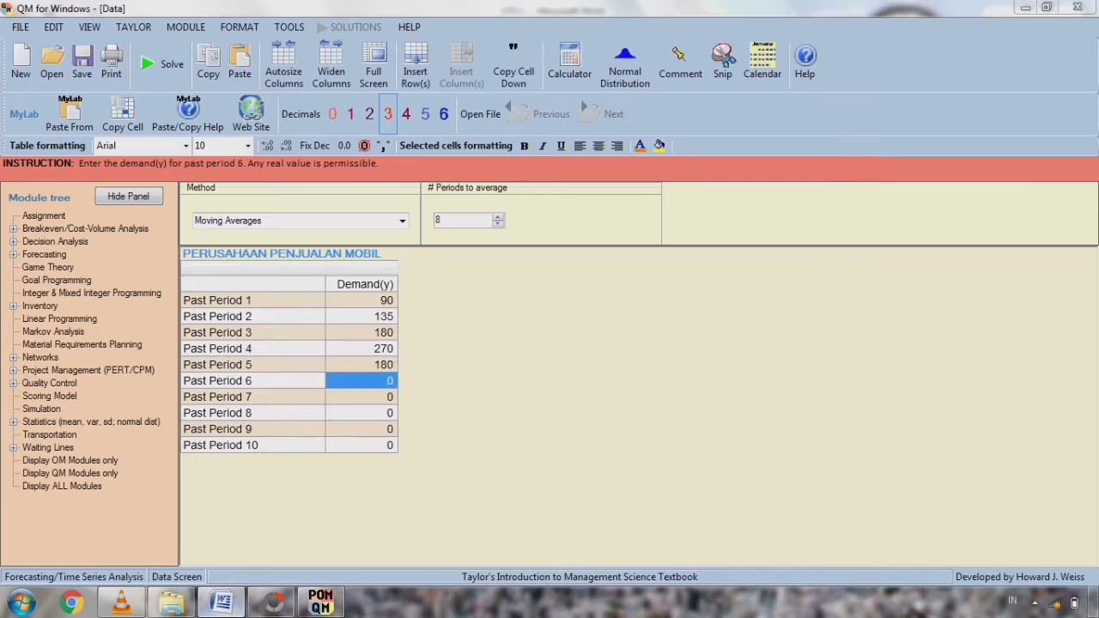
# - Check the sixth month's sales in the Word problem and enter a demand of 360 for Past Period 6 in POM-QM
pyautogui.click(220, 603)
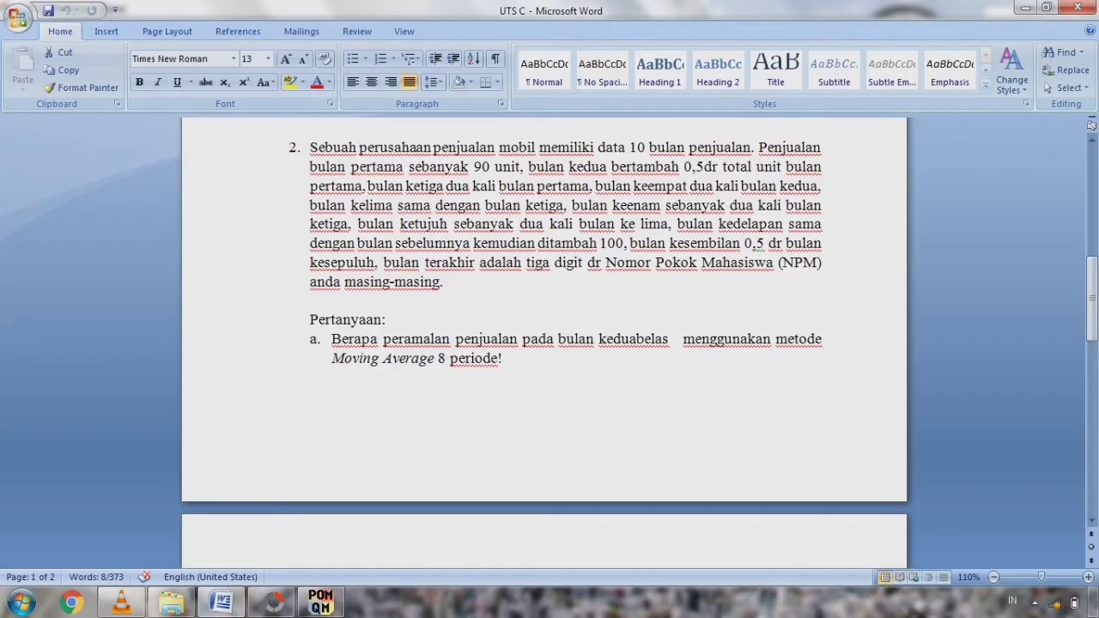
pyautogui.moveTo(572, 205); pyautogui.dragTo(352, 225)
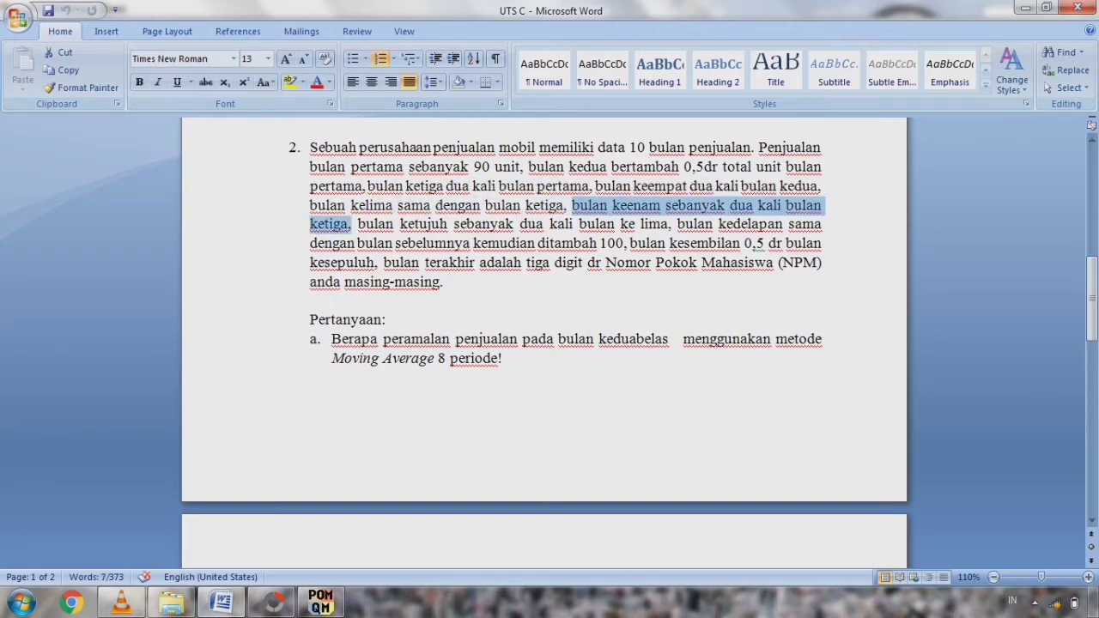
pyautogui.click(320, 603)
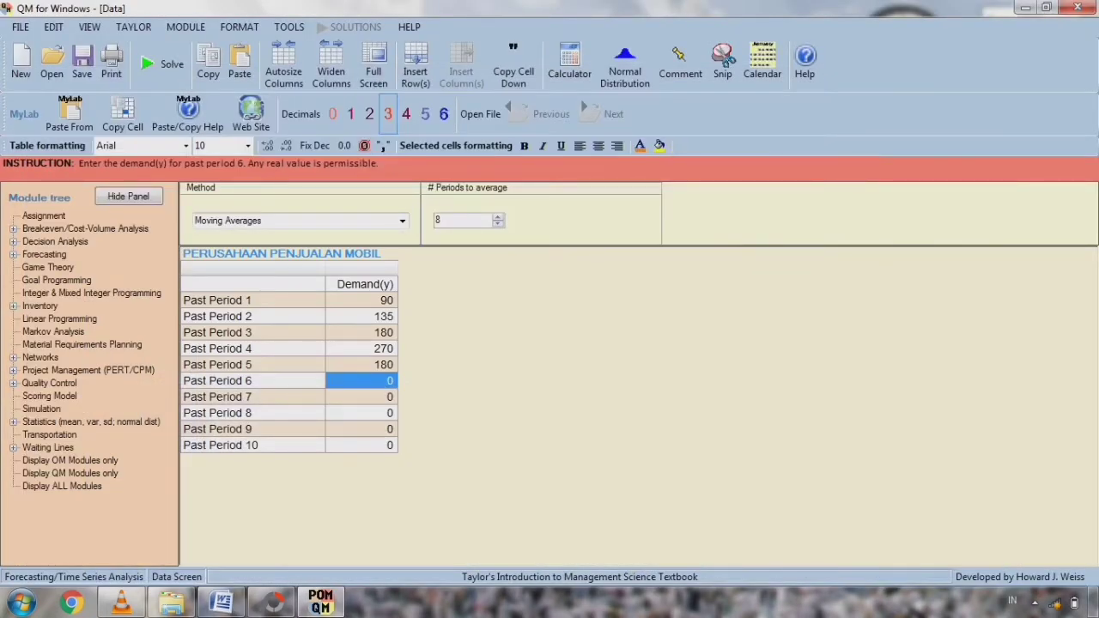
pyautogui.click(362, 332)
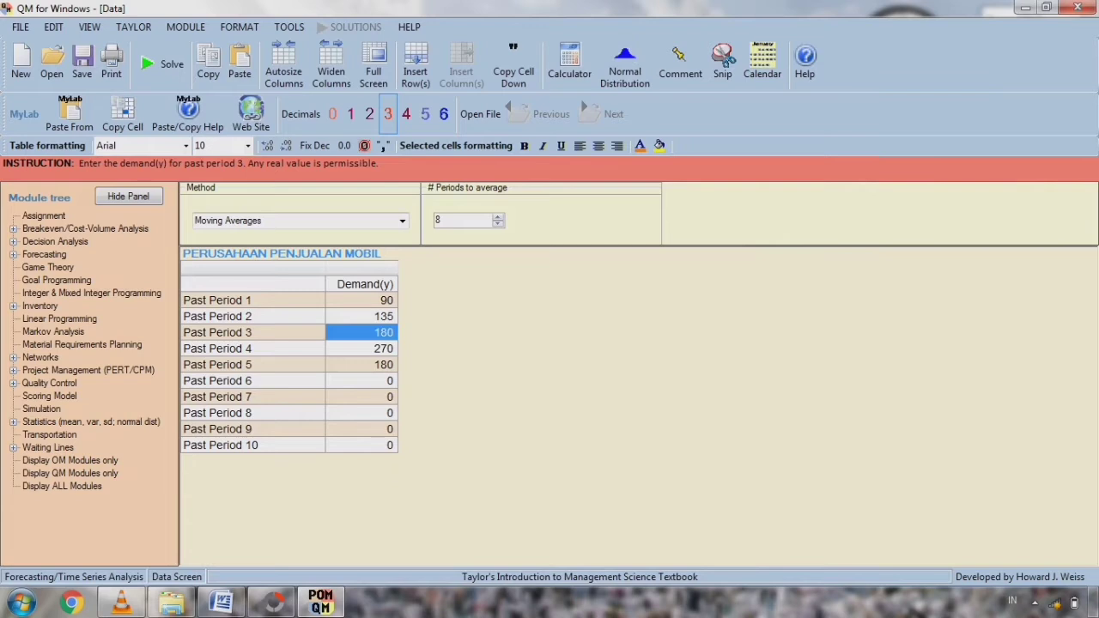
pyautogui.click(362, 381)
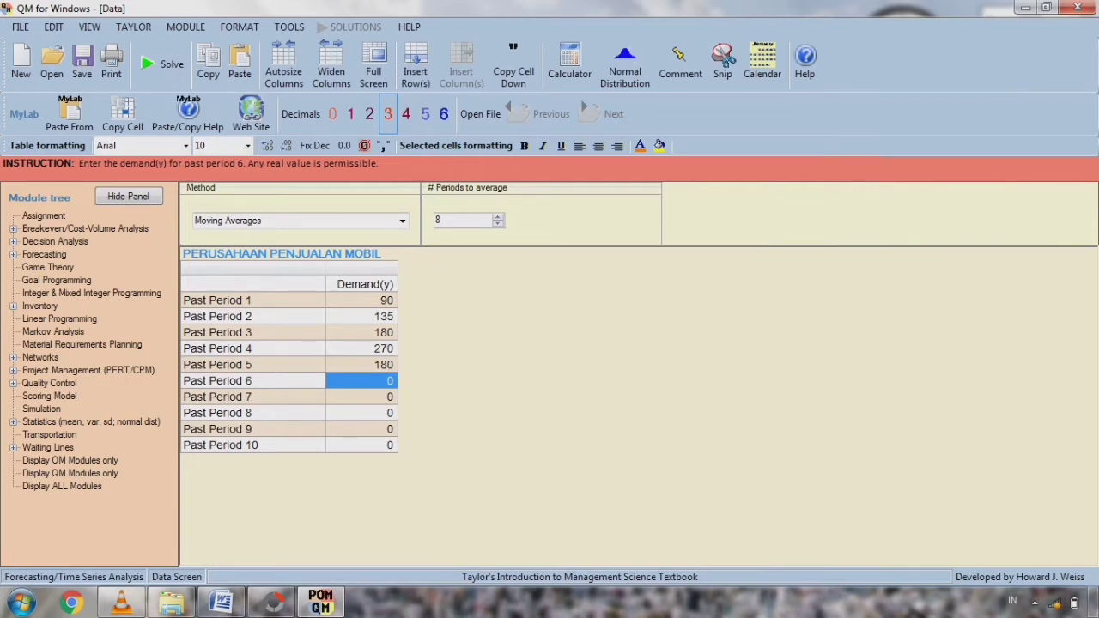
pyautogui.write('360')
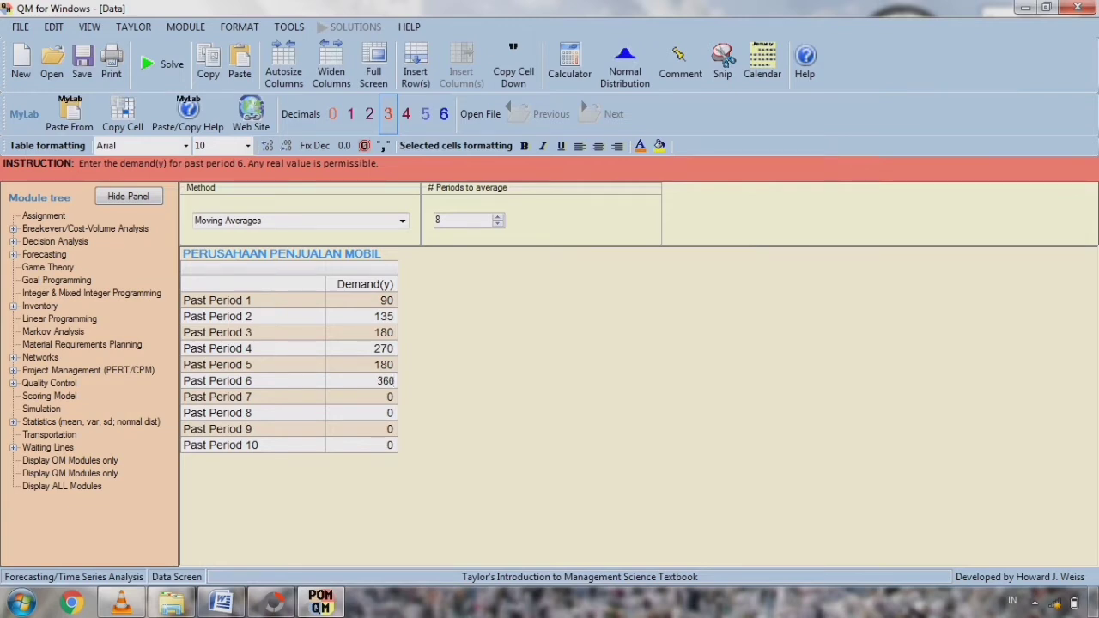
pyautogui.press('Return')
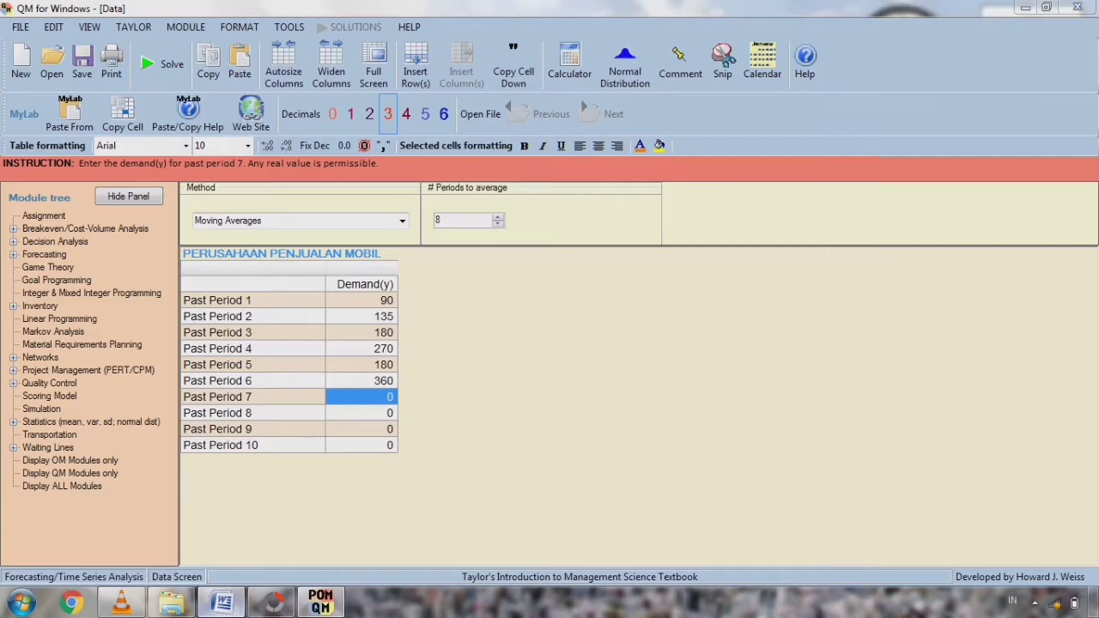
# - Check the seventh month's sales in the Word problem and enter a demand of 360 for Past Period 7 in POM-QM
pyautogui.click(220, 604)
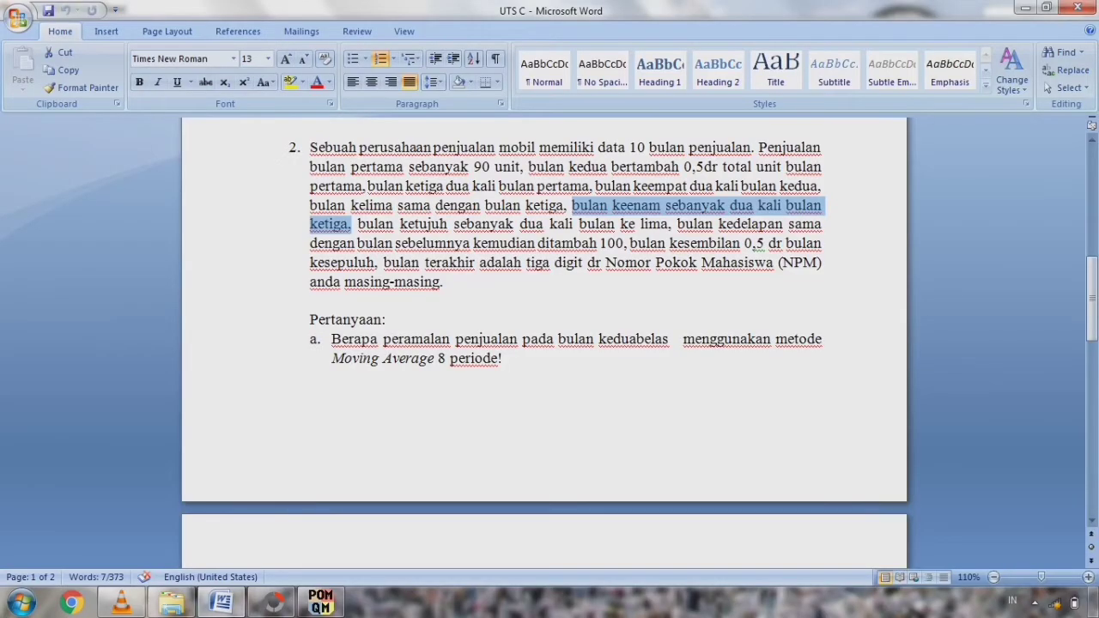
pyautogui.click(358, 225)
pyautogui.moveTo(358, 225); pyautogui.dragTo(677, 225)
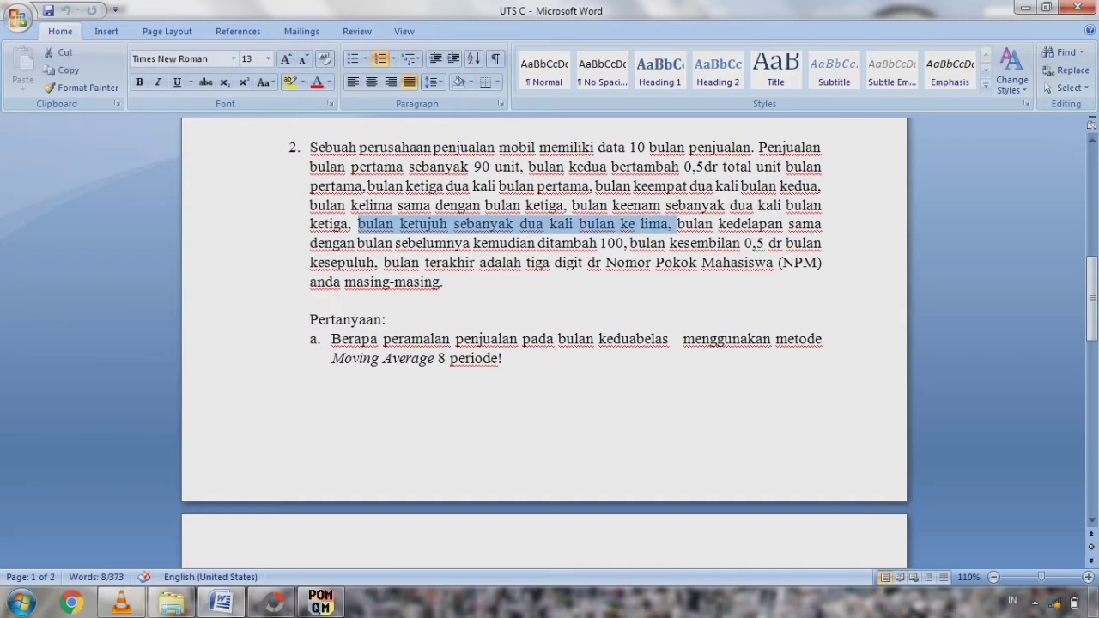
pyautogui.click(320, 602)
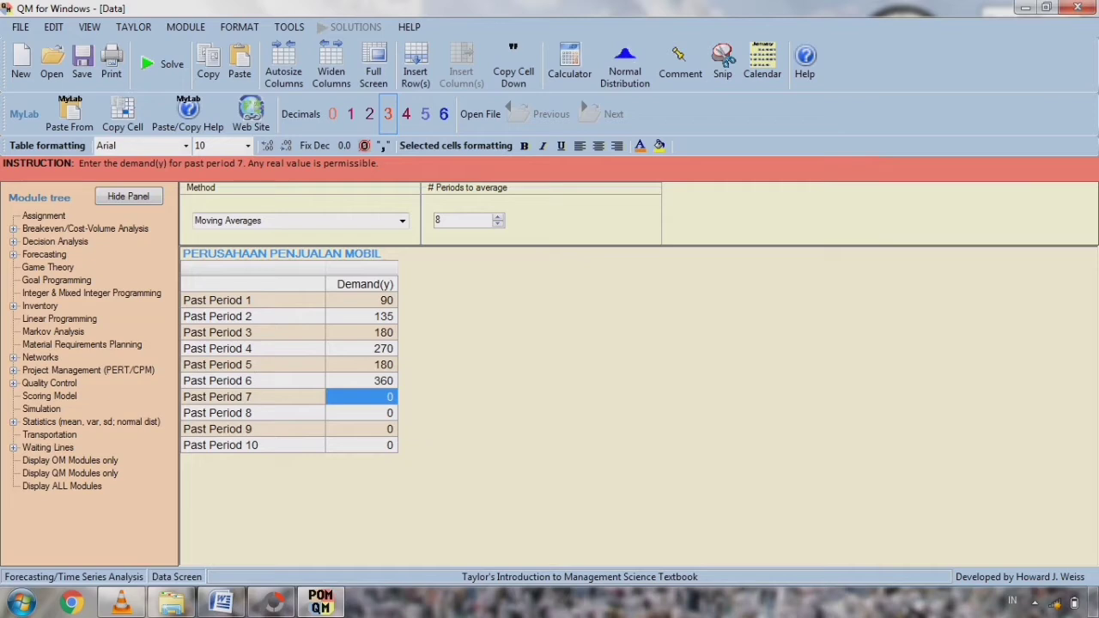
pyautogui.click(361, 380)
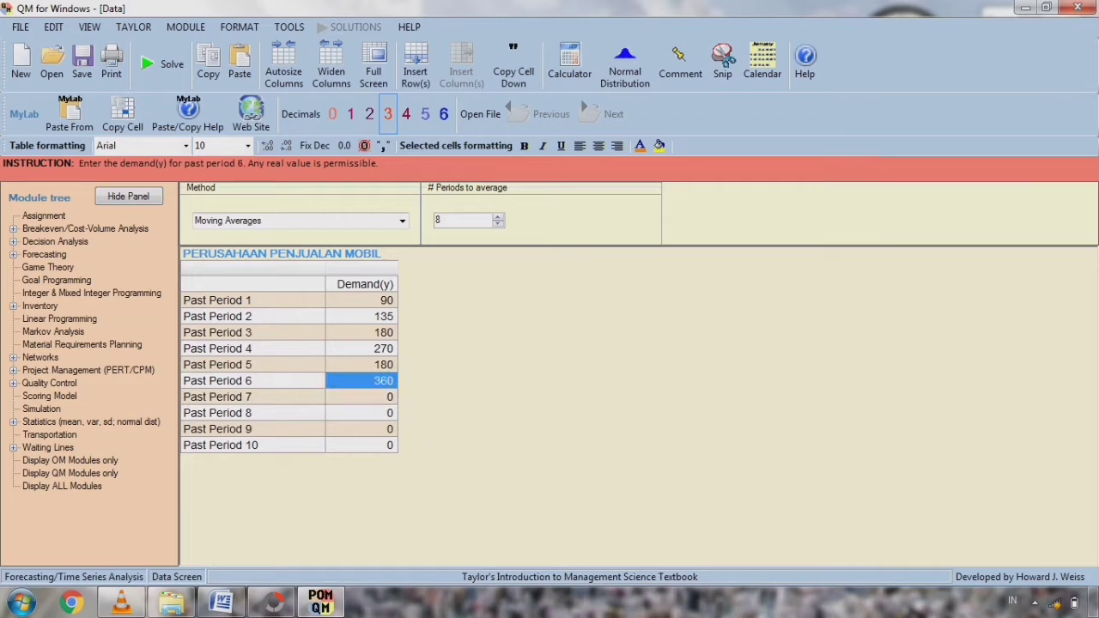
pyautogui.click(362, 397)
pyautogui.write('3')
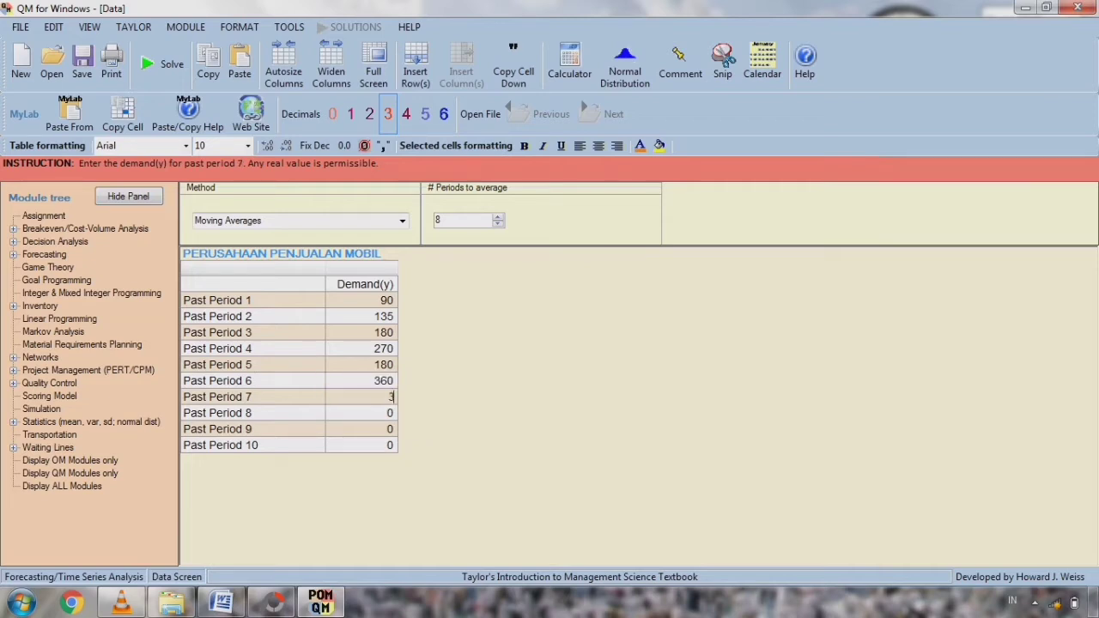
pyautogui.write('60')
pyautogui.press('Return')
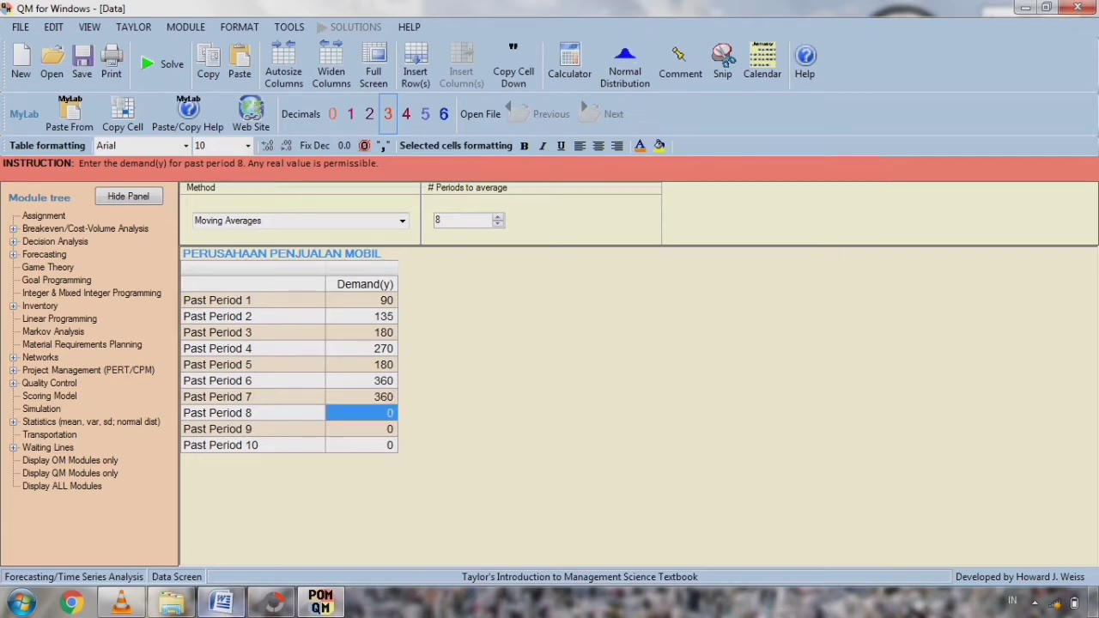
# - Check the eighth month's sales in the Word problem and enter a demand of 460 for Past Period 8 in POM-QM
pyautogui.click(221, 602)
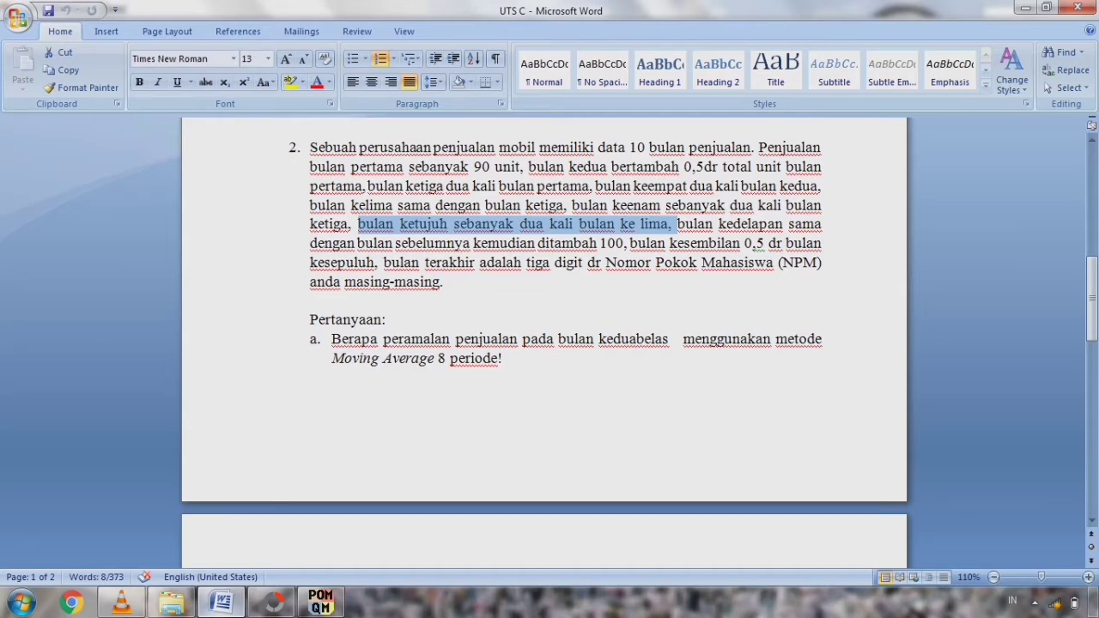
pyautogui.click(220, 602)
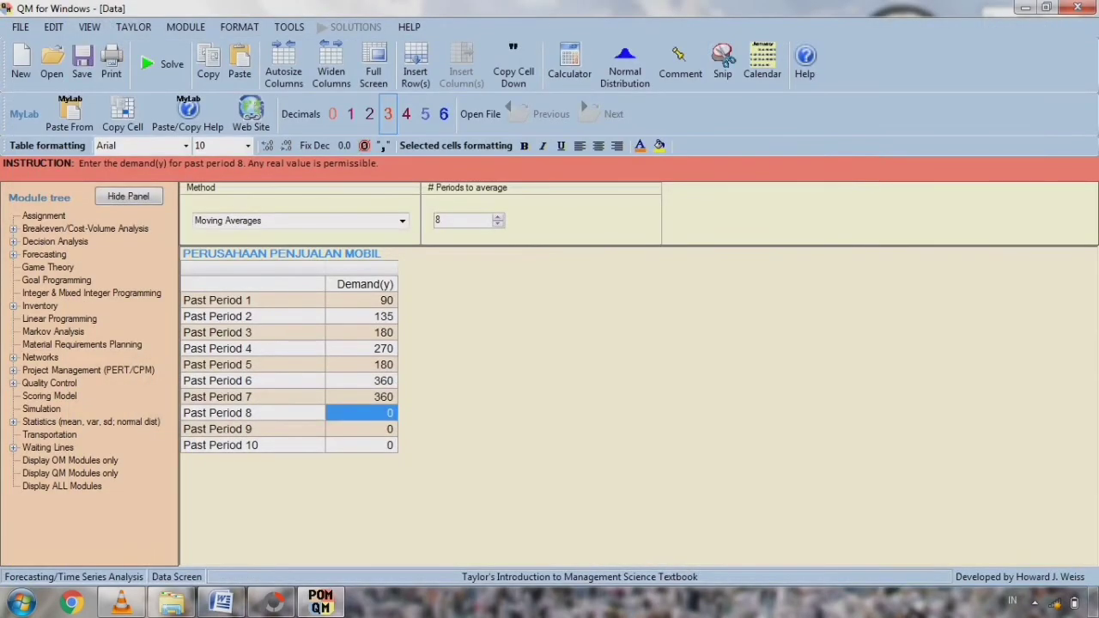
pyautogui.click(362, 397)
pyautogui.click(361, 413)
pyautogui.write('46')
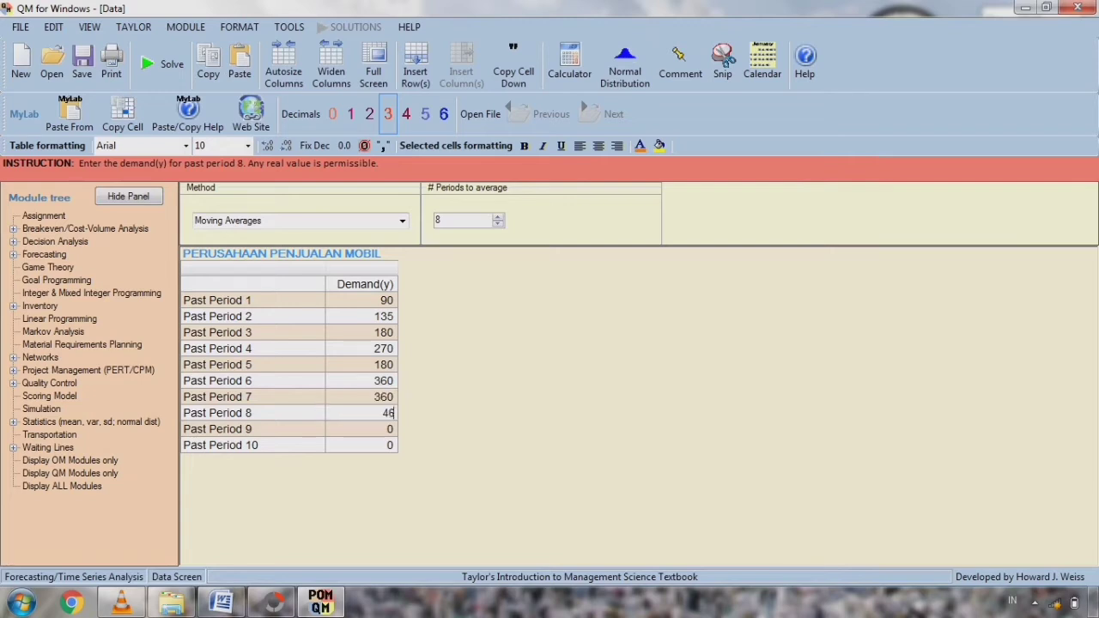
pyautogui.write('0')
# - Check the last two months in the Word problem, and enter demands of 220 for Past Period 10 and 110 for Past Period 9
pyautogui.click(221, 603)
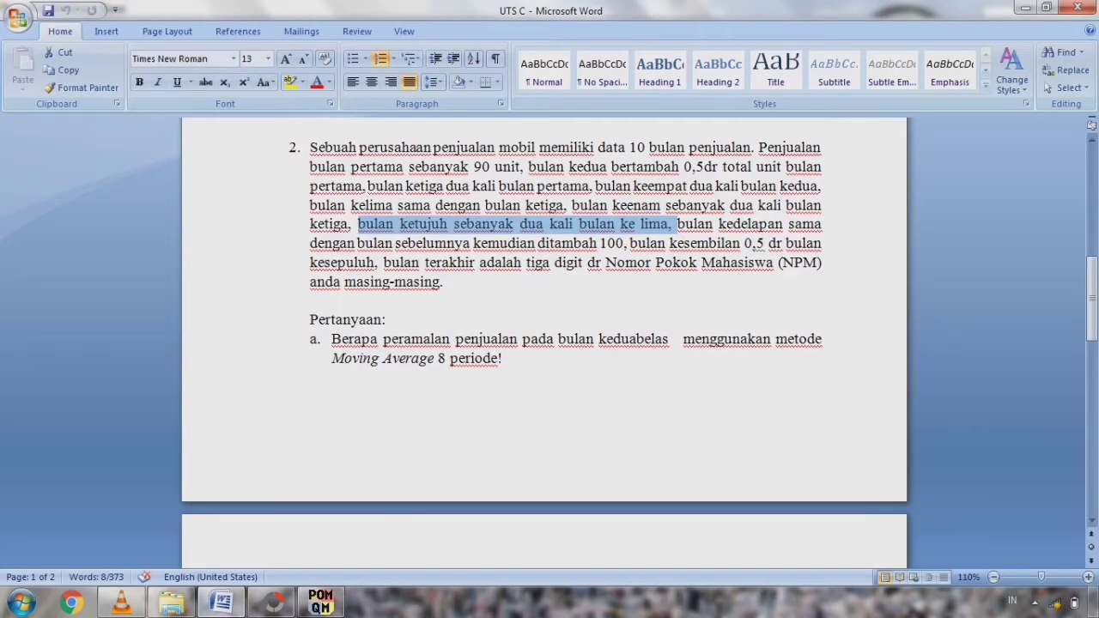
pyautogui.moveTo(630, 244); pyautogui.dragTo(378, 263)
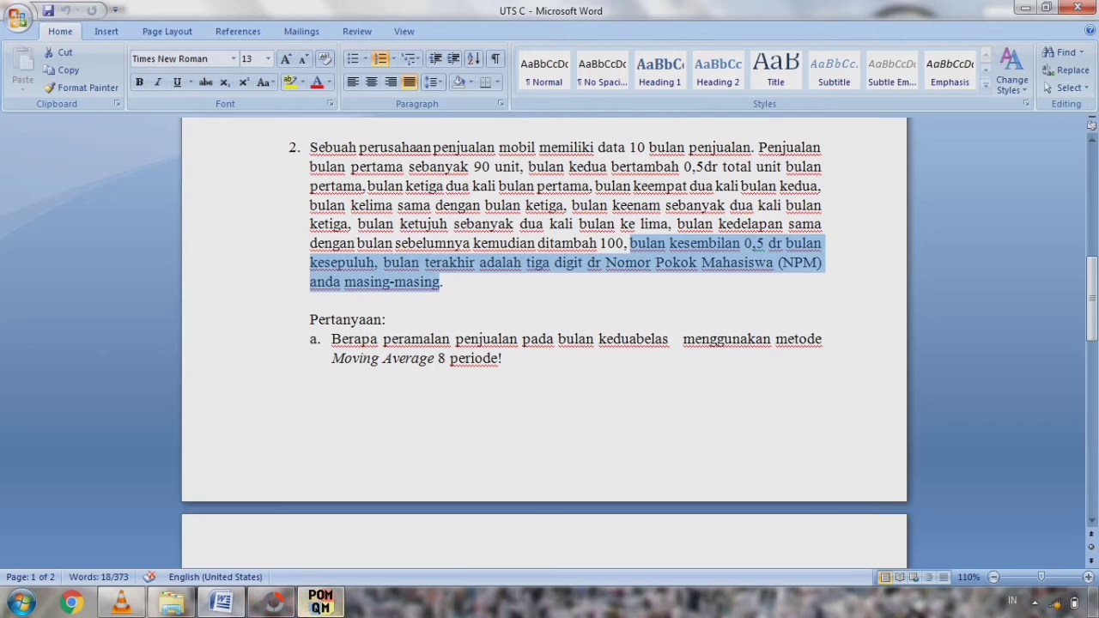
pyautogui.moveTo(320, 601)
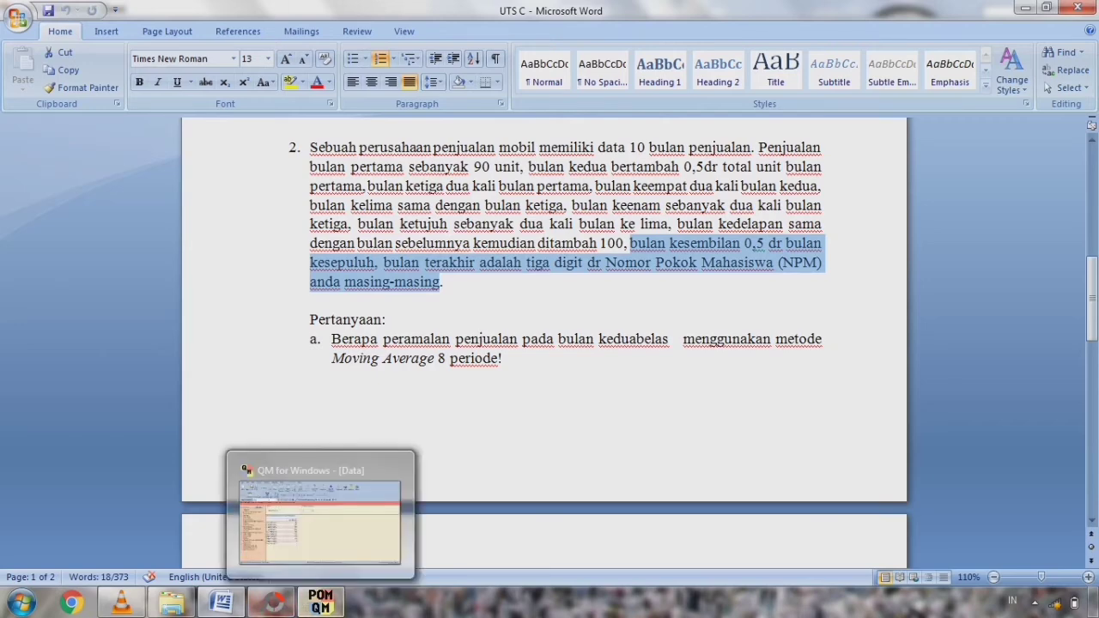
pyautogui.click(321, 602)
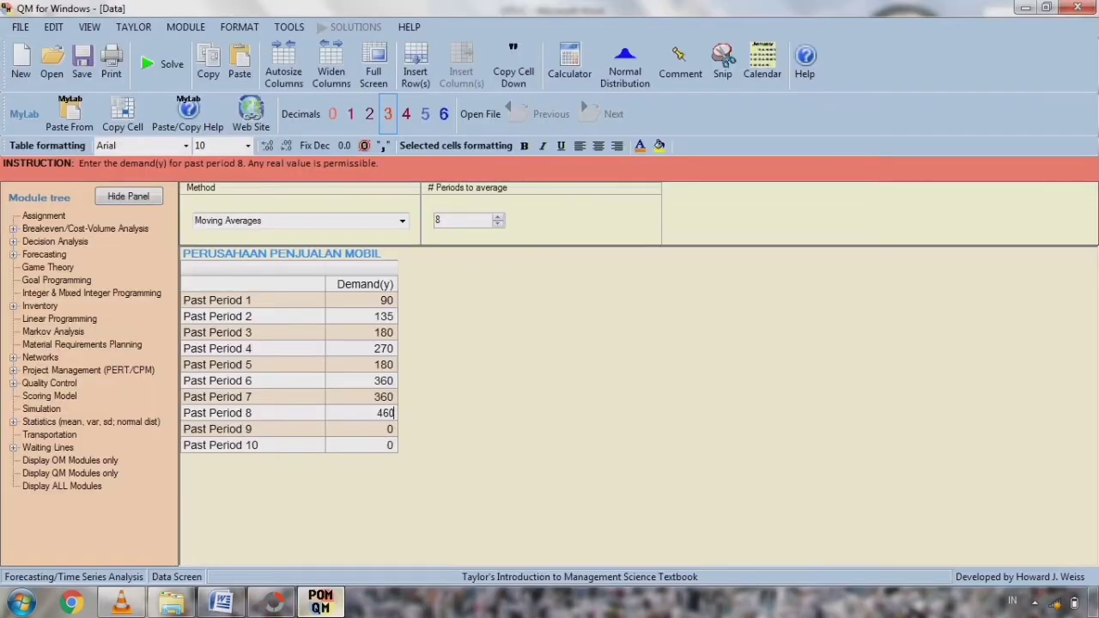
pyautogui.click(362, 445)
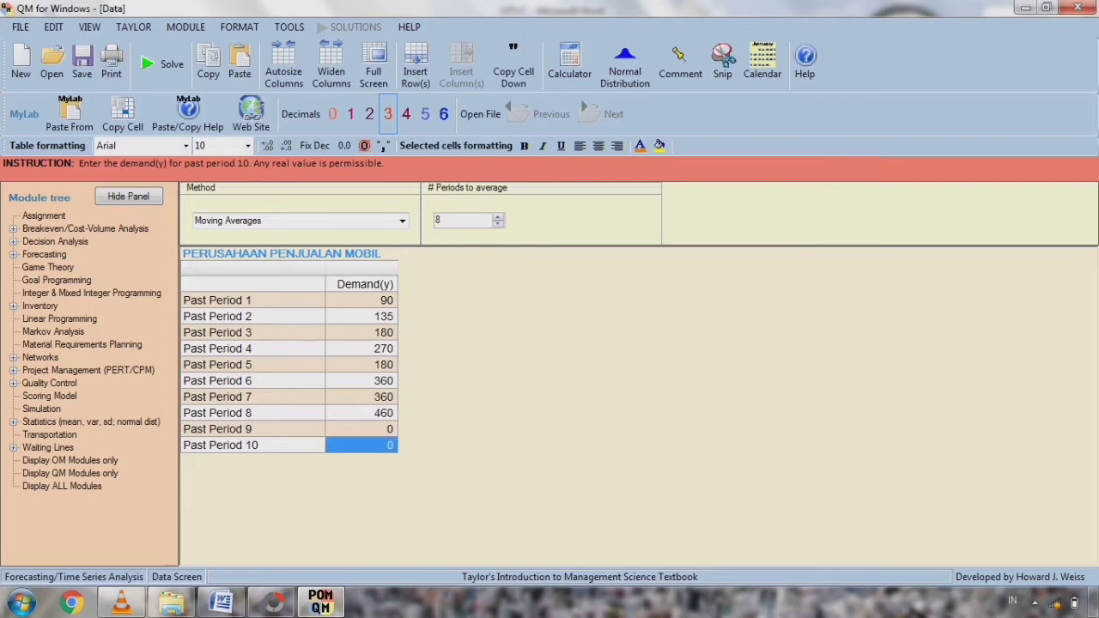
pyautogui.write('22')
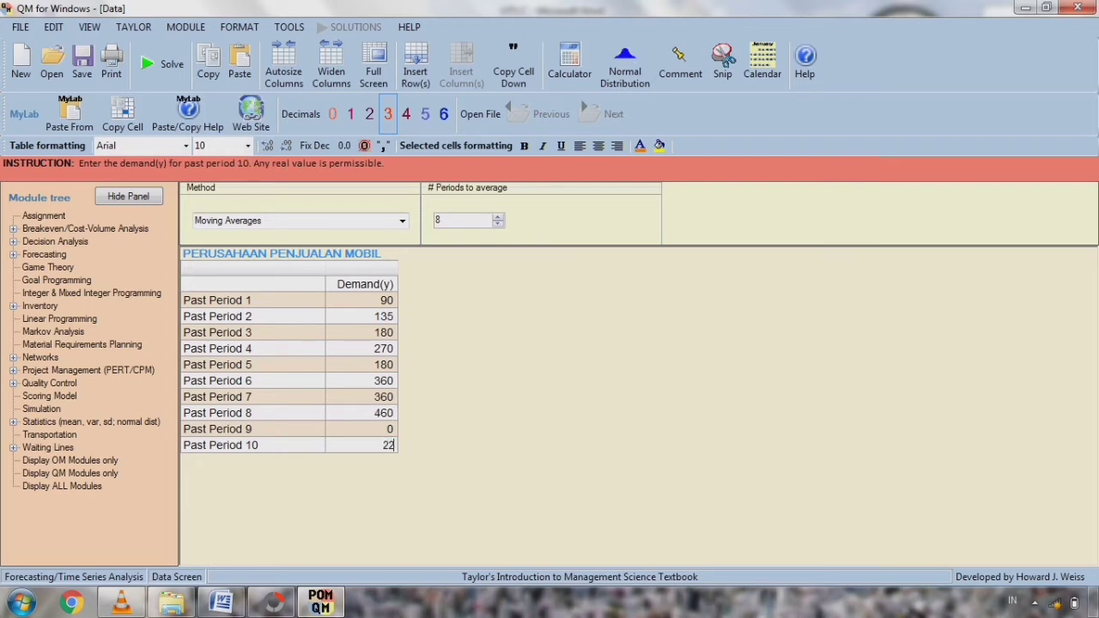
pyautogui.write('0')
pyautogui.click(362, 429)
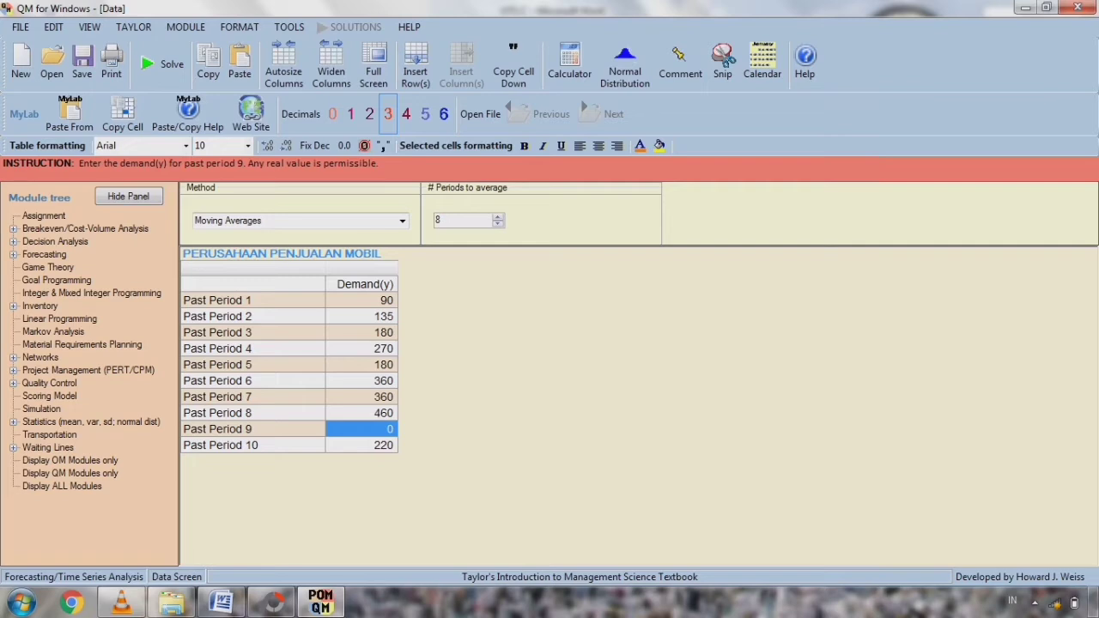
pyautogui.write('11')
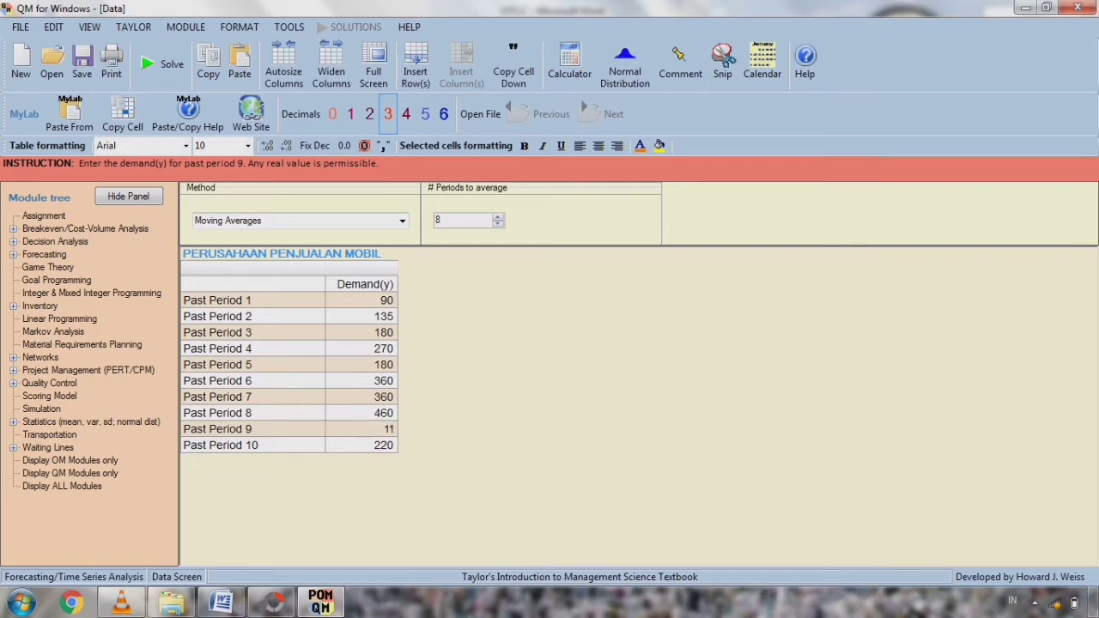
pyautogui.write('0')
pyautogui.click(252, 284)
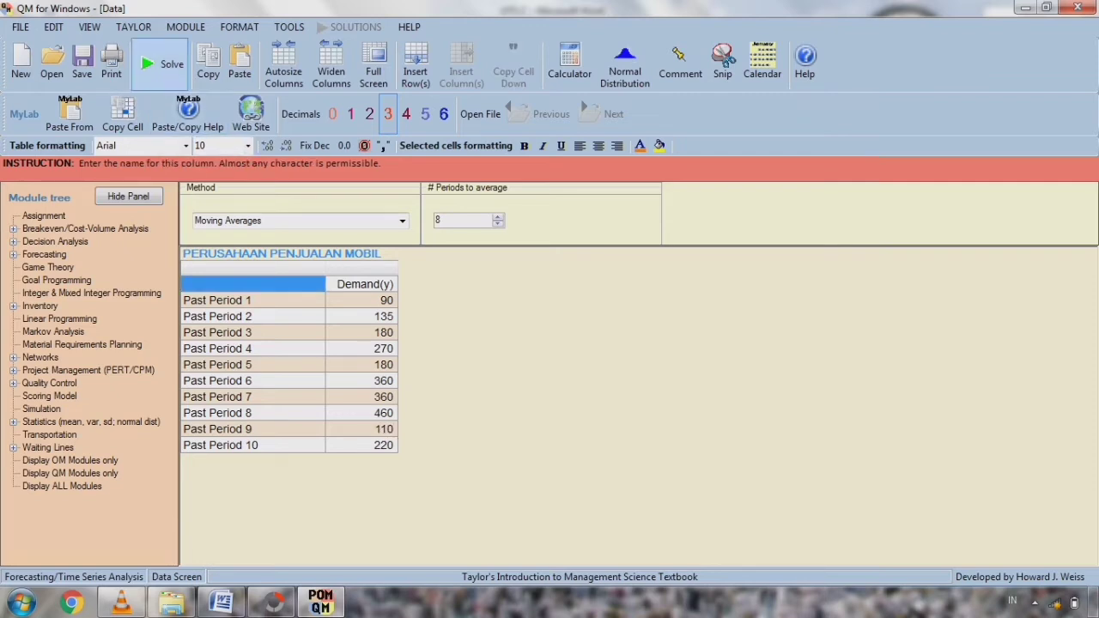
# - Solve the moving average problem and locate the next period forecast in the results
pyautogui.click(159, 63)
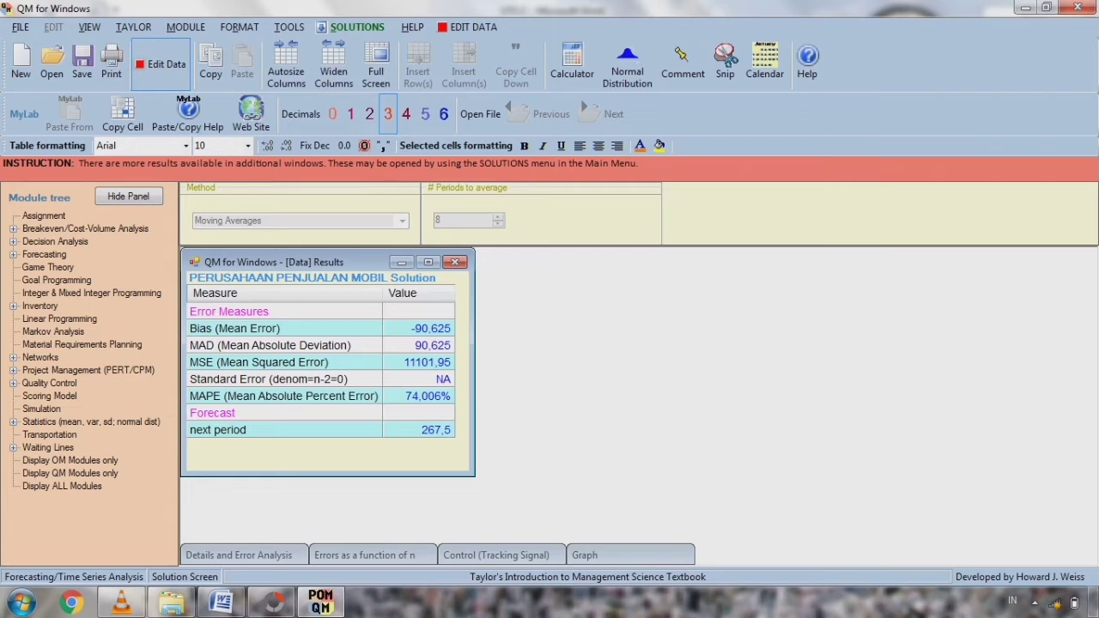
pyautogui.click(419, 430)
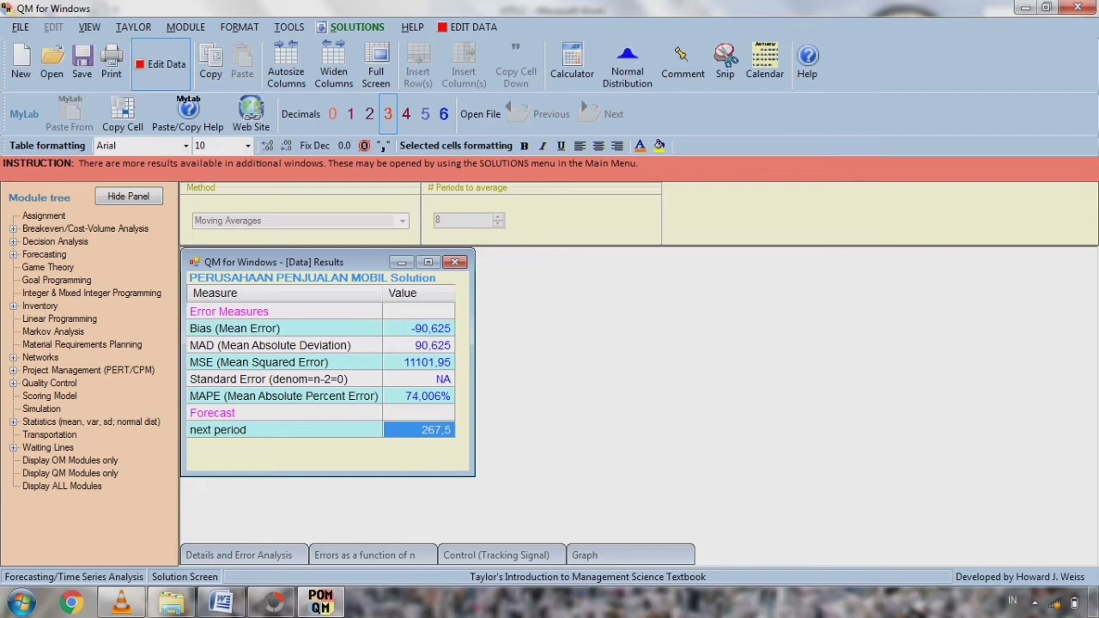
pyautogui.click(284, 430)
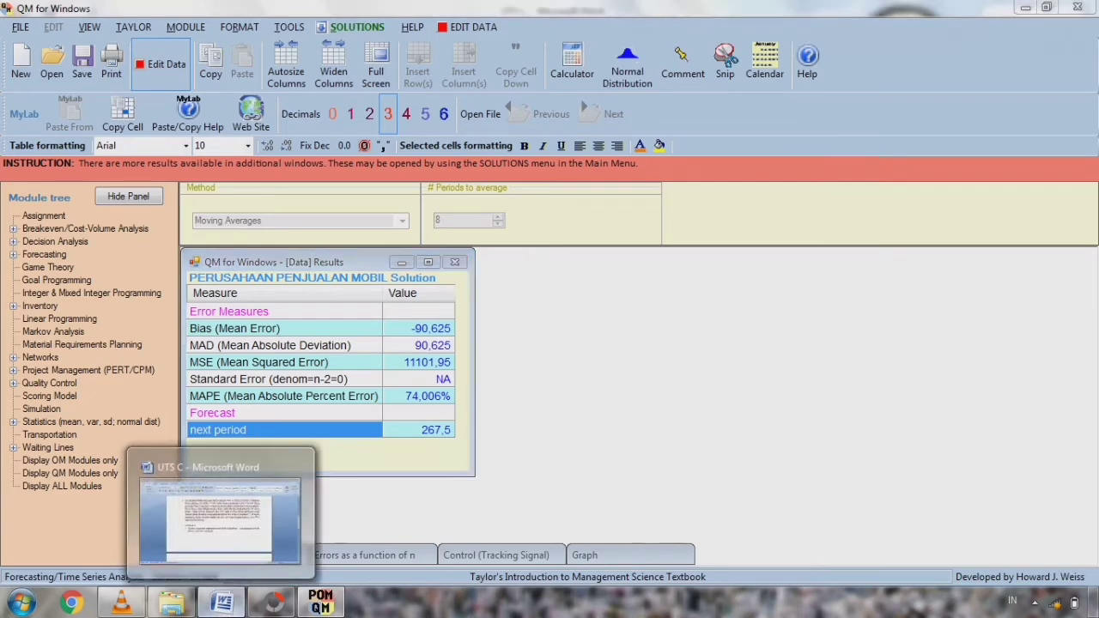
# - Compare question a in Word, on the twelfth month's sales forecast, with the next period forecast in the POM-QM results
pyautogui.click(222, 604)
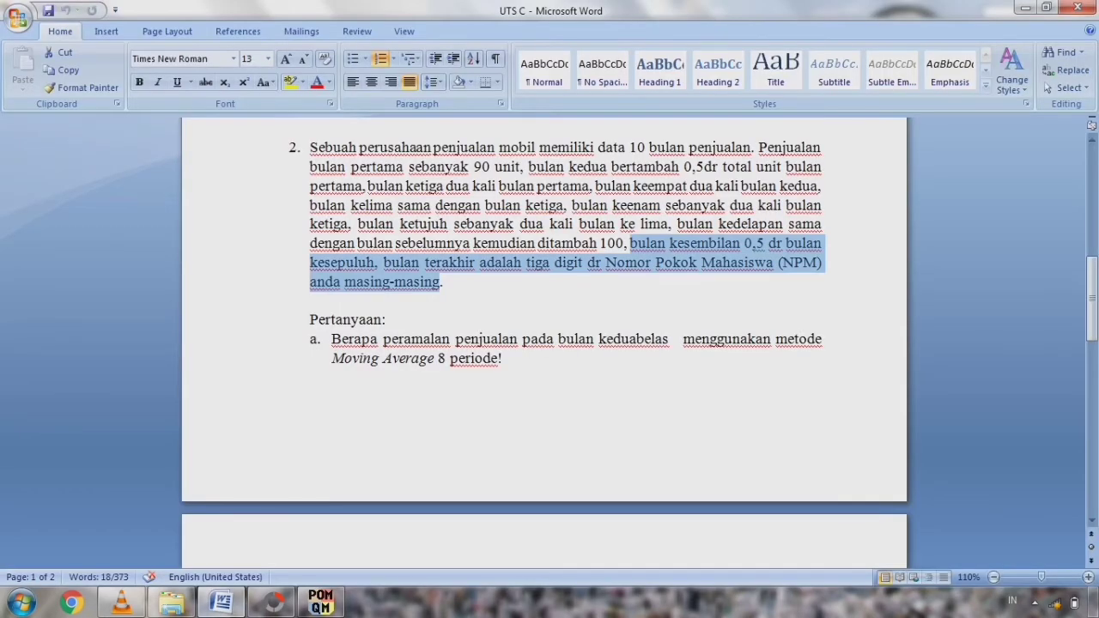
pyautogui.moveTo(331, 339); pyautogui.dragTo(684, 340)
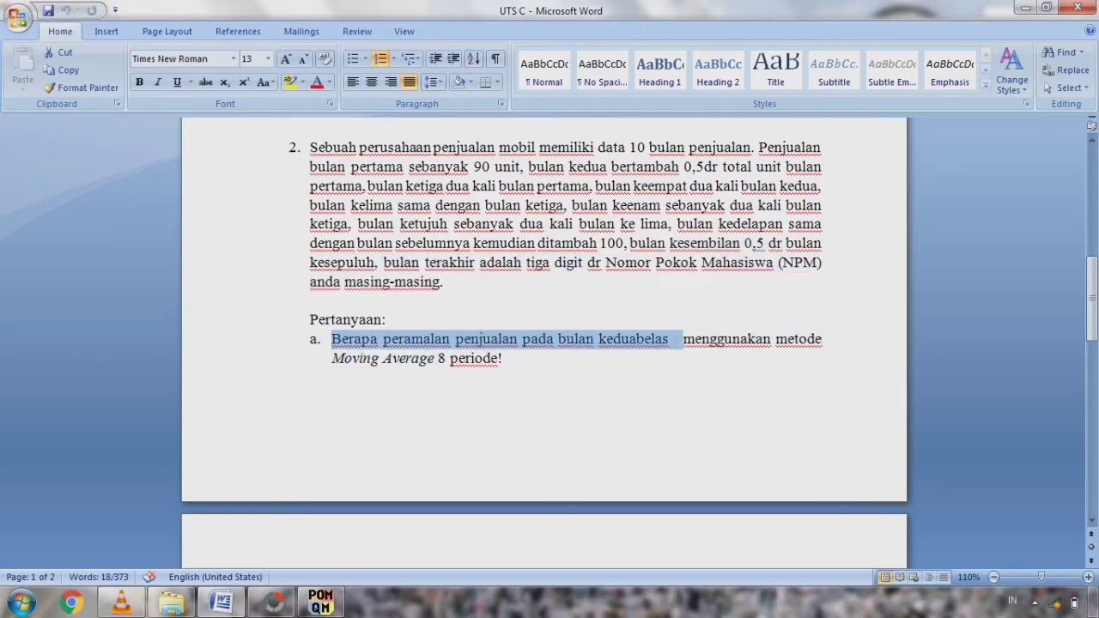
pyautogui.click(321, 601)
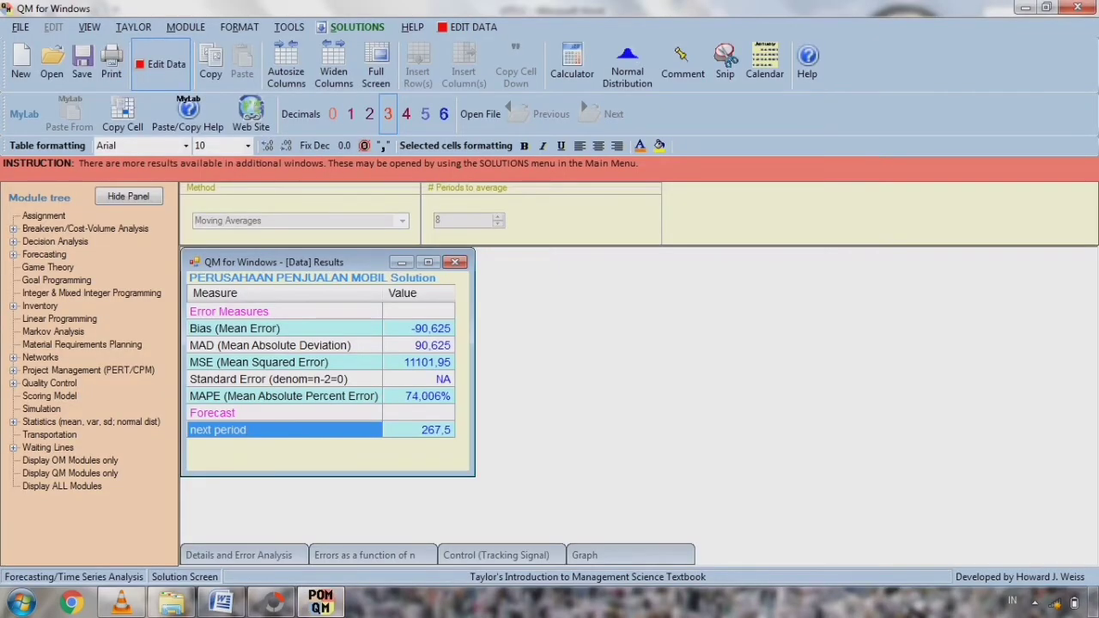
pyautogui.click(419, 430)
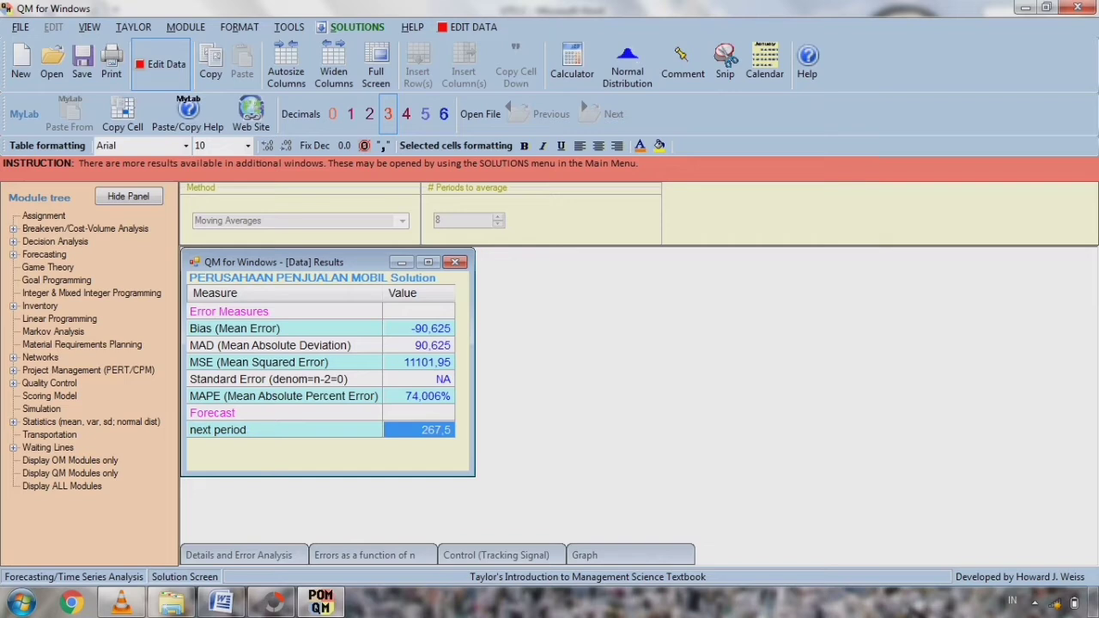
pyautogui.click(221, 602)
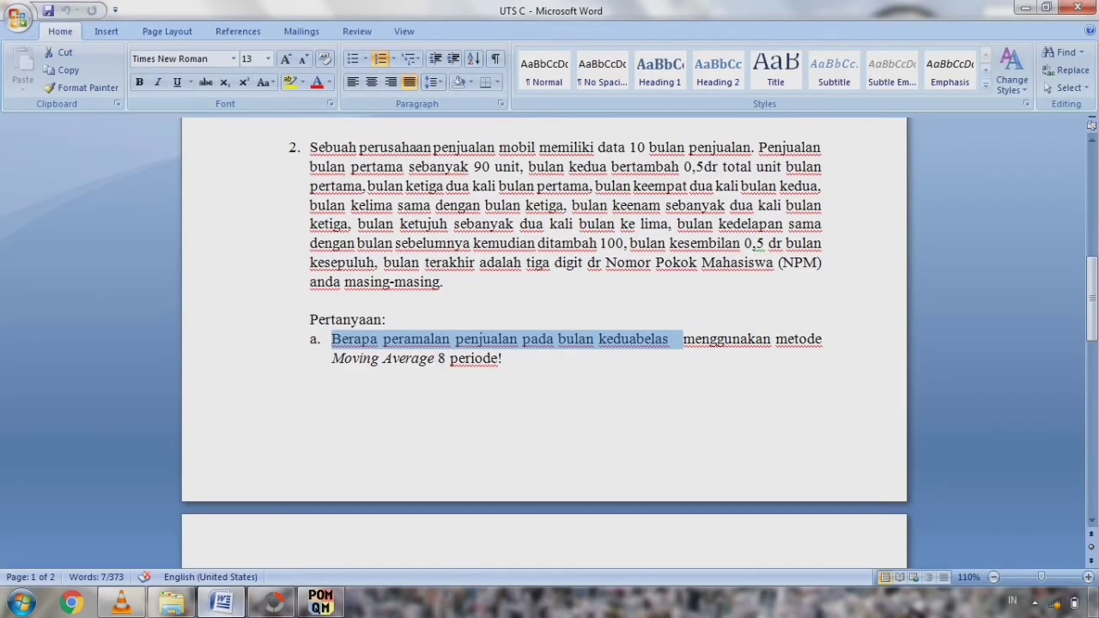
pyautogui.click(321, 602)
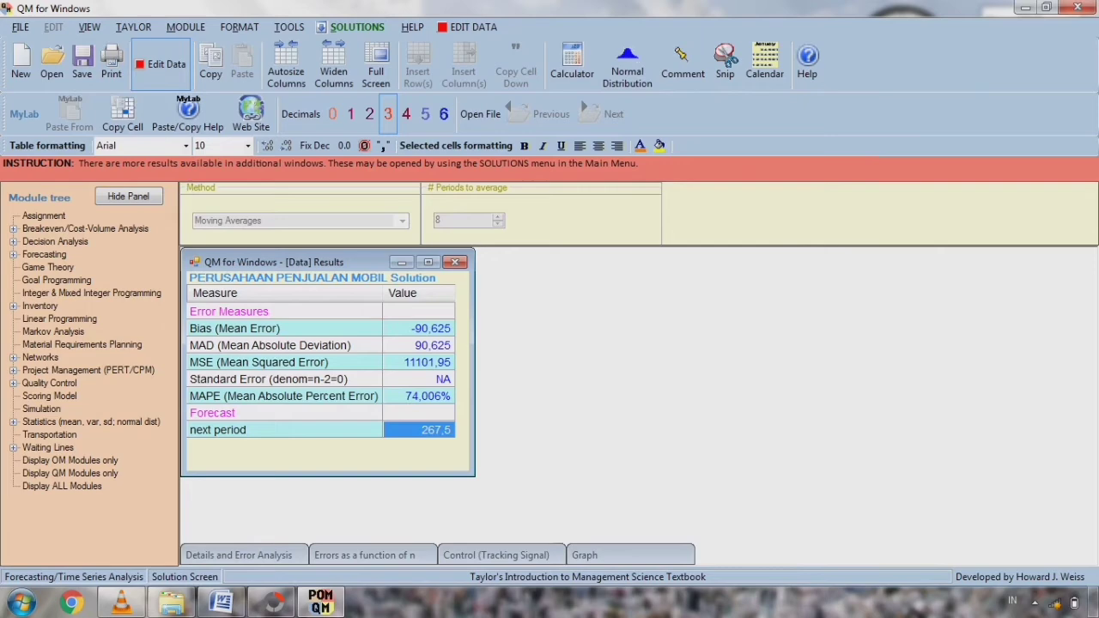
# - Capture the full screen of the POM-QM moving average results with PhotoScape, check the capture in its editor, and return to POM-QM
pyautogui.click(273, 603)
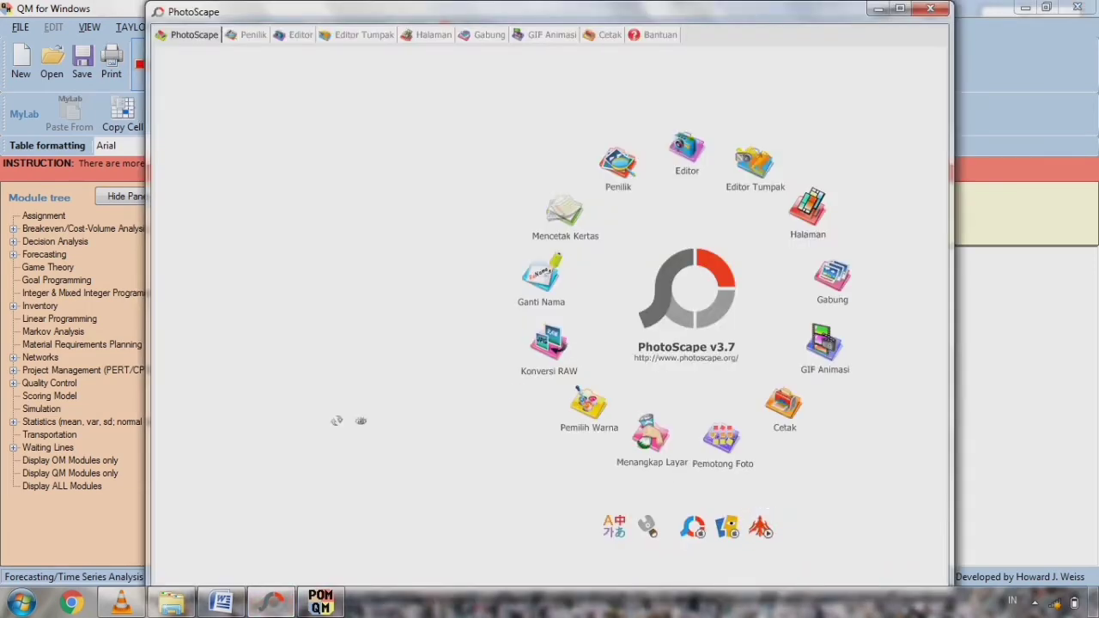
pyautogui.click(650, 436)
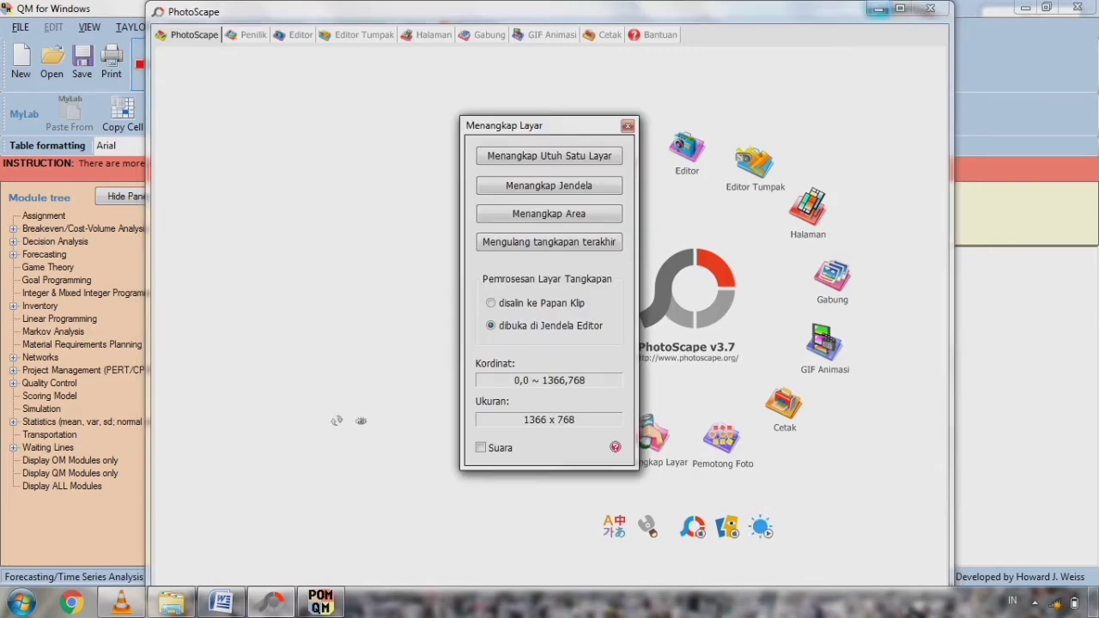
pyautogui.click(878, 9)
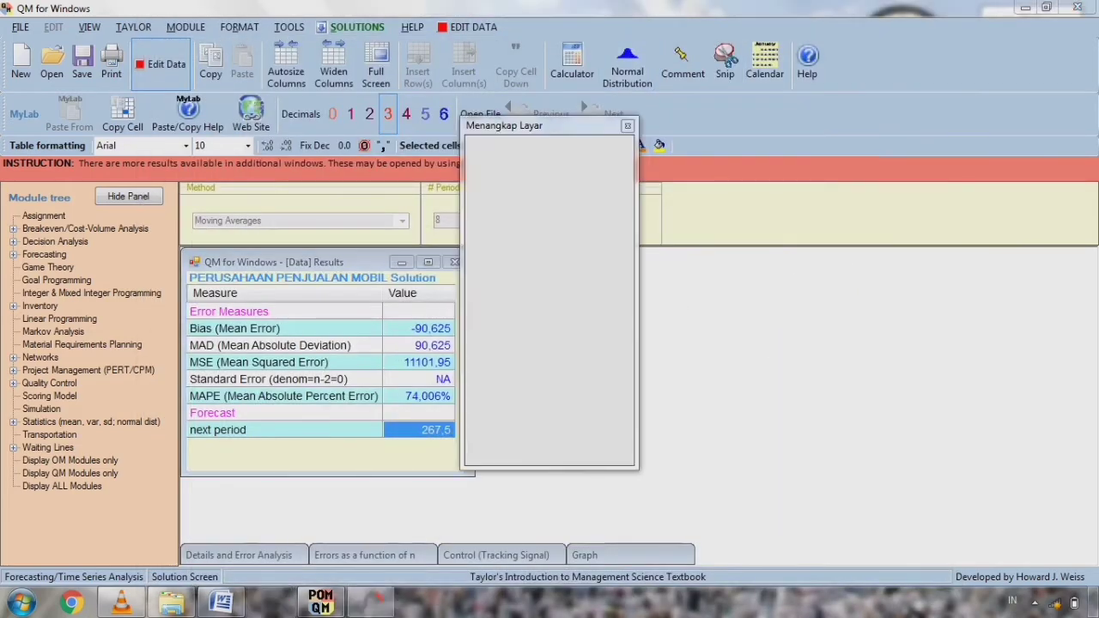
pyautogui.moveTo(550, 125); pyautogui.dragTo(475, 609)
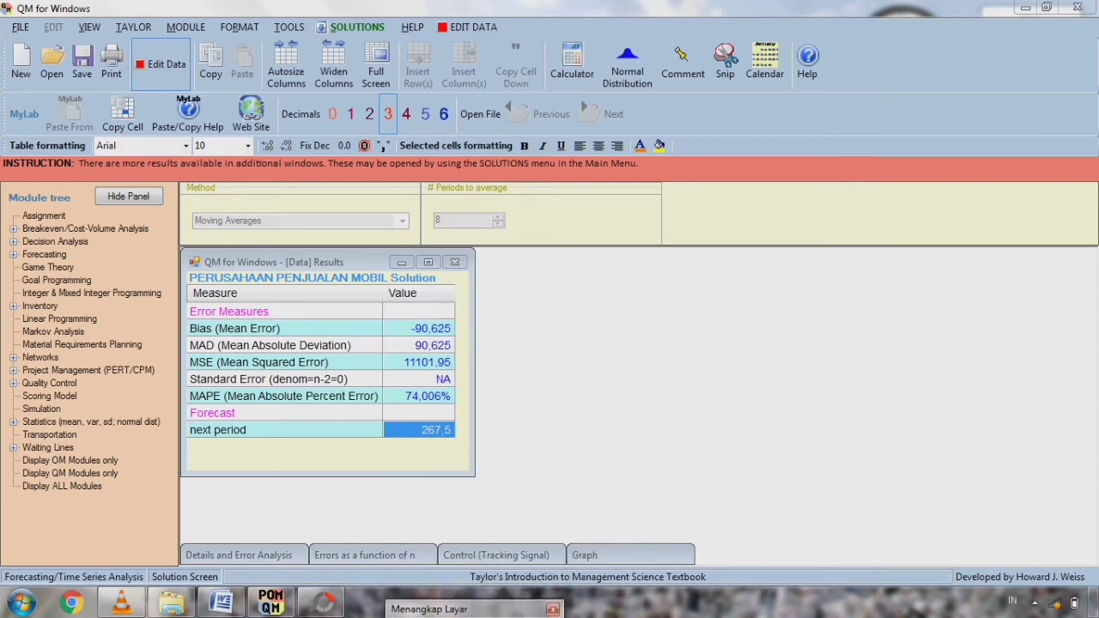
pyautogui.click(323, 604)
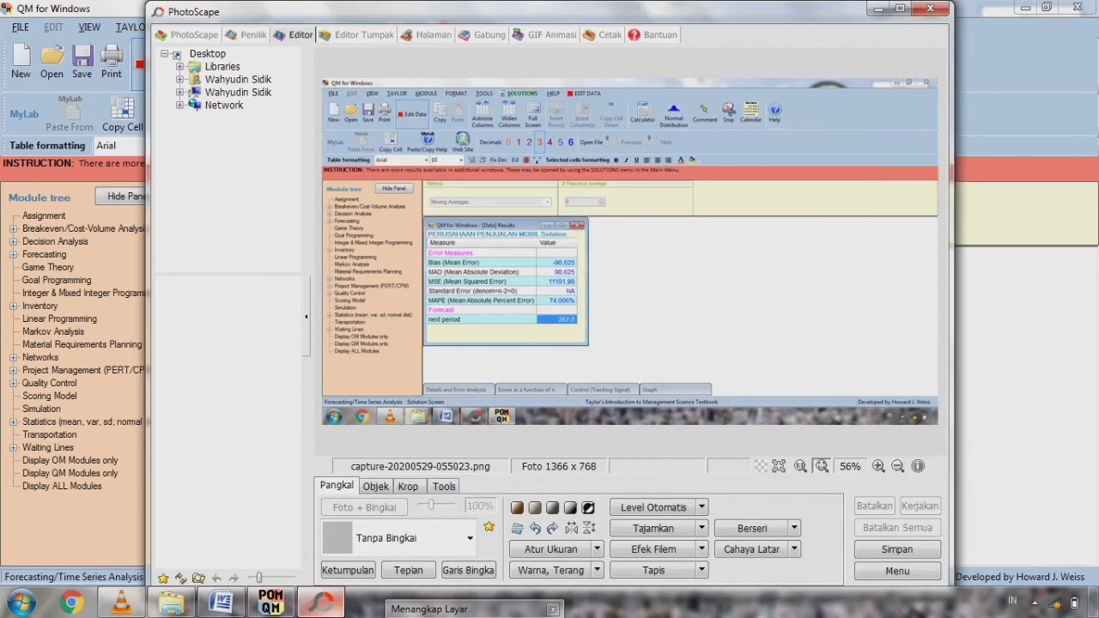
pyautogui.click(323, 604)
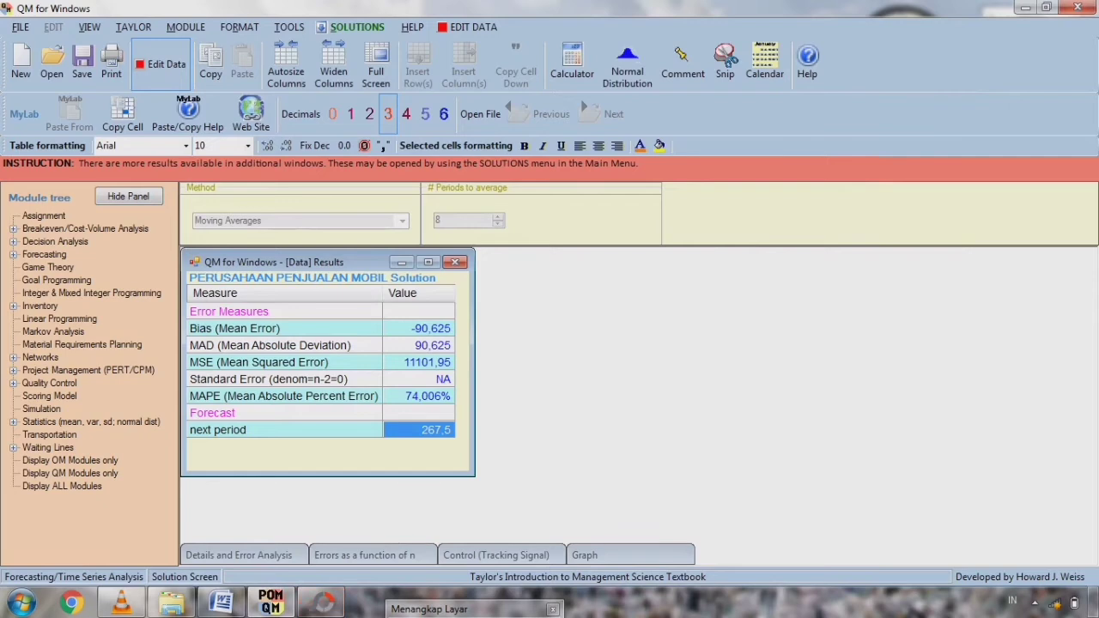
# - Return to the problem data and copy the demand values of Past Periods 1 to 10
pyautogui.click(163, 67)
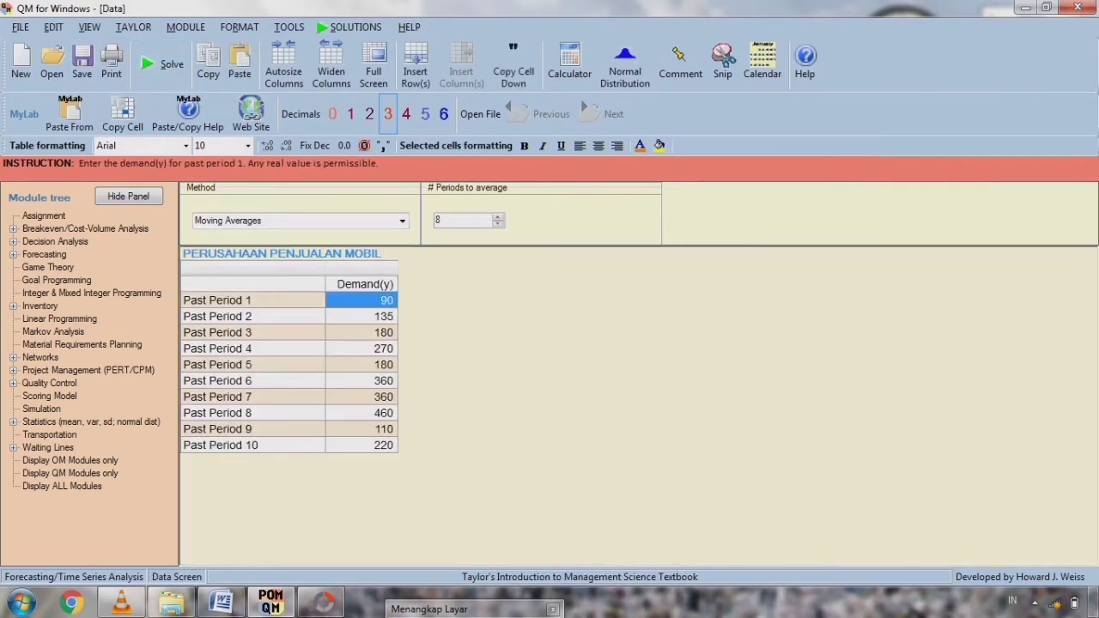
pyautogui.hotkey('shift', 'Down')
pyautogui.hotkey('shift', 'Down')
pyautogui.hotkey('shift', 'Down')
pyautogui.hotkey('shift', 'Down')
pyautogui.hotkey('shift', 'Down')
pyautogui.hotkey('shift', 'Down')
pyautogui.hotkey('shift', 'Down')
pyautogui.hotkey('shift', 'Down')
pyautogui.hotkey('shift', 'Down')
pyautogui.hotkey('ctrl', 'c')
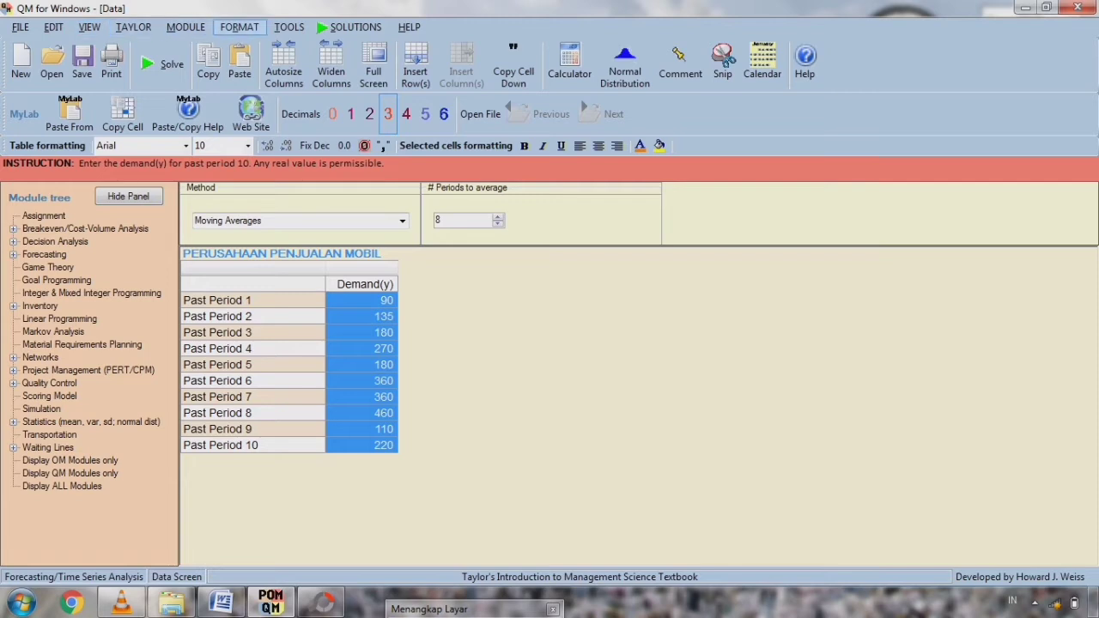
# - Start a new Time Series Analysis data set in the Forecasting module
pyautogui.click(185, 28)
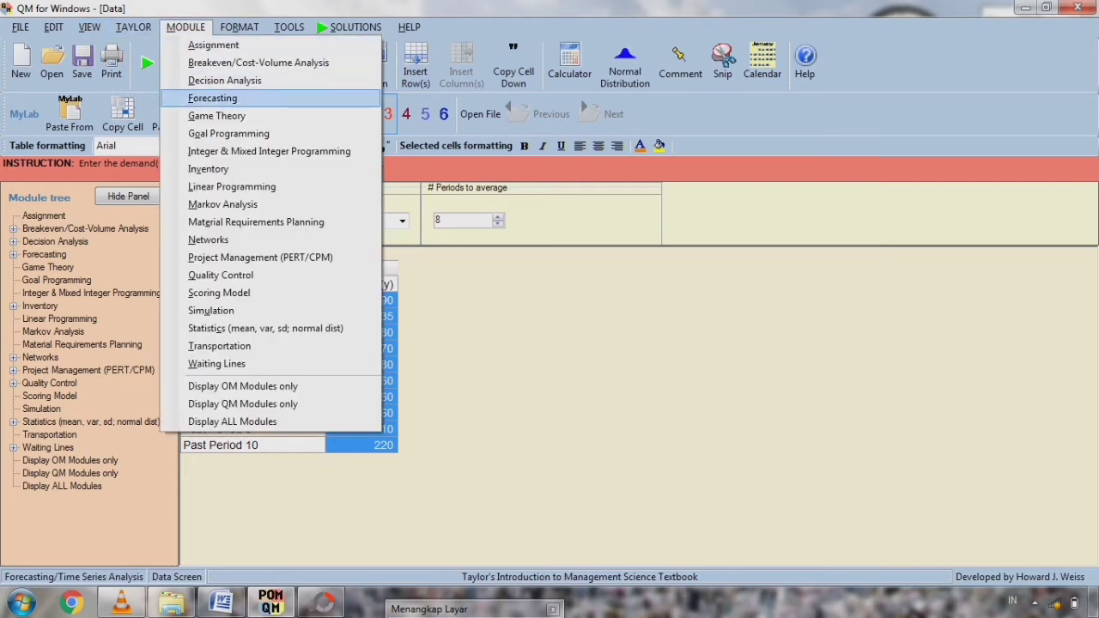
pyautogui.press('Return')
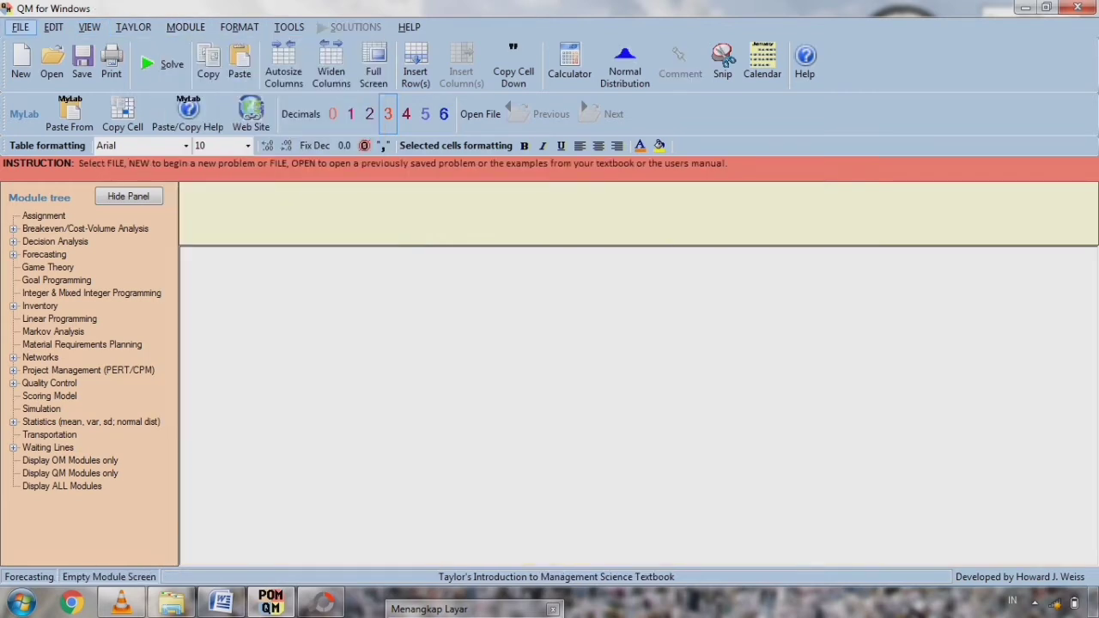
pyautogui.click(20, 63)
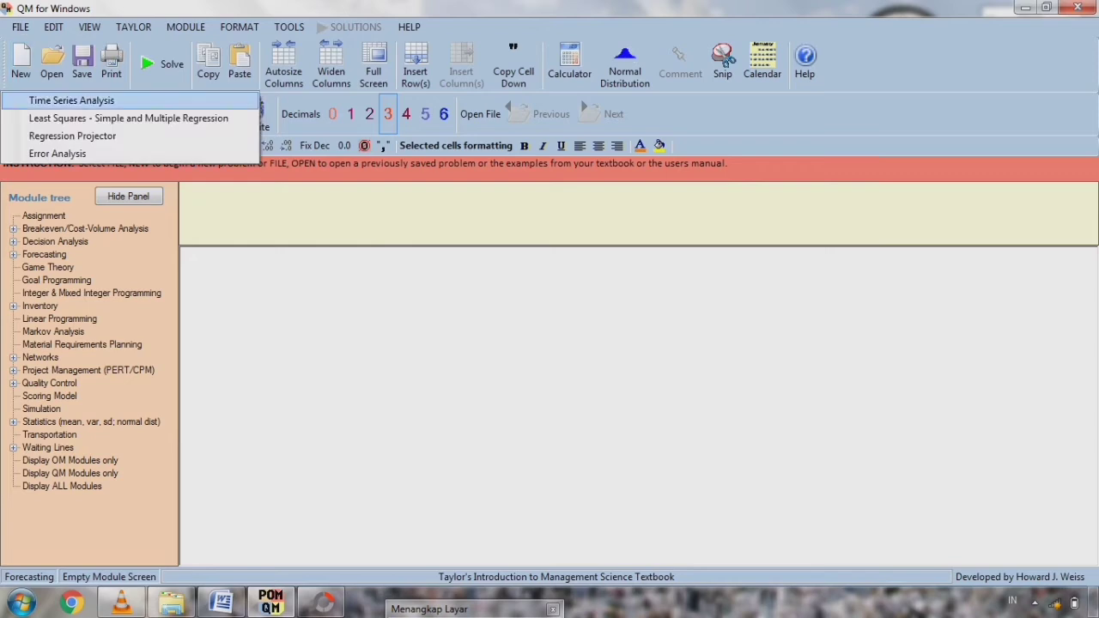
pyautogui.press('Return')
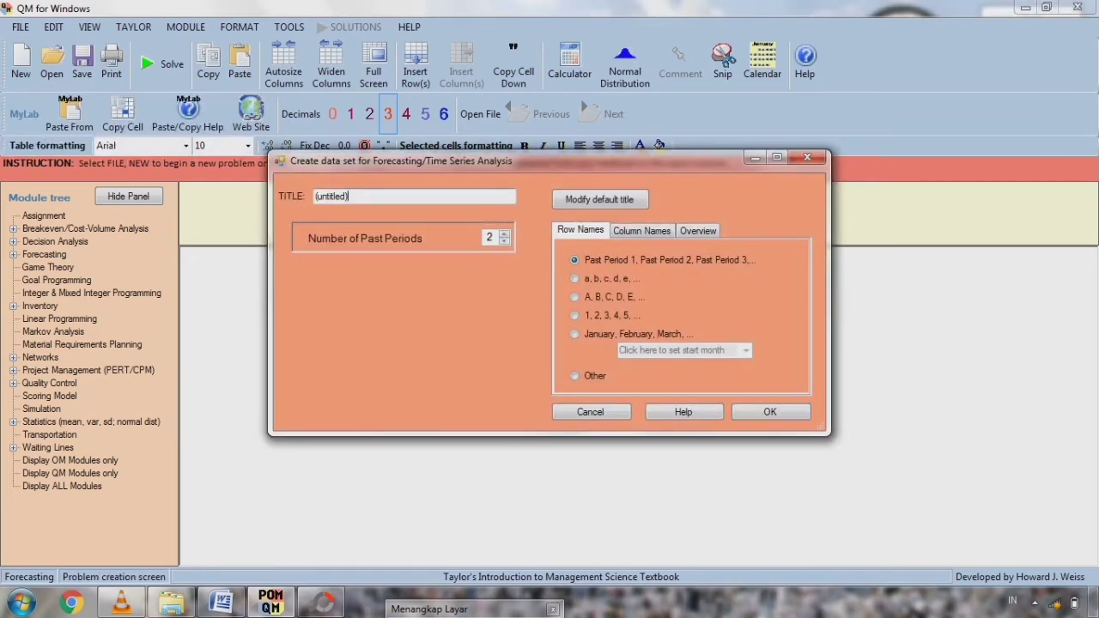
# - Clear the default title, check problem 2 in Word, and title the data set PERUSAHAAN PENJUALAN MOBIL in POM-QM
pyautogui.press('BackSpace')
pyautogui.press('BackSpace')
pyautogui.press('BackSpace')
pyautogui.press('BackSpace')
pyautogui.press('BackSpace')
pyautogui.press('BackSpace')
pyautogui.press('BackSpace')
pyautogui.press('BackSpace')
pyautogui.press('BackSpace')
pyautogui.press('BackSpace')
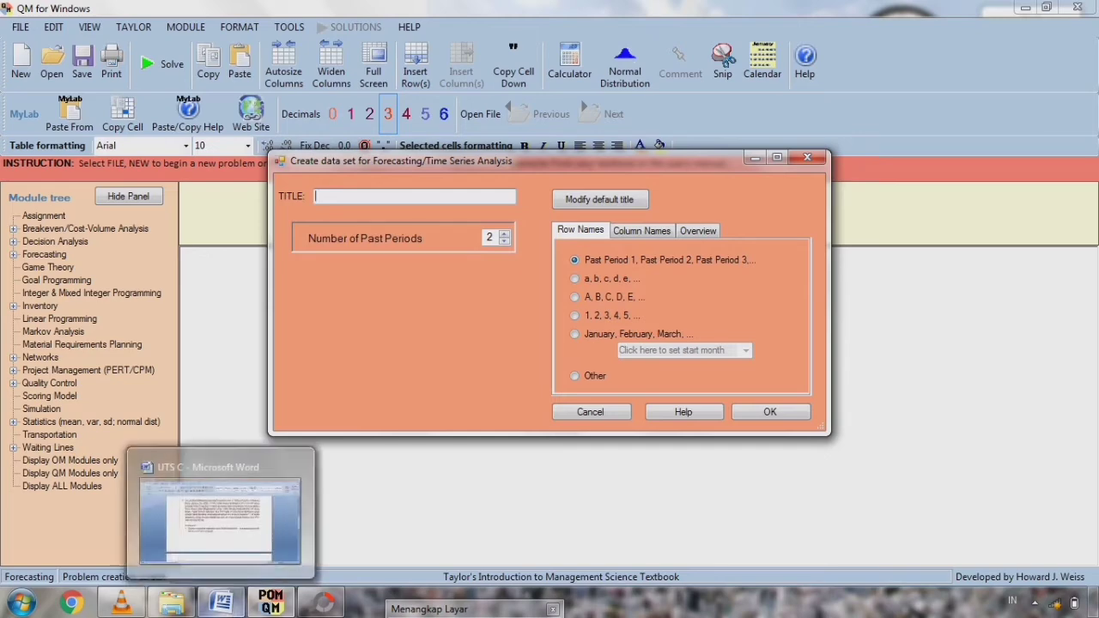
pyautogui.click(221, 602)
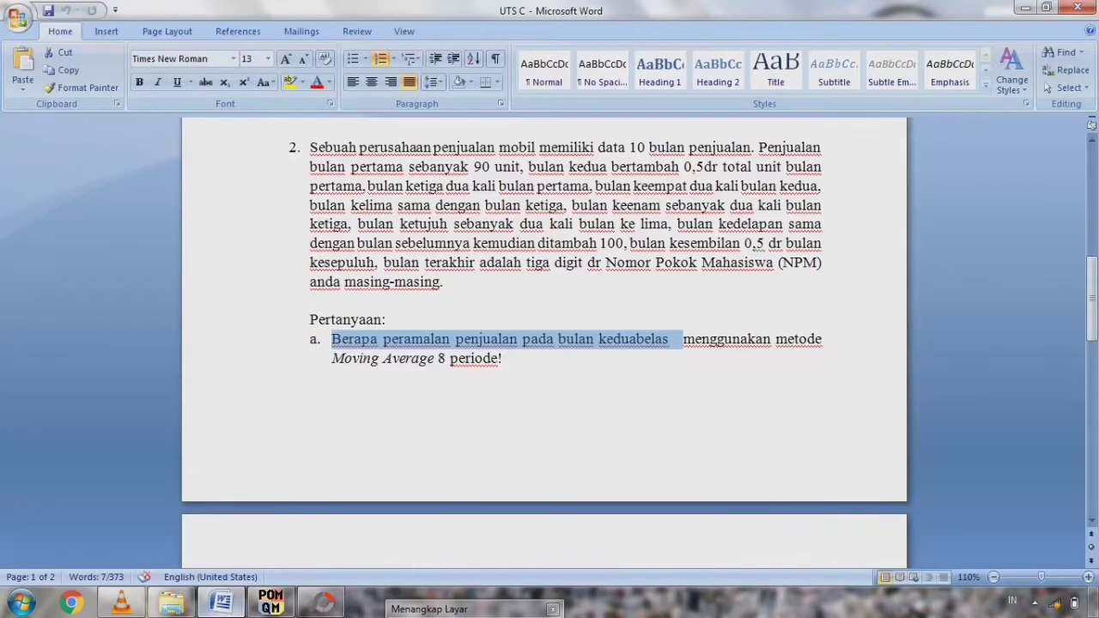
pyautogui.hotkey('alt', 'Tab')
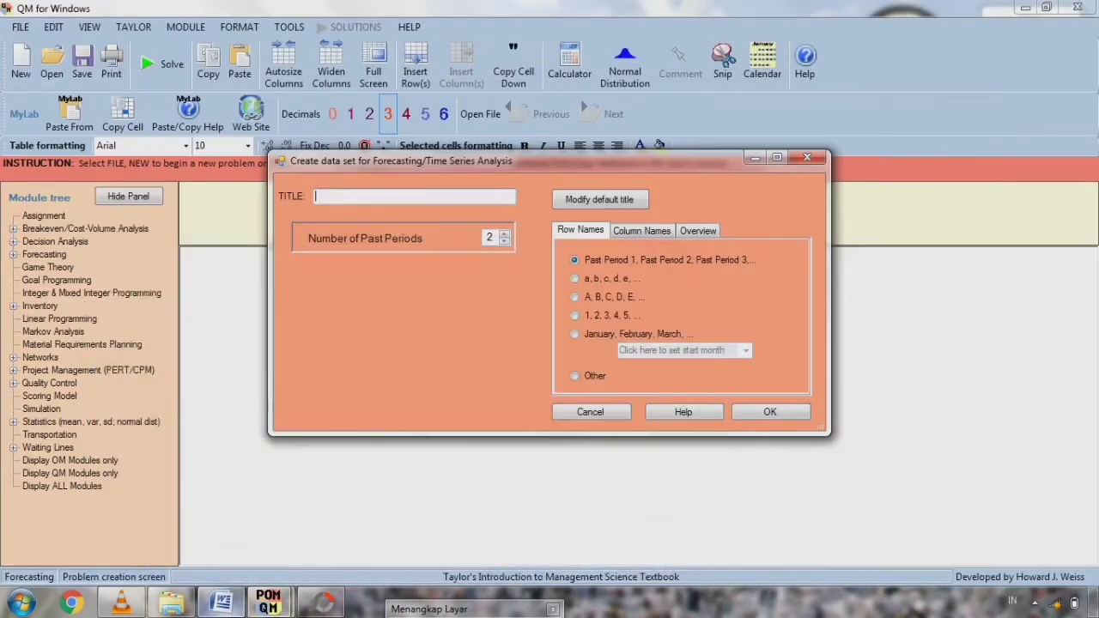
pyautogui.write('PERUSAHAAN PENJUALAN')
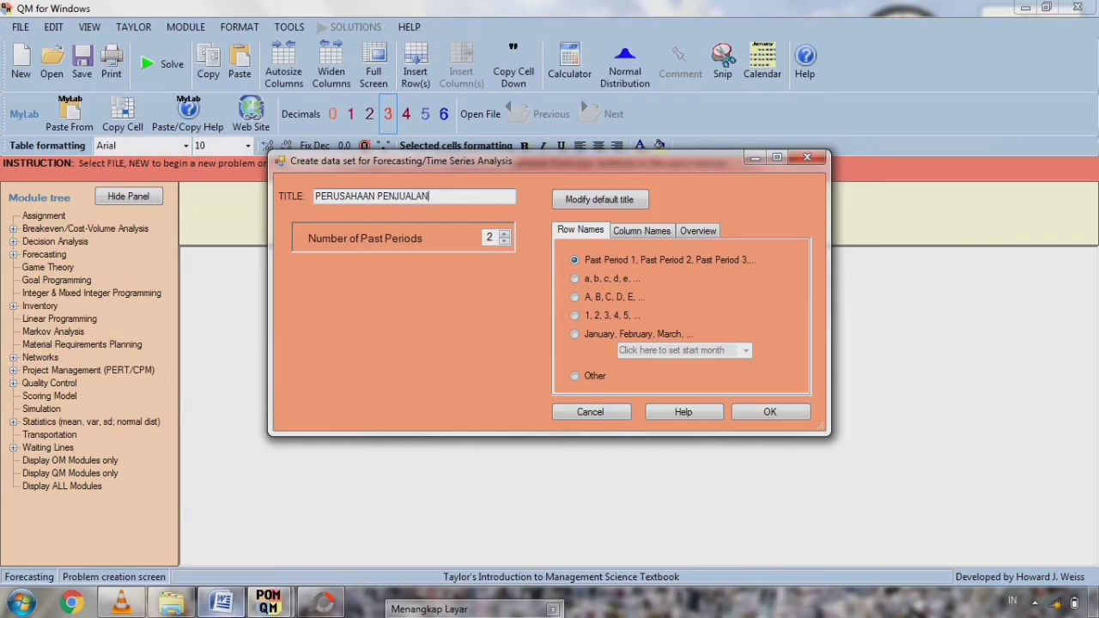
pyautogui.write(' MOBIL')
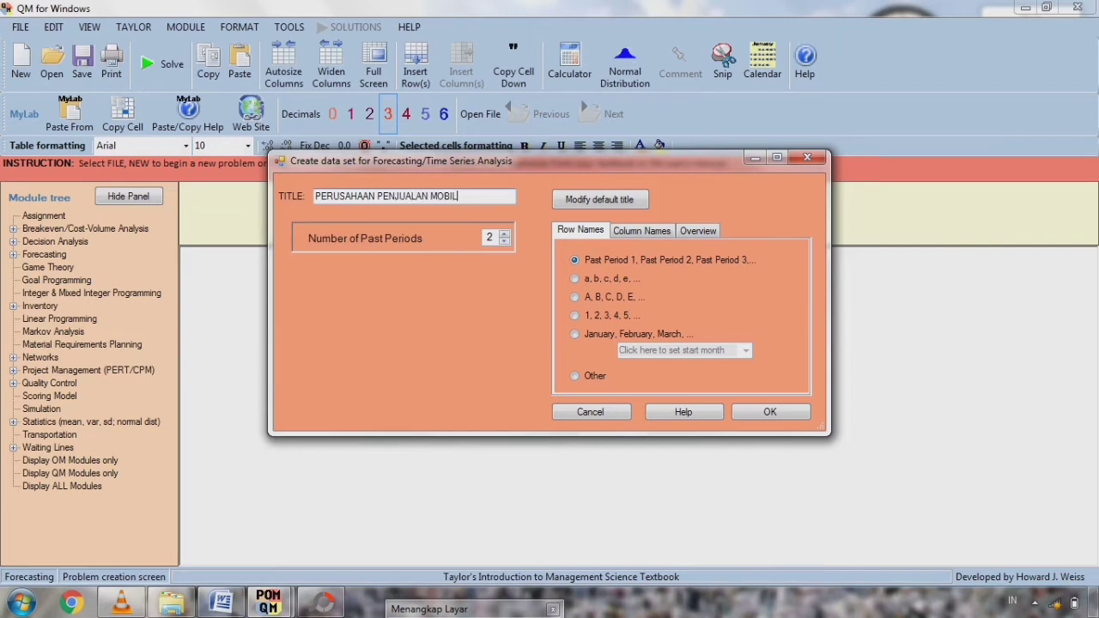
# - Set the number of past periods to 11 and create the data set
pyautogui.press('Tab')
pyautogui.press('BackSpace')
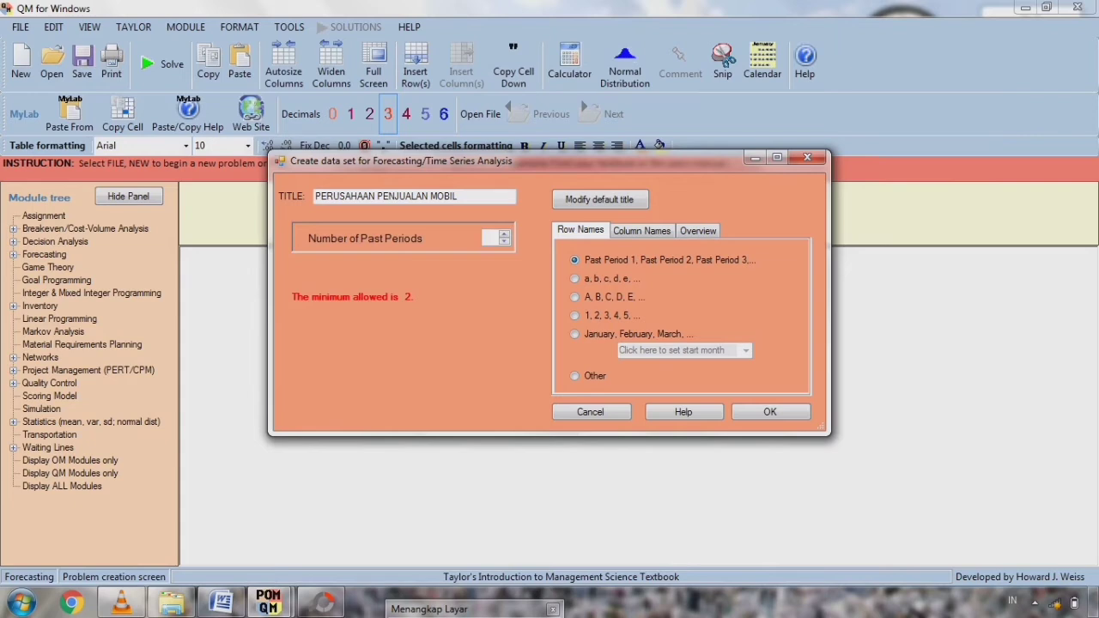
pyautogui.write('11')
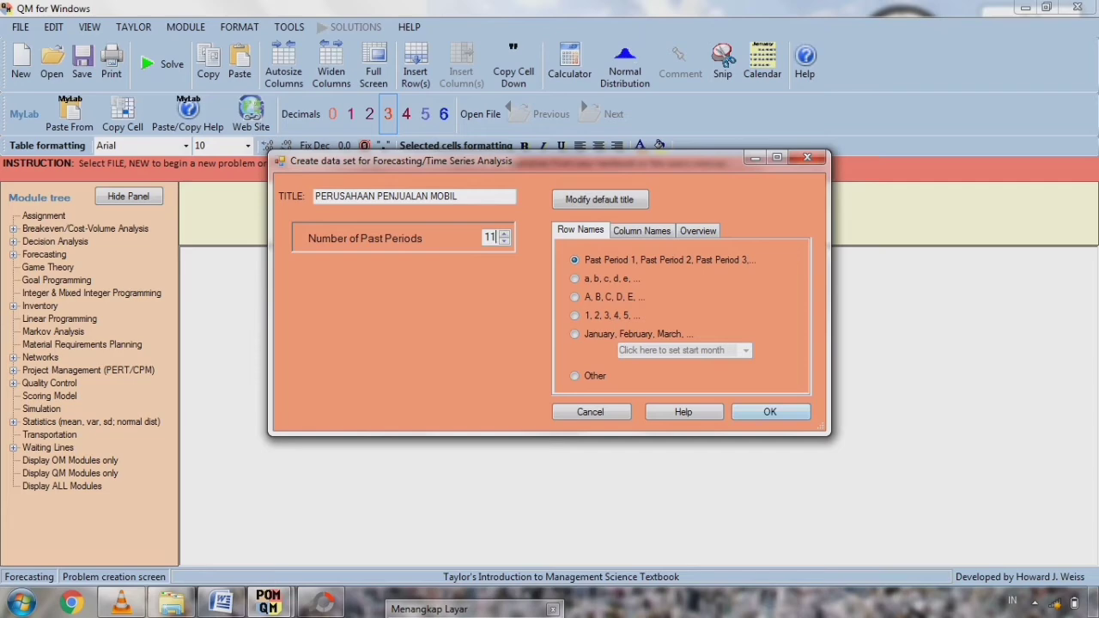
pyautogui.press('Return')
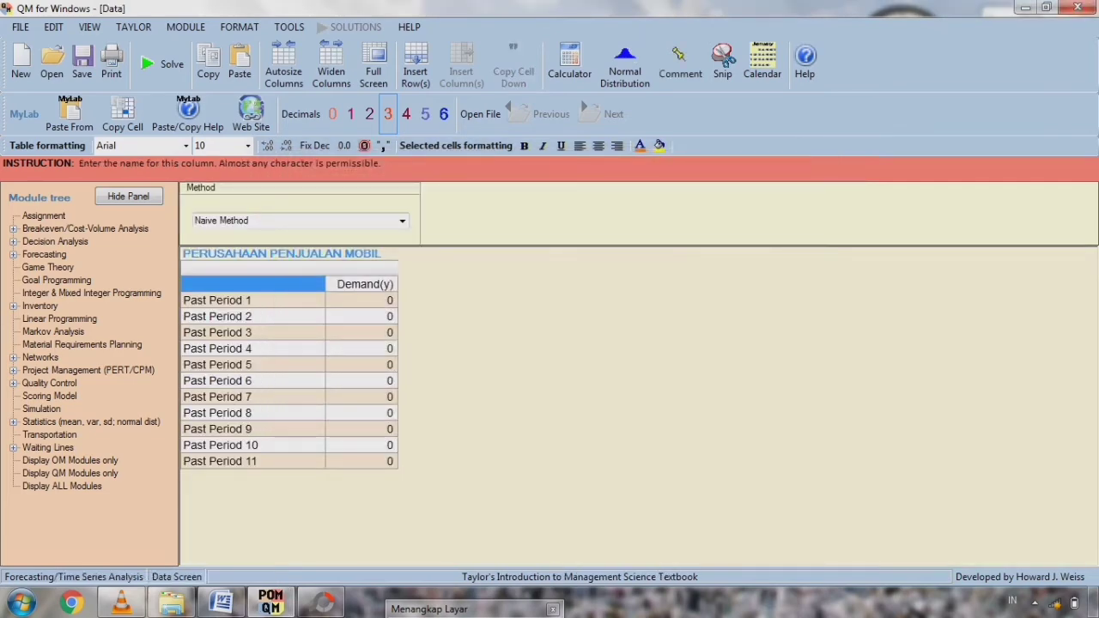
# - Paste the copied demands starting at Past Period 1, check the forecast captured in PhotoScape, and enter 267 for Past Period 11 in POM-QM
pyautogui.click(362, 301)
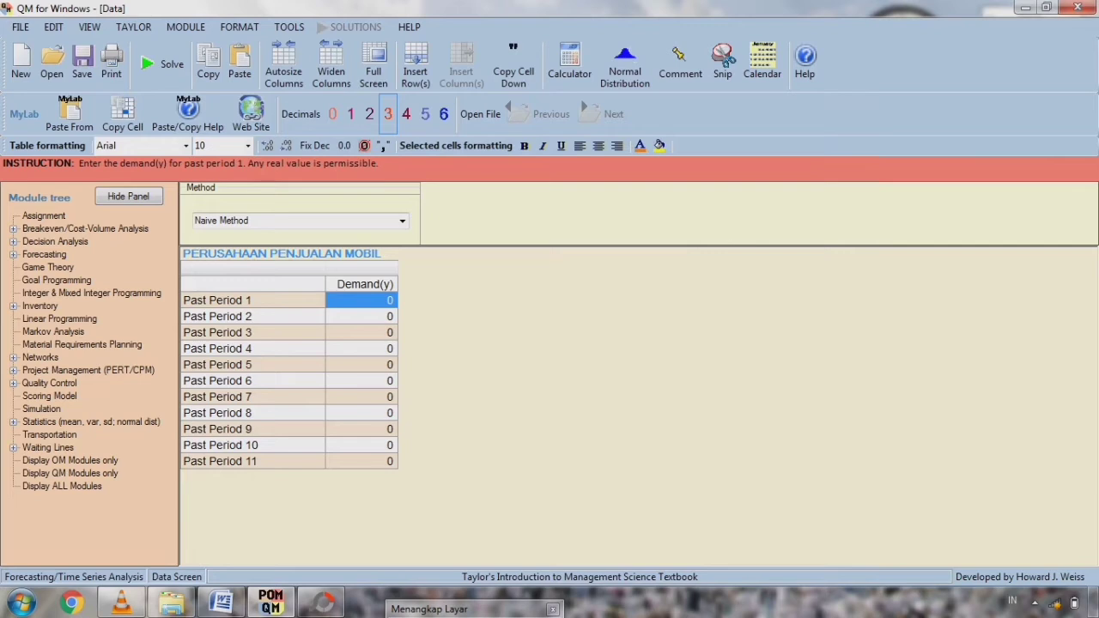
pyautogui.hotkey('ctrl', 'v')
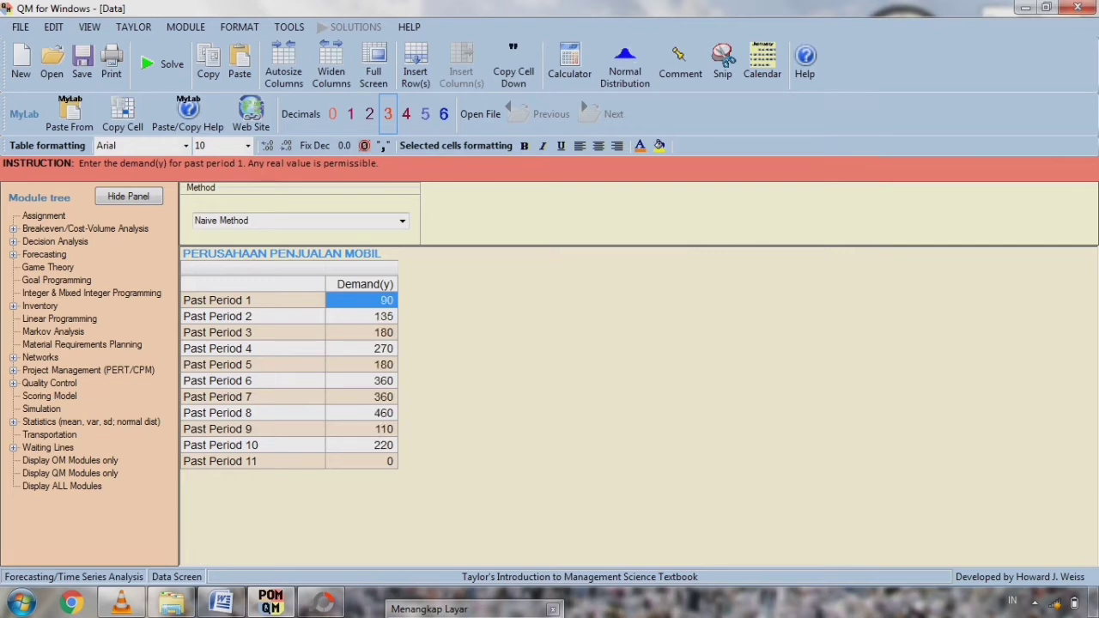
pyautogui.click(362, 462)
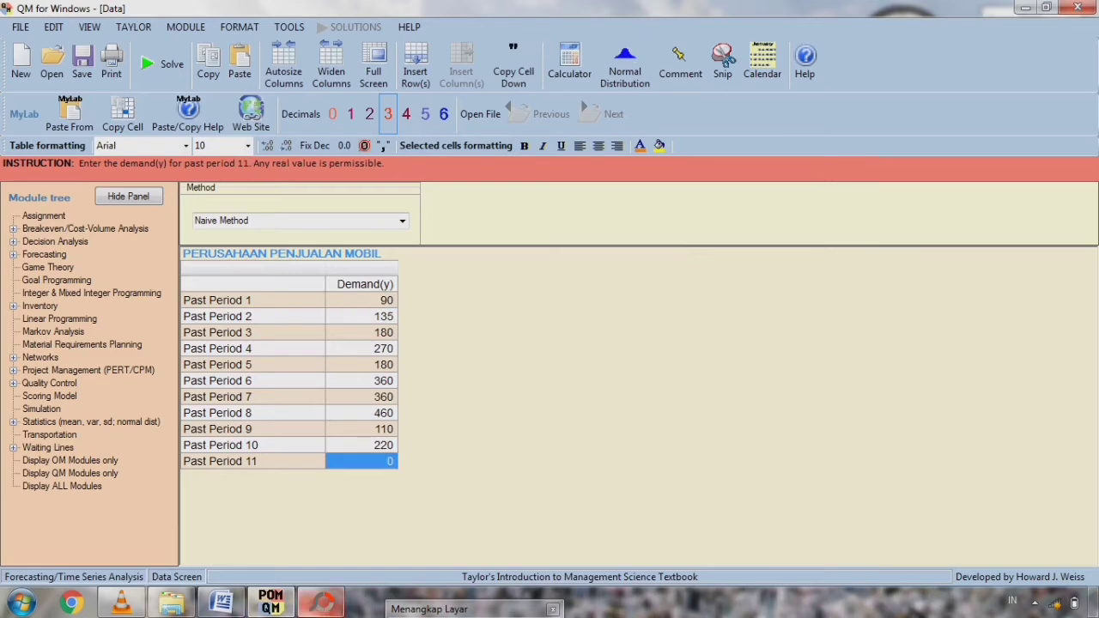
pyautogui.click(322, 603)
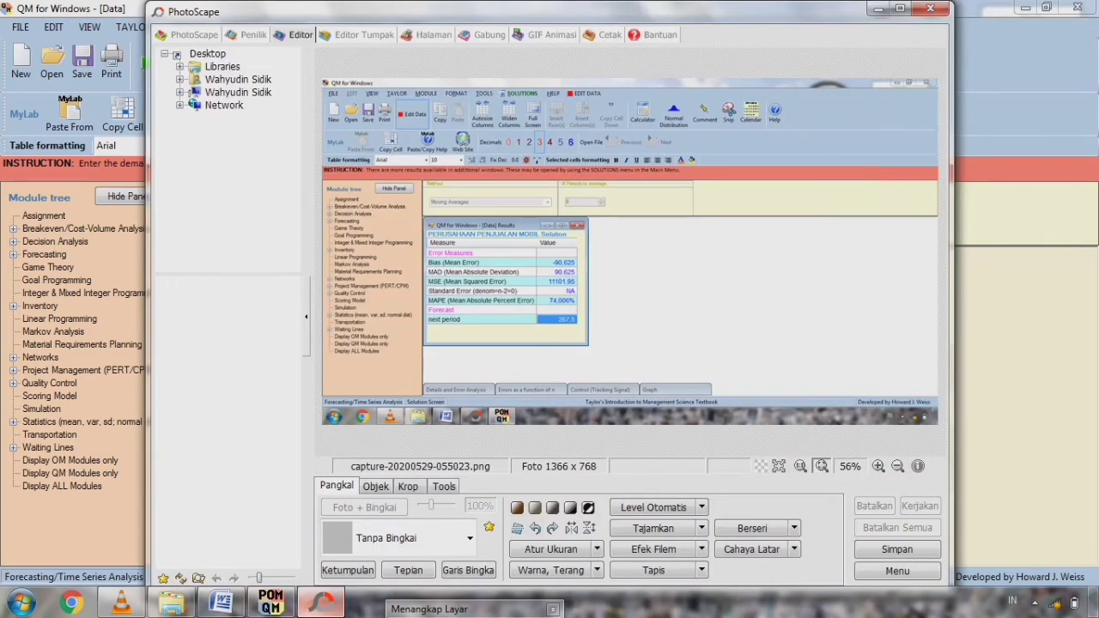
pyautogui.click(322, 603)
pyautogui.write('2')
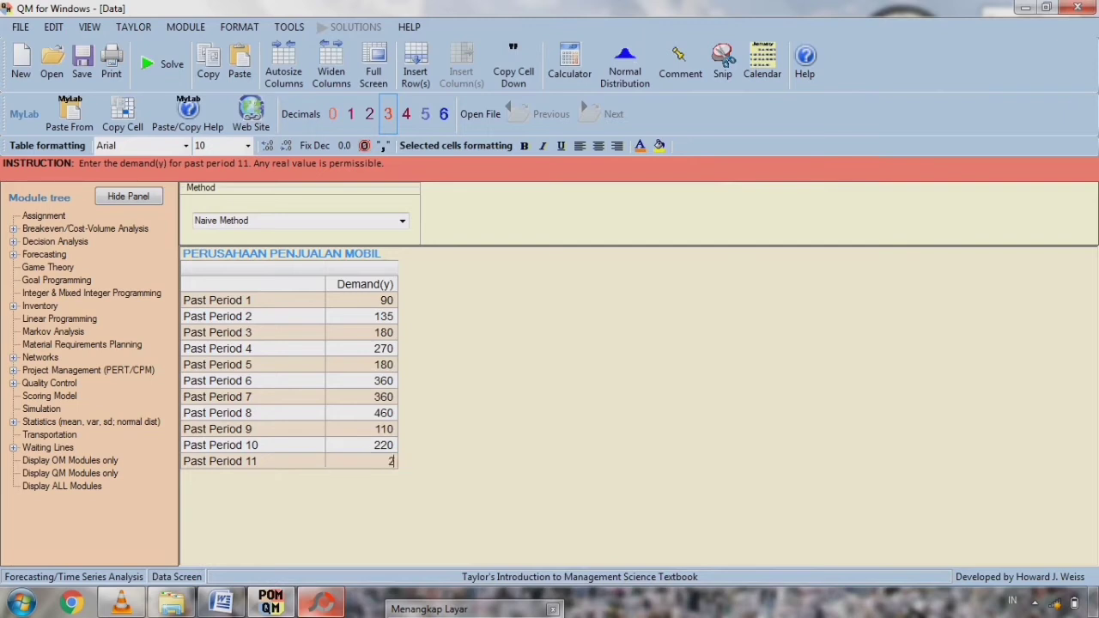
pyautogui.write('67')
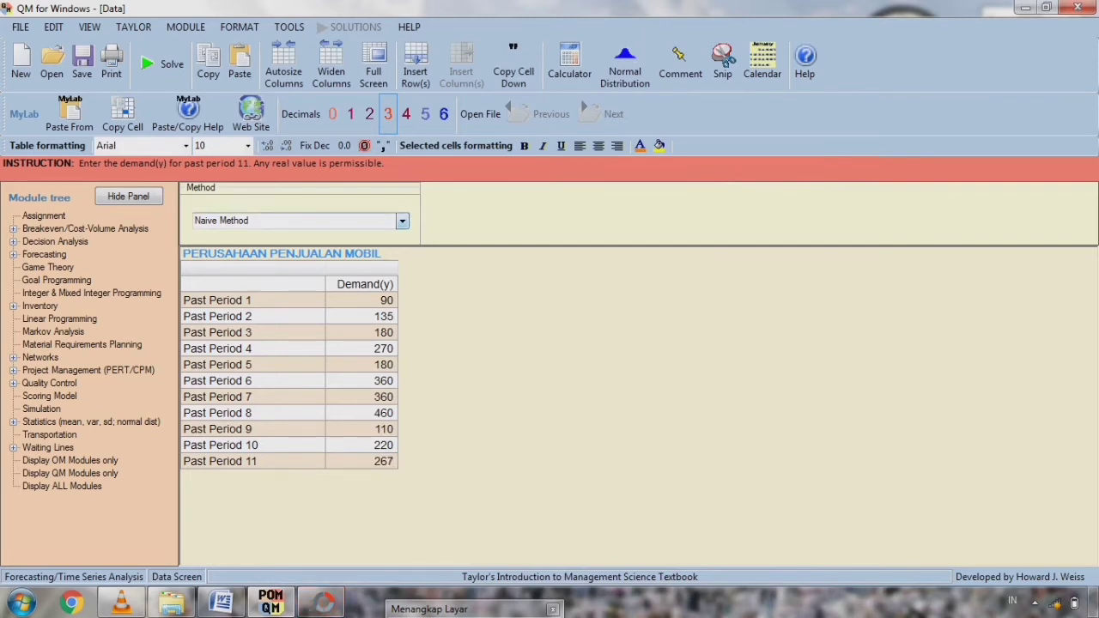
# - Set the forecasting method to Moving Averages with 8 periods to average
pyautogui.click(402, 221)
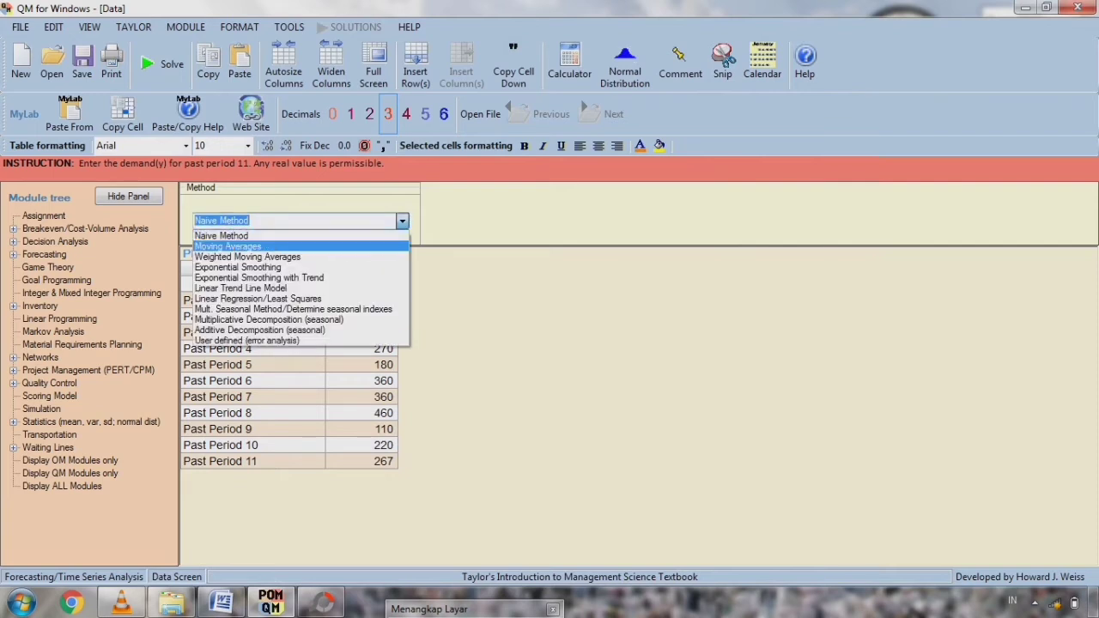
pyautogui.click(228, 246)
pyautogui.click(454, 221)
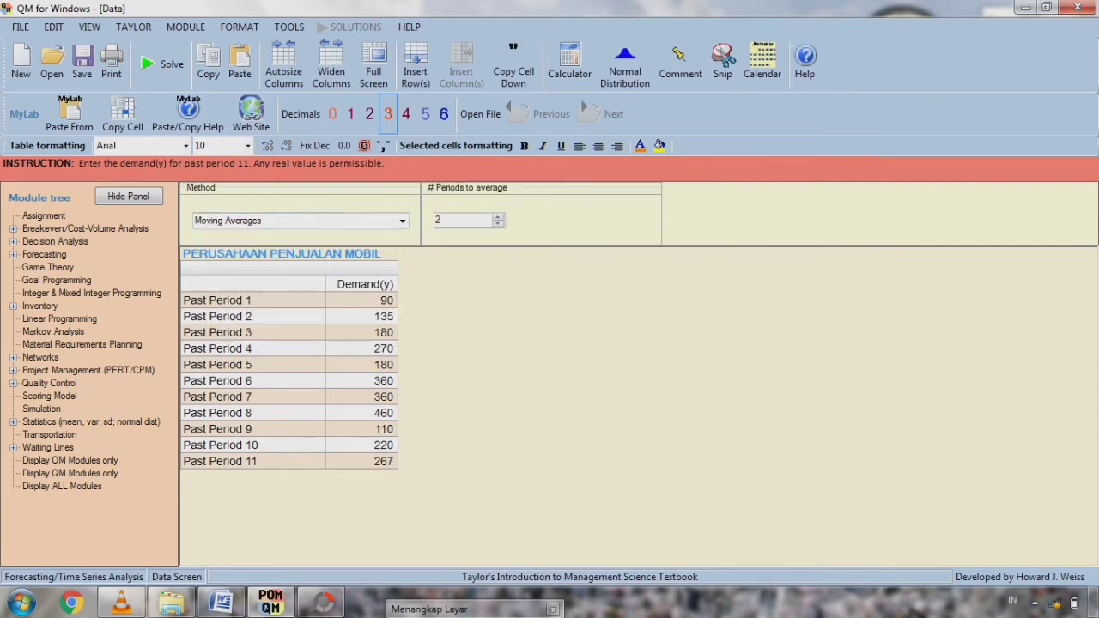
pyautogui.press('BackSpace')
pyautogui.write('8')
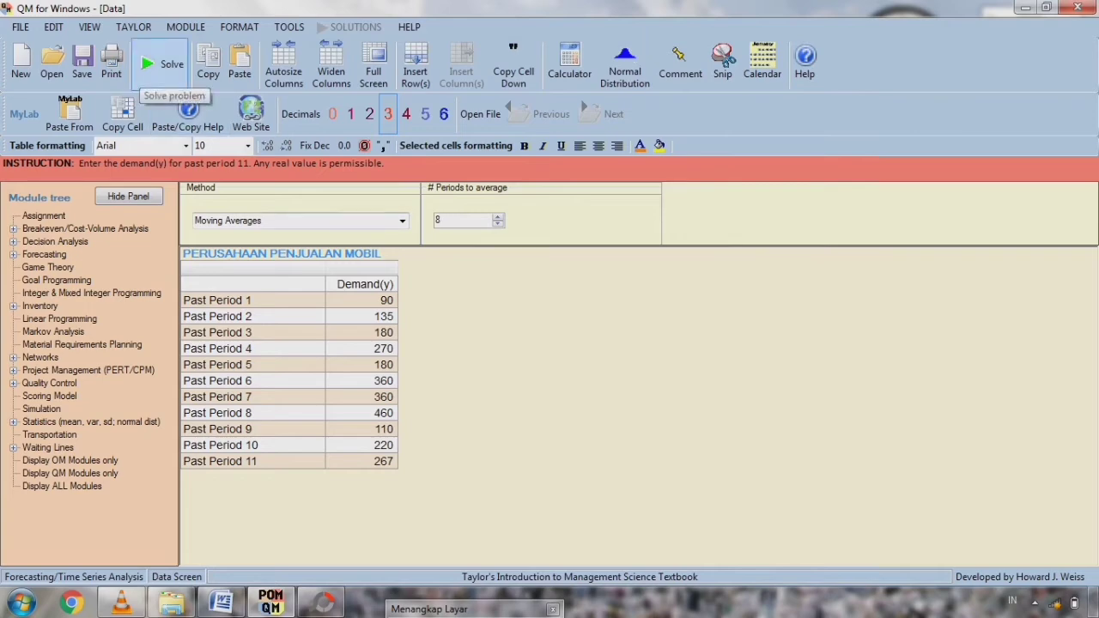
# - Solve the 11-period problem and select the next period forecast value in the results
pyautogui.click(155, 69)
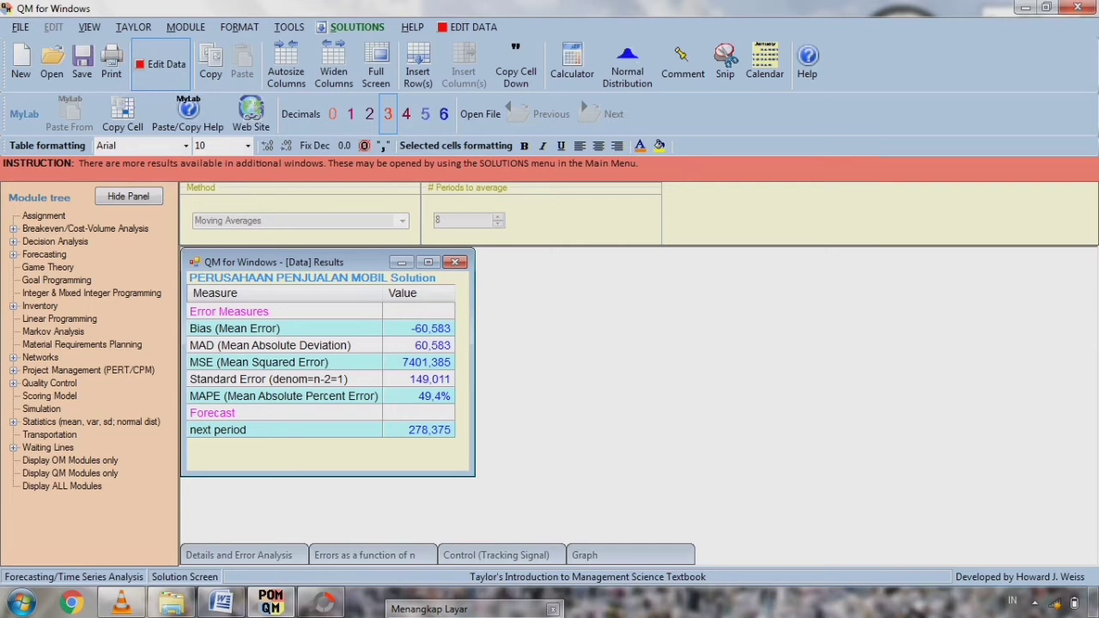
pyautogui.click(285, 430)
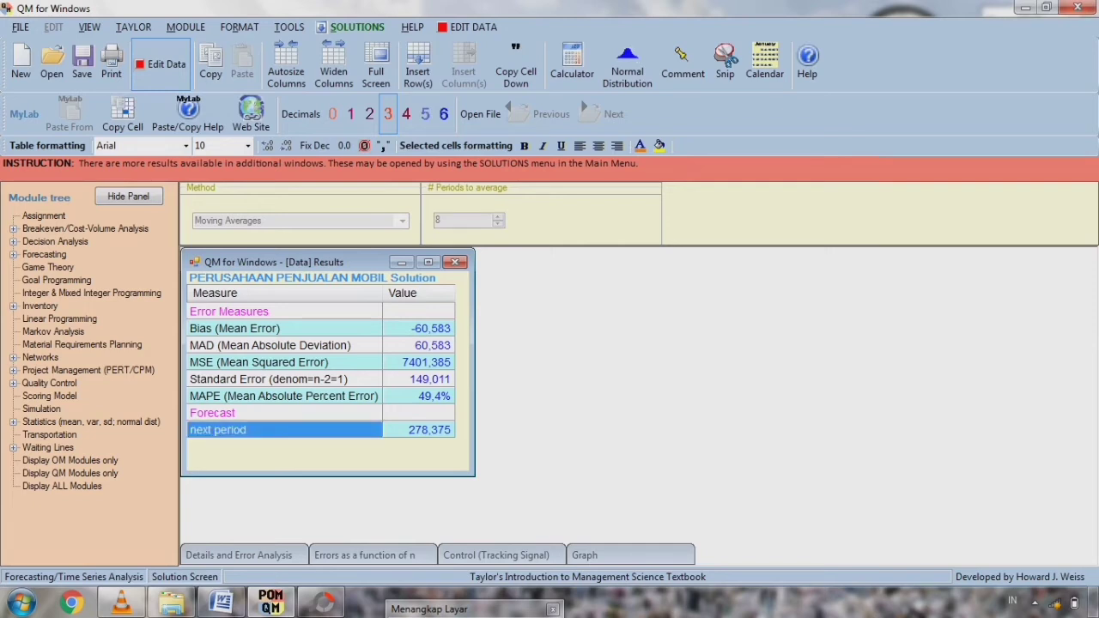
pyautogui.click(420, 430)
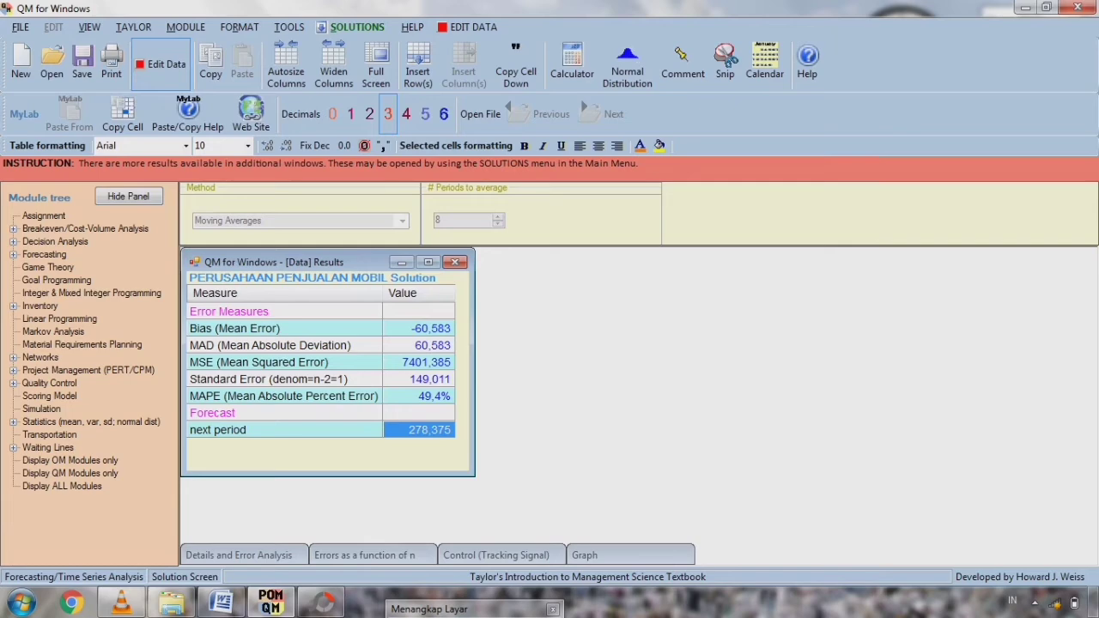
# - Switch to Word and check which month question a asks to forecast, highlighting the word "keduabelas"
pyautogui.click(221, 603)
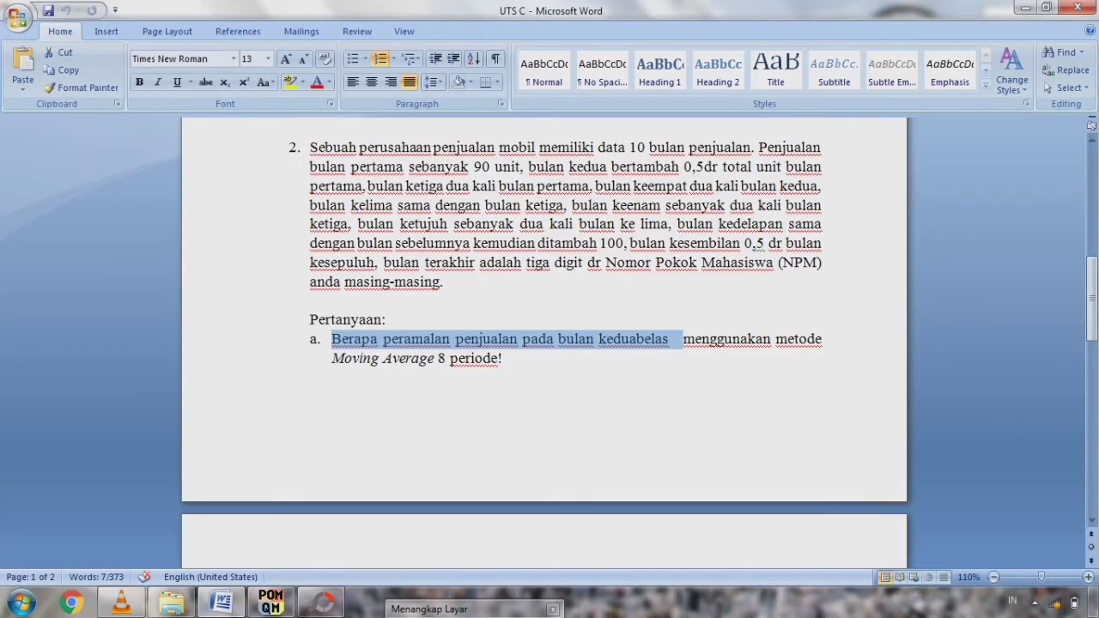
pyautogui.click(471, 339)
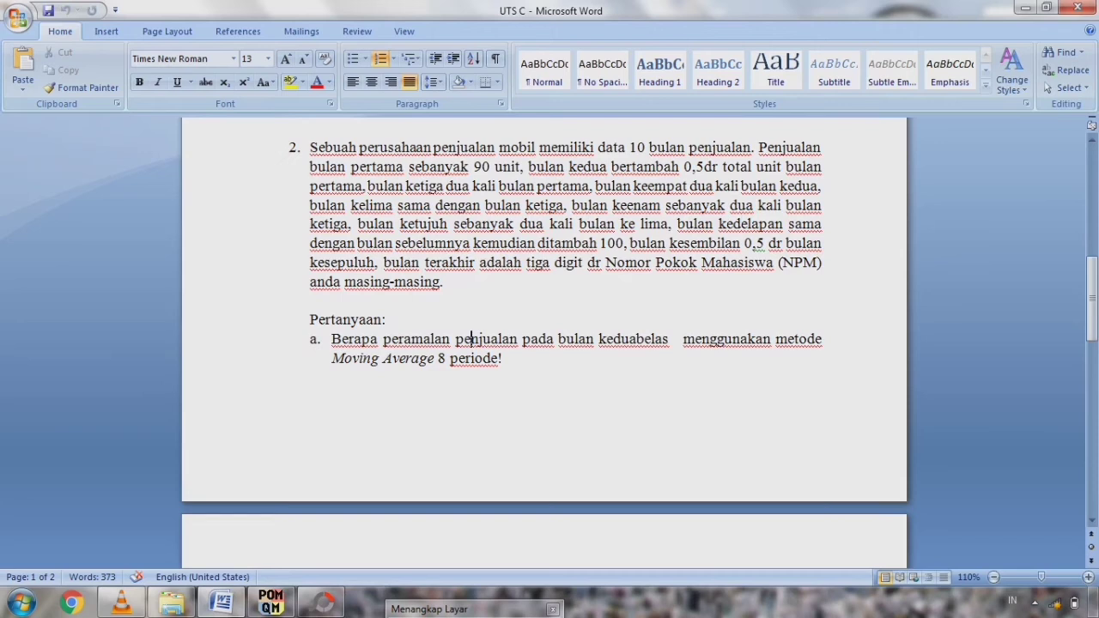
pyautogui.moveTo(670, 339); pyautogui.dragTo(599, 339)
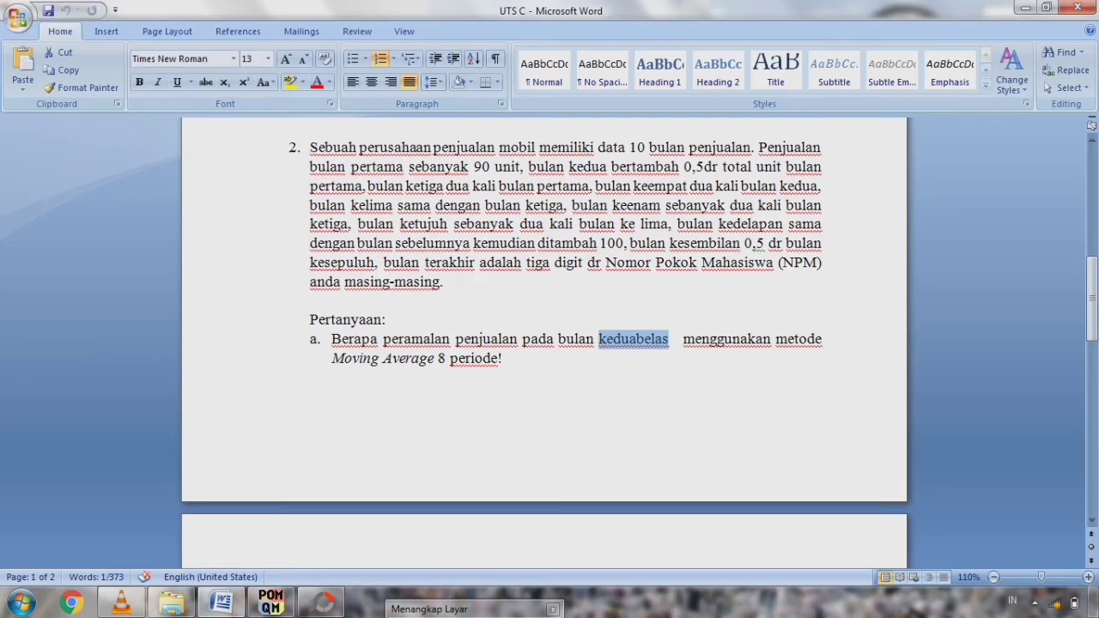
# - Switch to POM-QM, open the Quality Control module without saving the forecasting data, and start a new p-charts data set
pyautogui.click(270, 602)
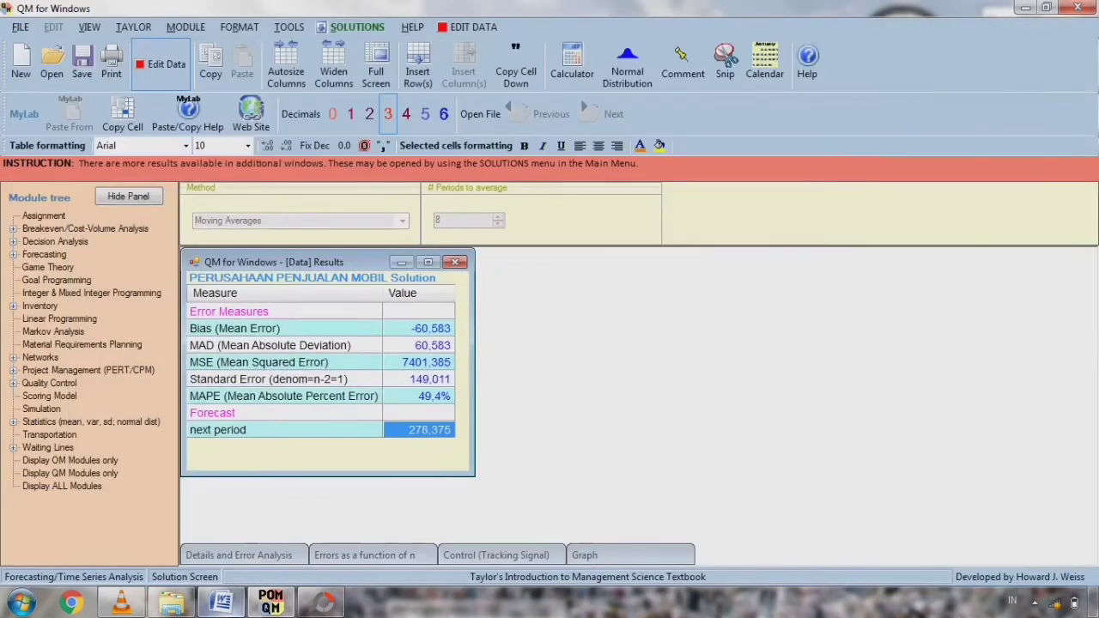
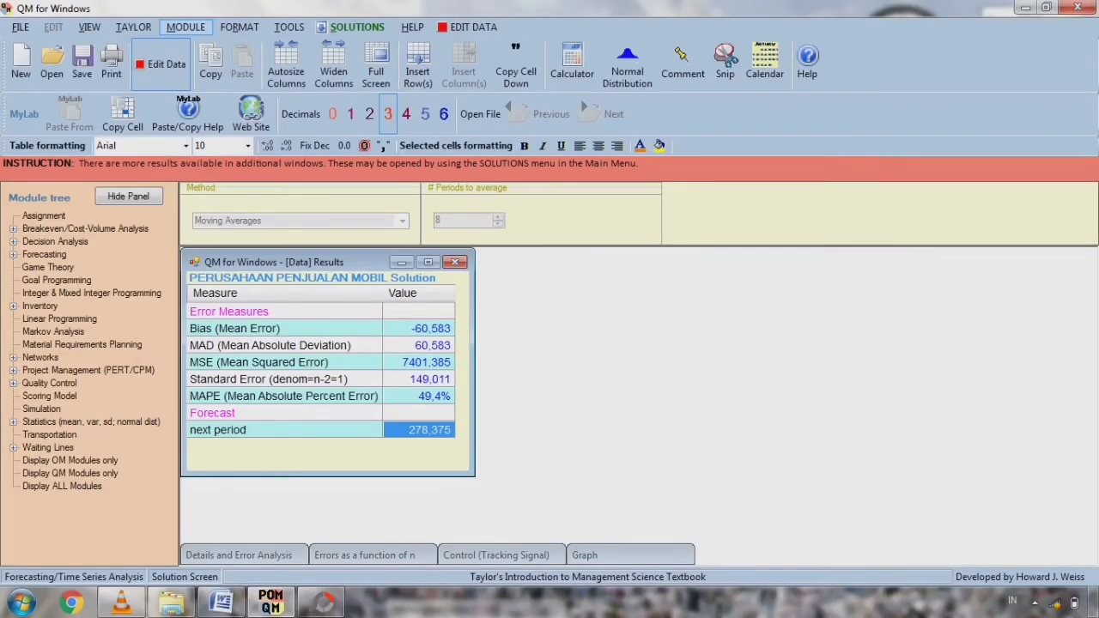
pyautogui.click(185, 27)
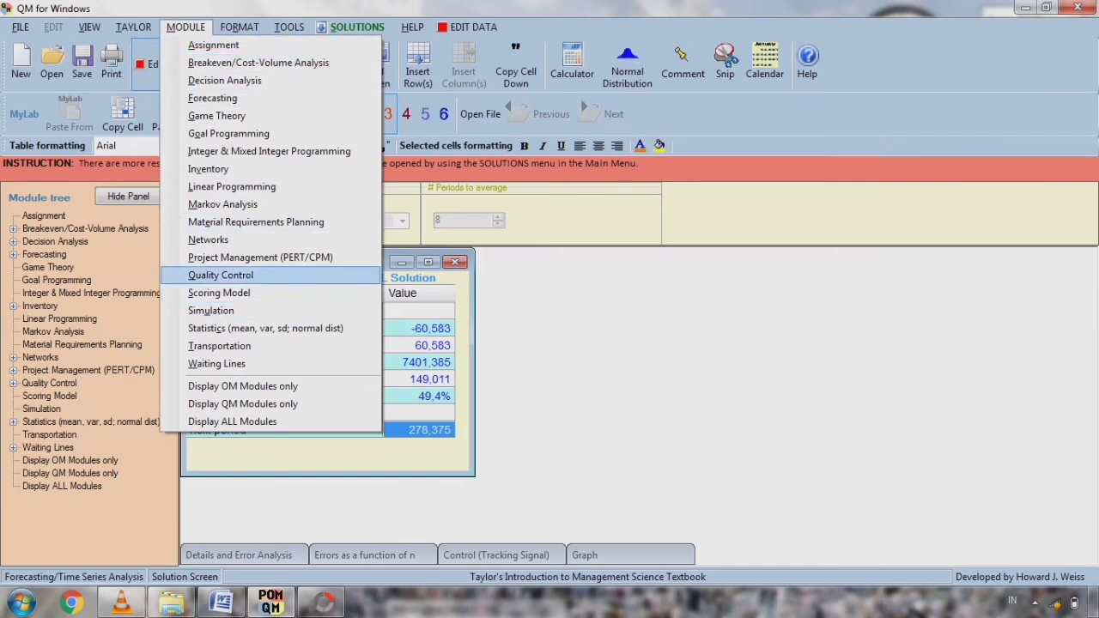
pyautogui.click(221, 275)
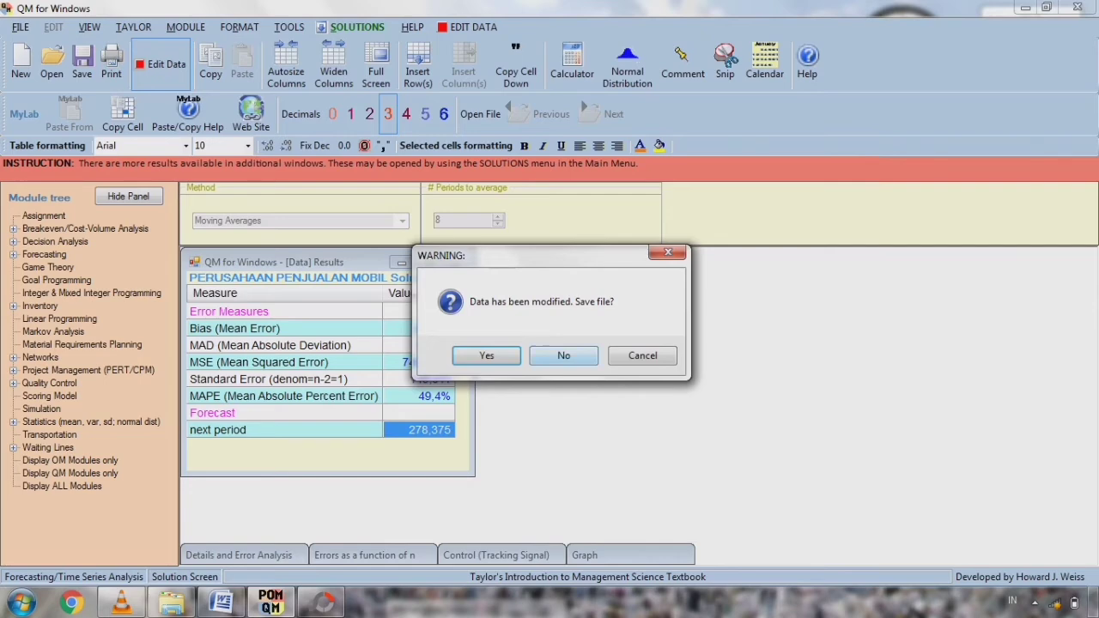
pyautogui.click(563, 356)
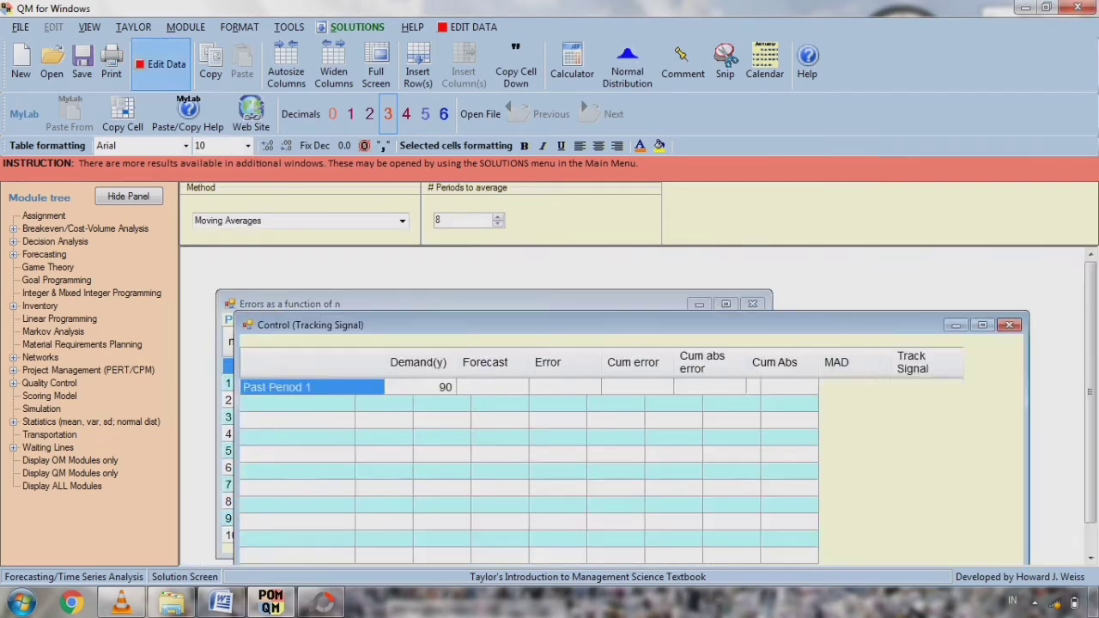
pyautogui.click(21, 62)
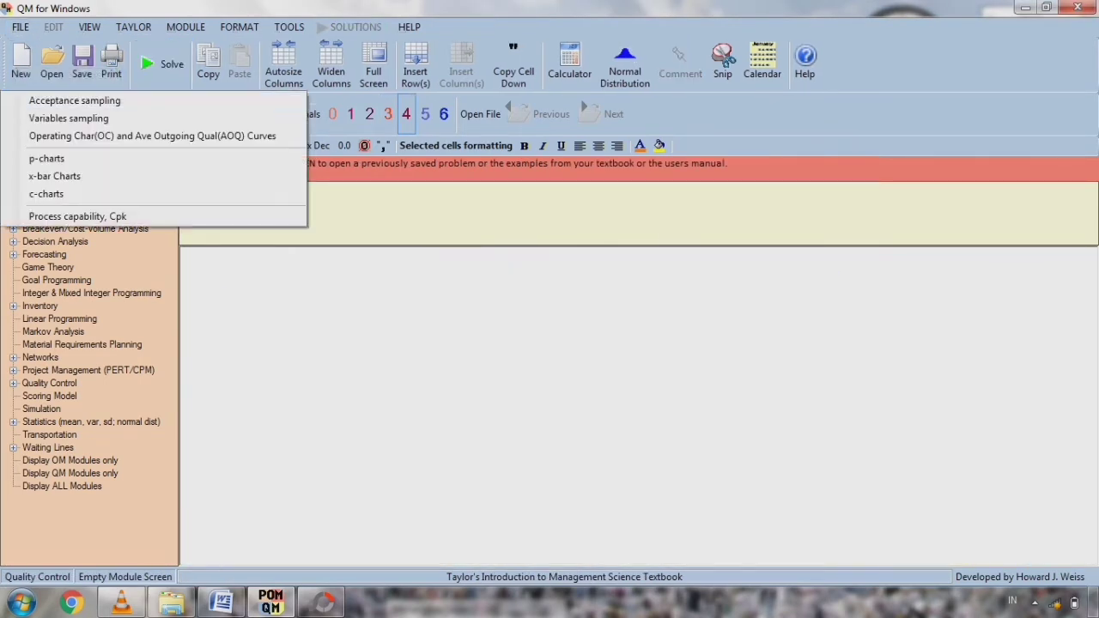
pyautogui.click(46, 158)
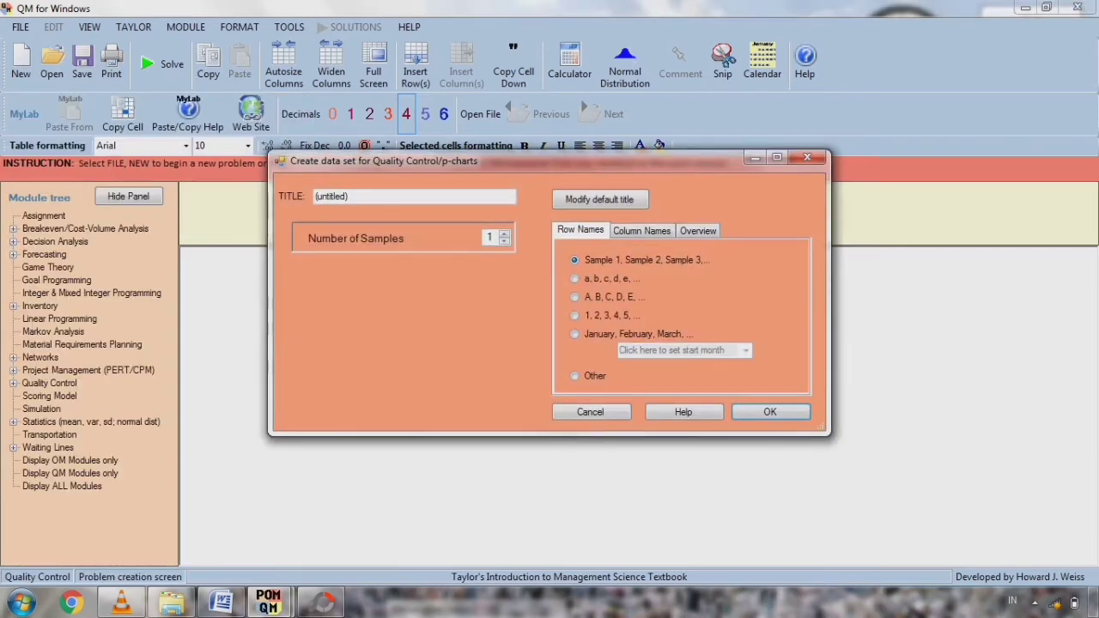
# - Clear the data set's default title, then look up problem 3 in Word and highlight "Perusahaan pembuatan keripik"
pyautogui.press('BackSpace')
pyautogui.press('BackSpace')
pyautogui.press('BackSpace')
pyautogui.press('BackSpace')
pyautogui.press('BackSpace')
pyautogui.press('BackSpace')
pyautogui.press('BackSpace')
pyautogui.press('BackSpace')
pyautogui.press('BackSpace')
pyautogui.press('BackSpace')
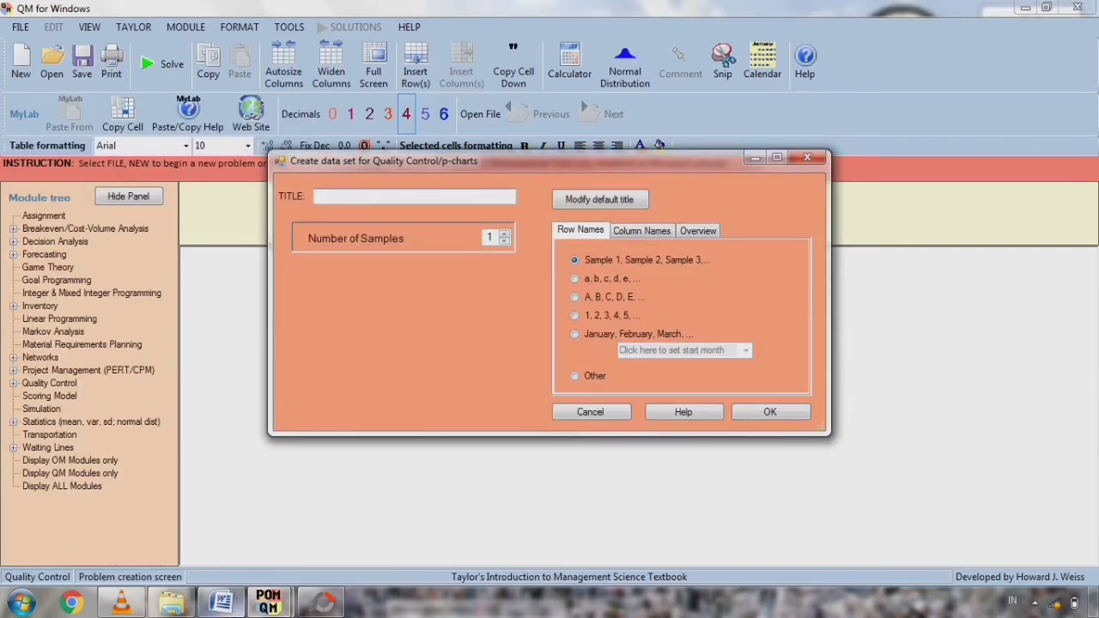
pyautogui.click(221, 604)
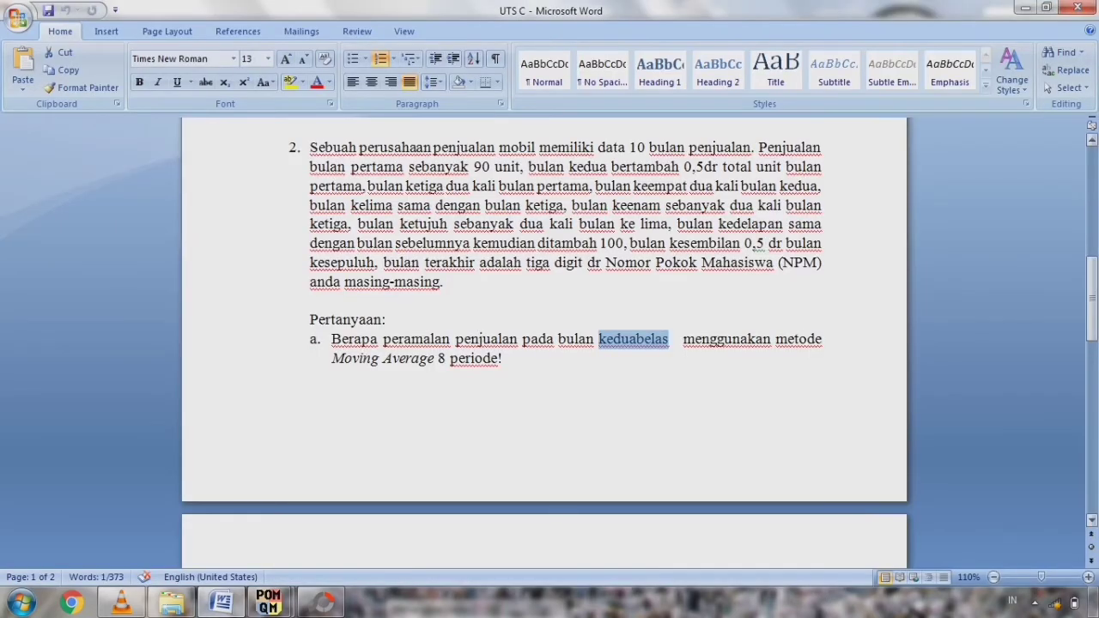
pyautogui.moveTo(1092, 299); pyautogui.dragTo(1092, 392)
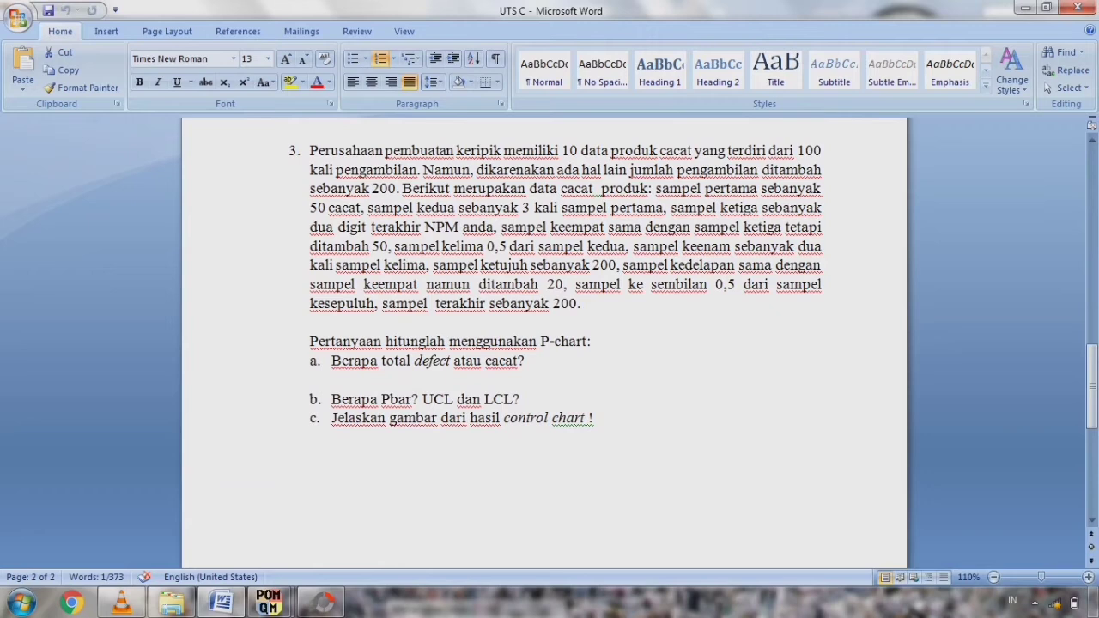
pyautogui.moveTo(309, 150); pyautogui.dragTo(503, 150)
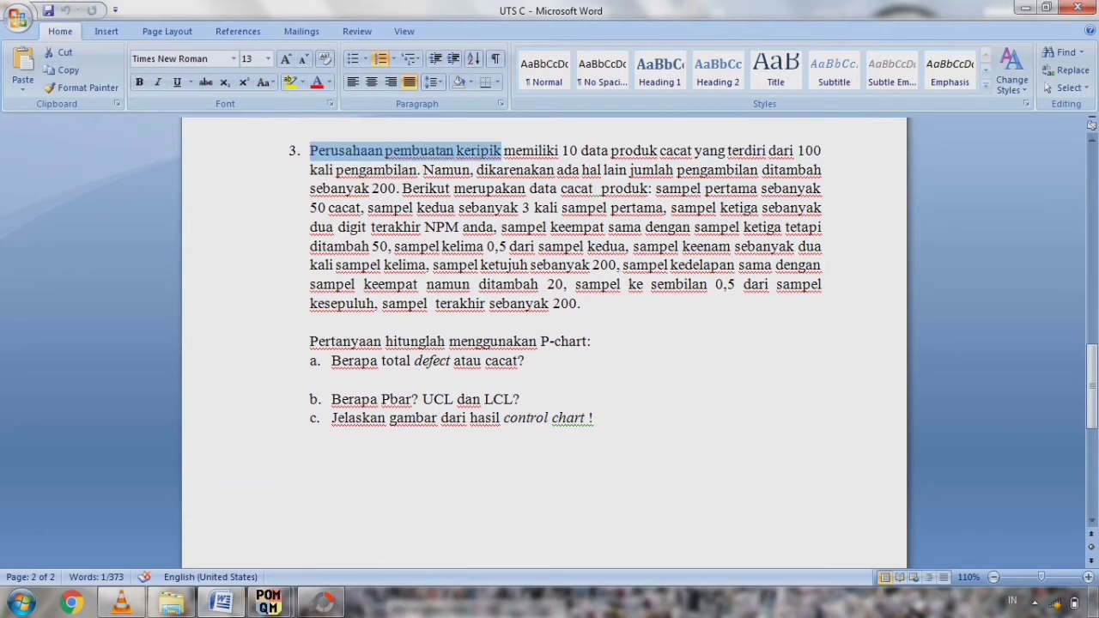
# - Return to the p-charts data set in POM-QM and title it PERUSAHAAN PEMBUATAN KERIPIK
pyautogui.moveTo(268, 602)
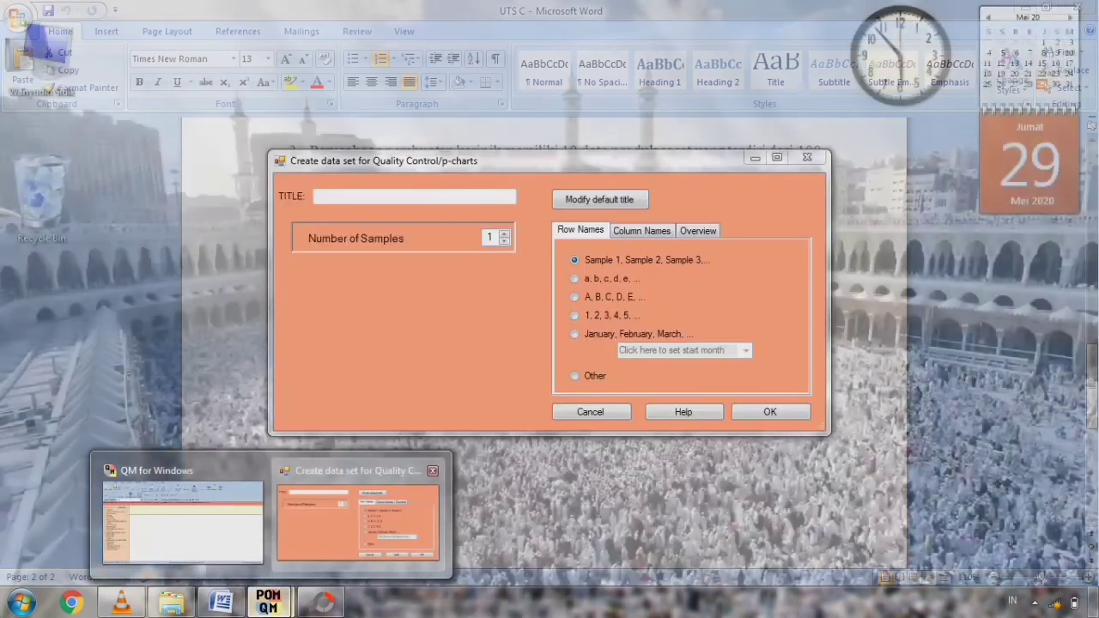
pyautogui.click(359, 516)
pyautogui.write('Pe')
pyautogui.press('BackSpace')
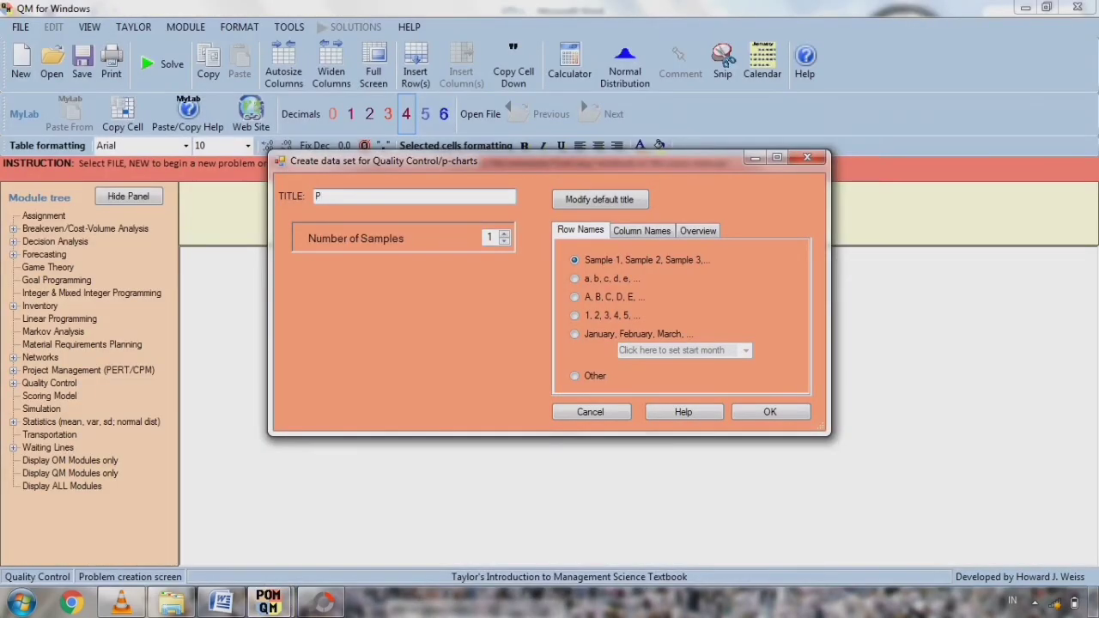
pyautogui.write('ERUSAHAAN PEMBUTAN')
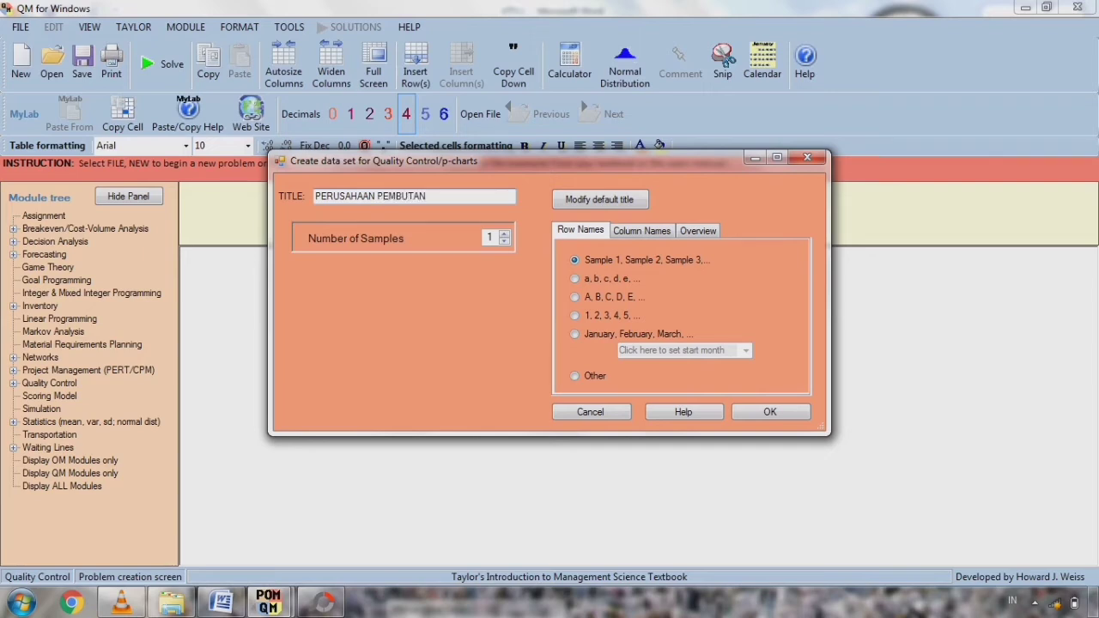
pyautogui.press('Left')
pyautogui.press('Left')
pyautogui.press('Left')
pyautogui.press('Left')
pyautogui.write('AN KERIPIK')
# - Check the amount of data in Word's problem 3, set the number of samples to 10 in POM-QM, and create the data set
pyautogui.click(220, 603)
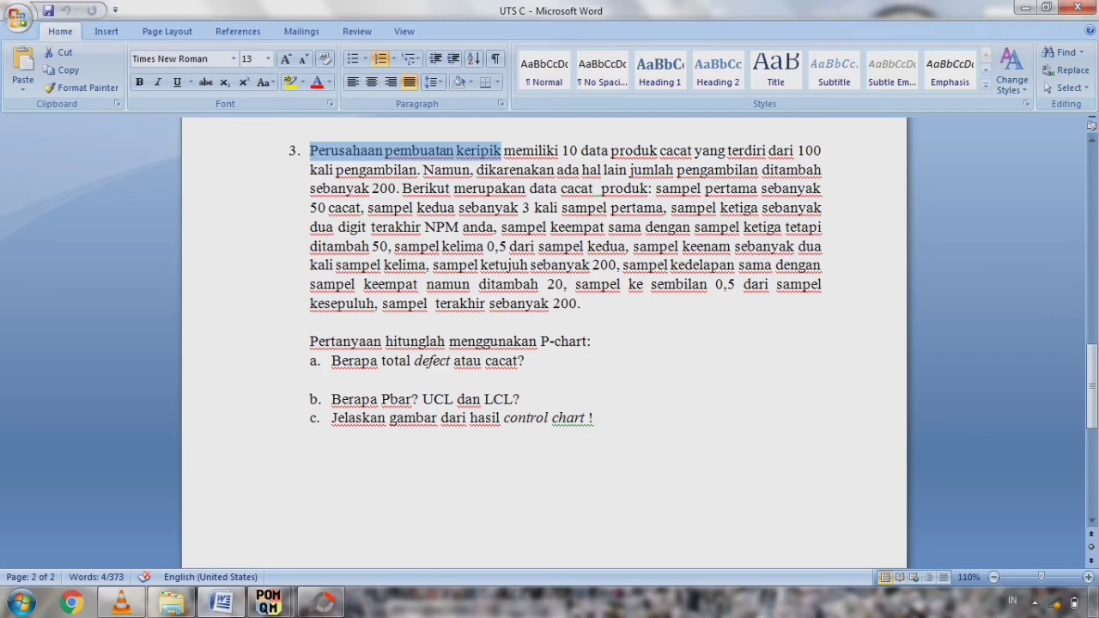
pyautogui.moveTo(609, 150); pyautogui.dragTo(563, 151)
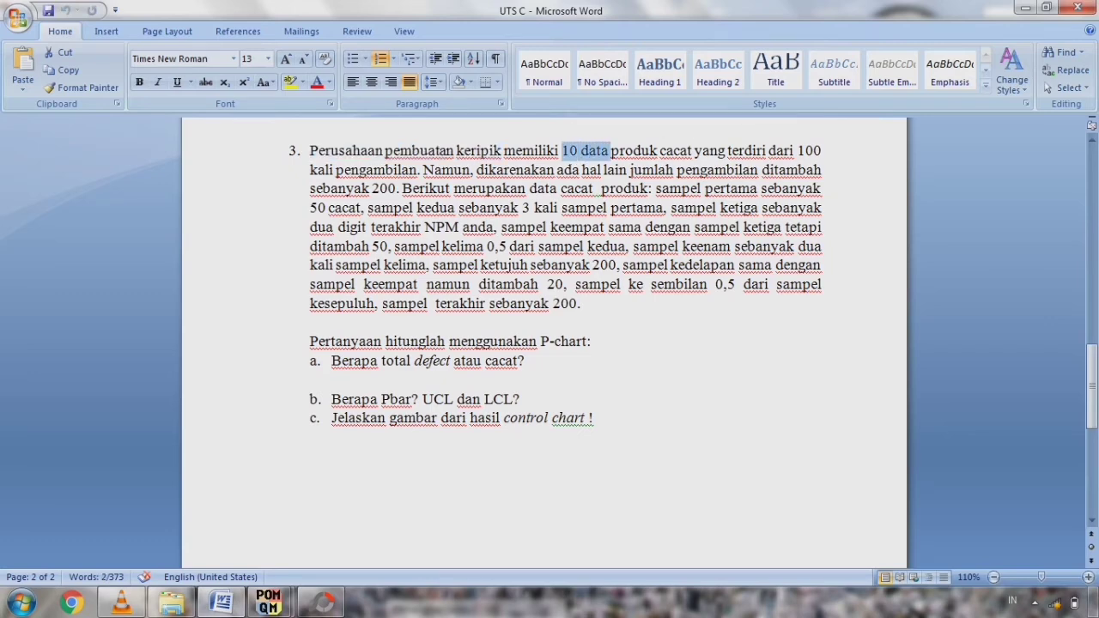
pyautogui.click(221, 603)
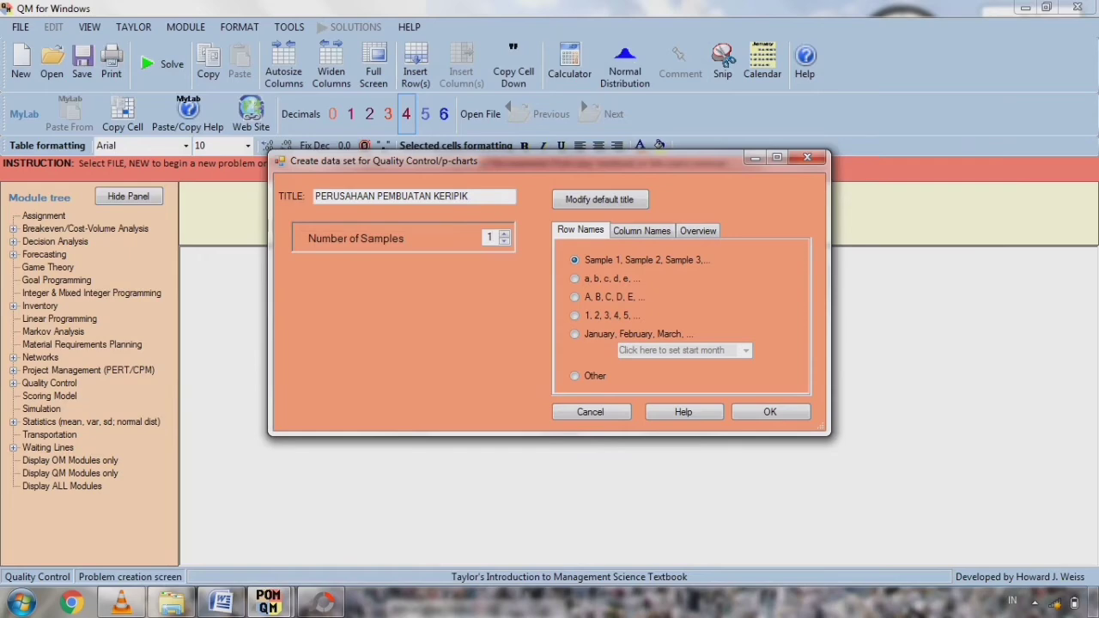
pyautogui.write('0')
pyautogui.press('Return')
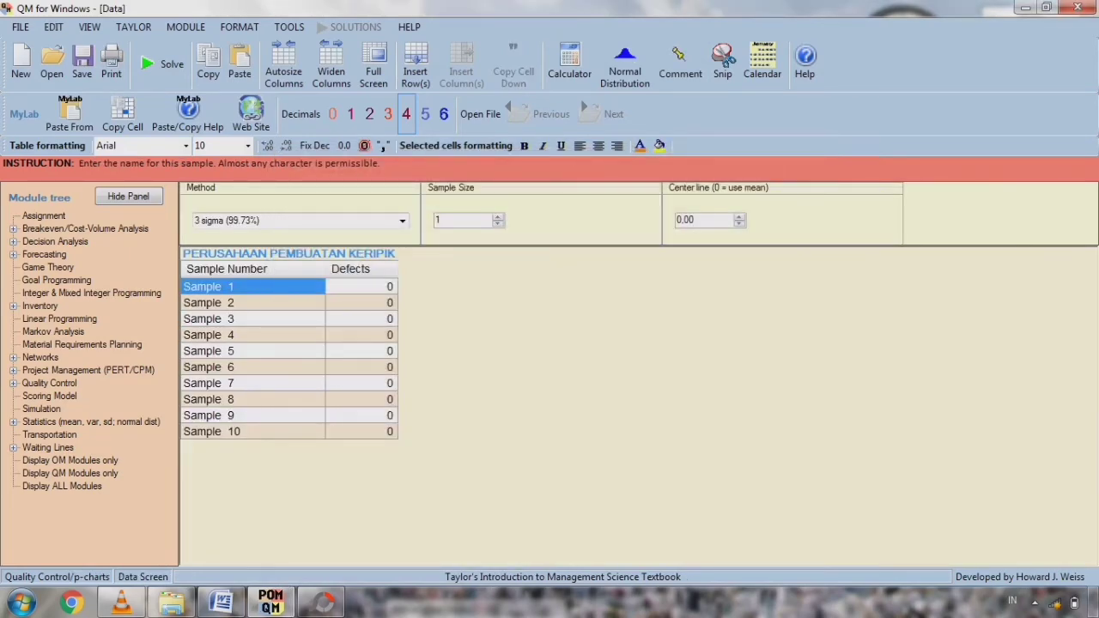
# - Set the sample size to 300 in POM-QM, based on the 100 draws plus 200 stated in Word's problem 3
pyautogui.click(447, 220)
pyautogui.press('BackSpace')
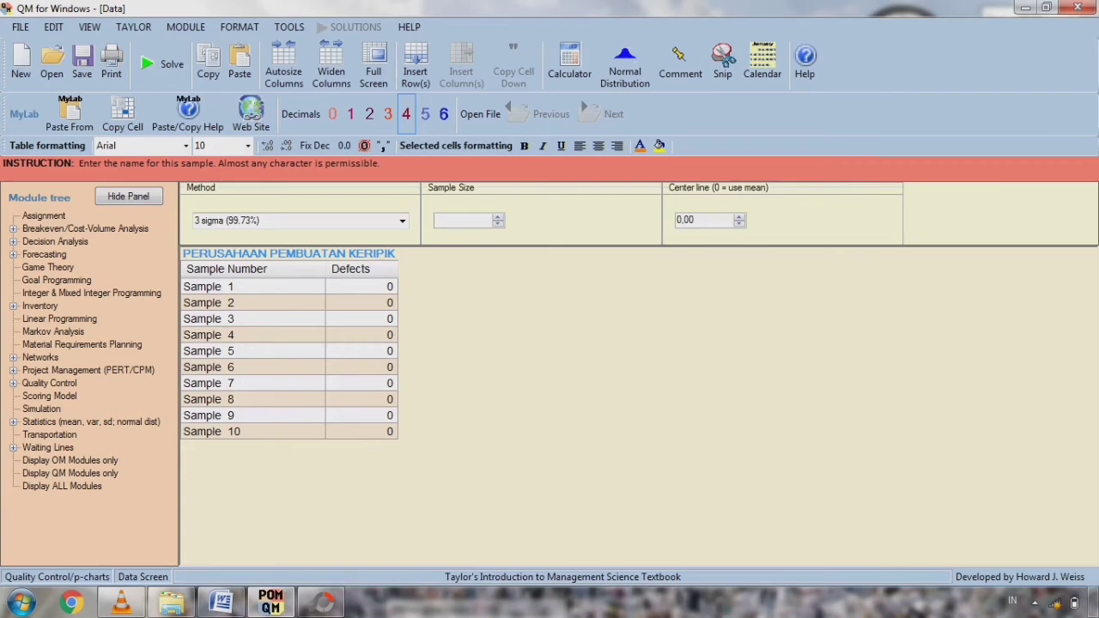
pyautogui.click(221, 603)
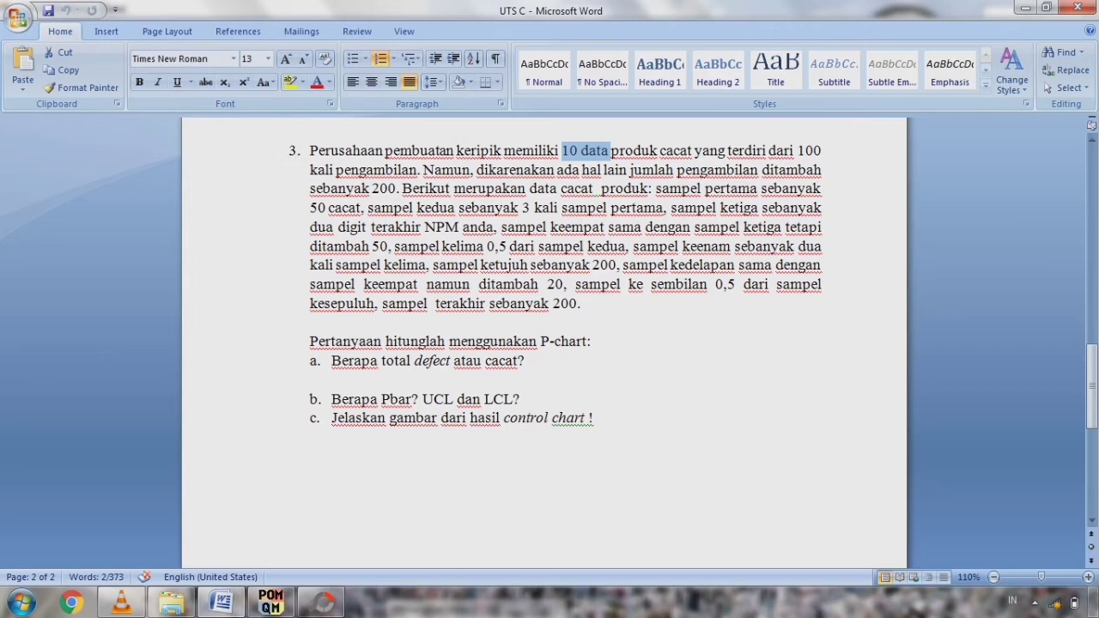
pyautogui.moveTo(795, 152); pyautogui.dragTo(822, 151)
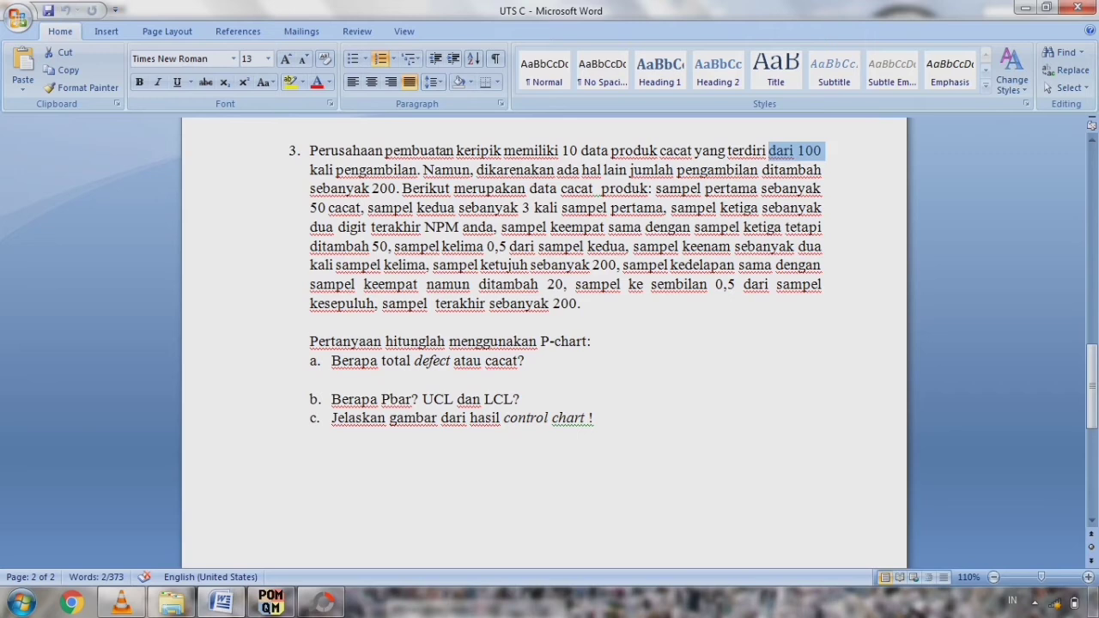
pyautogui.moveTo(423, 170); pyautogui.dragTo(470, 189)
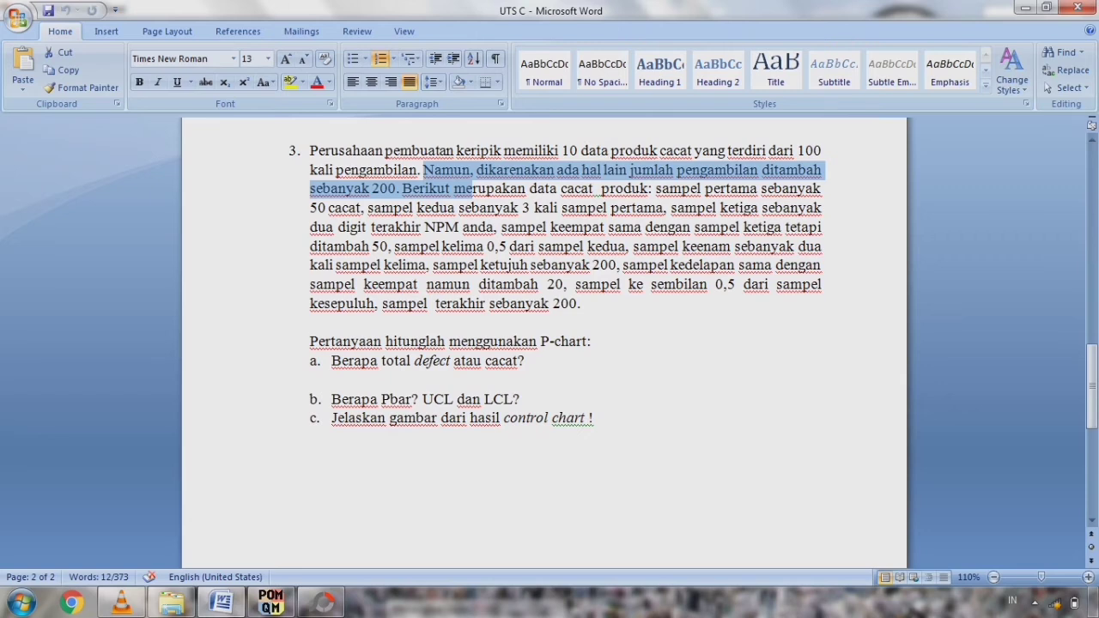
pyautogui.click(397, 189)
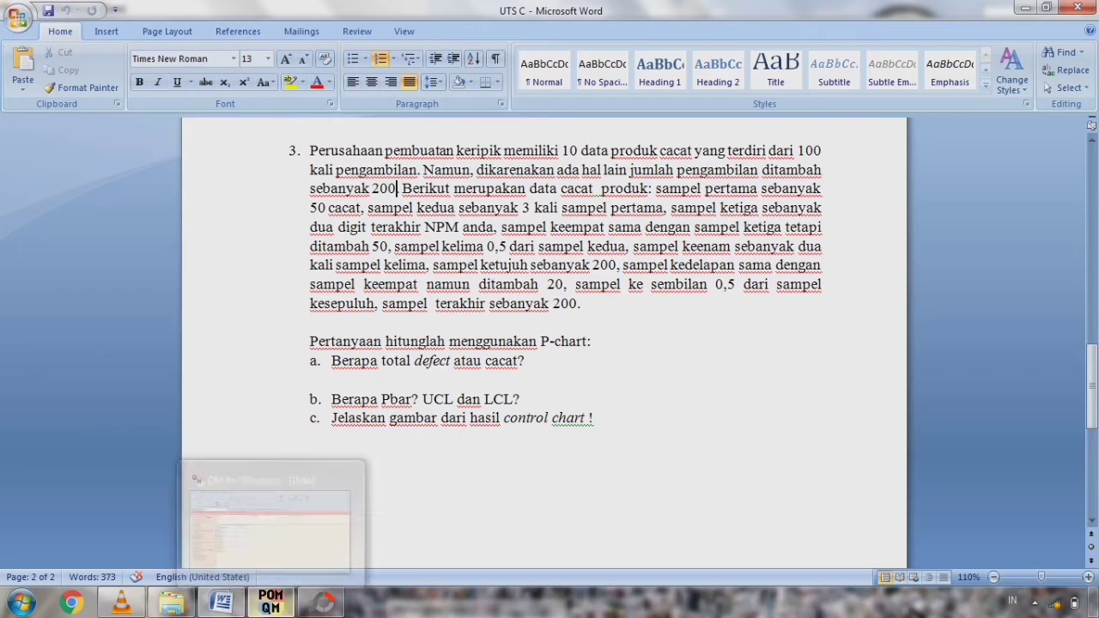
pyautogui.click(271, 601)
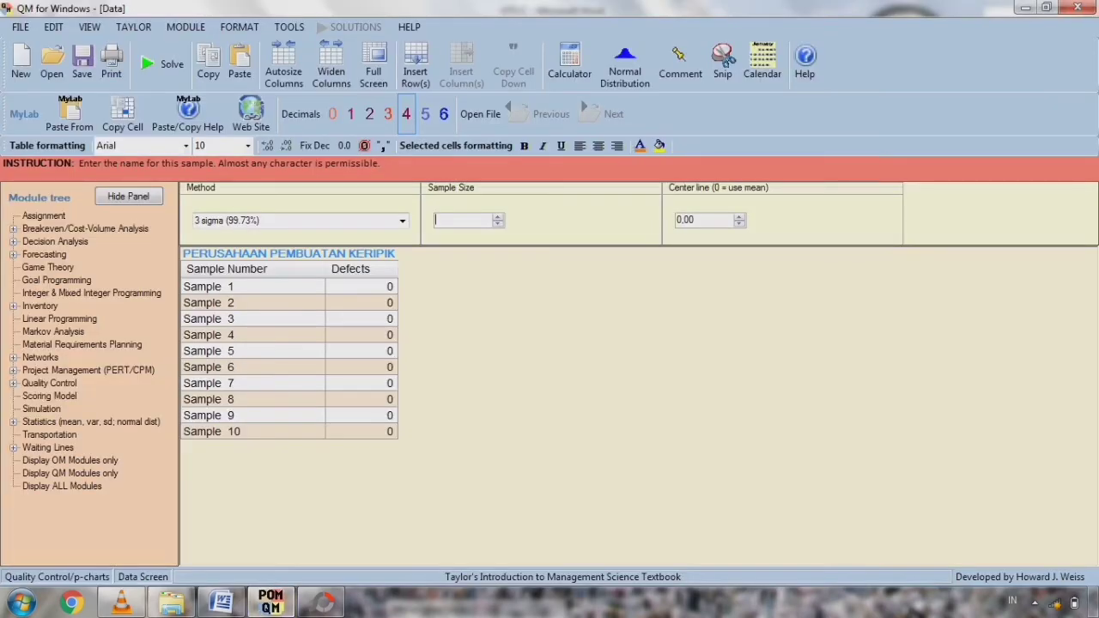
pyautogui.write('300')
# - Enter 50 defects for Sample 1 and 150 for Sample 2 in POM-QM, consulting problem 3 in Word
pyautogui.click(362, 287)
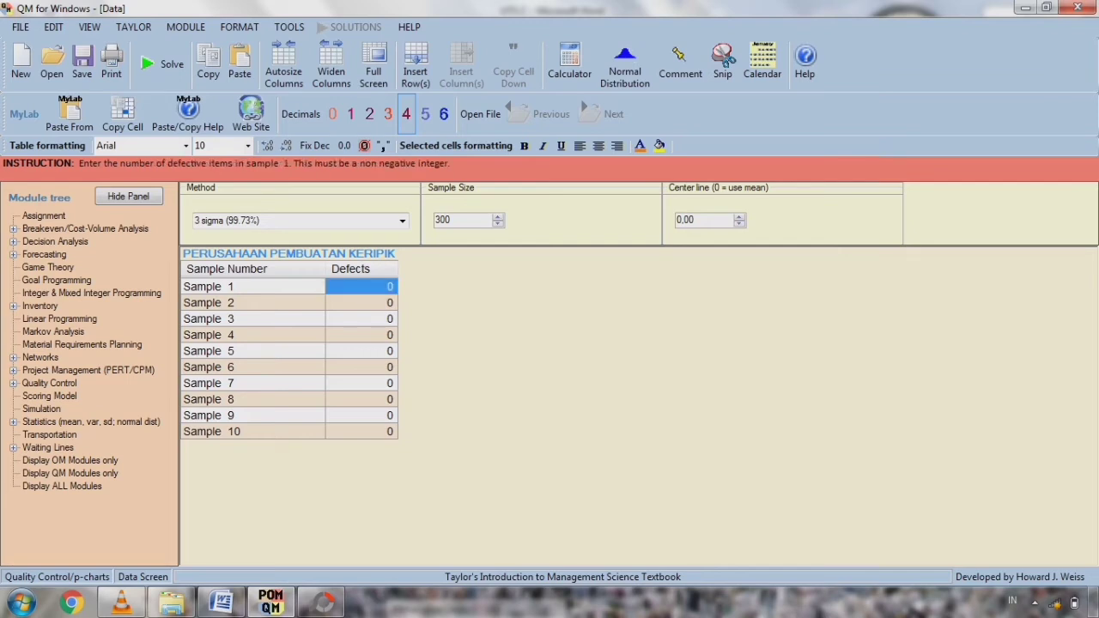
pyautogui.click(221, 603)
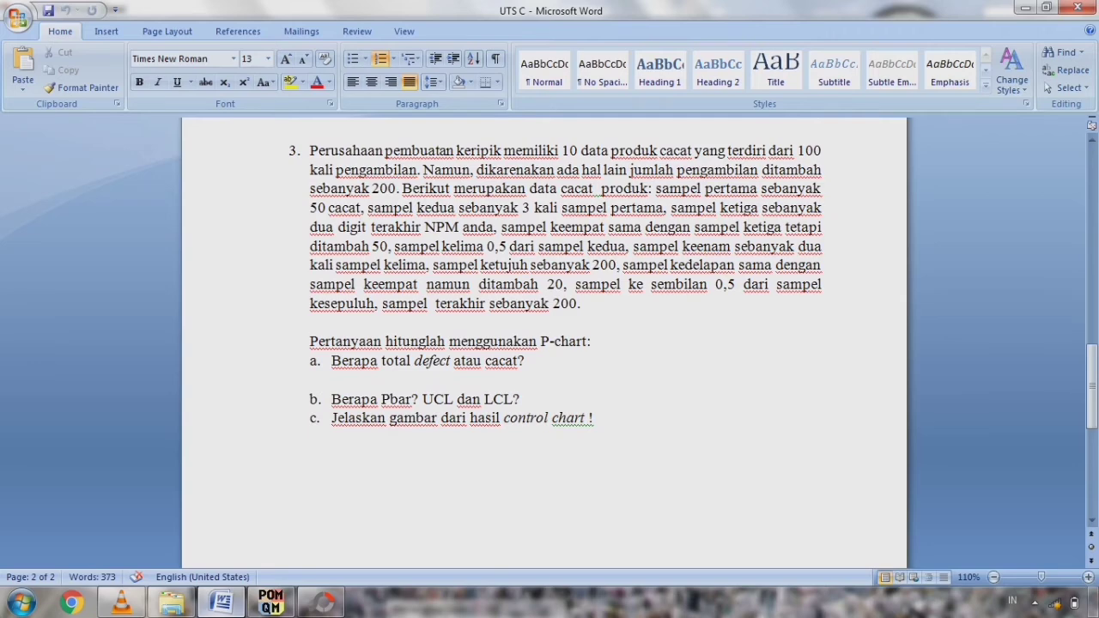
pyautogui.click(270, 602)
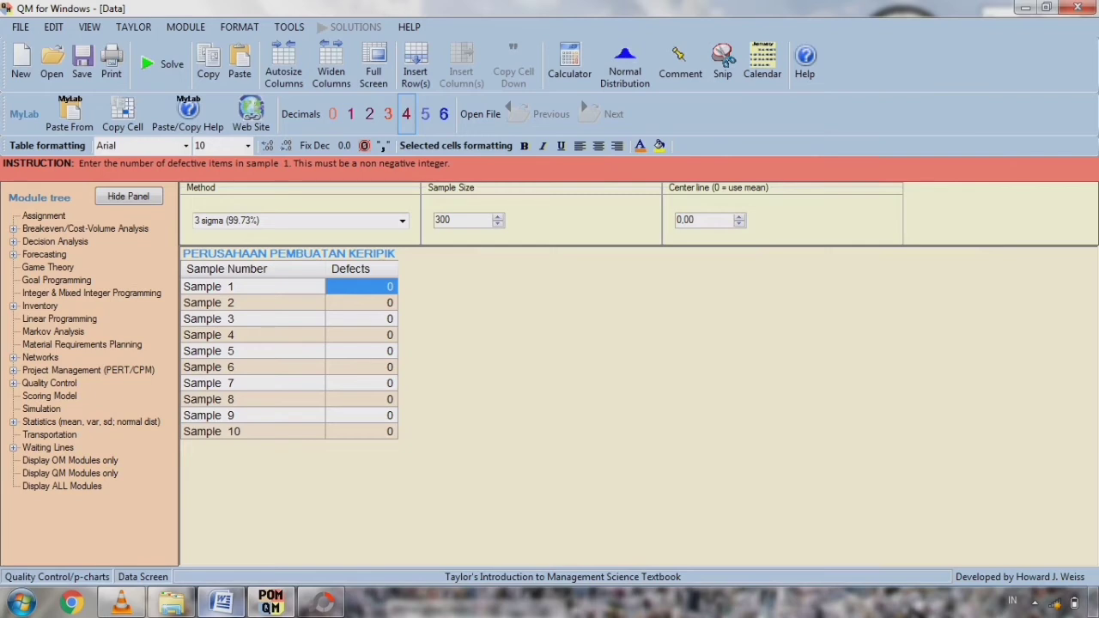
pyautogui.write('50')
pyautogui.press('Return')
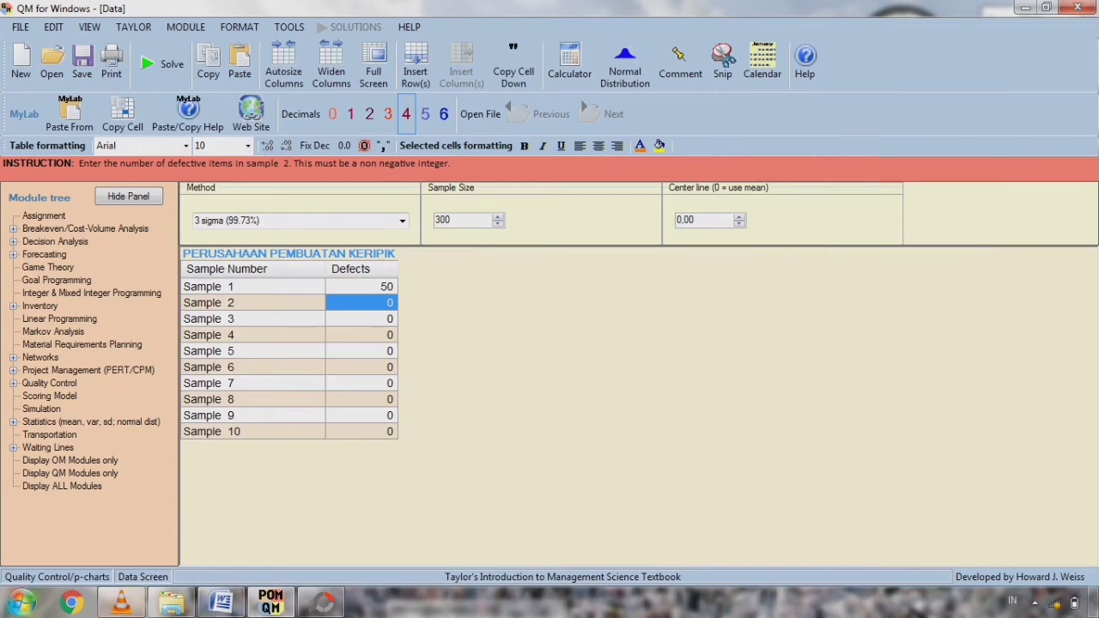
pyautogui.click(222, 603)
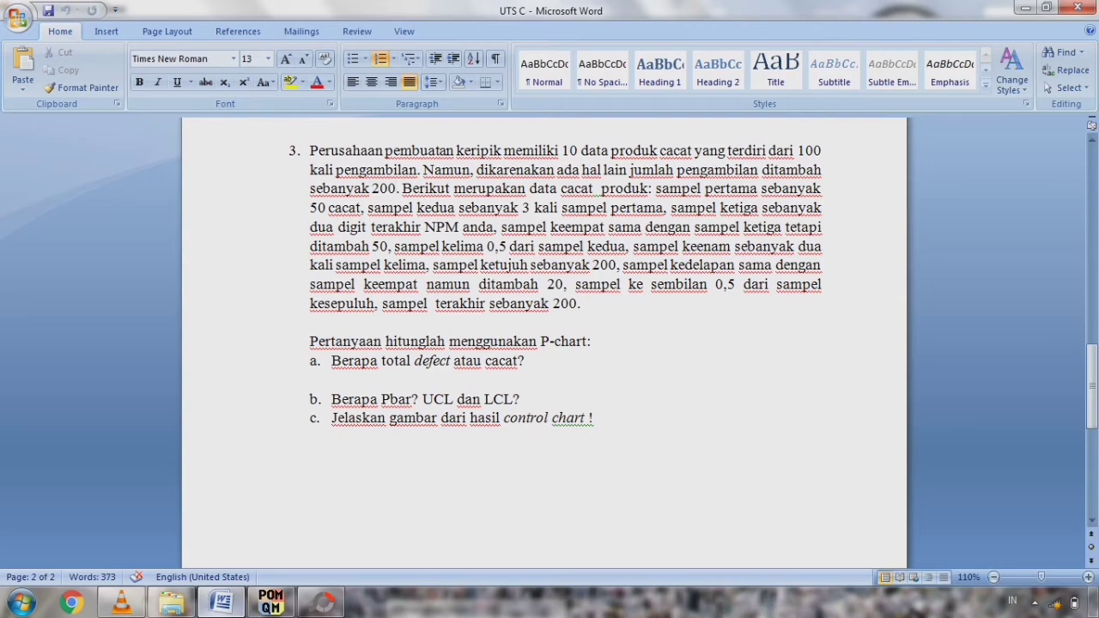
pyautogui.click(222, 603)
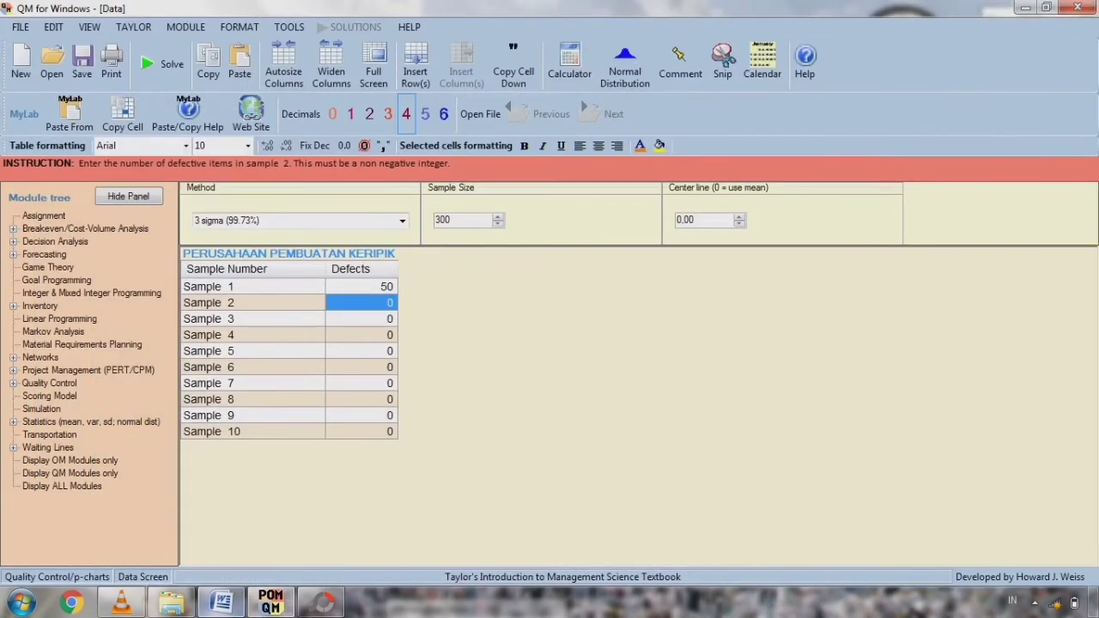
pyautogui.write('150')
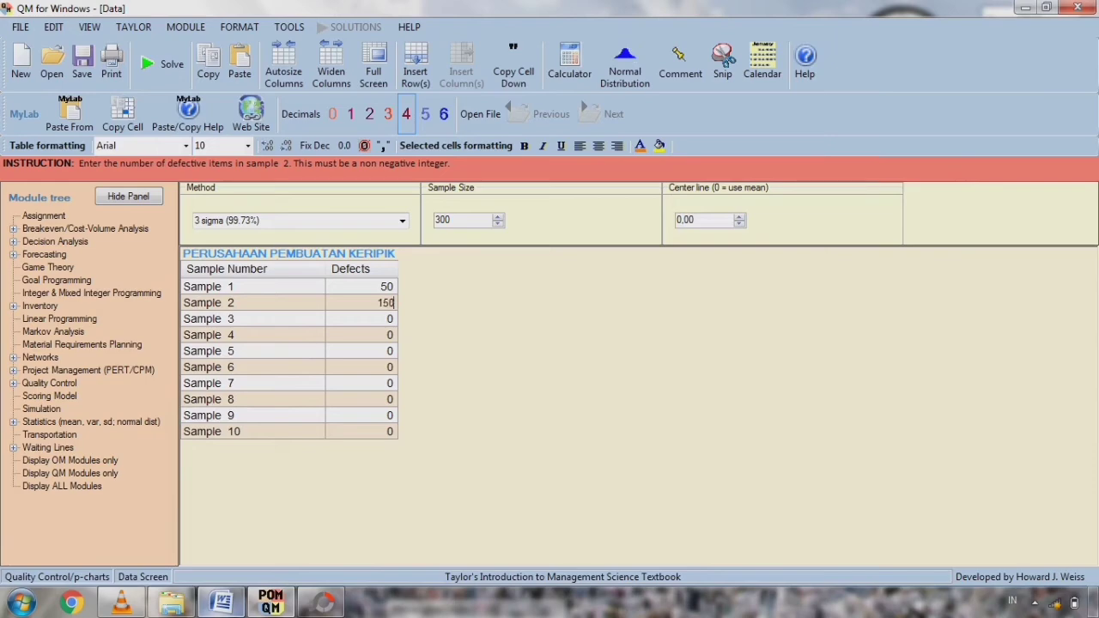
pyautogui.press('Return')
# - Check the third sample in Word, enter 20 defects for Sample 3 in POM-QM, and return to Word for the fourth sample
pyautogui.hotkey('alt', 'Tab')
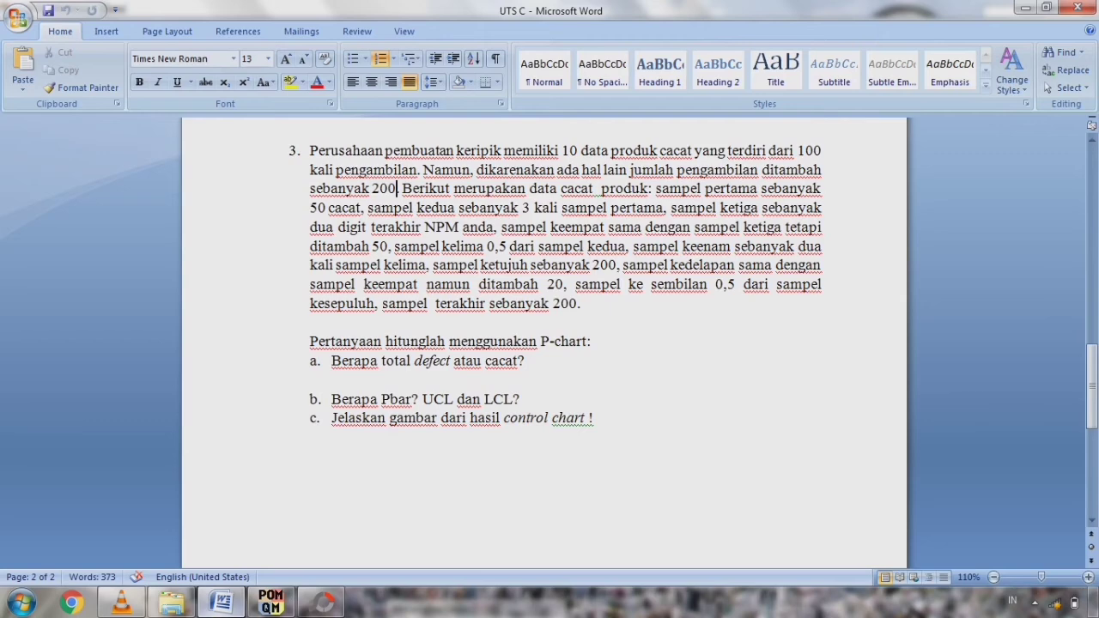
pyautogui.hotkey('alt', 'Tab')
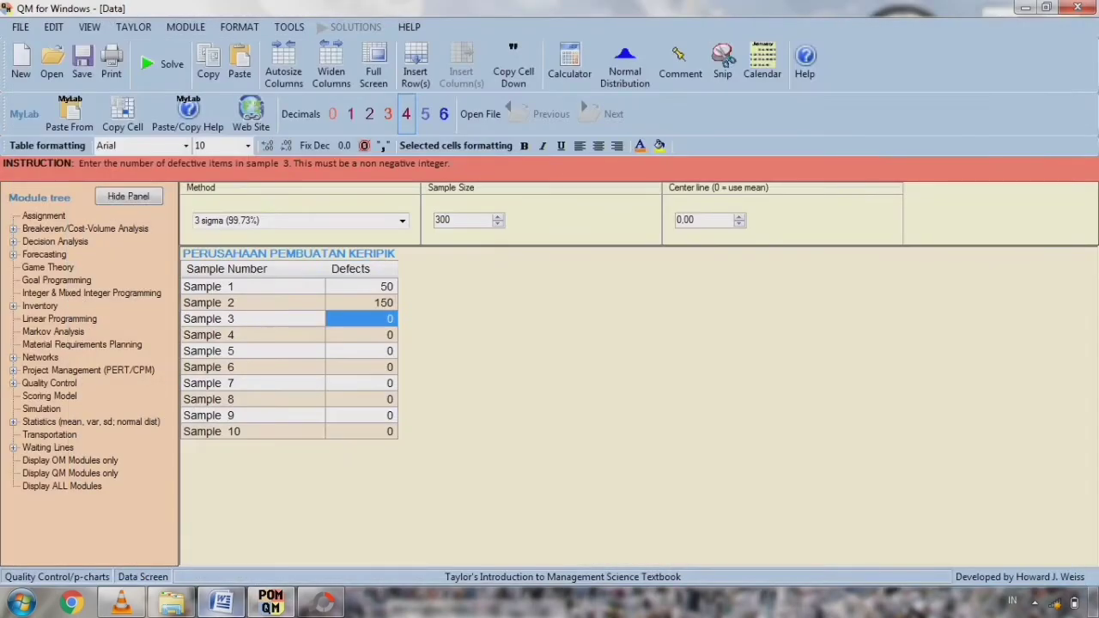
pyautogui.write('20')
pyautogui.press('Return')
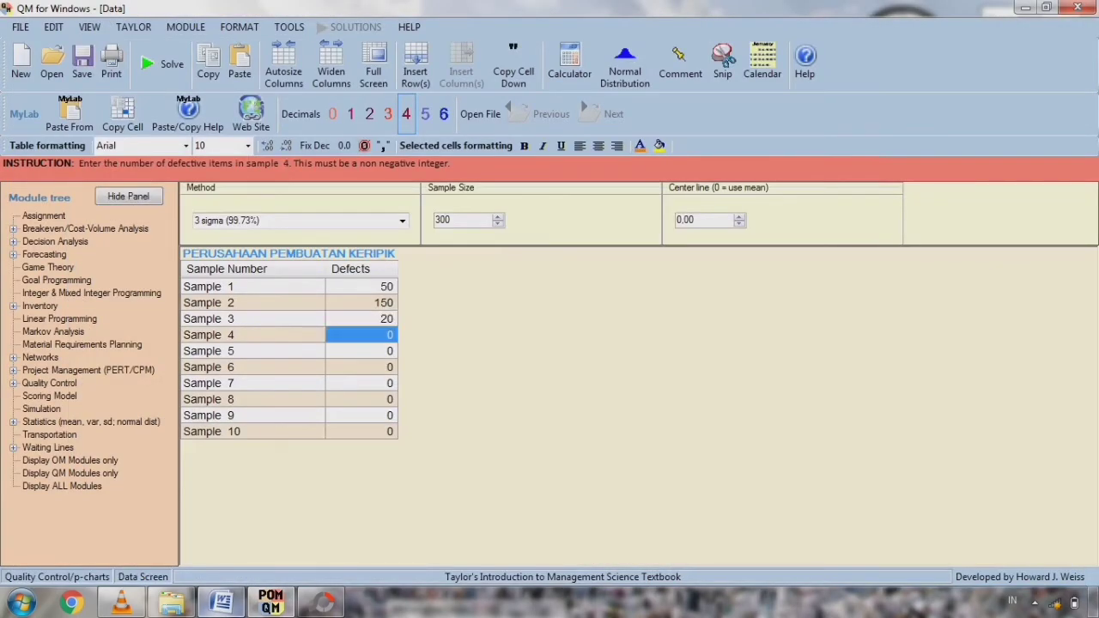
pyautogui.hotkey('alt', 'Tab')
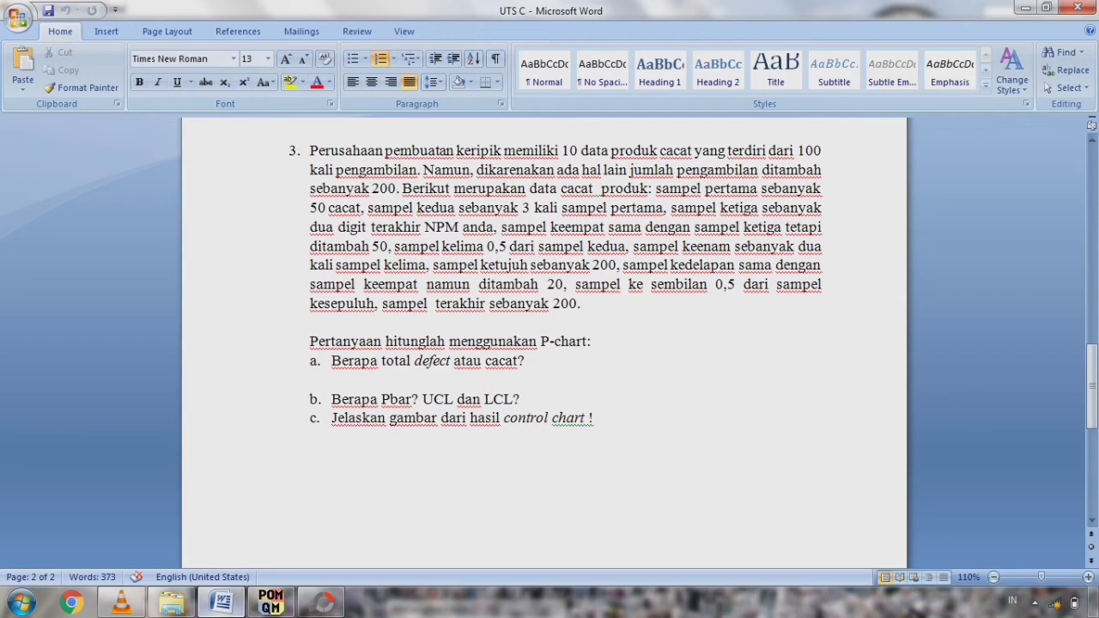
# - Check the fourth sample's rule in Word's problem 3 and enter 70 defects for Sample 4 in POM-QM
pyautogui.moveTo(502, 229); pyautogui.dragTo(388, 247)
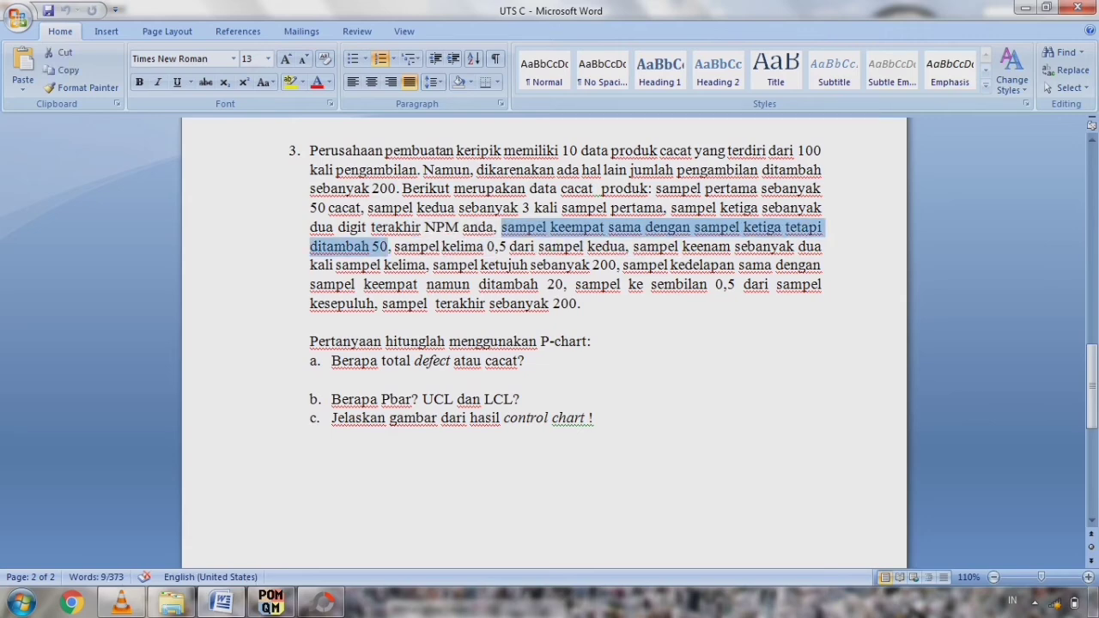
pyautogui.click(271, 603)
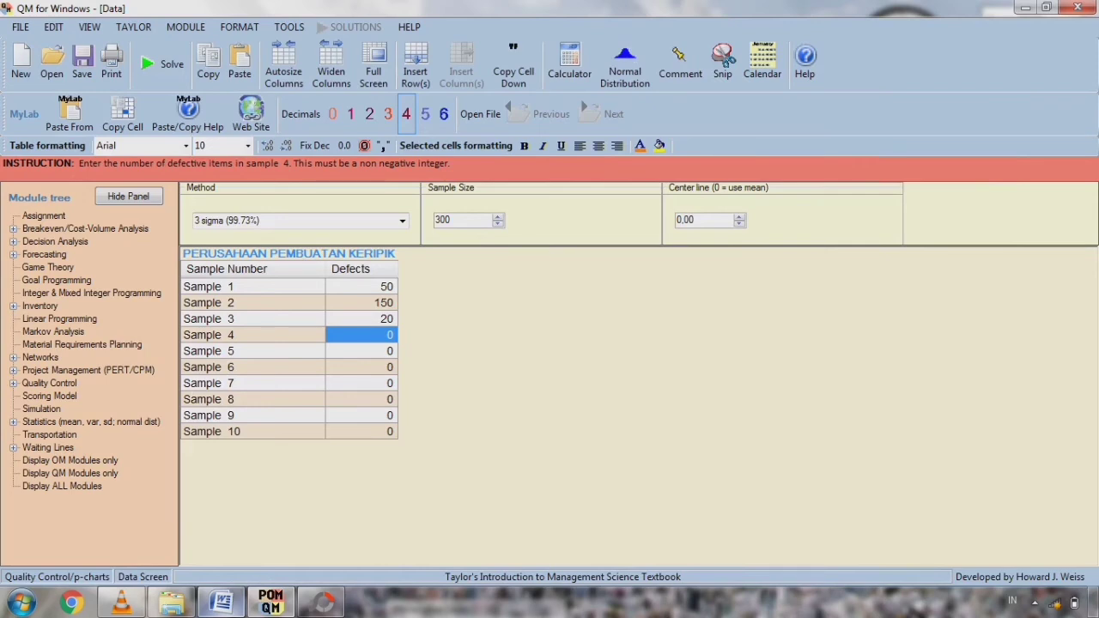
pyautogui.write('70')
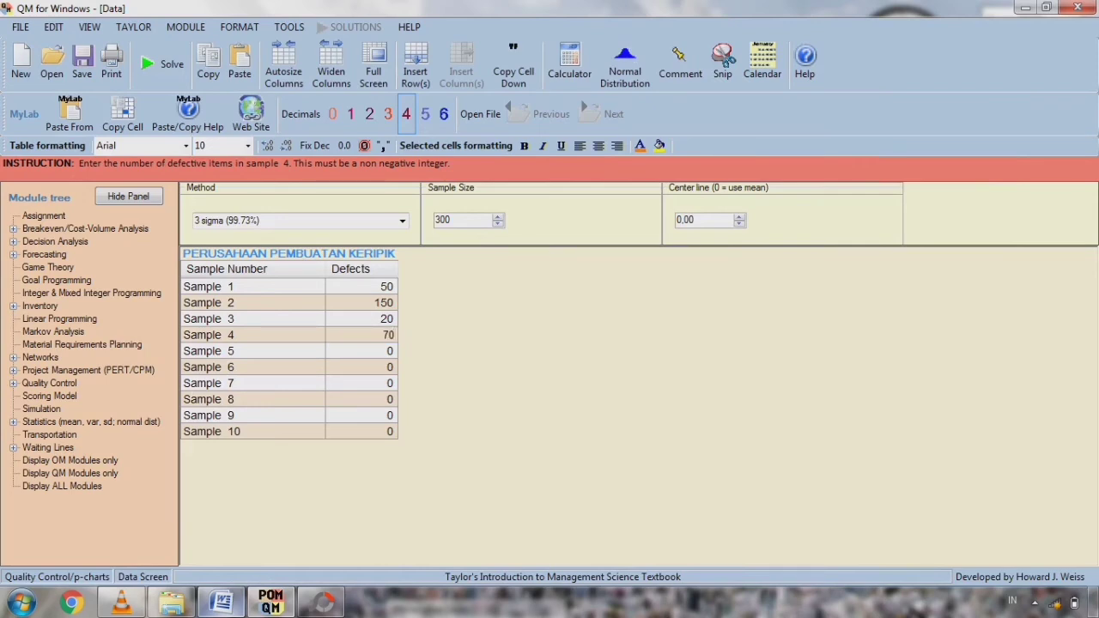
pyautogui.press('Return')
# - Check the fifth sample in Word (0.5 of the second) and enter 75 defects for Sample 5 in POM-QM
pyautogui.click(222, 603)
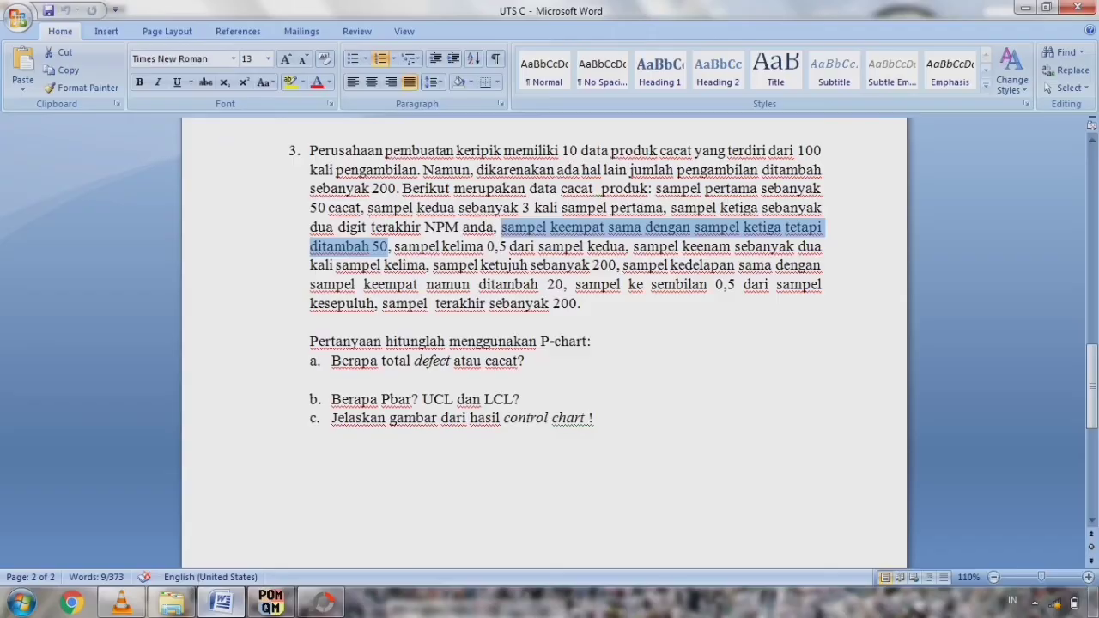
pyautogui.moveTo(394, 246); pyautogui.dragTo(625, 247)
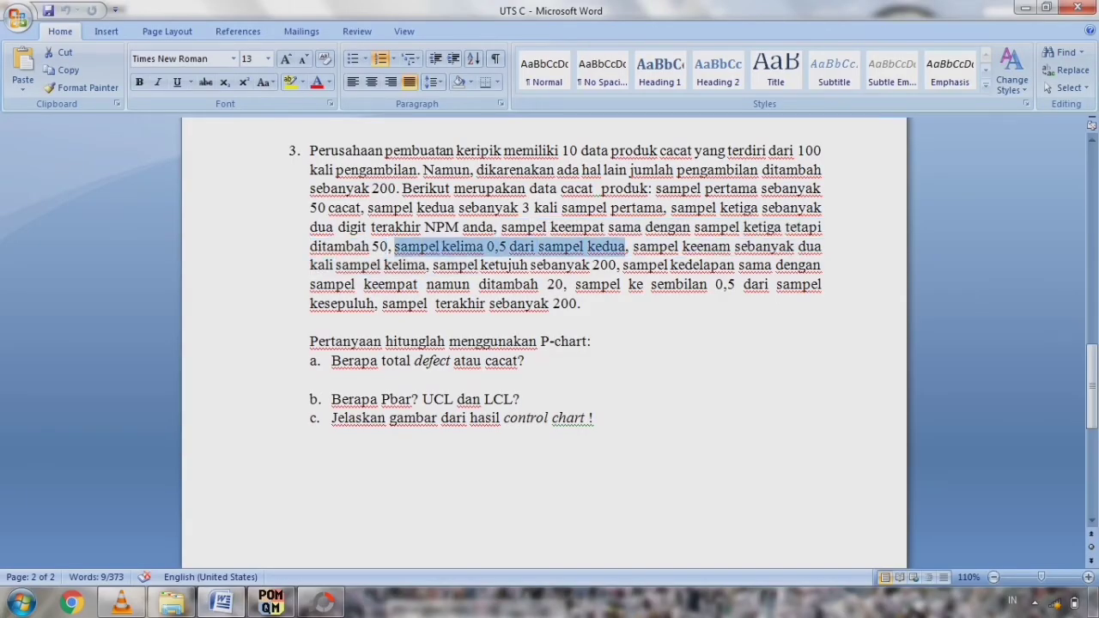
pyautogui.click(271, 603)
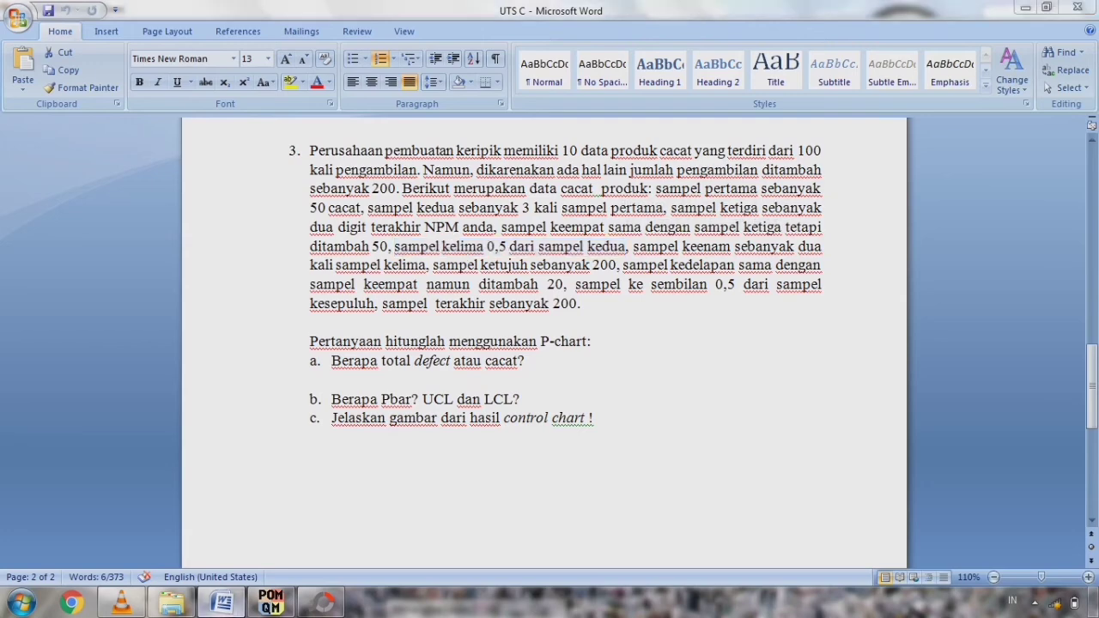
pyautogui.click(362, 303)
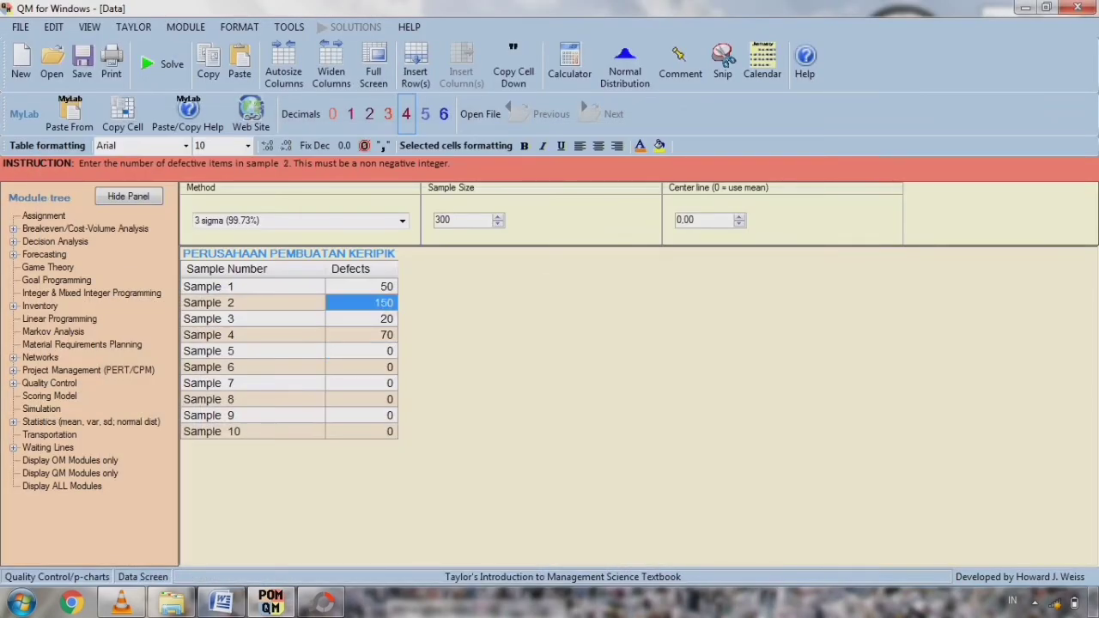
pyautogui.click(361, 352)
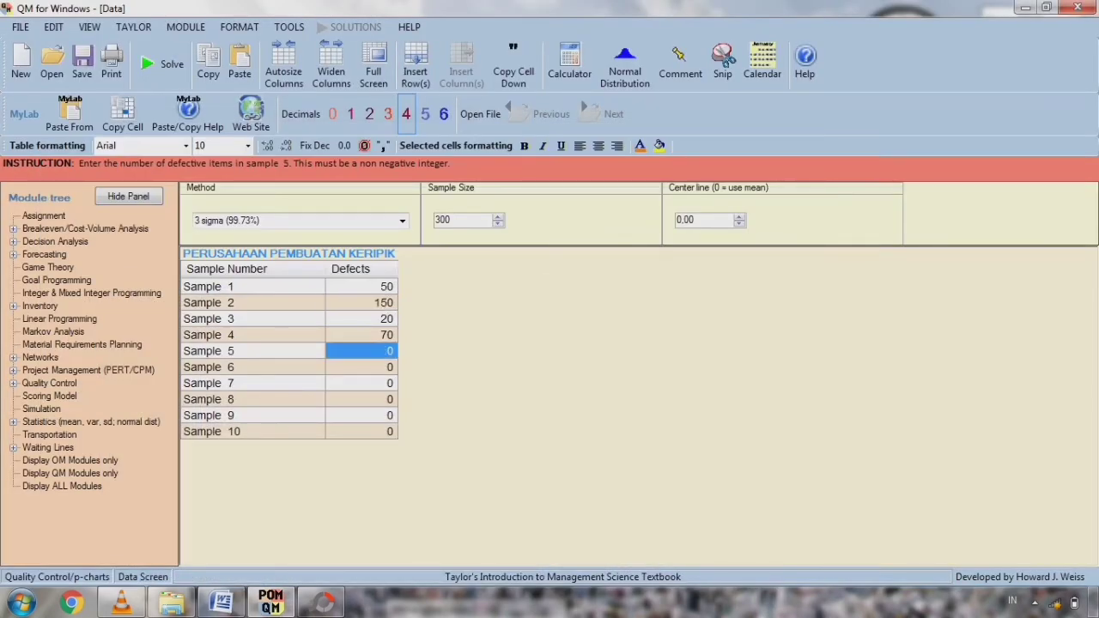
pyautogui.write('75')
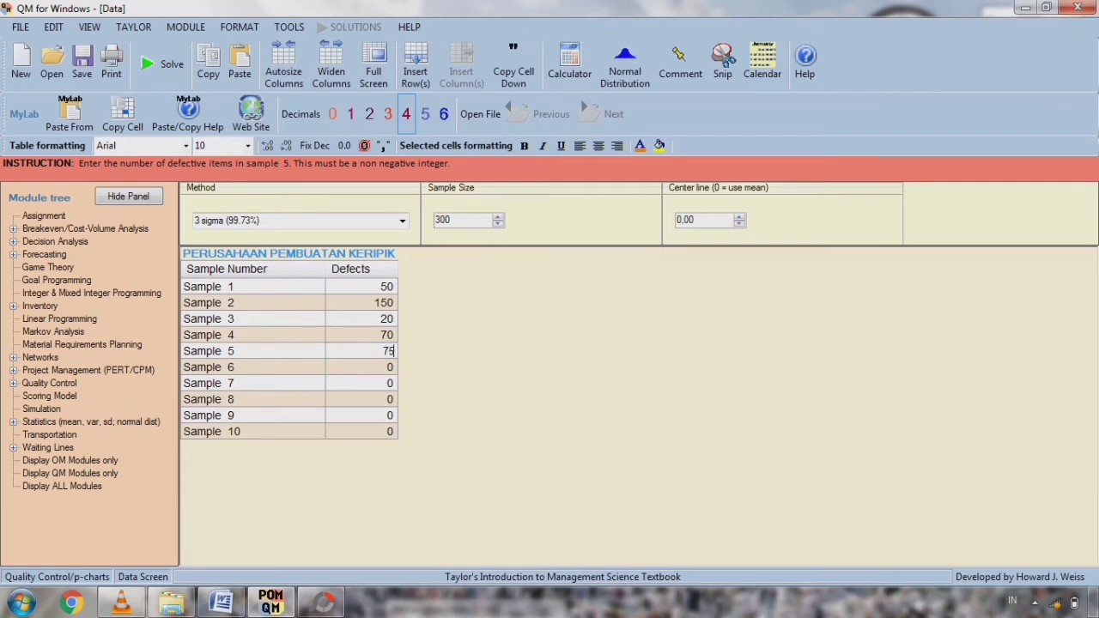
pyautogui.press('Return')
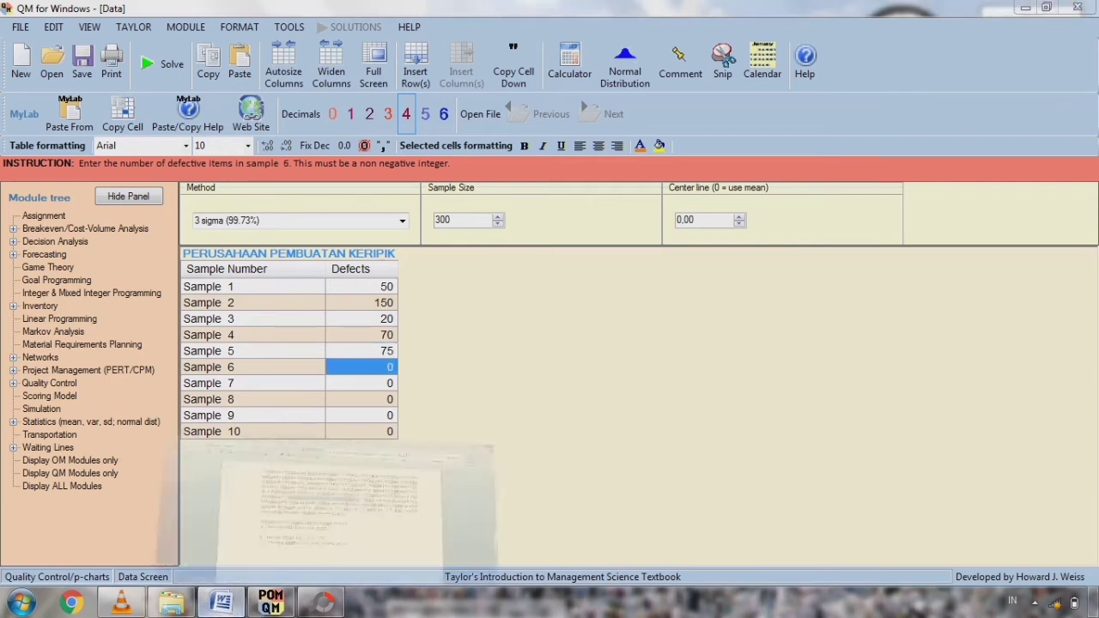
# - Check the sixth sample in Word (twice the fifth) and enter 150 defects for Sample 6 in POM-QM
pyautogui.click(221, 602)
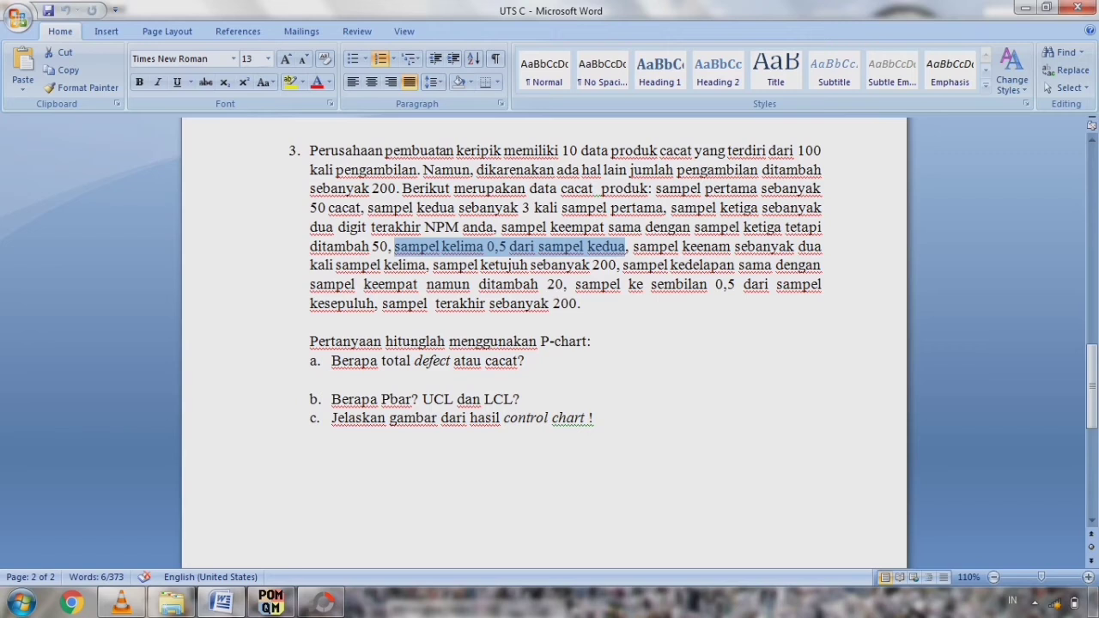
pyautogui.moveTo(633, 247); pyautogui.dragTo(429, 266)
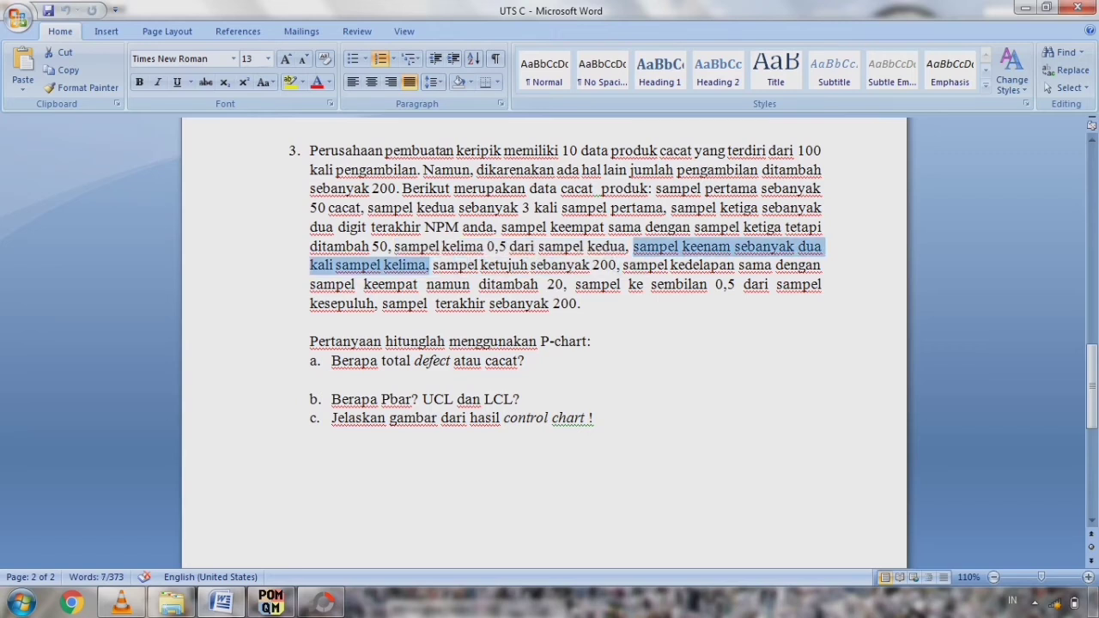
pyautogui.click(221, 601)
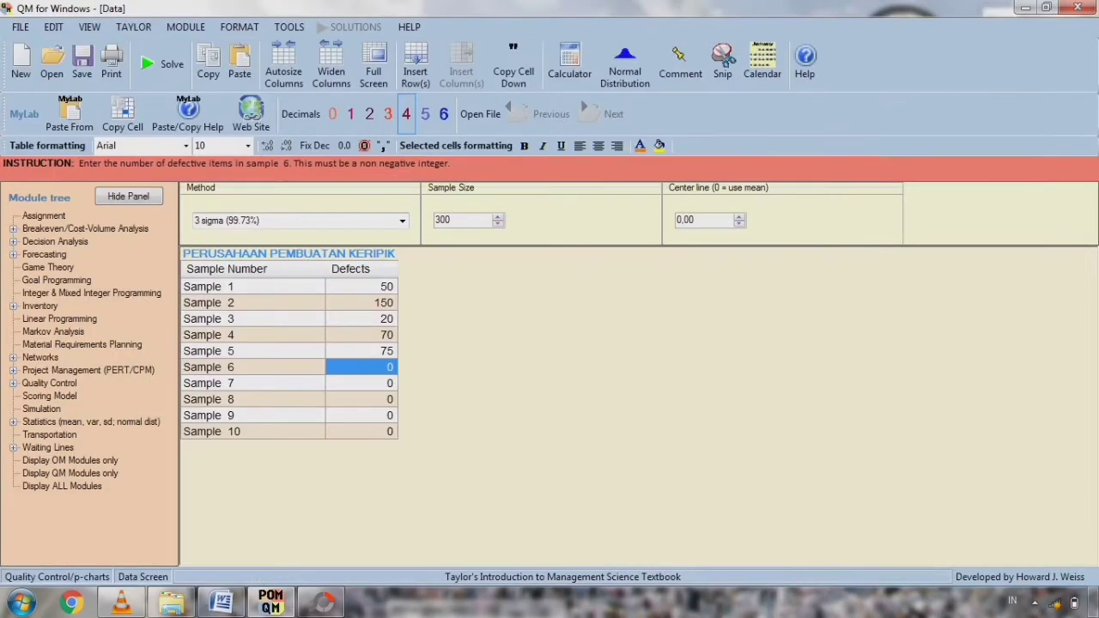
pyautogui.click(362, 351)
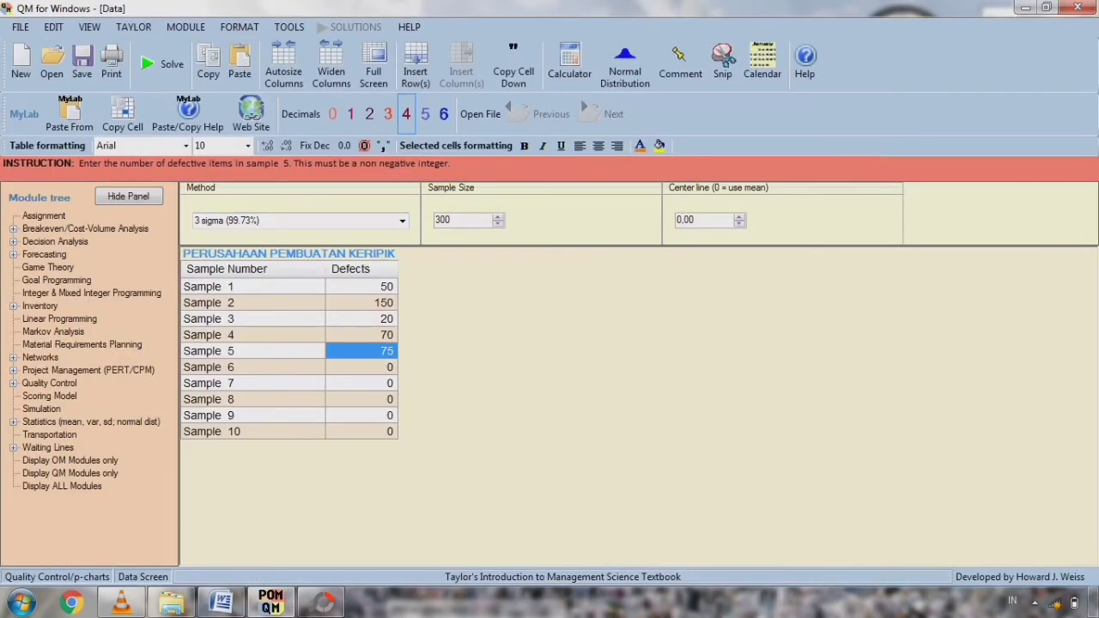
pyautogui.click(361, 367)
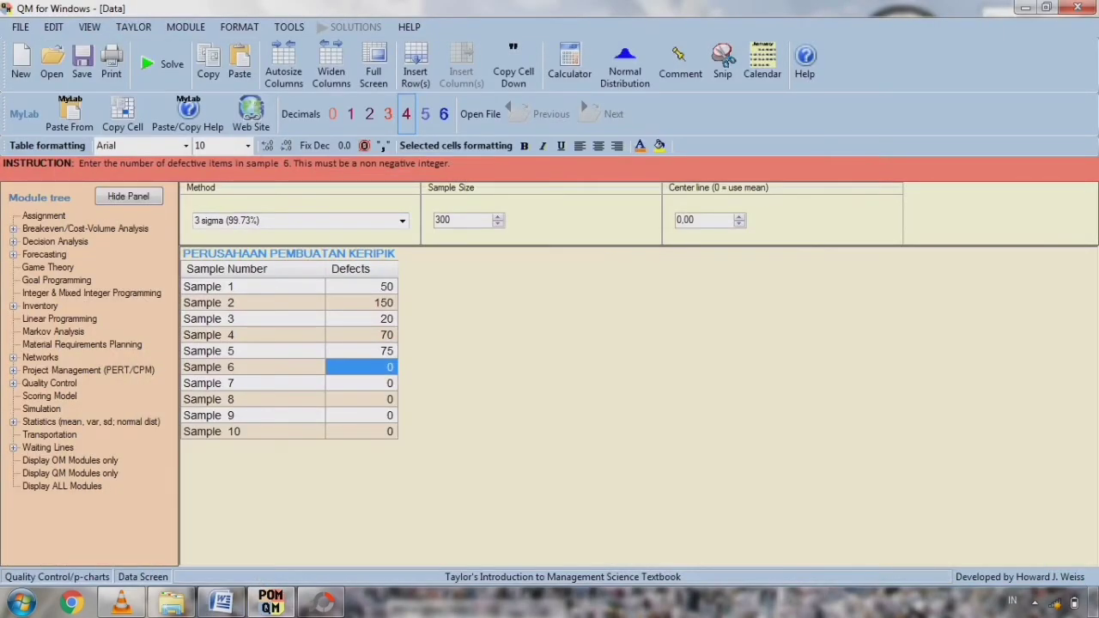
pyautogui.write('150')
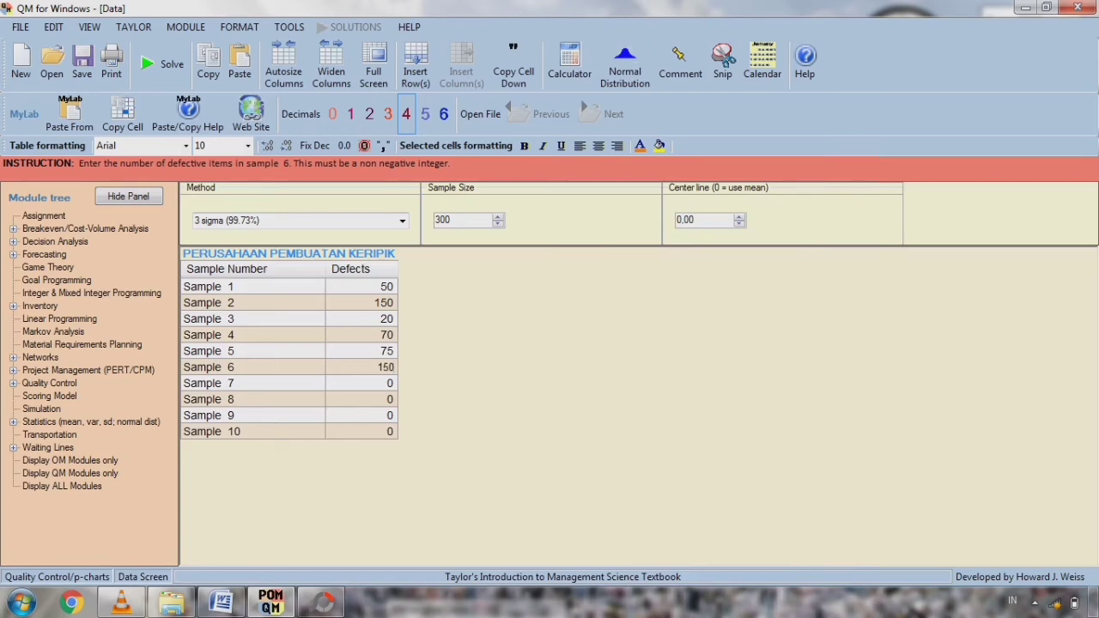
pyautogui.press('Return')
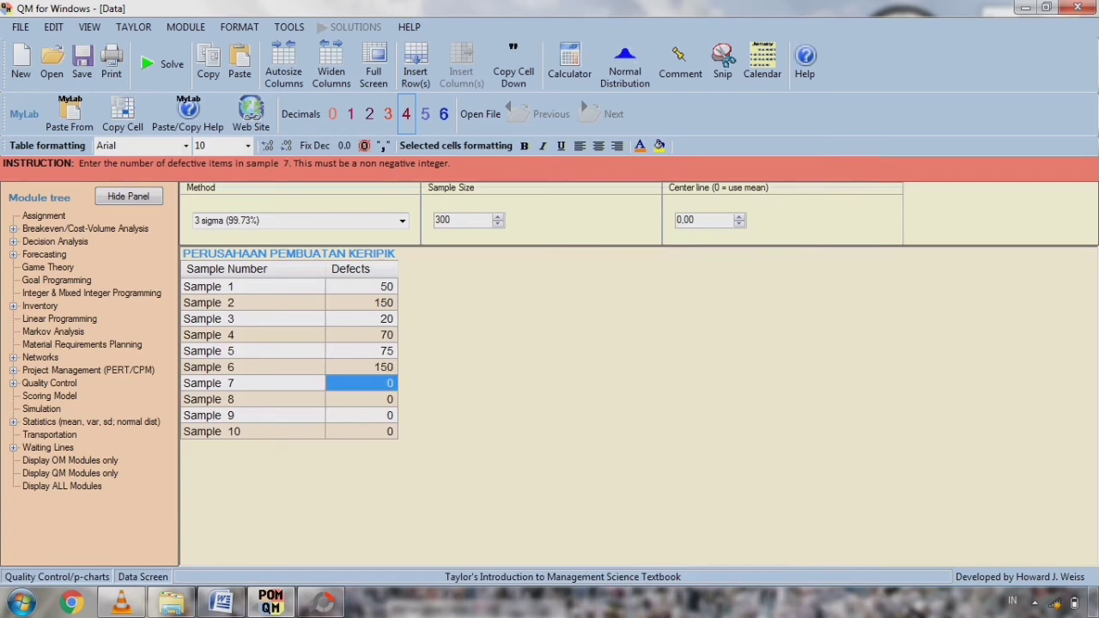
# - Look up the seventh sample's defects in Word and enter 200 for Sample 7 in POM-QM
pyautogui.click(221, 603)
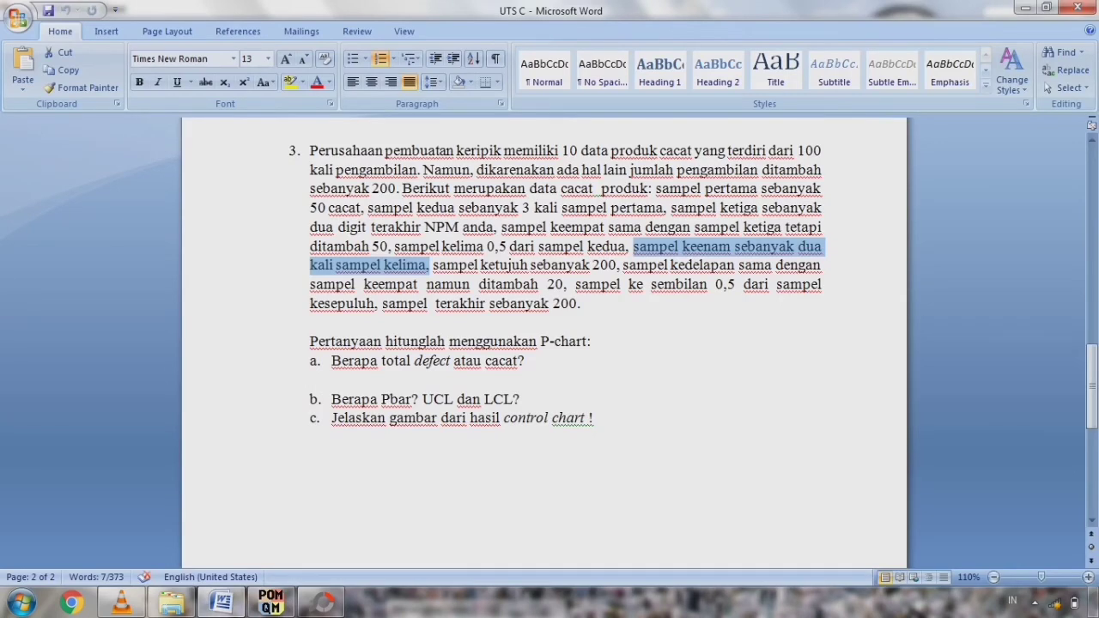
pyautogui.moveTo(592, 266); pyautogui.dragTo(622, 266)
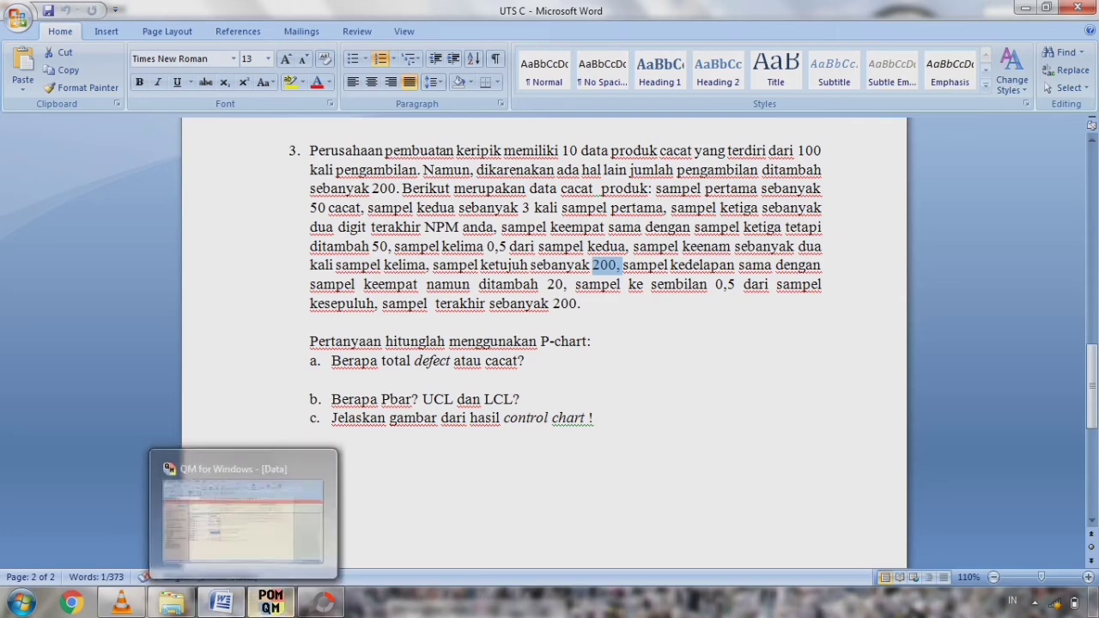
pyautogui.click(271, 603)
pyautogui.write('200')
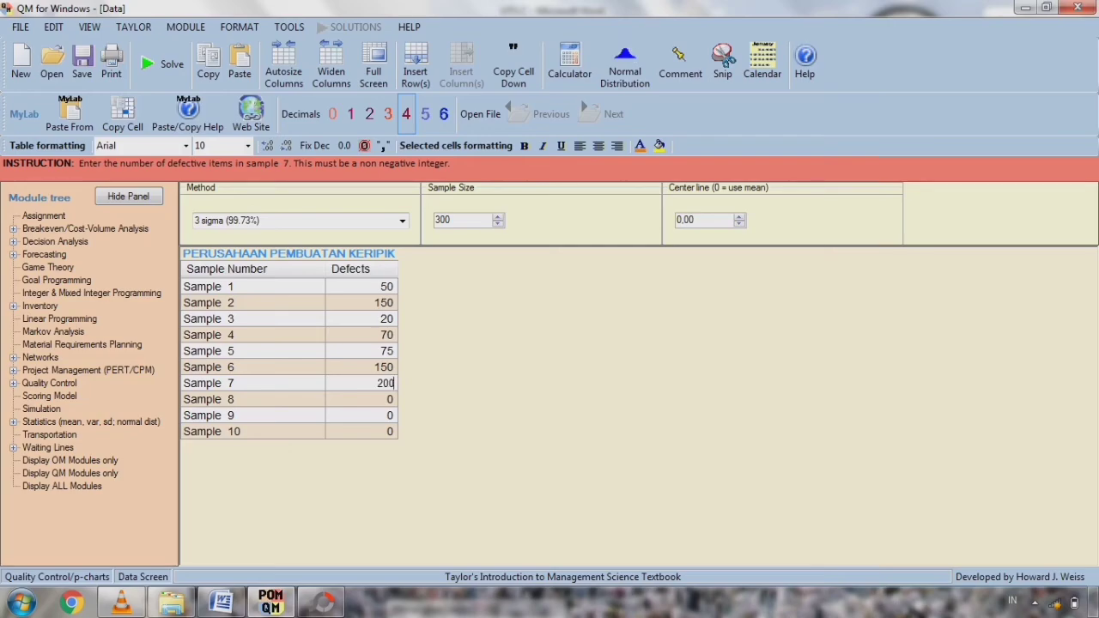
pyautogui.press('Return')
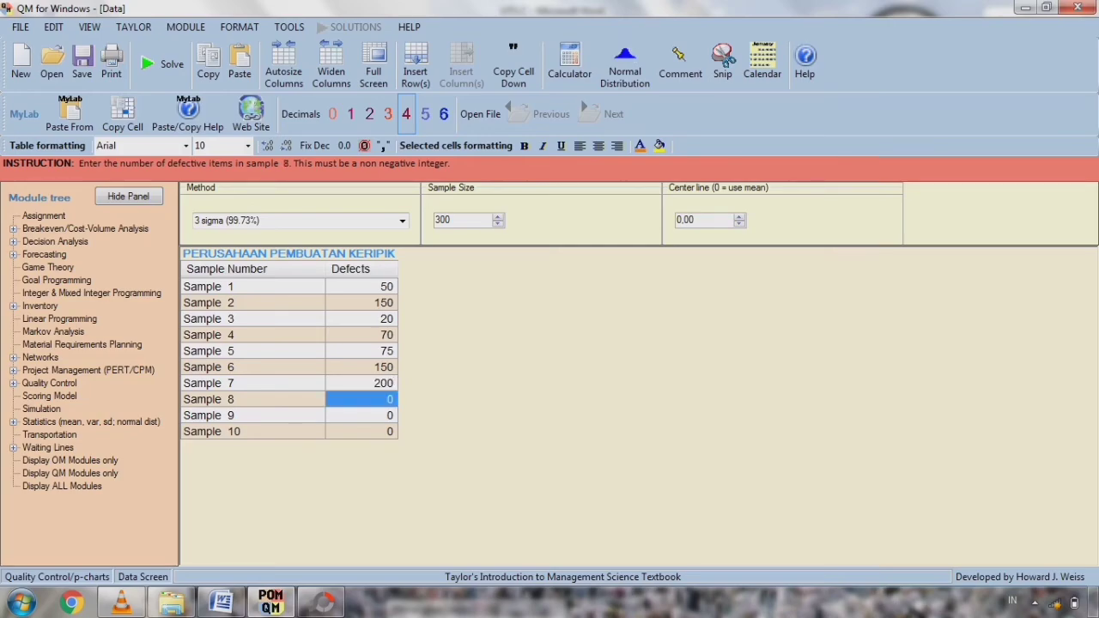
# - Check the eighth sample in Word (the fourth plus 20) and enter 90 defects for Sample 8 in POM-QM
pyautogui.hotkey('alt', 'Tab')
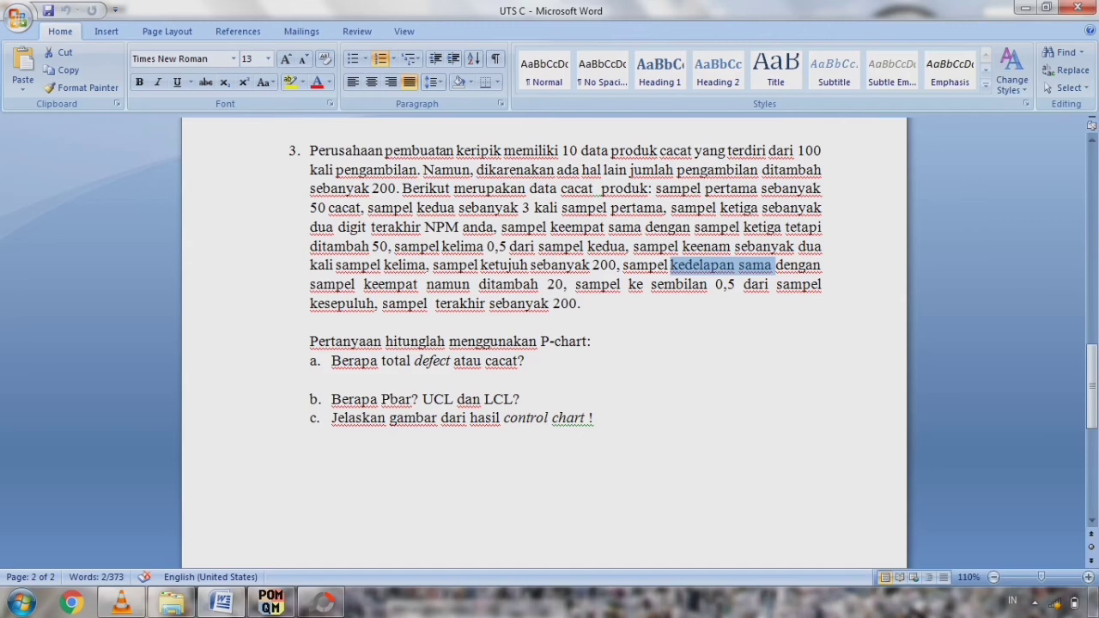
pyautogui.moveTo(419, 284); pyautogui.dragTo(365, 284)
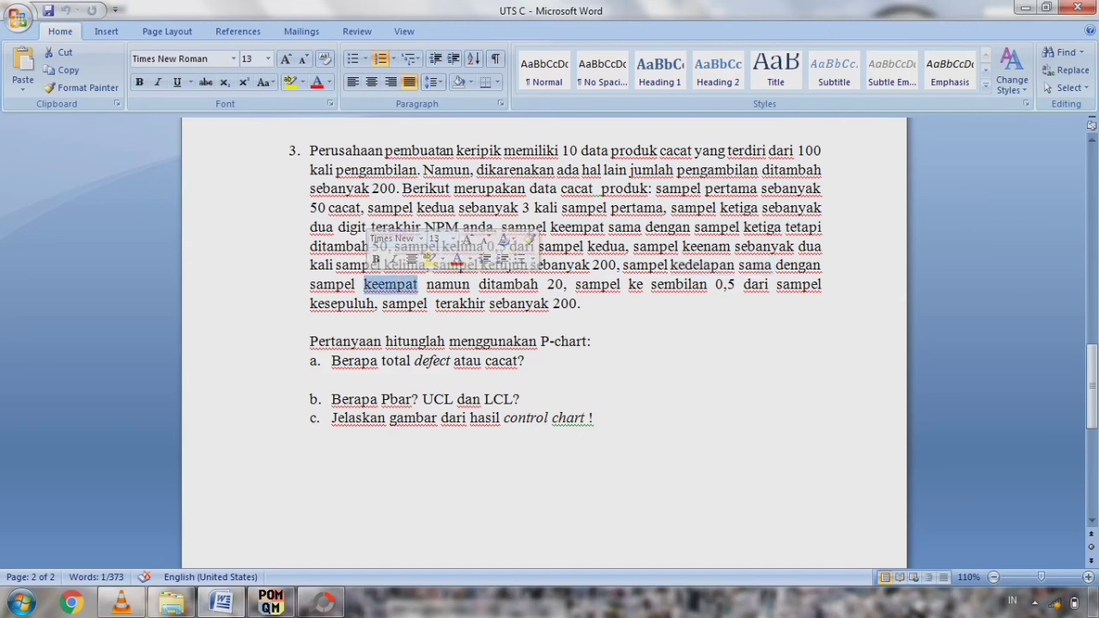
pyautogui.moveTo(575, 284); pyautogui.dragTo(547, 285)
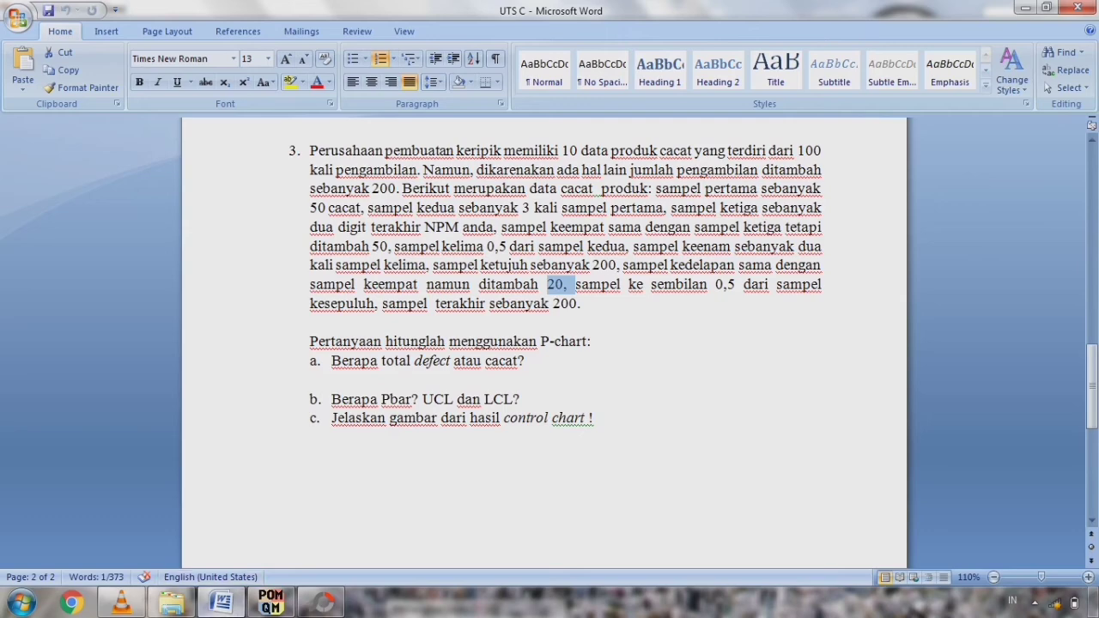
pyautogui.click(271, 601)
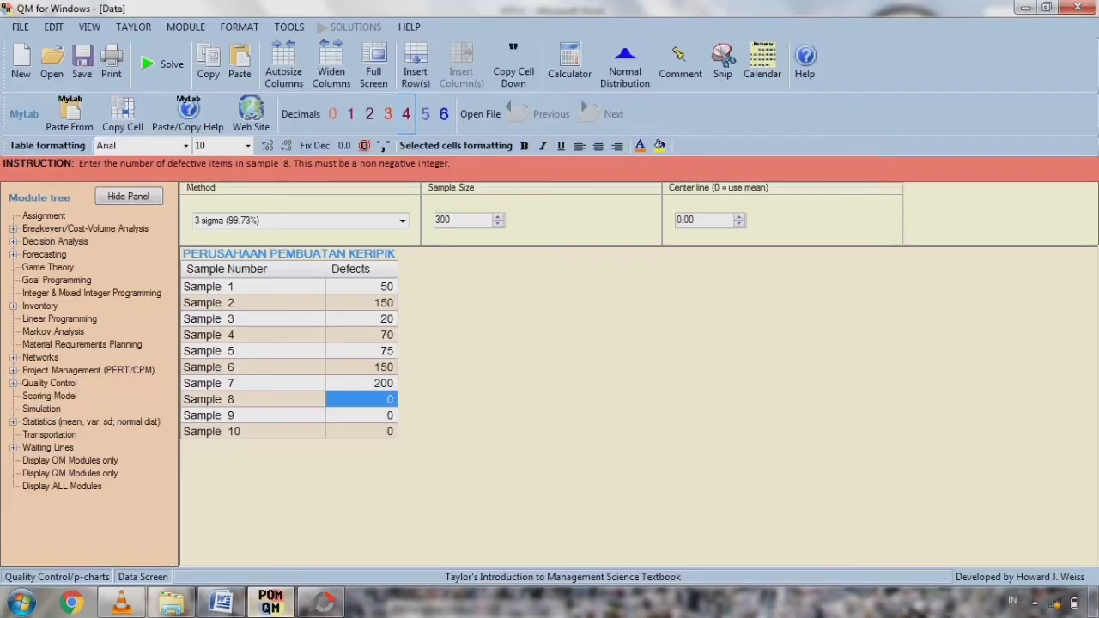
pyautogui.click(362, 335)
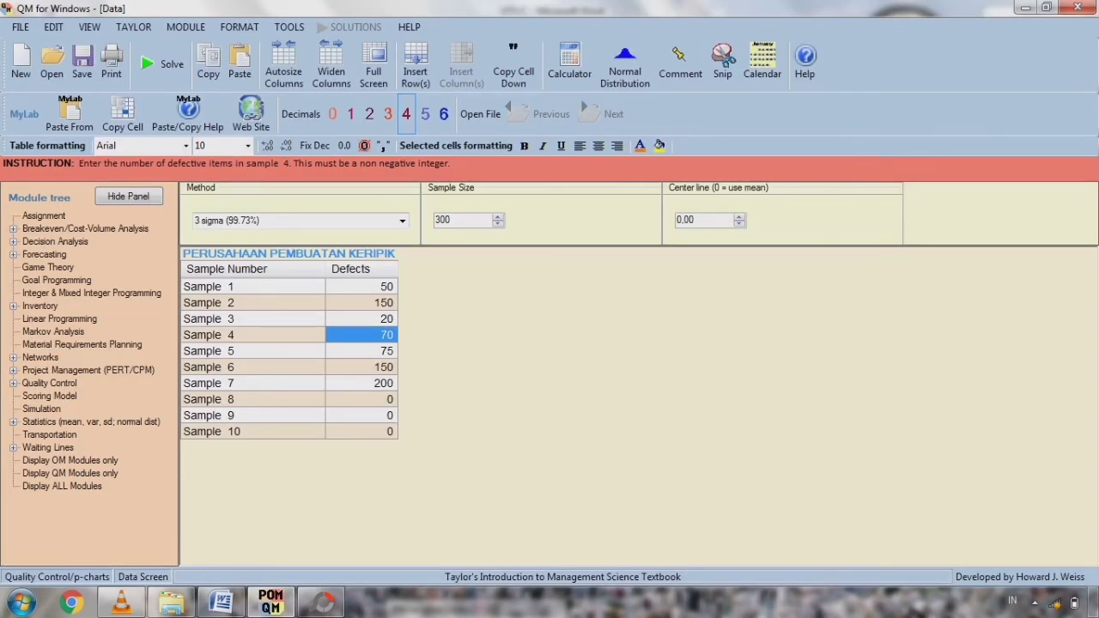
pyautogui.click(362, 400)
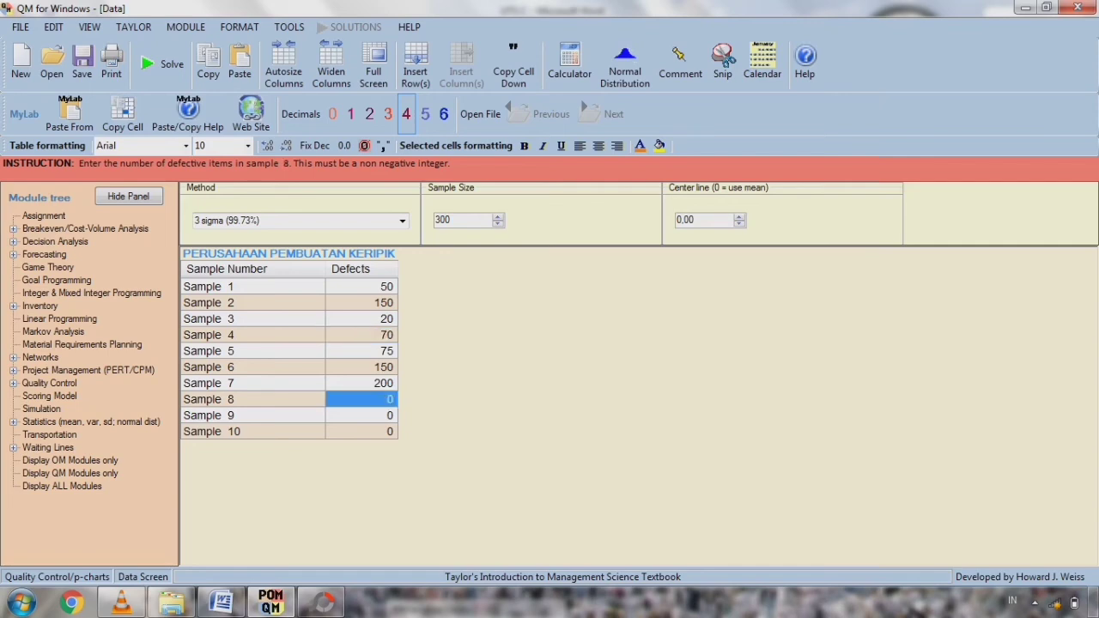
pyautogui.write('90')
pyautogui.press('Return')
pyautogui.press('Return')
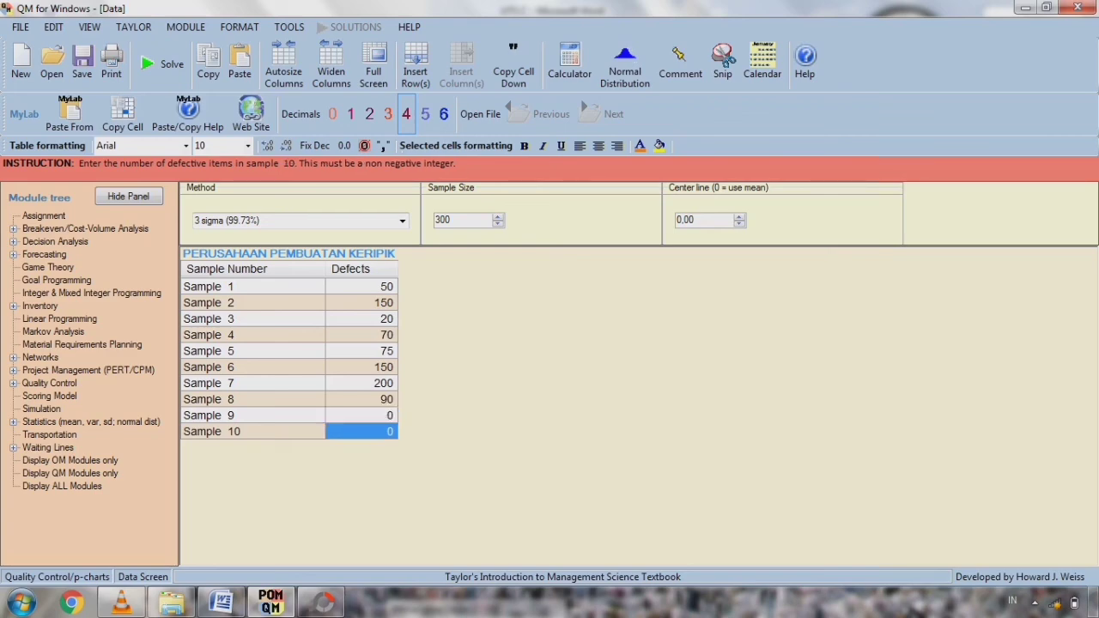
# - Check the last two samples in Word, and enter 200 defects for Sample 10 and 100 for Sample 9 in POM-QM
pyautogui.click(221, 604)
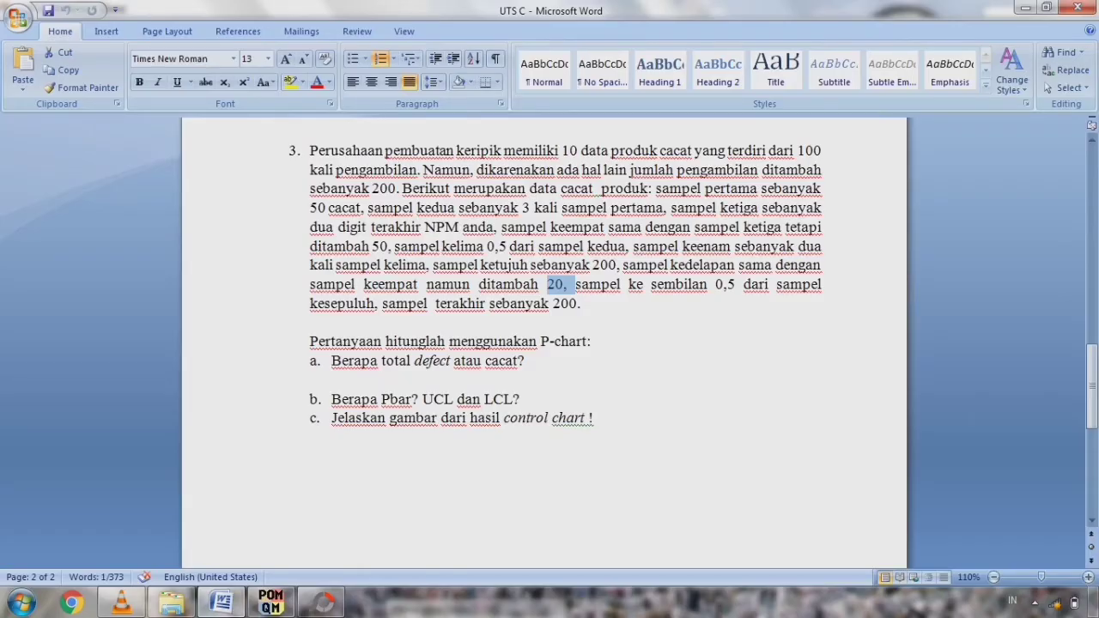
pyautogui.moveTo(576, 285); pyautogui.dragTo(587, 303)
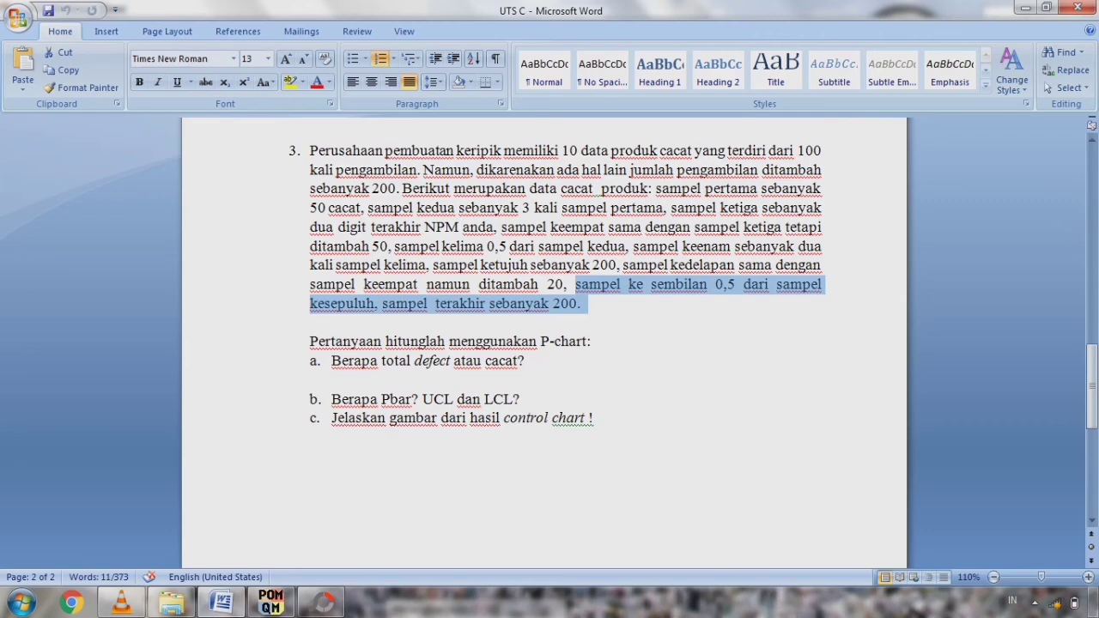
pyautogui.click(271, 603)
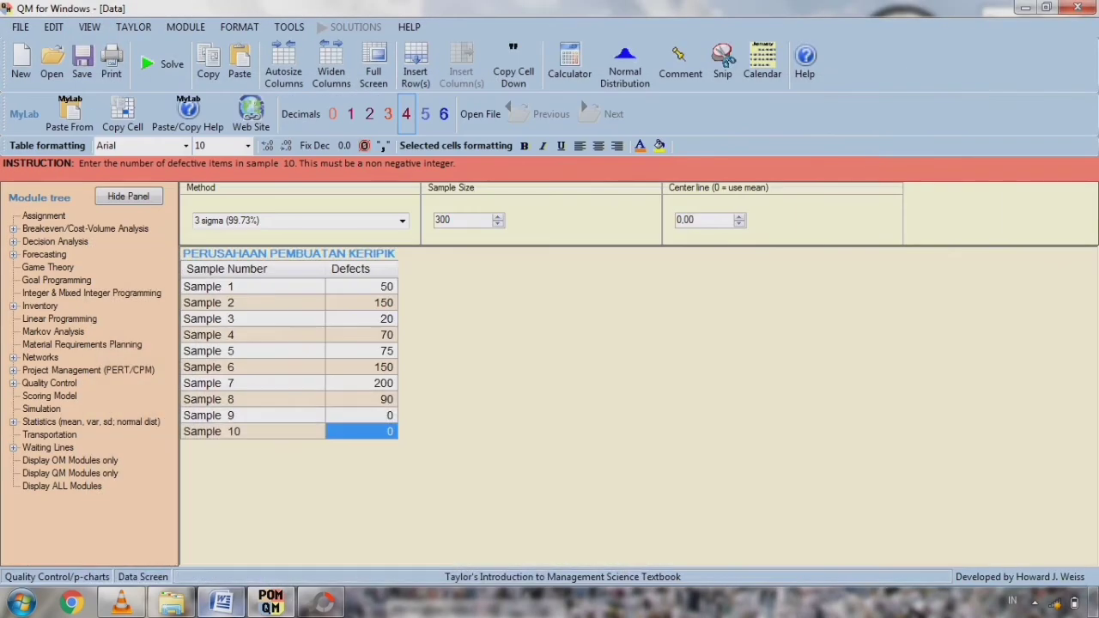
pyautogui.write('200')
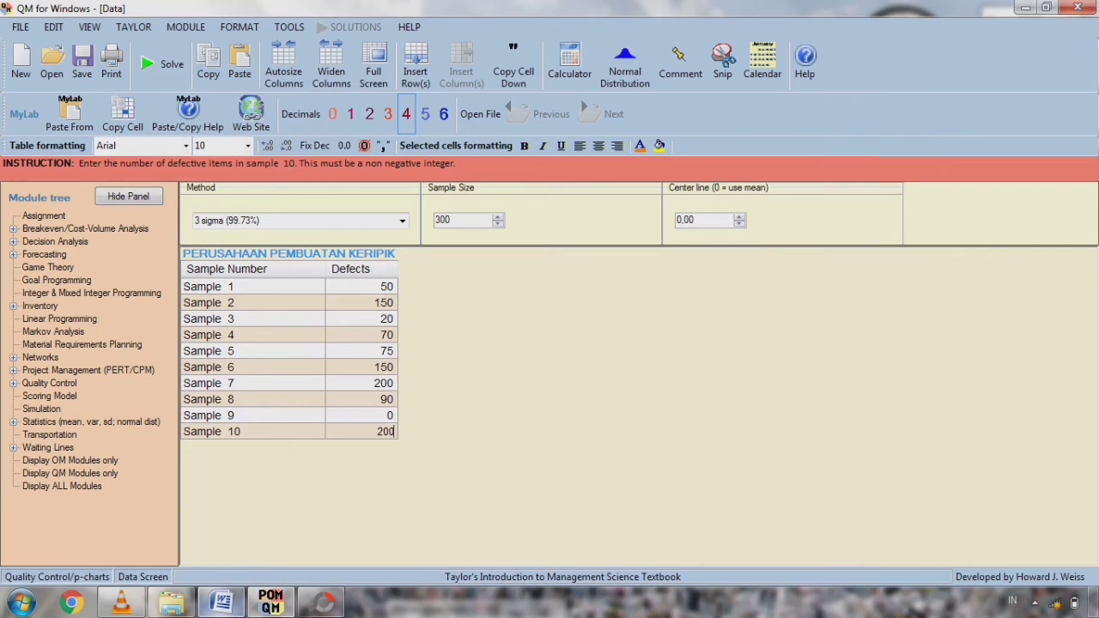
pyautogui.press('Up')
pyautogui.write('100')
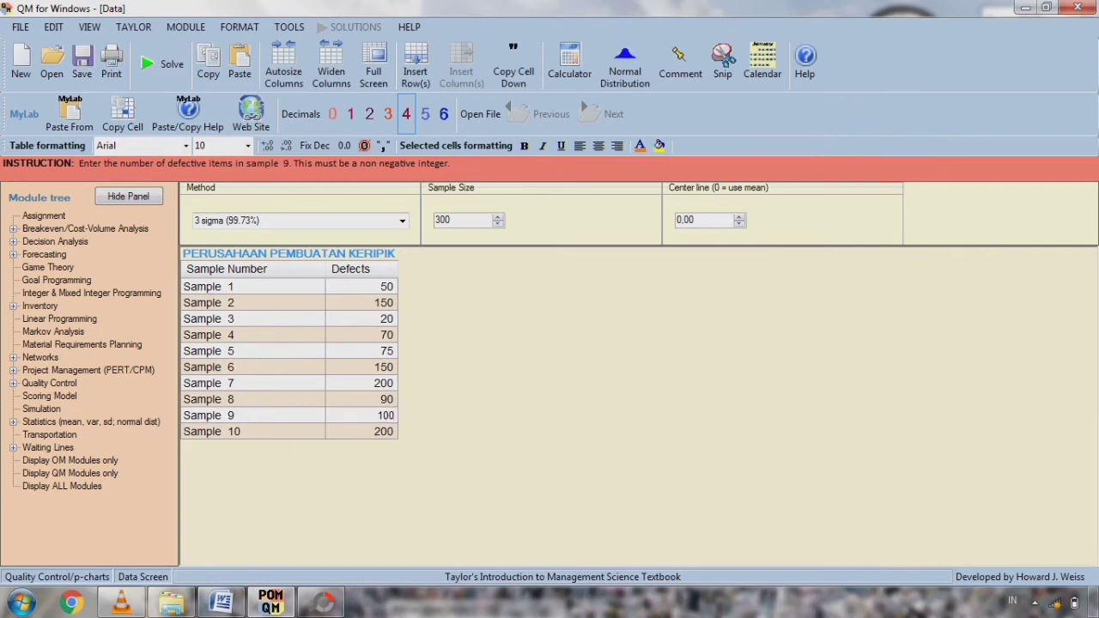
# - Solve the chip company's p-chart problem and select the Total Defects value in the results
pyautogui.click(163, 64)
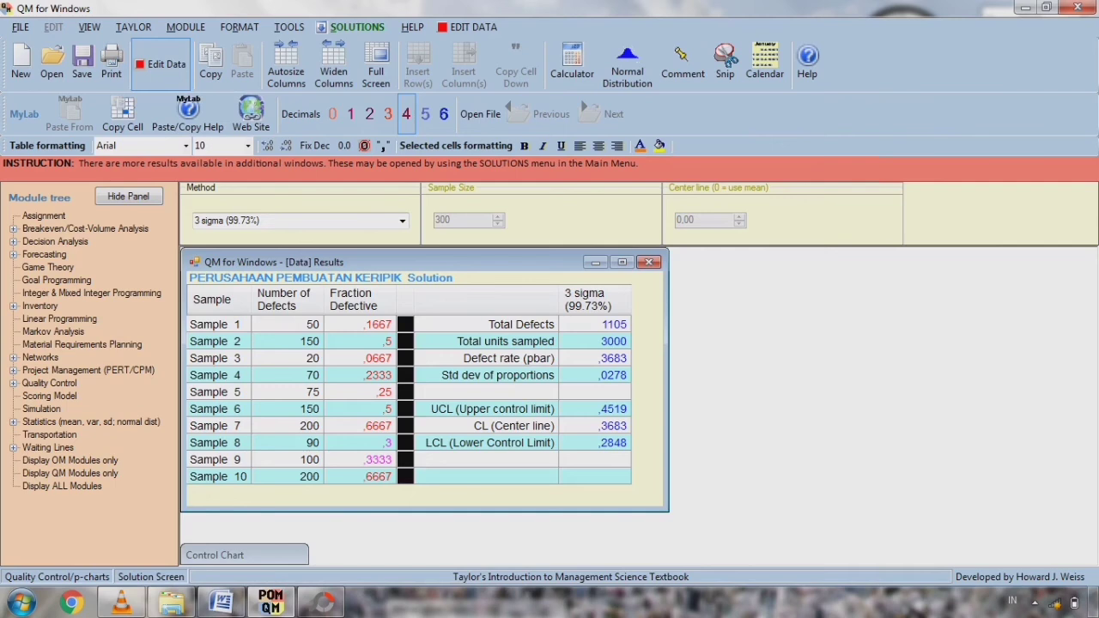
pyautogui.click(595, 324)
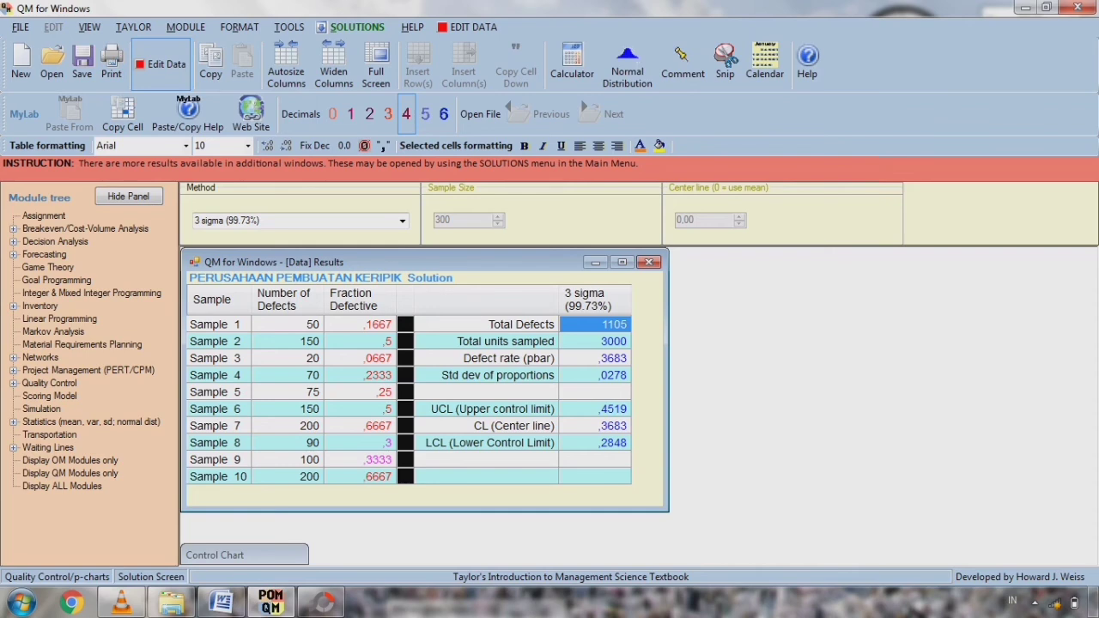
# - Read the total units sampled, defect rate (pbar), UCL and LCL values in the p-chart results
pyautogui.click(595, 342)
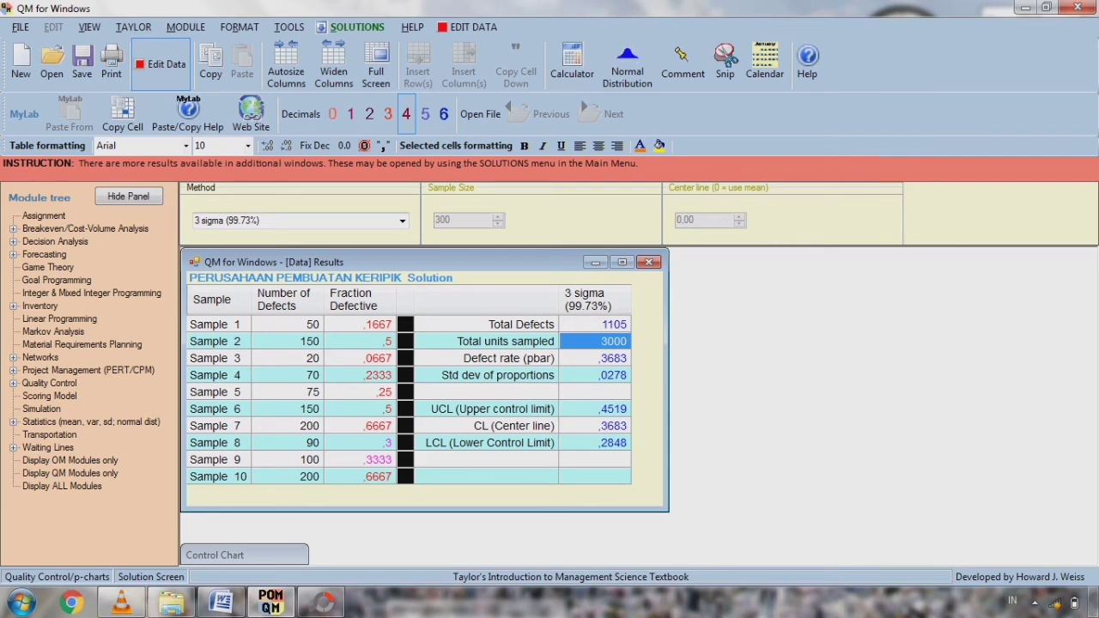
pyautogui.click(595, 358)
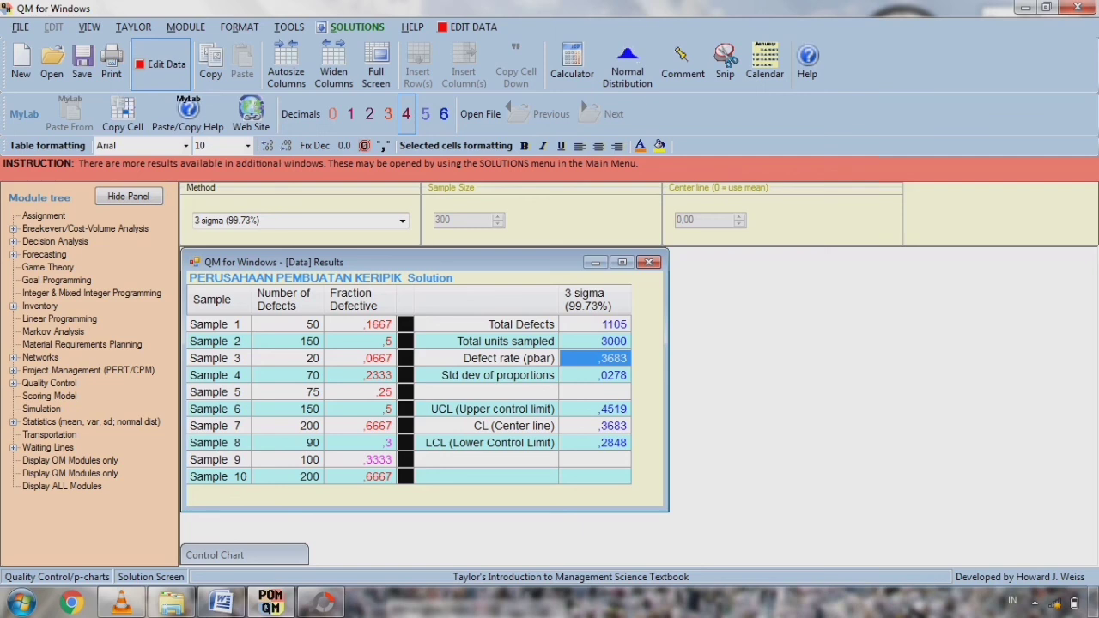
pyautogui.click(595, 409)
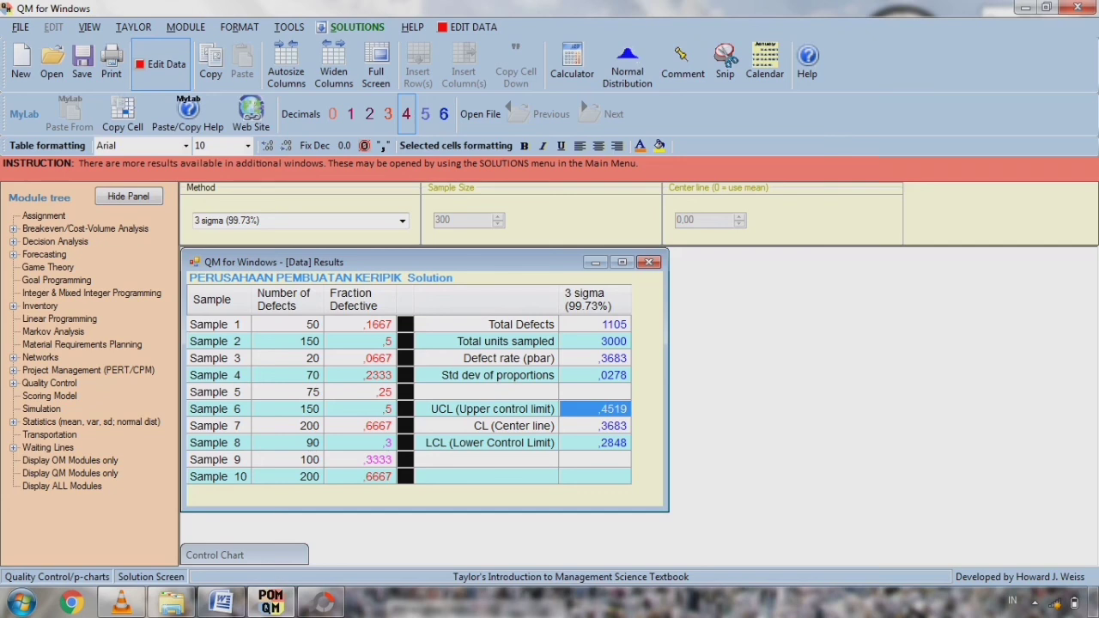
pyautogui.click(595, 443)
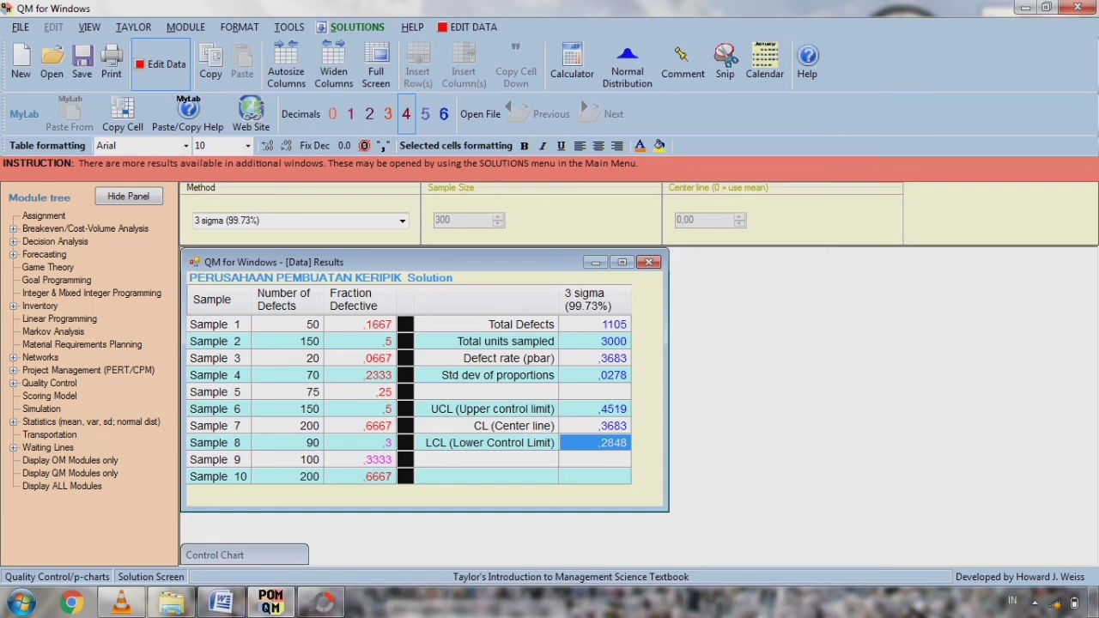
# - Display the 3 sigma control chart for the chip company's p-chart solution
pyautogui.click(244, 555)
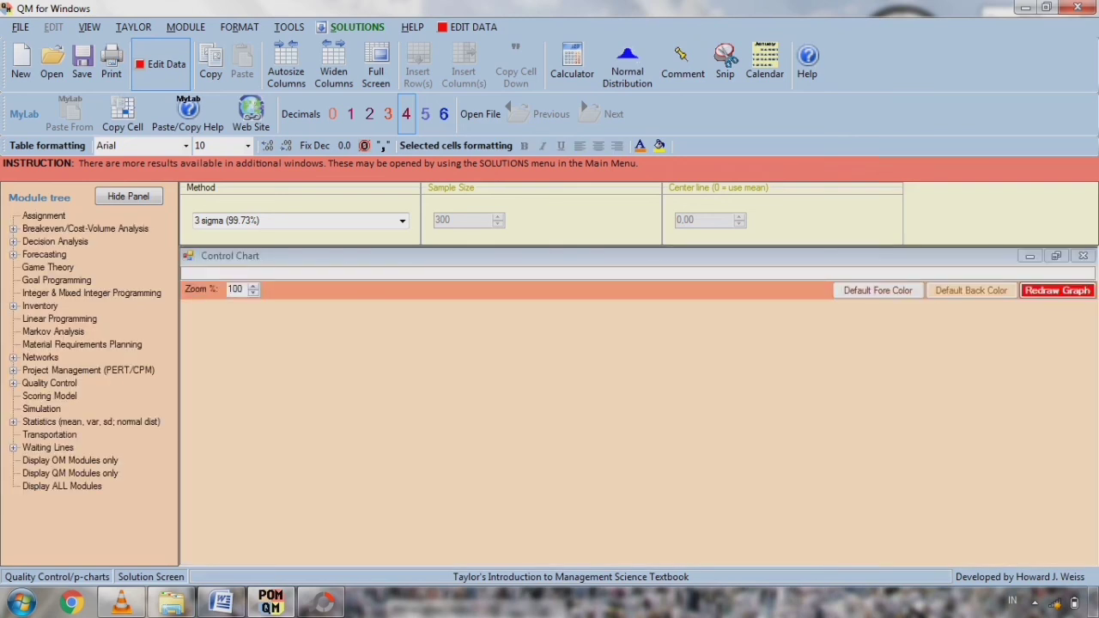
pyautogui.click(352, 27)
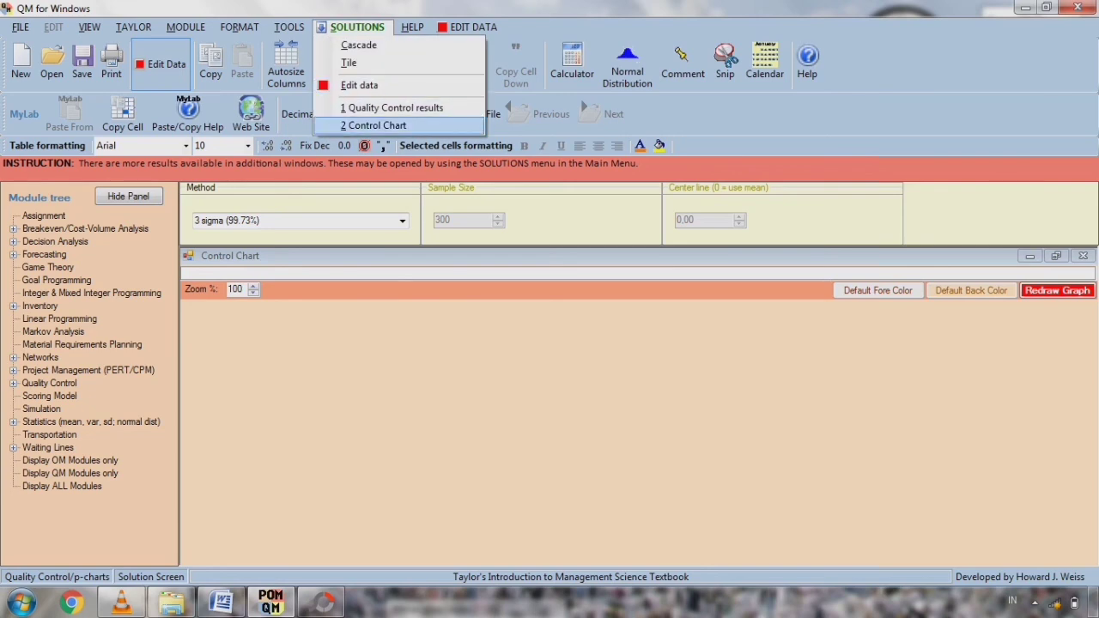
pyautogui.click(374, 125)
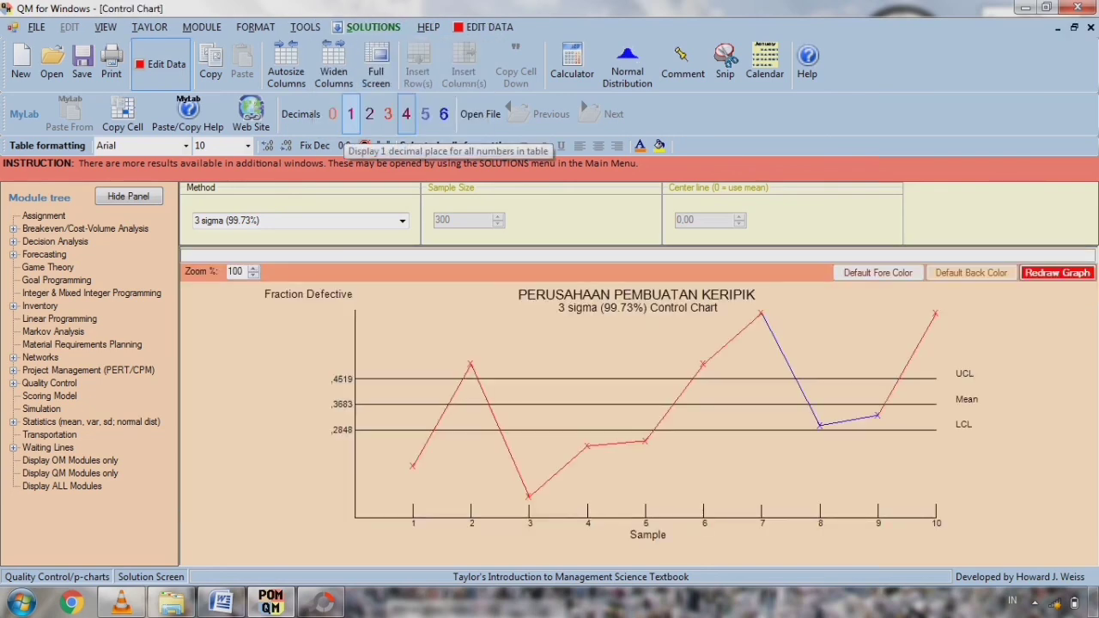